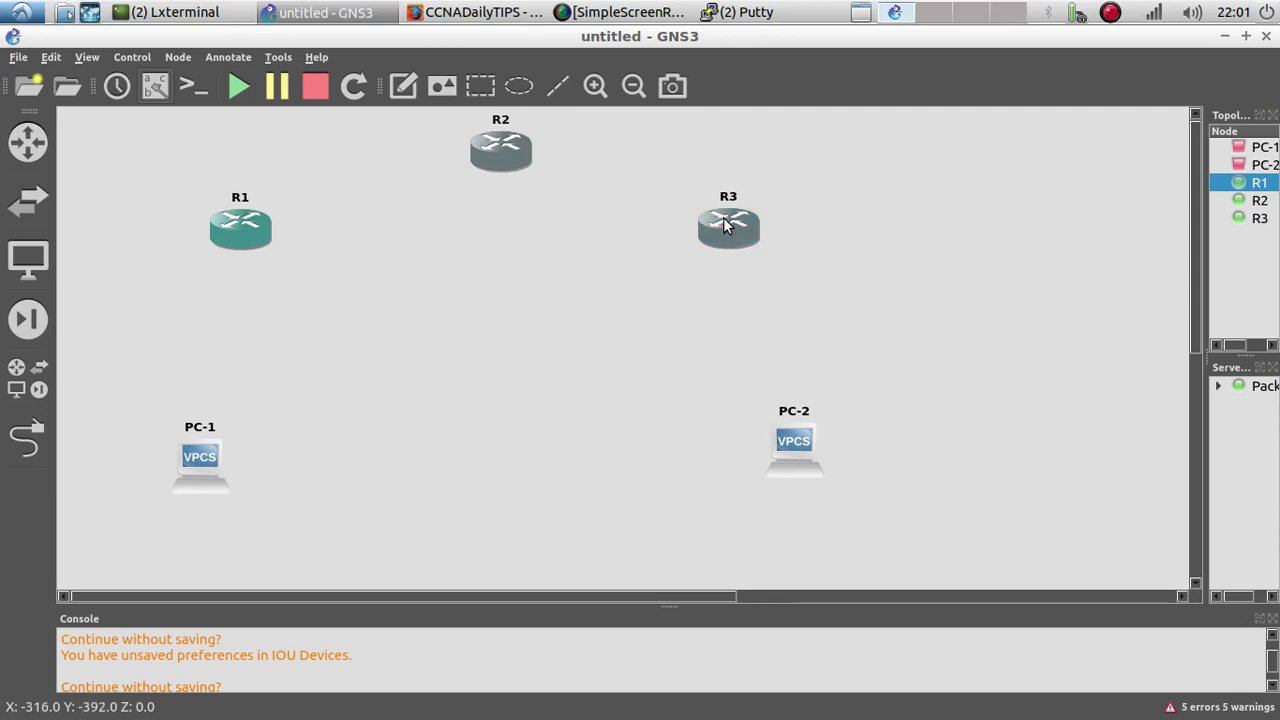
Step: Shift R3, R2, R1 and PC-1 to the right into a more even arrangement
{"action": "left_click_drag", "start_coordinate": [728, 224], "coordinate": [777, 216]}
{"action": "left_click_drag", "start_coordinate": [509, 149], "coordinate": [550, 171]}
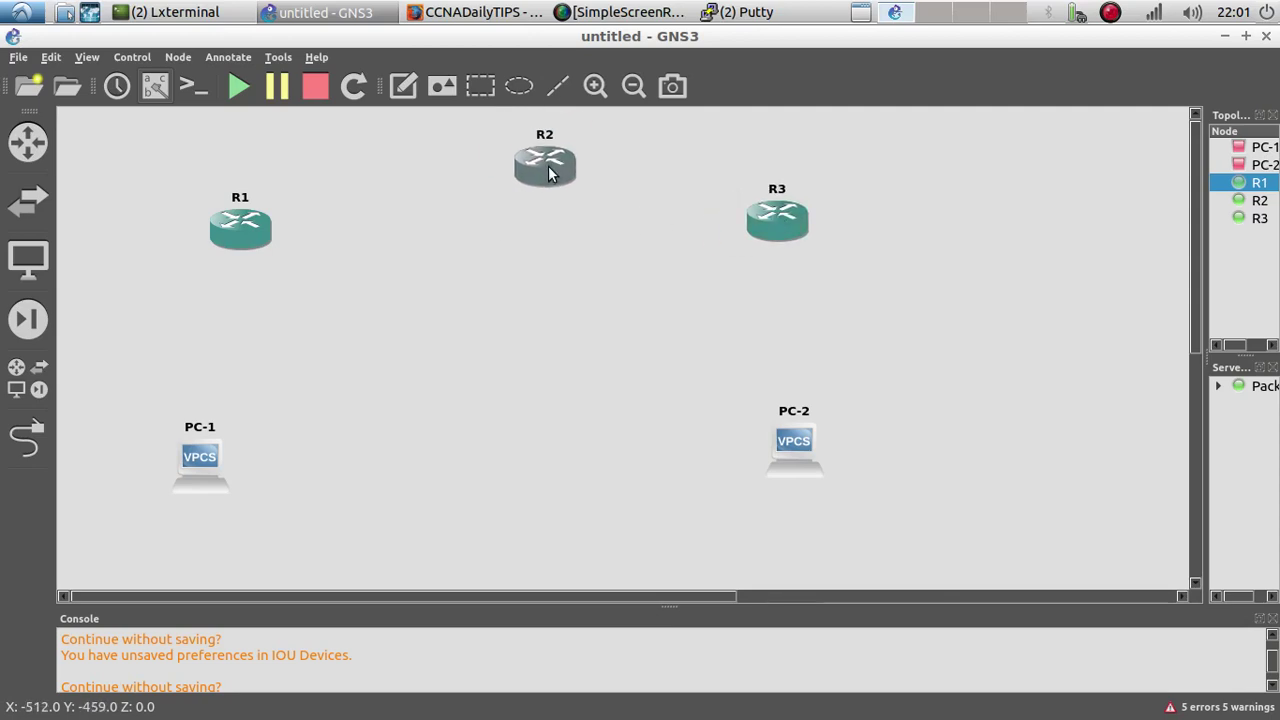
{"action": "left_click_drag", "start_coordinate": [262, 228], "coordinate": [298, 243]}
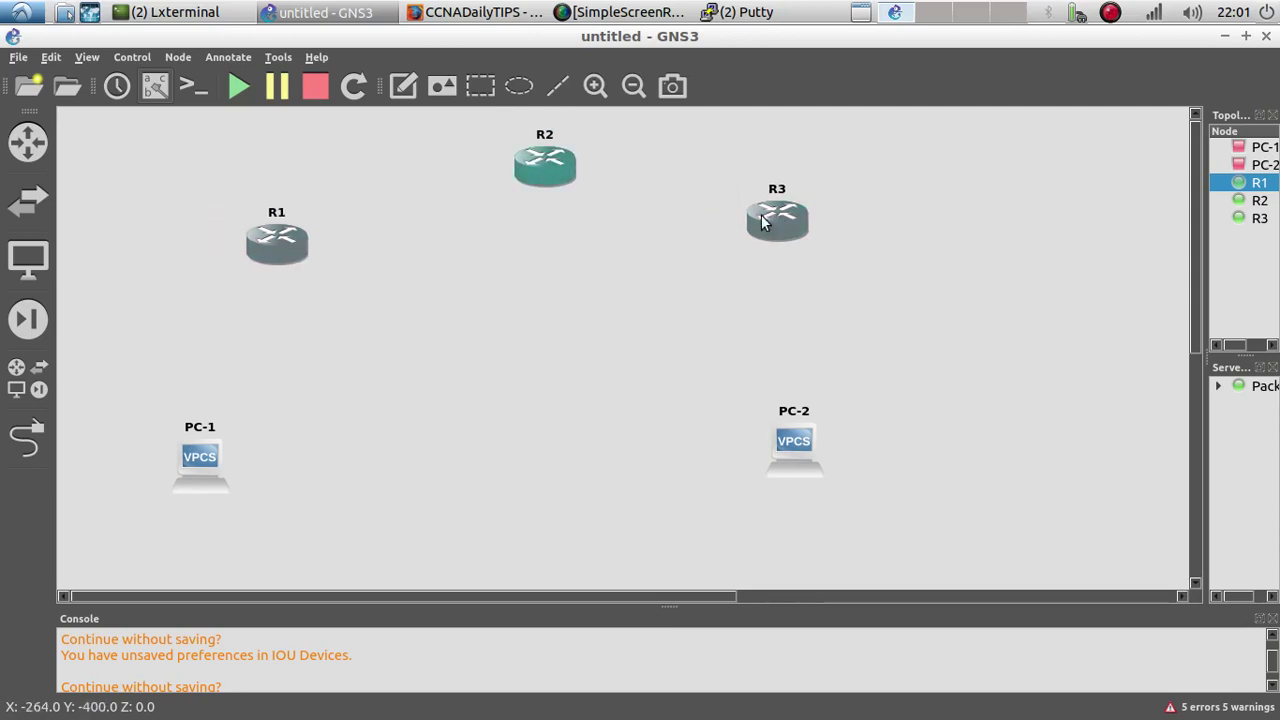
{"action": "left_click_drag", "start_coordinate": [766, 218], "coordinate": [762, 244]}
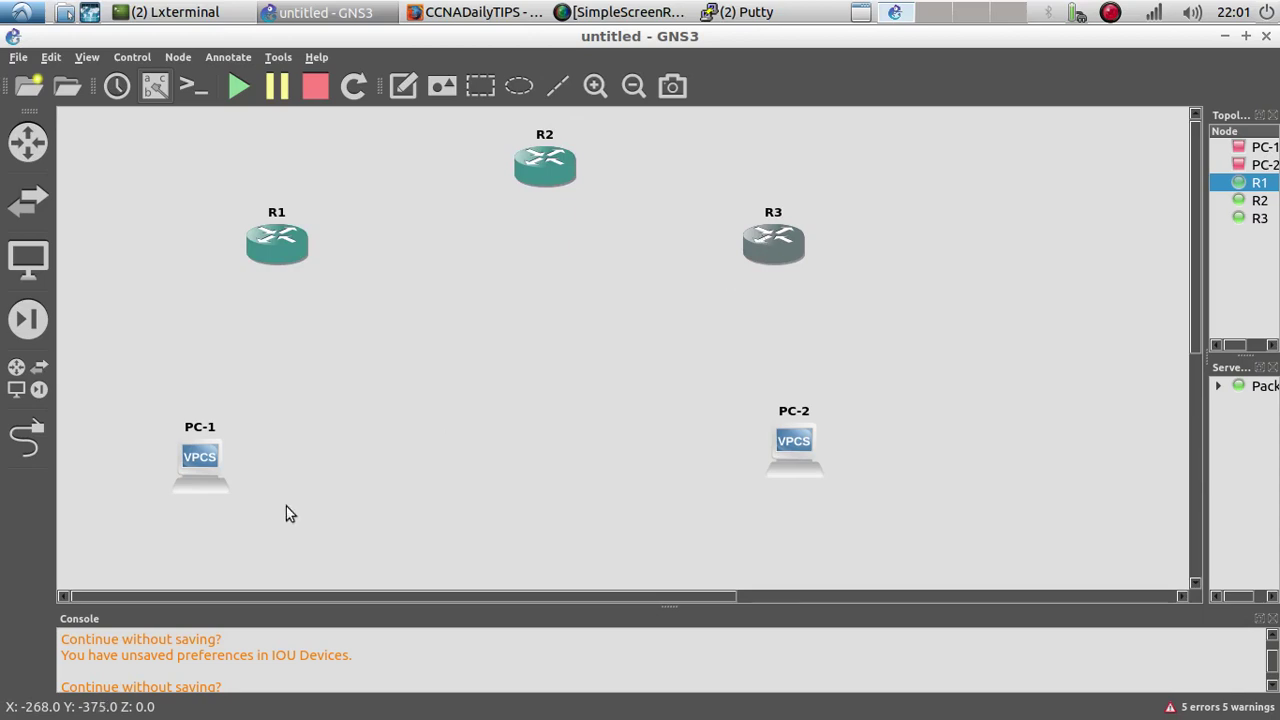
{"action": "left_click_drag", "start_coordinate": [202, 467], "coordinate": [255, 458]}
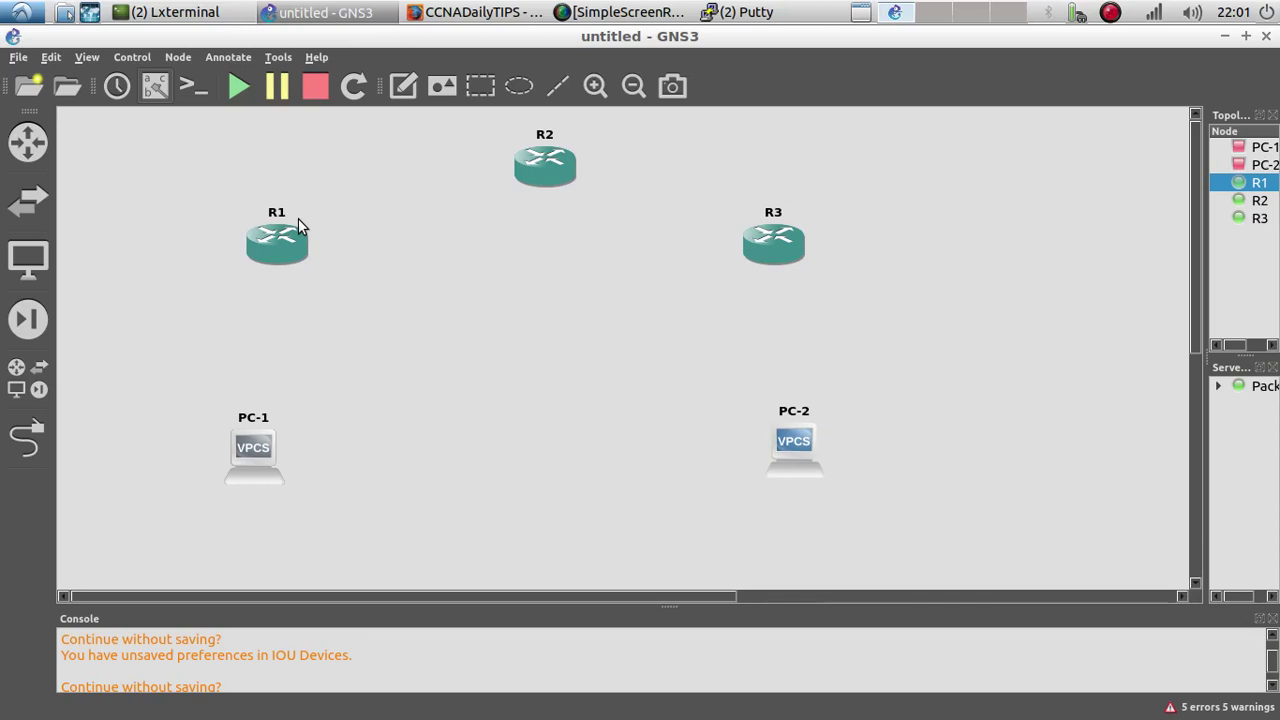
Step: Check the layout with rubber-band selection, then nudge R3 and R2 into their final spots
{"action": "left_click_drag", "start_coordinate": [903, 529], "coordinate": [142, 111]}
{"action": "left_click_drag", "start_coordinate": [955, 524], "coordinate": [199, 118]}
{"action": "left_click", "coordinate": [587, 305]}
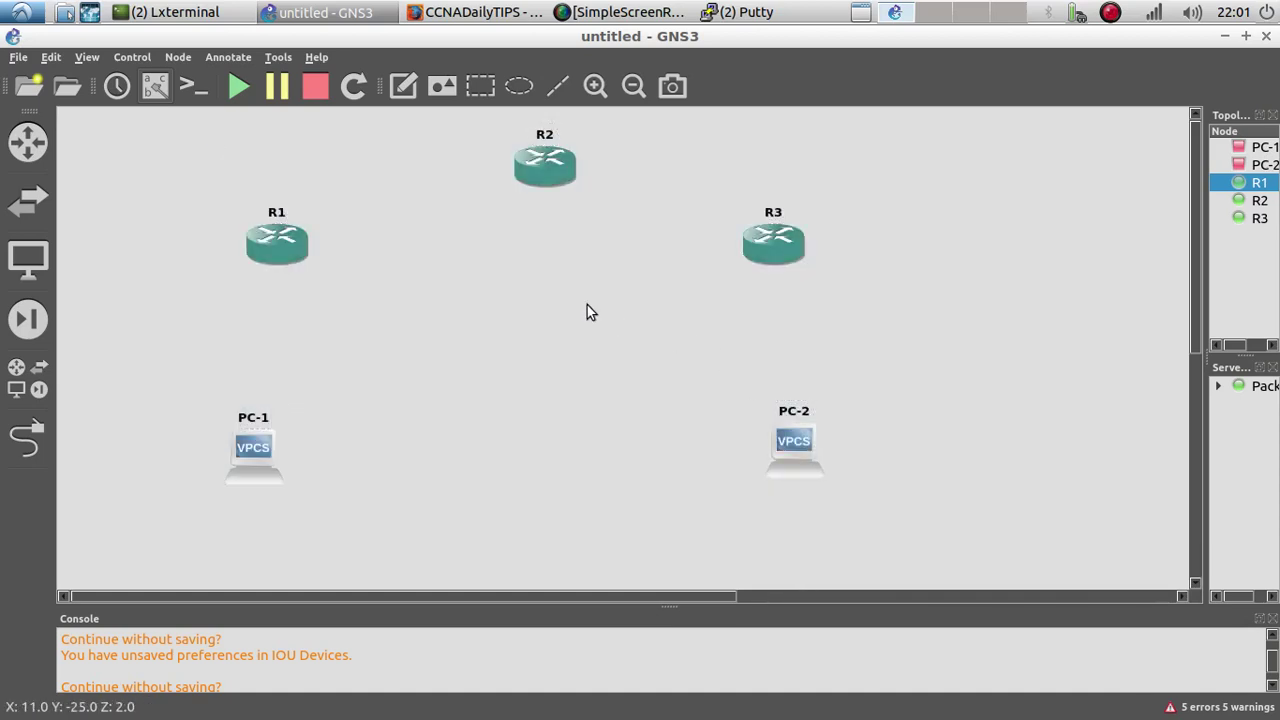
{"action": "mouse_move", "coordinate": [284, 250]}
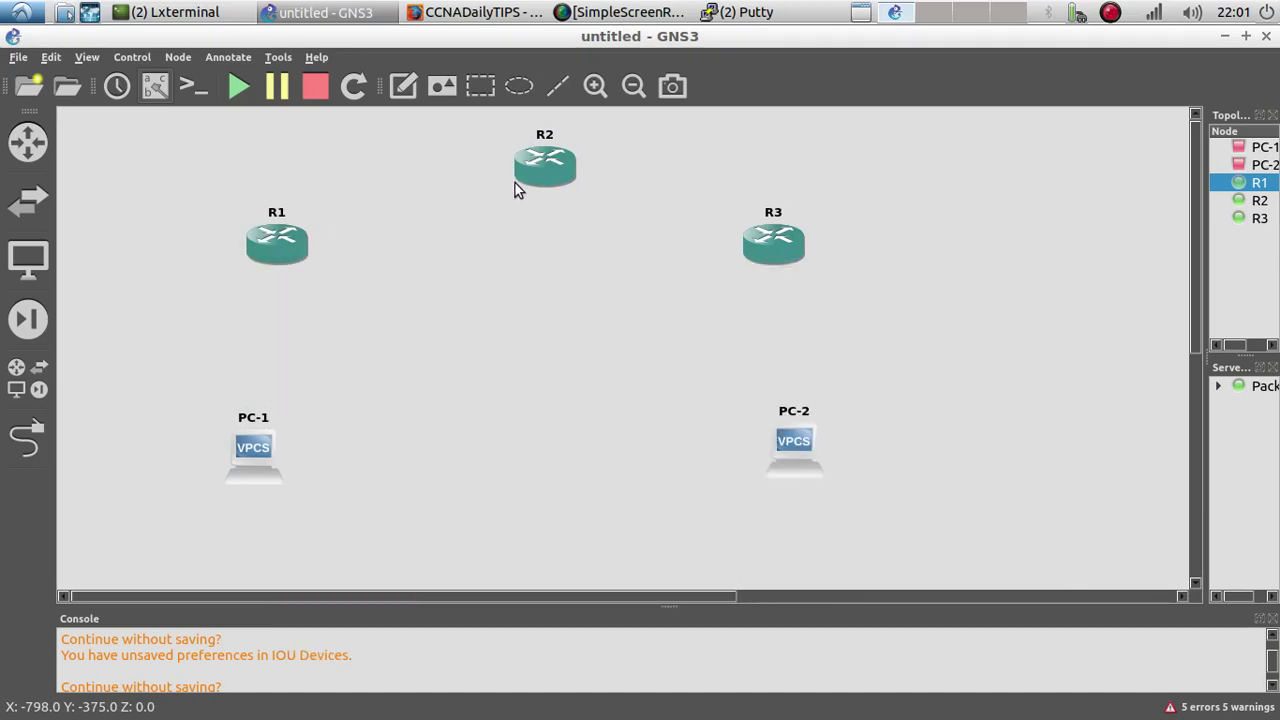
{"action": "left_click_drag", "start_coordinate": [757, 241], "coordinate": [778, 253]}
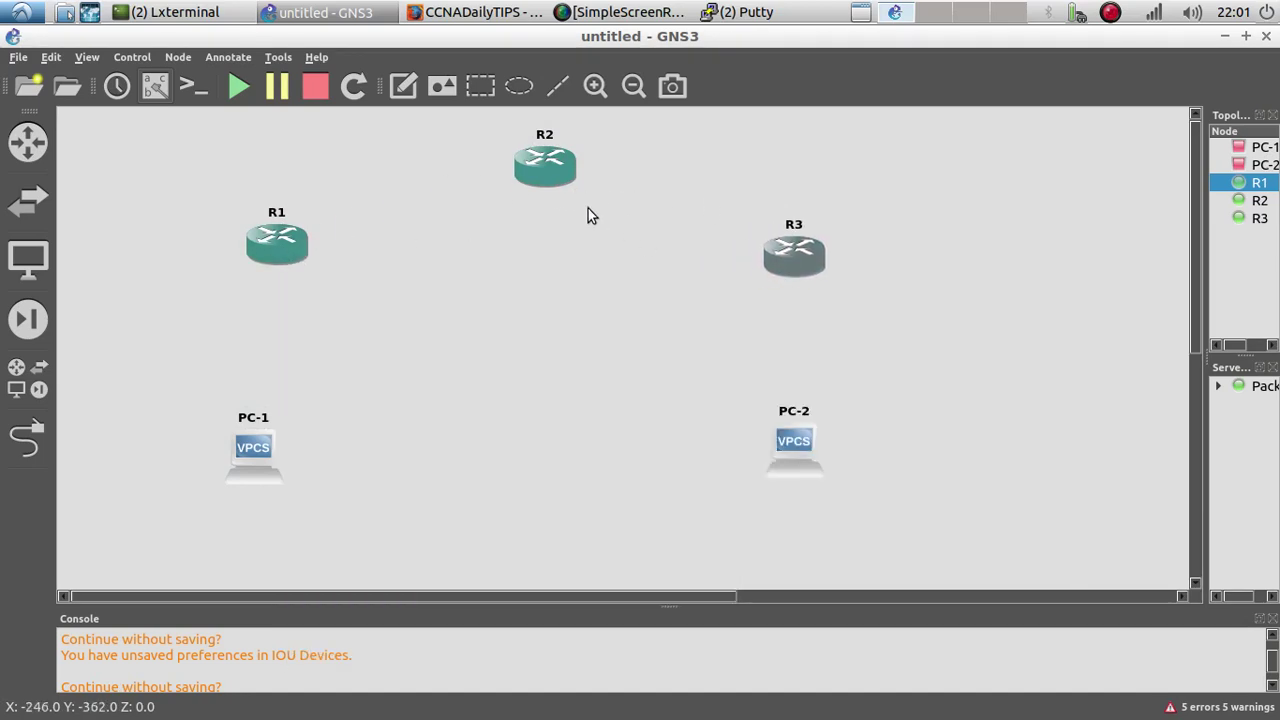
{"action": "left_click_drag", "start_coordinate": [551, 174], "coordinate": [560, 175]}
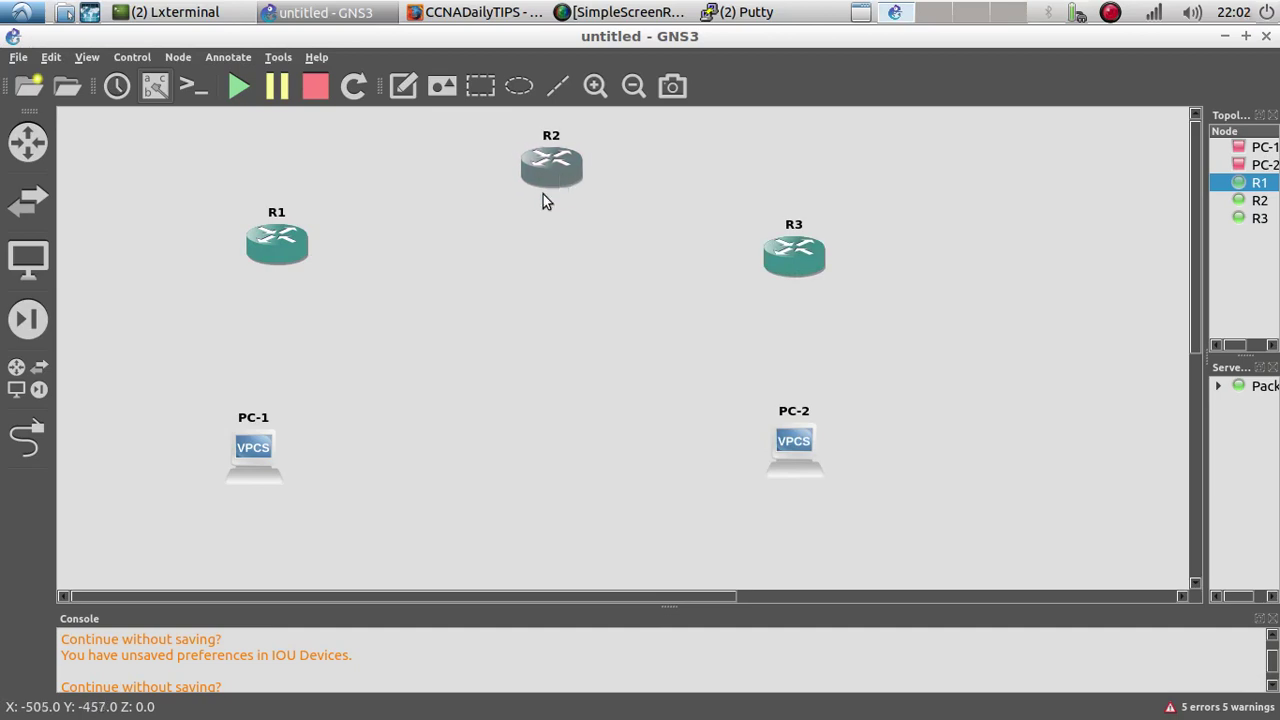
{"action": "left_click_drag", "start_coordinate": [923, 528], "coordinate": [189, 137]}
Step: Open R1's PuTTY console and move the window aside
{"action": "right_click", "coordinate": [290, 243]}
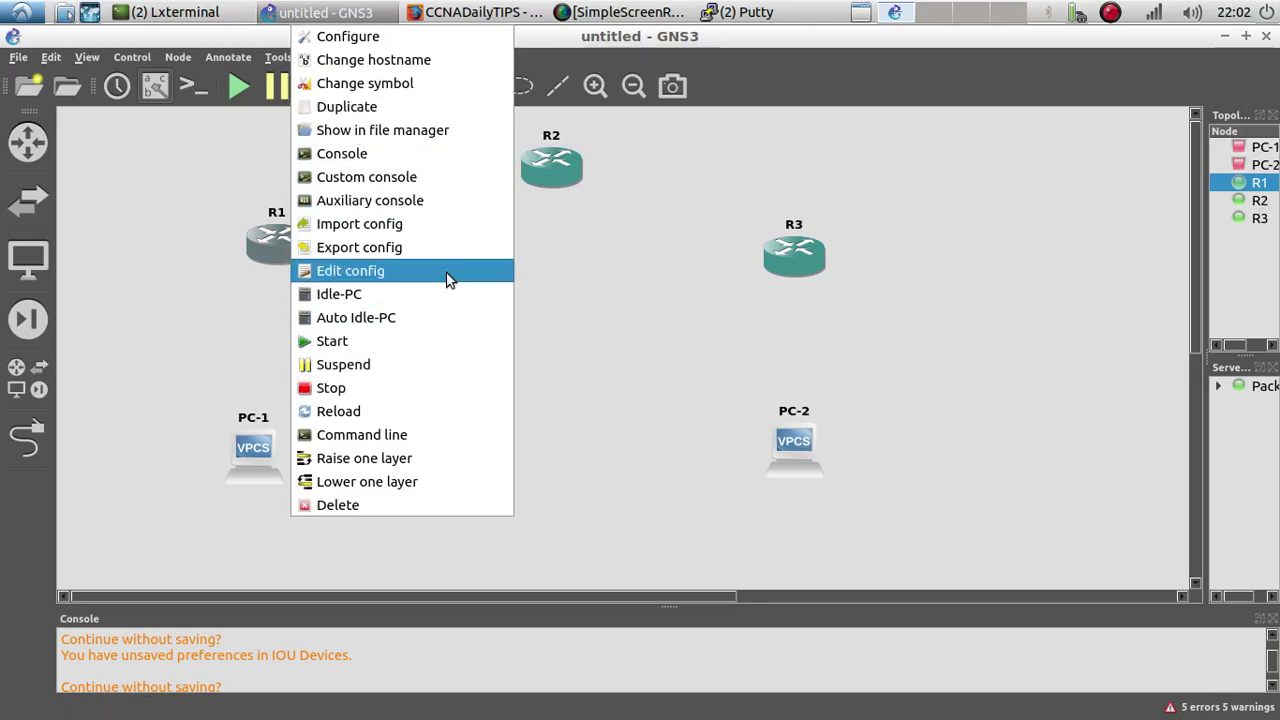
{"action": "left_click", "coordinate": [663, 244]}
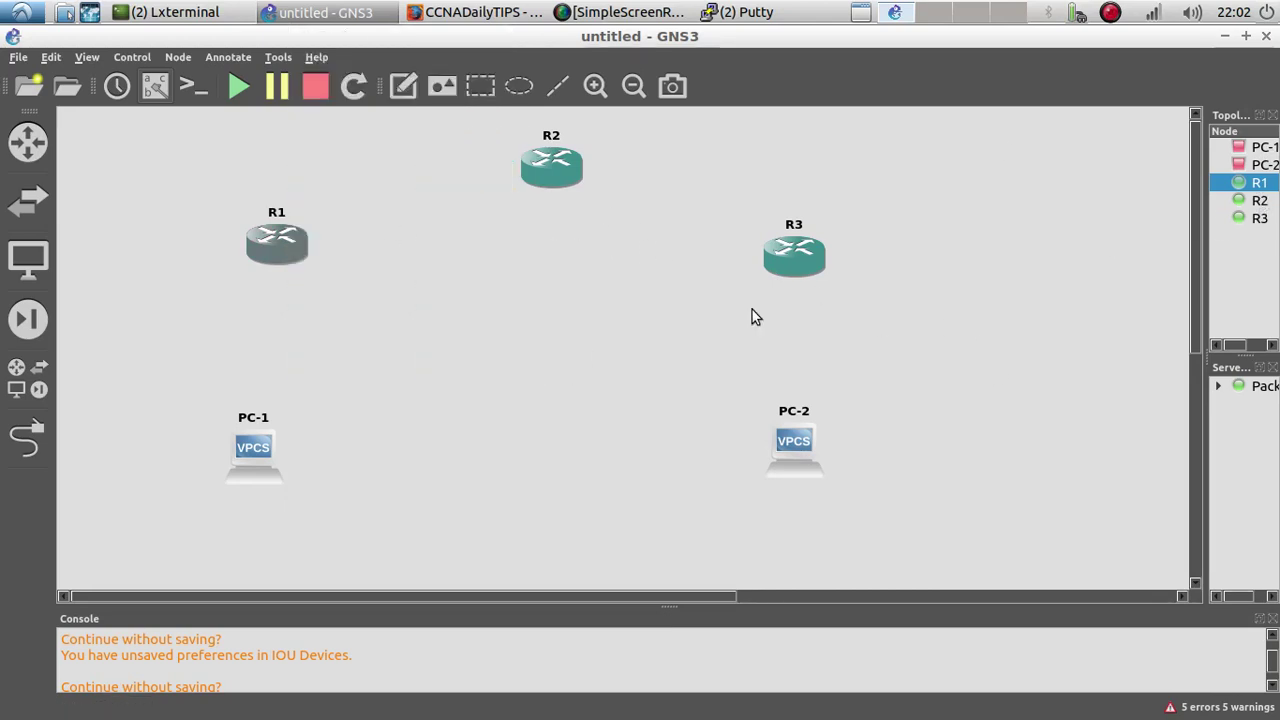
{"action": "right_click", "coordinate": [258, 250]}
{"action": "left_click", "coordinate": [350, 163]}
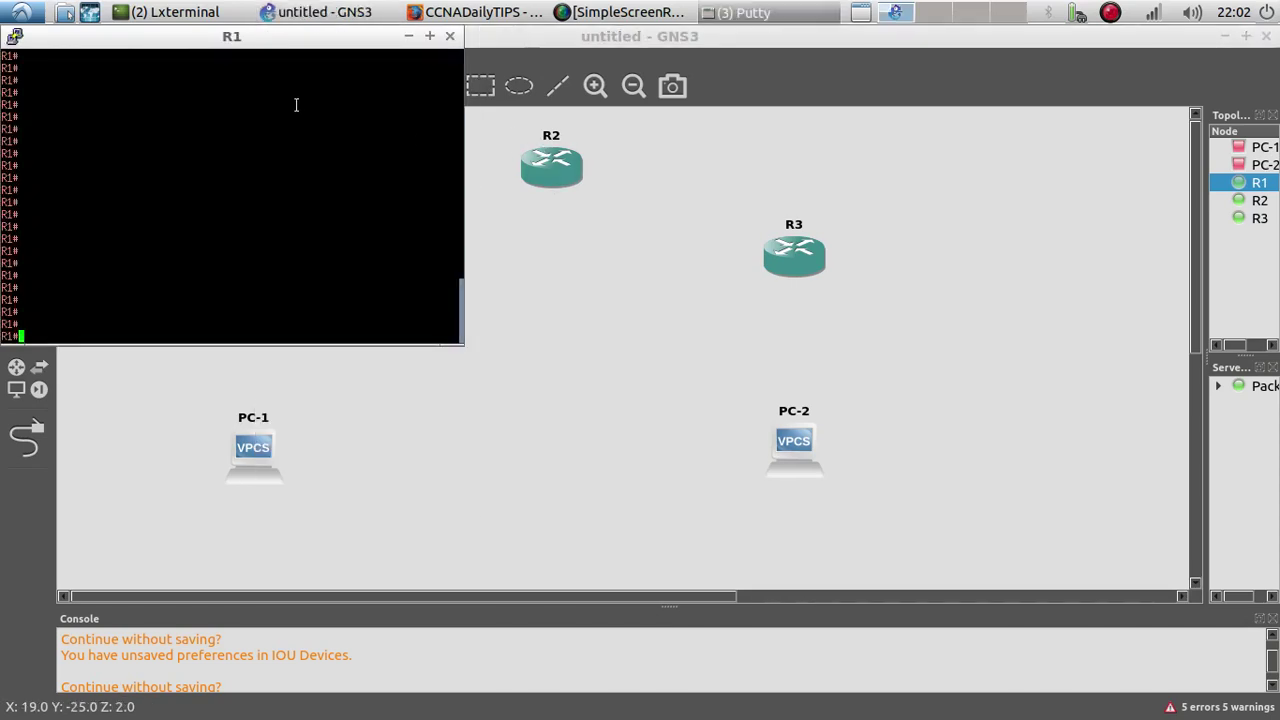
{"action": "left_click_drag", "start_coordinate": [218, 53], "coordinate": [797, 180]}
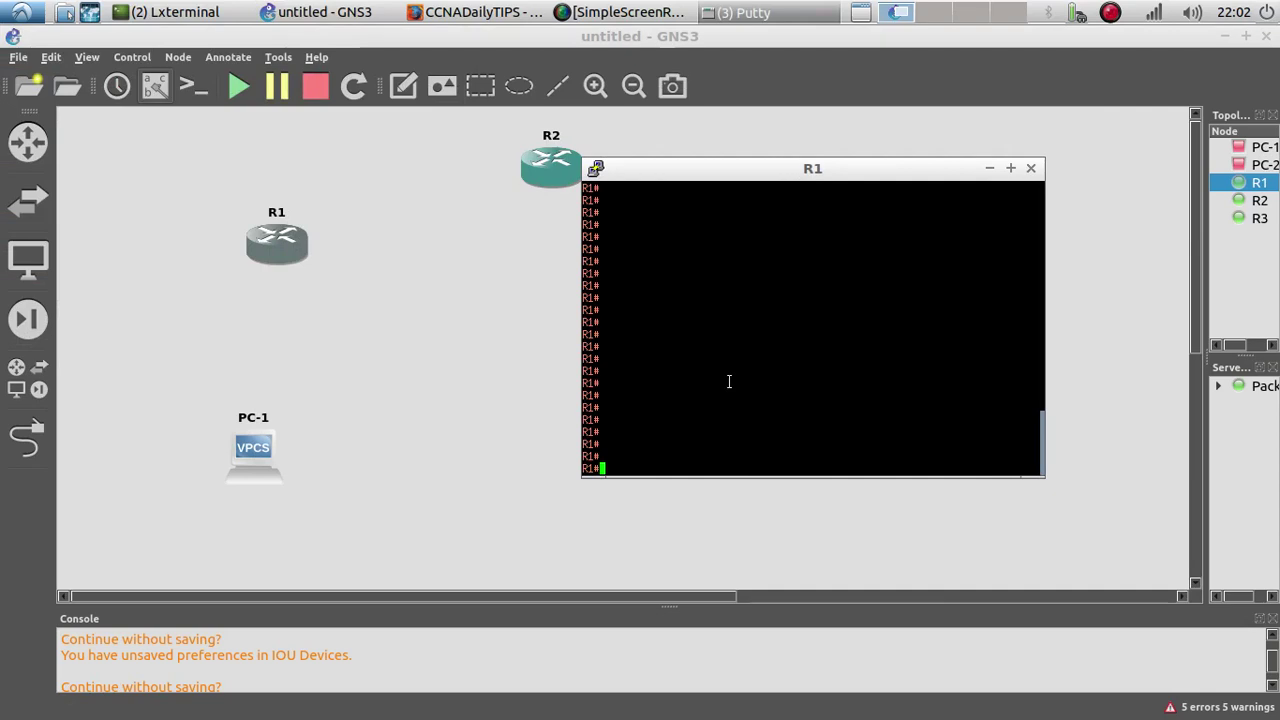
Step: Enter global configuration mode on R1 with 'config t'
{"action": "type", "text": "cofnig"}
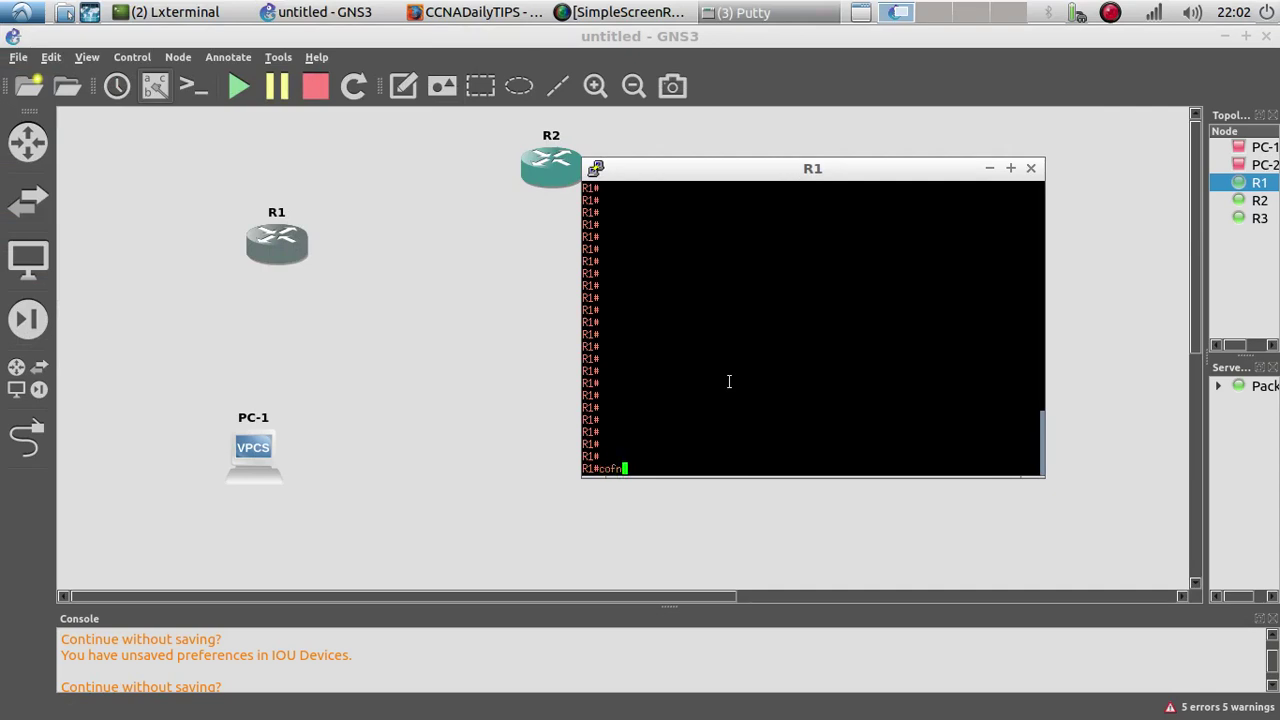
{"action": "key", "text": "BackSpace"}
{"action": "key", "text": "BackSpace"}
{"action": "key", "text": "BackSpace"}
{"action": "key", "text": "BackSpace"}
{"action": "type", "text": "ing t"}
{"action": "key", "text": "Return"}
{"action": "key", "text": "Return"}
{"action": "key", "text": "Return"}
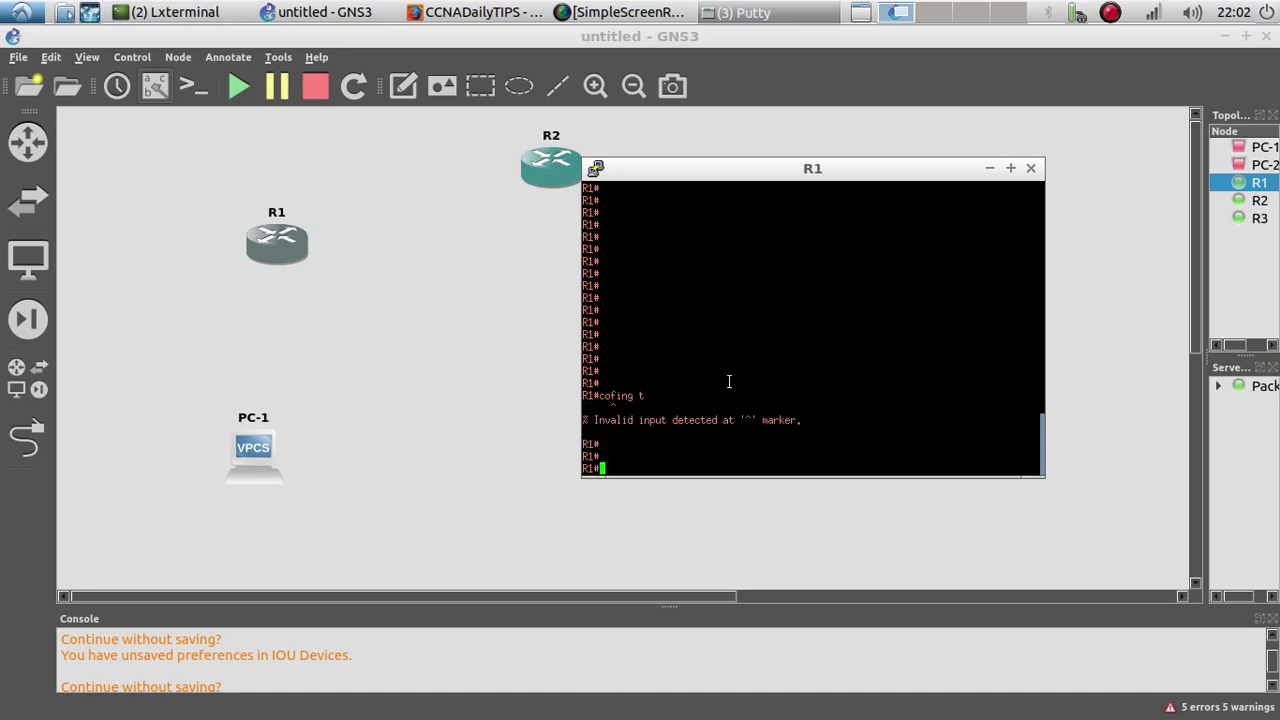
{"action": "type", "text": "config t"}
{"action": "key", "text": "Return"}
{"action": "key", "text": "Return"}
{"action": "key", "text": "Return"}
{"action": "key", "text": "Return"}
{"action": "key", "text": "Return"}
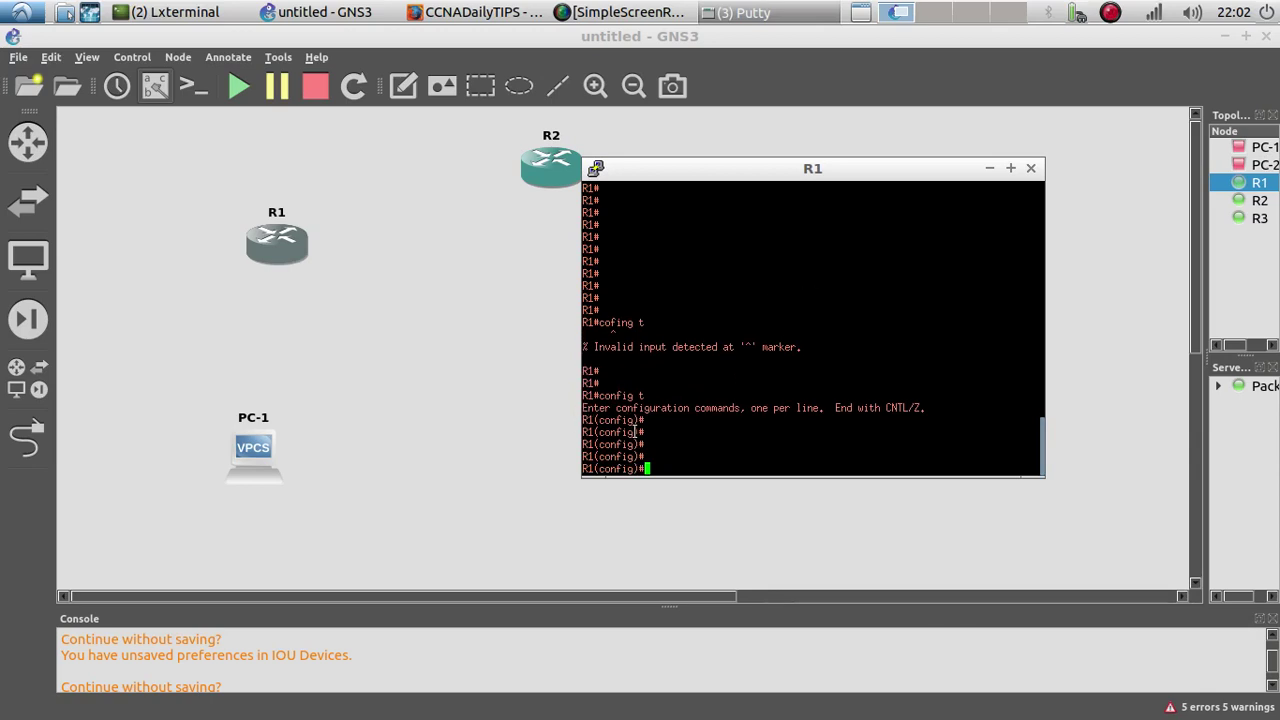
{"action": "left_click", "coordinate": [450, 426]}
Step: Draw a link from PC-1's Ethernet0 to R1's FastEthernet0/0
{"action": "left_click", "coordinate": [27, 437]}
{"action": "left_click", "coordinate": [238, 436]}
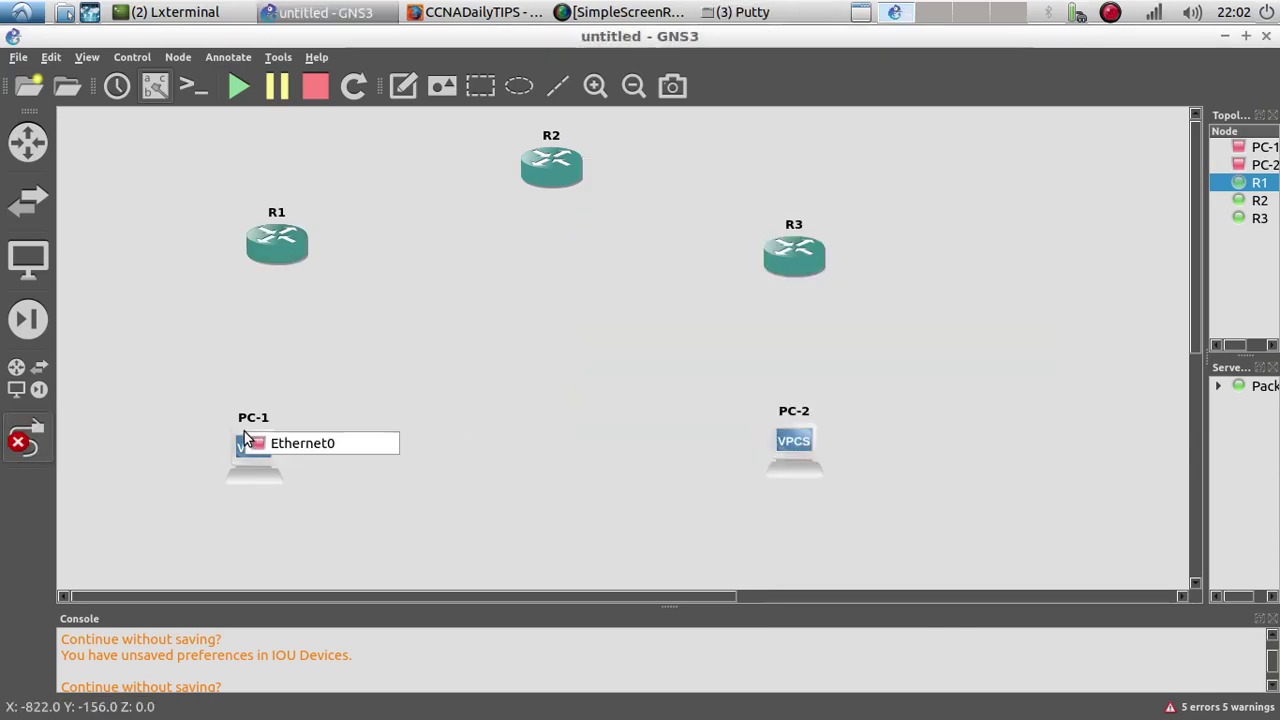
{"action": "left_click", "coordinate": [265, 443]}
{"action": "left_click", "coordinate": [280, 238]}
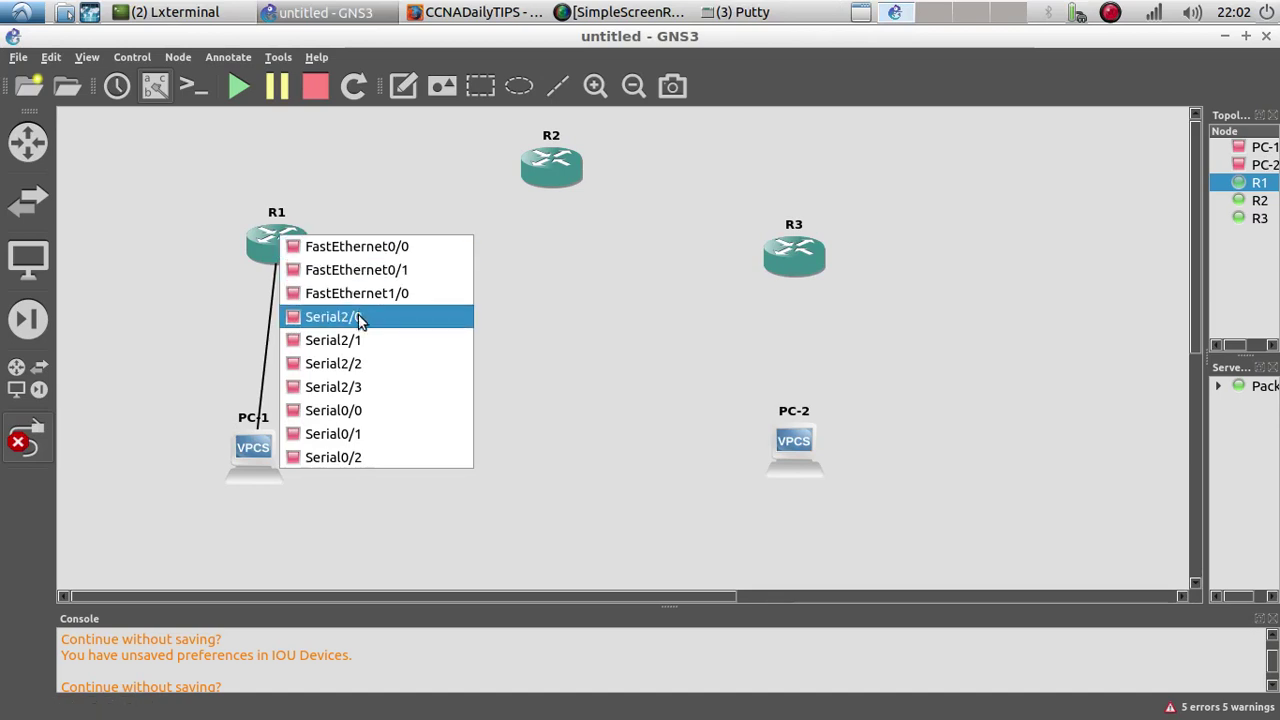
{"action": "left_click", "coordinate": [385, 255]}
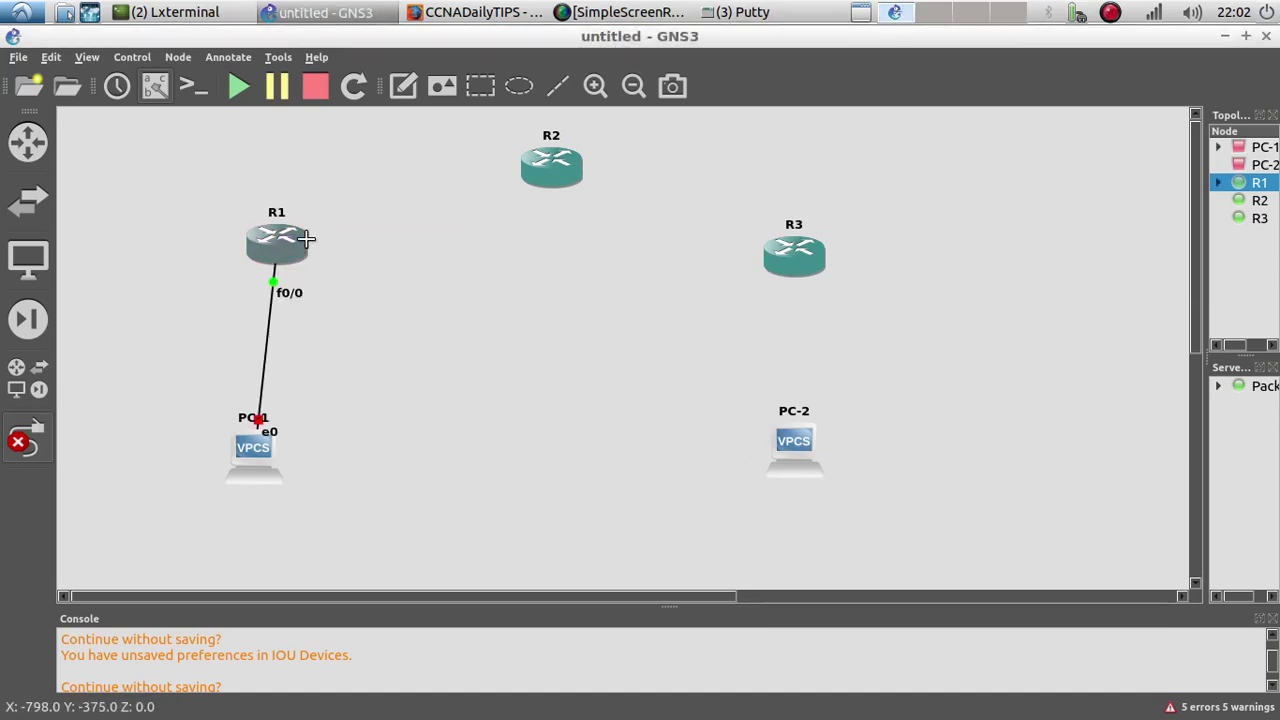
{"action": "right_click", "coordinate": [279, 262]}
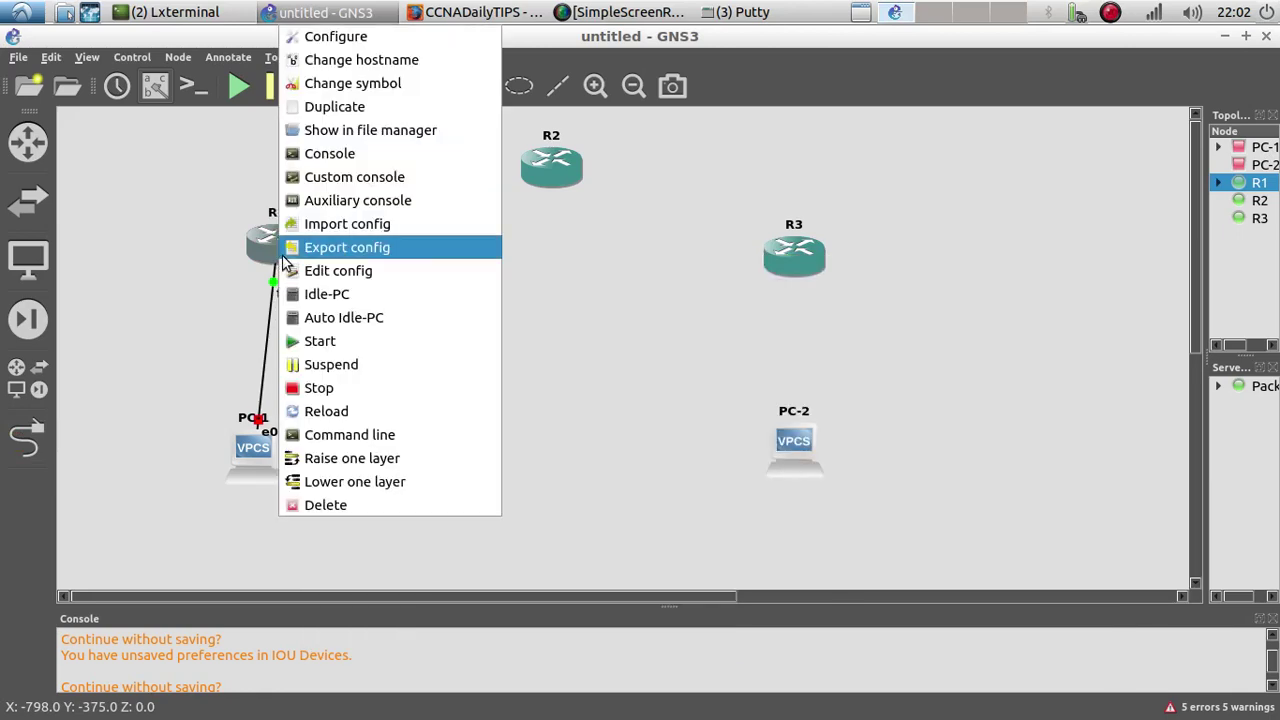
Step: Bring R1's console forward and enter interface configuration for f0/0
{"action": "left_click", "coordinate": [740, 12]}
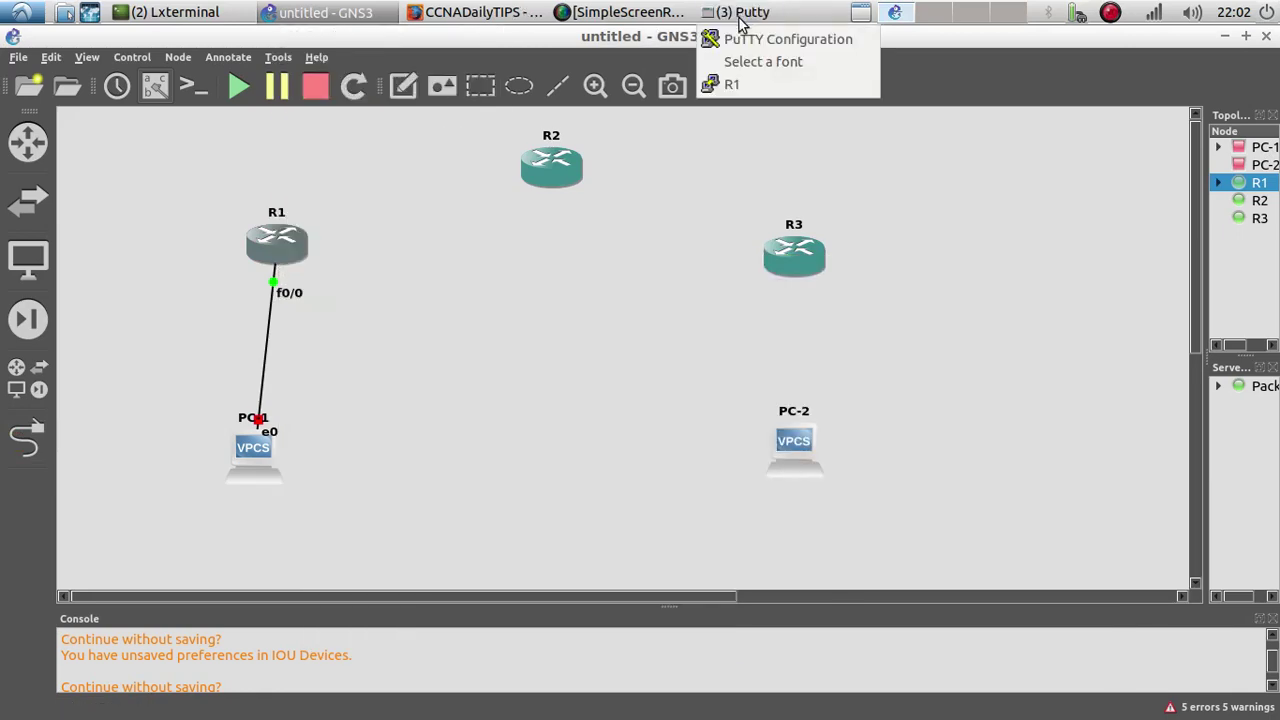
{"action": "left_click", "coordinate": [740, 83]}
{"action": "left_click_drag", "start_coordinate": [716, 181], "coordinate": [691, 177]}
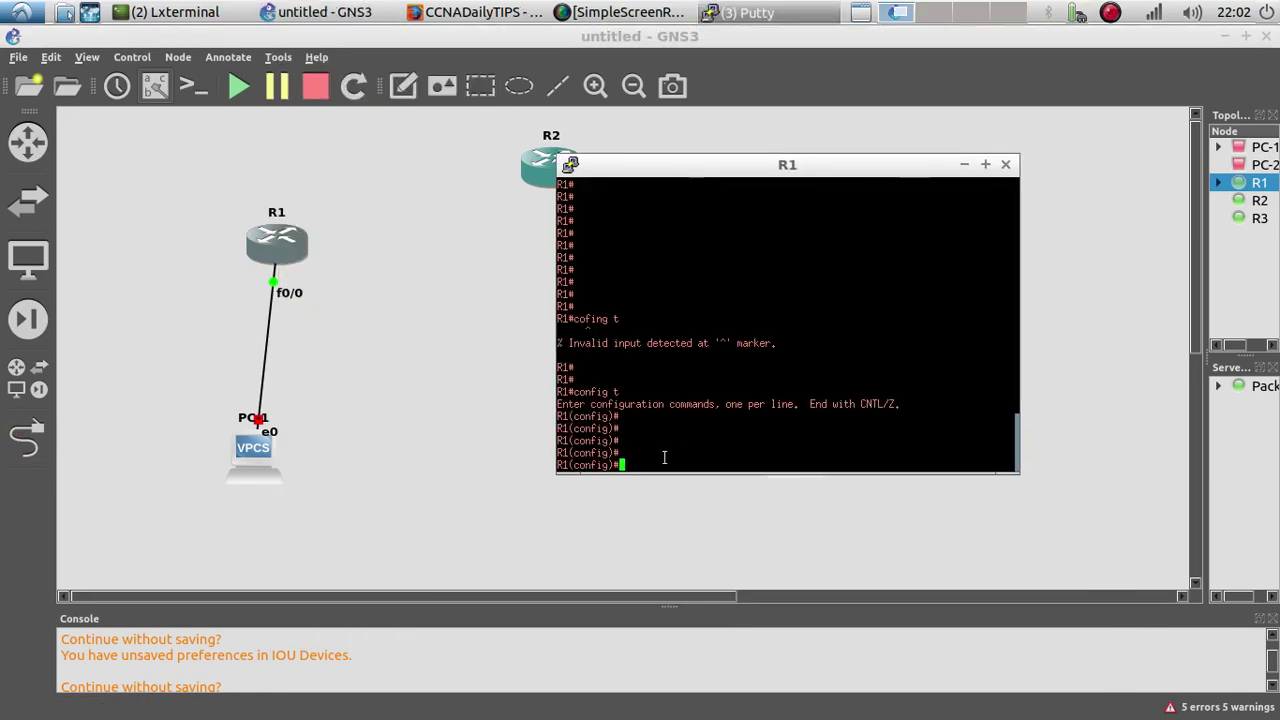
{"action": "type", "text": "int g"}
{"action": "key", "text": "BackSpace"}
{"action": "type", "text": "f0/0"}
{"action": "key", "text": "Return"}
{"action": "key", "text": "Return"}
Step: Assign 192.168.10.1 255.255.255.0 to f0/0 and enable it with no shutdown
{"action": "type", "text": "ip add"}
{"action": "key", "text": "Tab"}
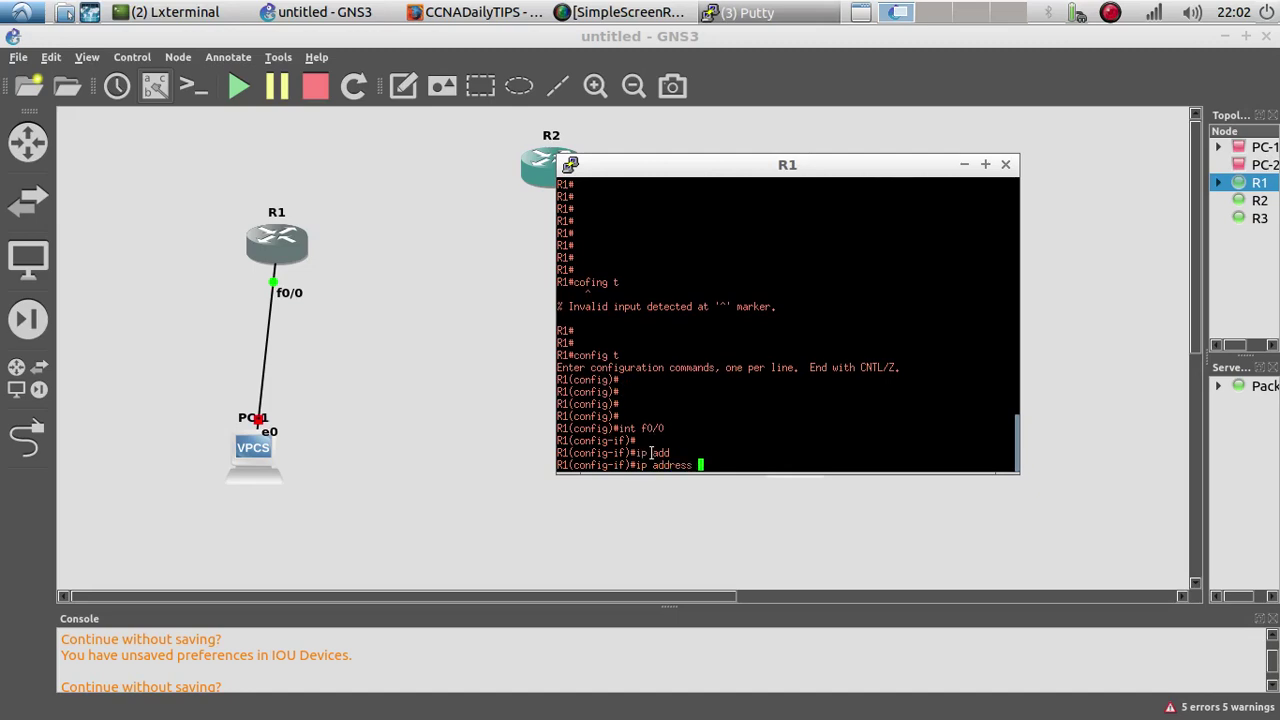
{"action": "type", "text": "192.168.10.1 255.255.255."}
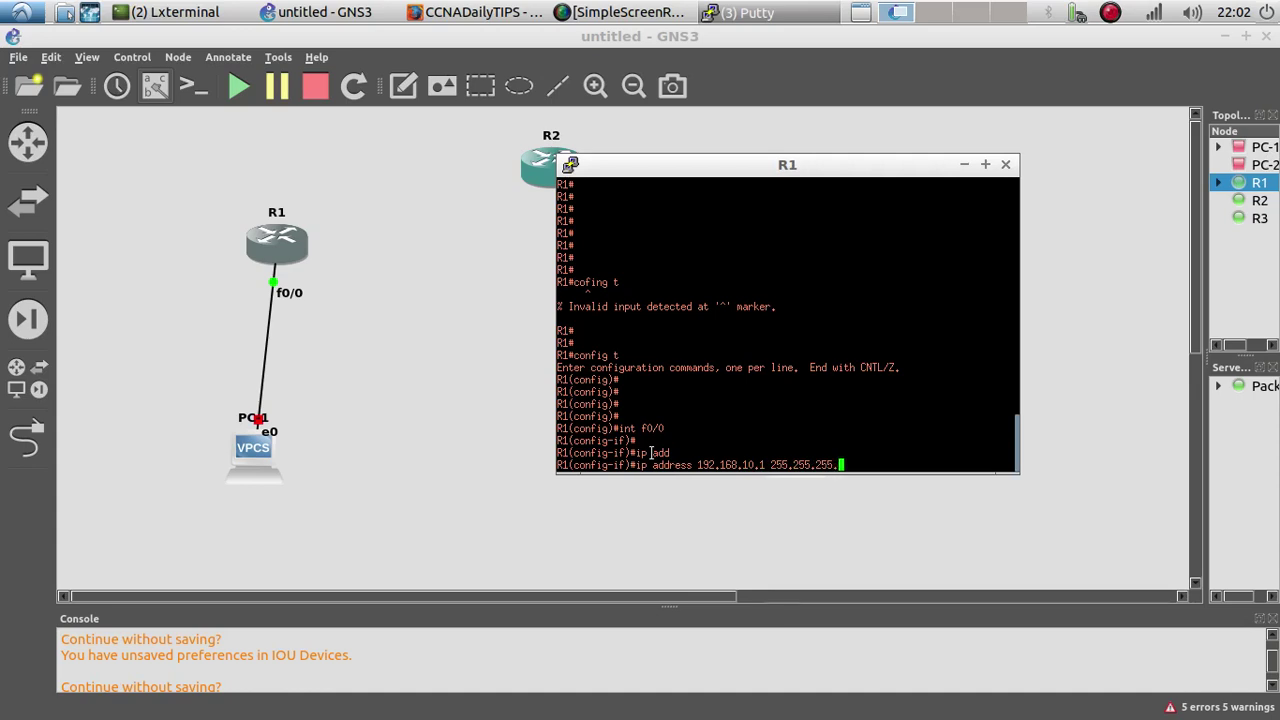
{"action": "key", "text": "BackSpace"}
{"action": "key", "text": "BackSpace"}
{"action": "key", "text": "Return"}
{"action": "key", "text": "Return"}
{"action": "type", "text": "no shui"}
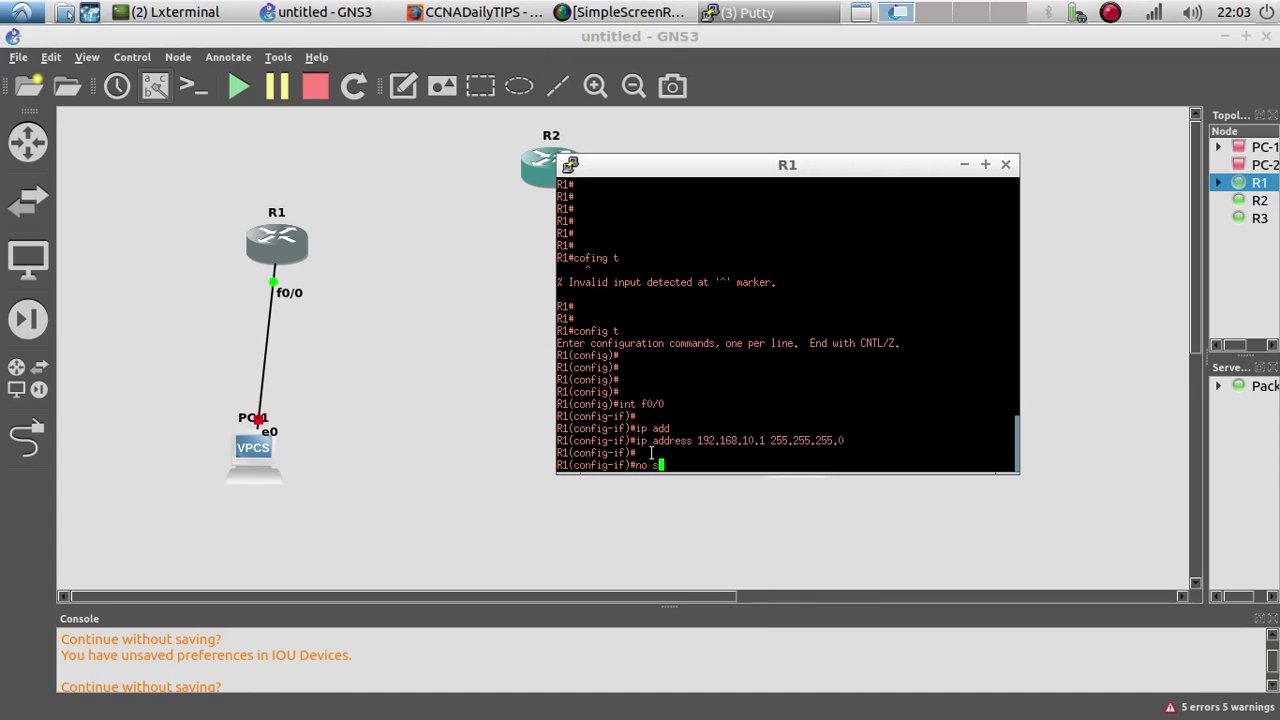
{"action": "key", "text": "BackSpace"}
{"action": "key", "text": "Tab"}
{"action": "key", "text": "Return"}
{"action": "key", "text": "Return"}
{"action": "key", "text": "Return"}
{"action": "key", "text": "Return"}
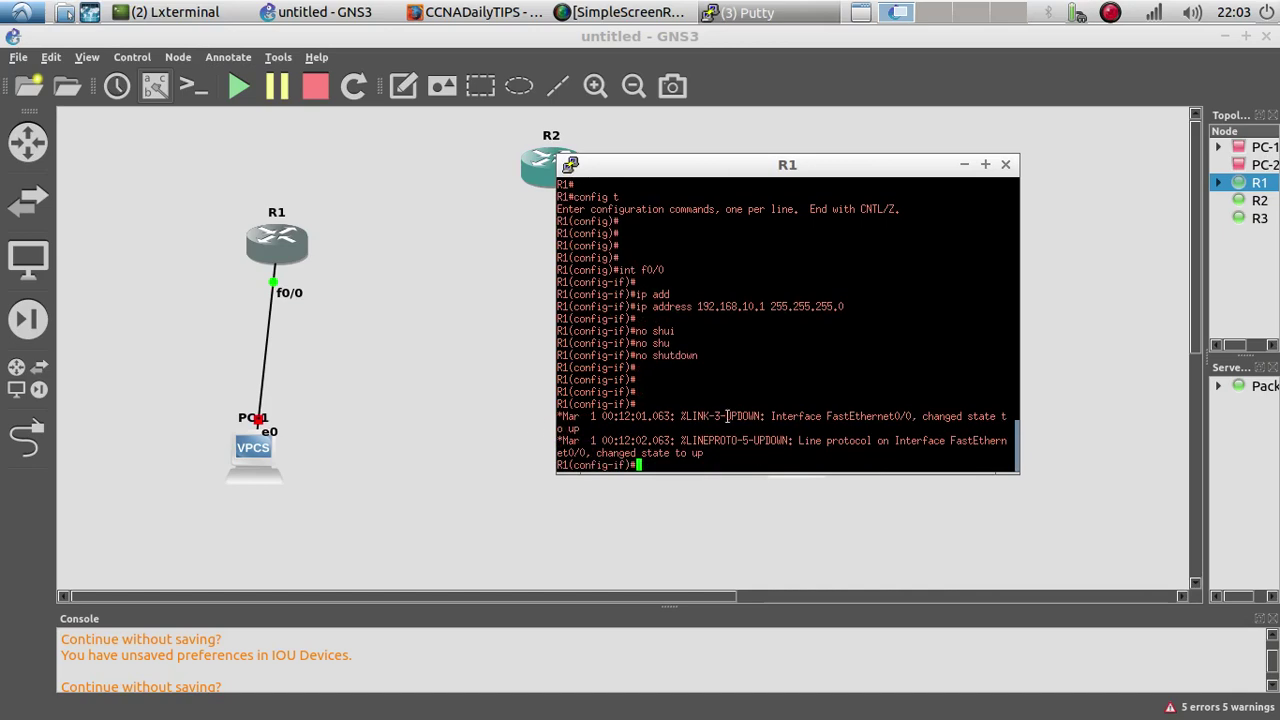
{"action": "left_click_drag", "start_coordinate": [722, 454], "coordinate": [560, 412]}
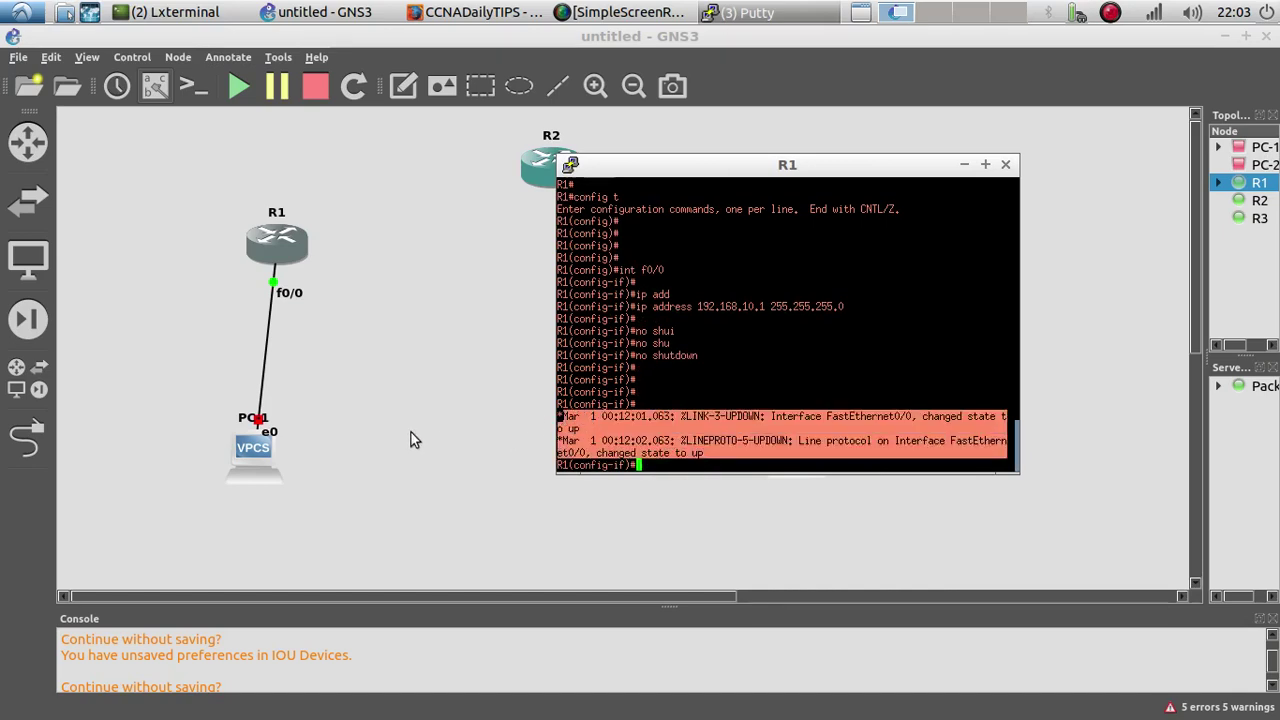
Step: Try PC-1's console, dismiss the error, then open and close PC-1's settings
{"action": "left_click", "coordinate": [245, 450]}
{"action": "right_click", "coordinate": [245, 450]}
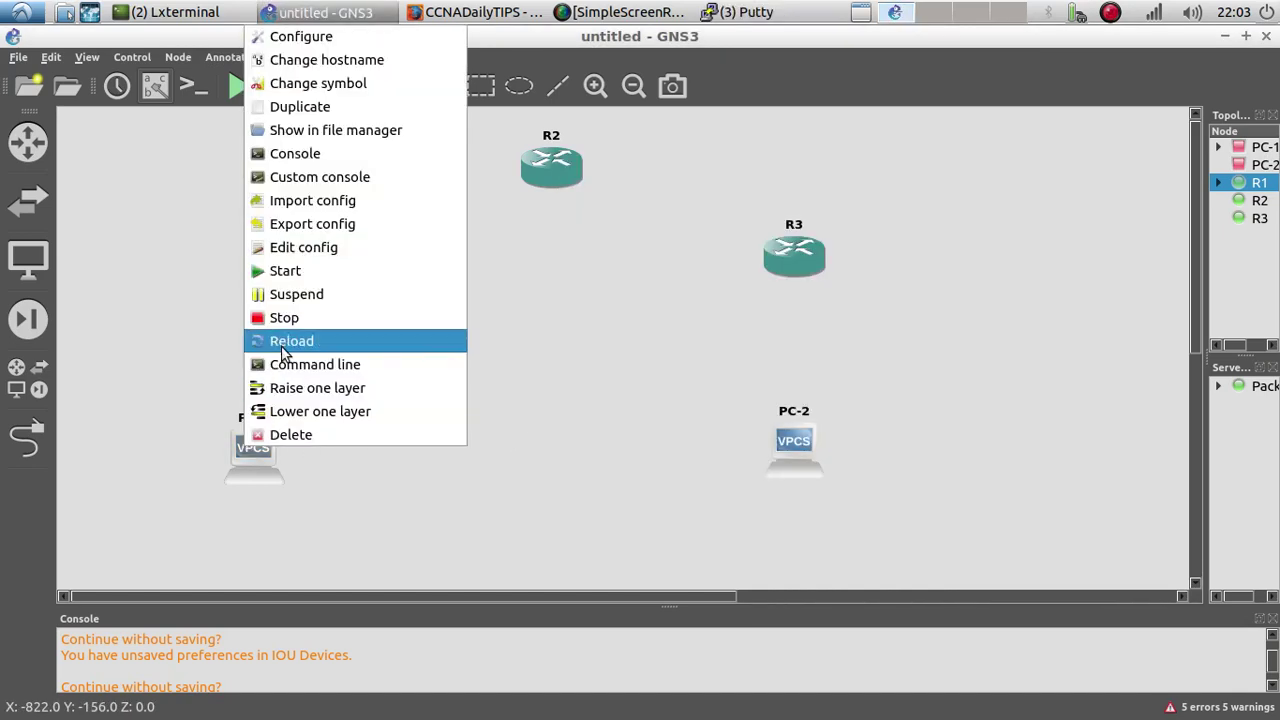
{"action": "left_click", "coordinate": [311, 163]}
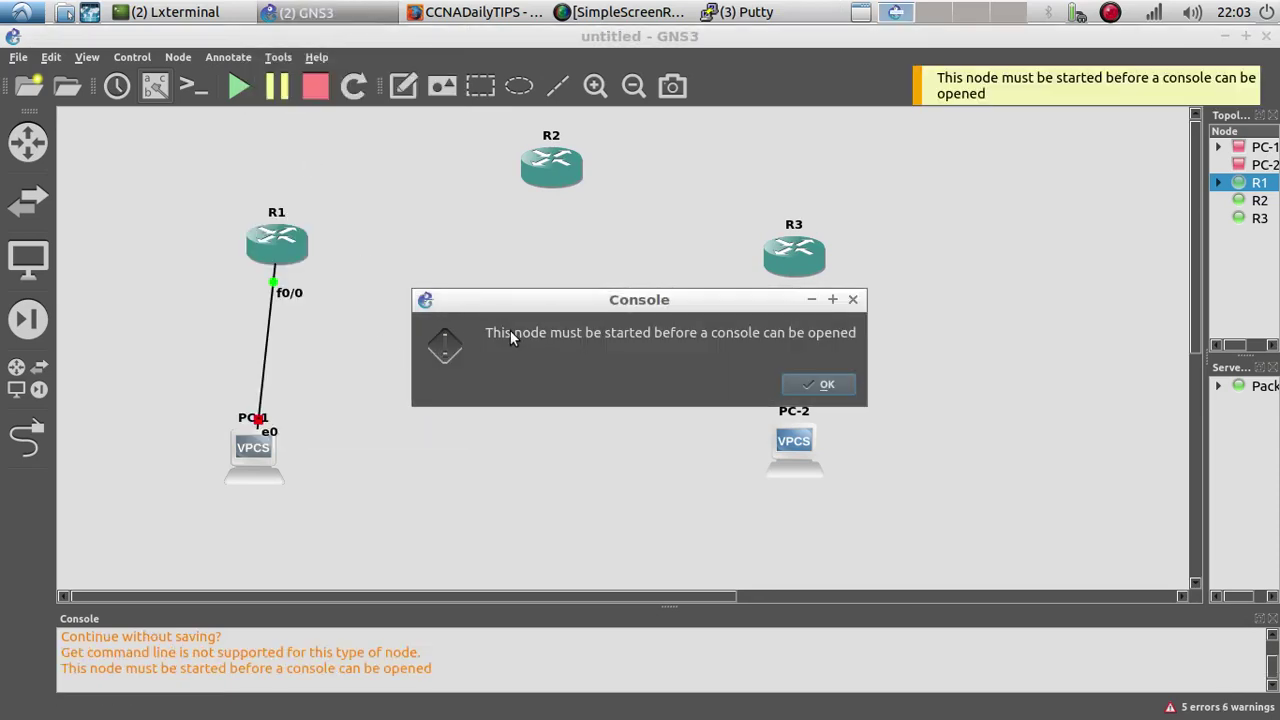
{"action": "left_click", "coordinate": [820, 389]}
{"action": "double_click", "coordinate": [245, 450]}
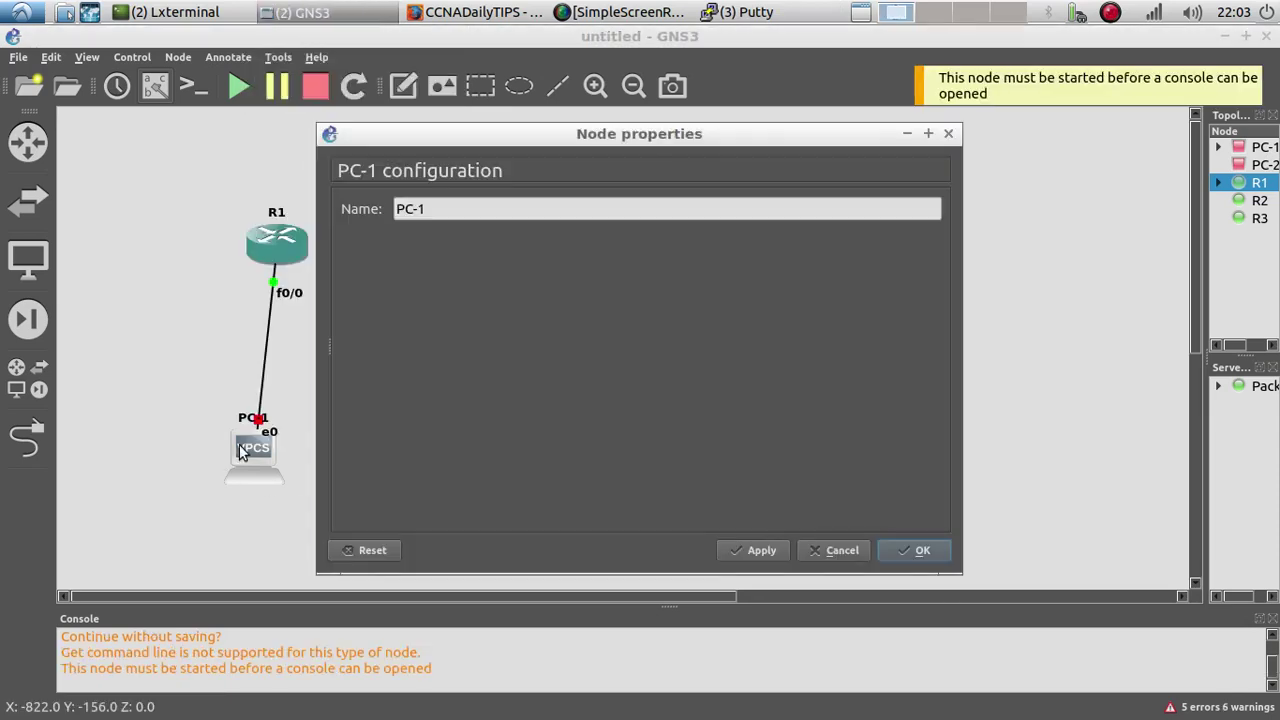
{"action": "left_click", "coordinate": [904, 550]}
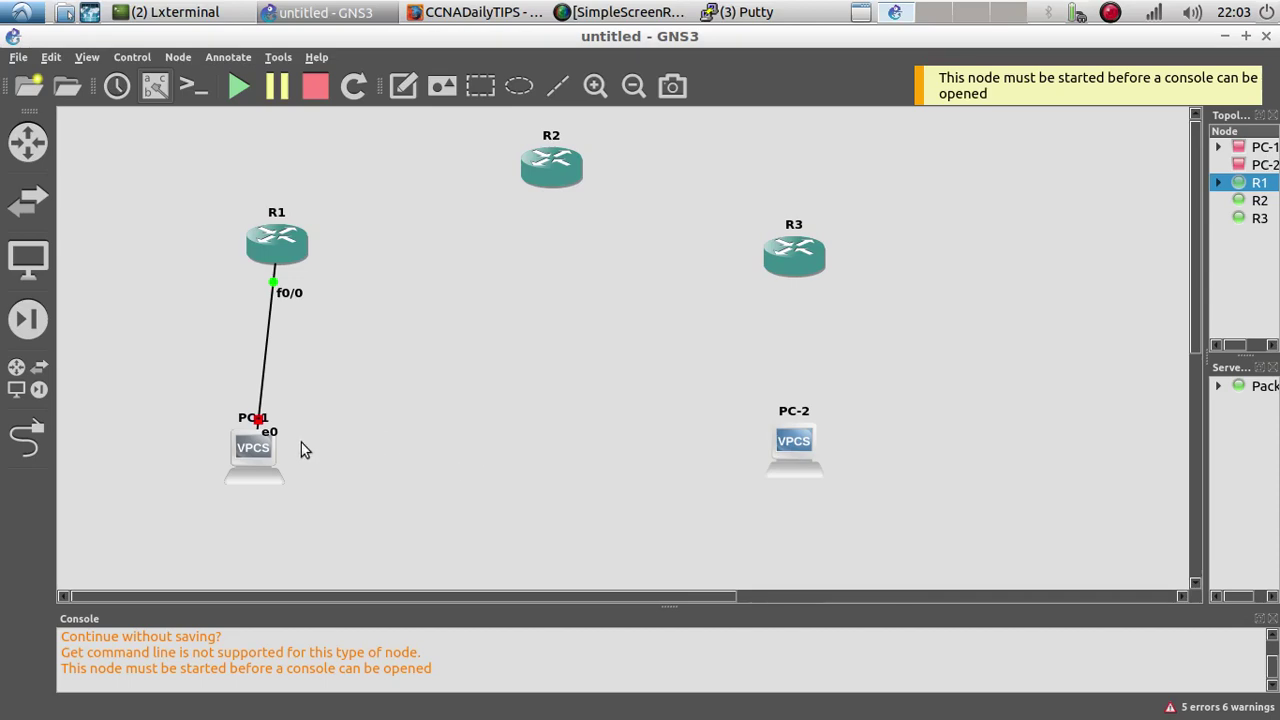
Step: Start PC-1 and open its VPCS console, moved to the right
{"action": "right_click", "coordinate": [262, 450]}
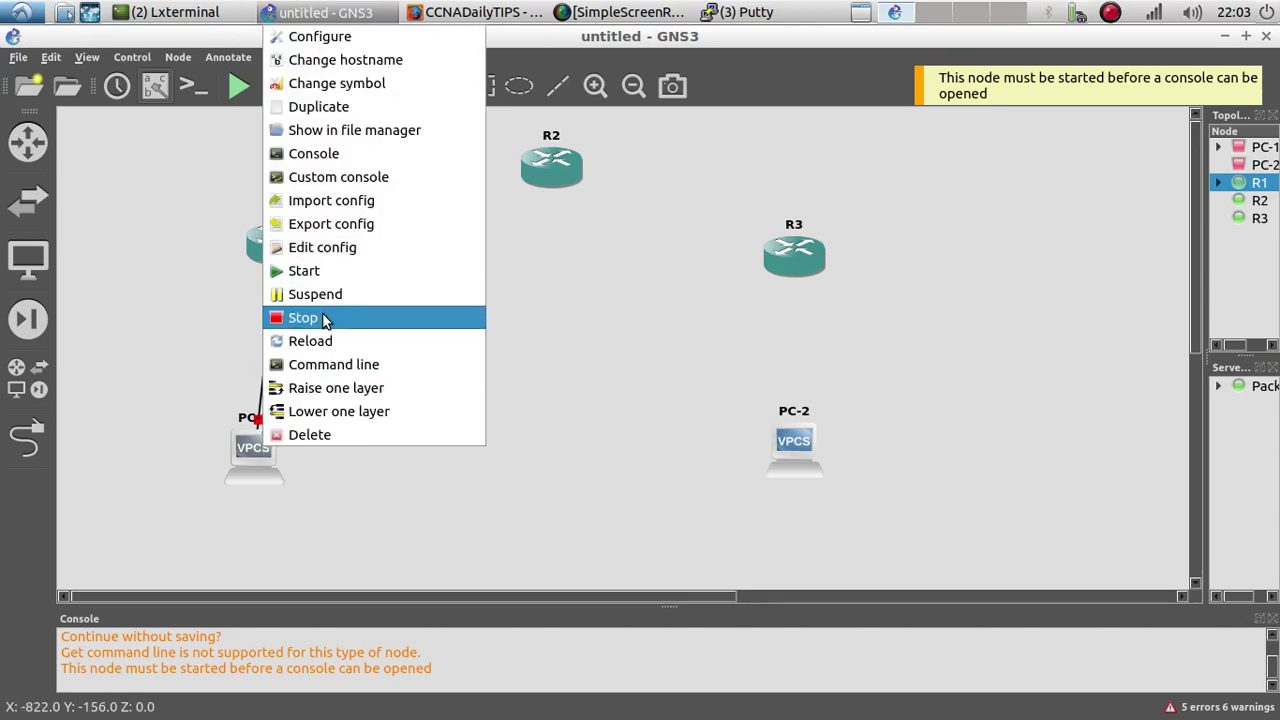
{"action": "left_click", "coordinate": [310, 271]}
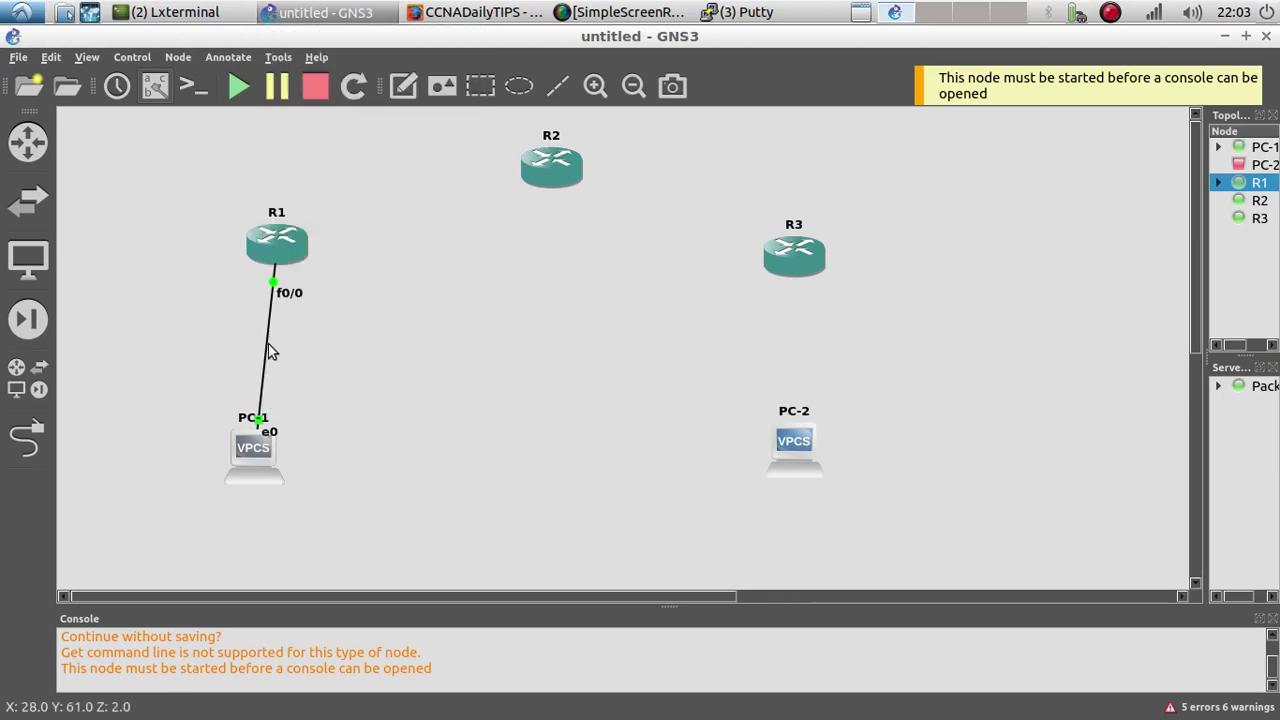
{"action": "right_click", "coordinate": [270, 455]}
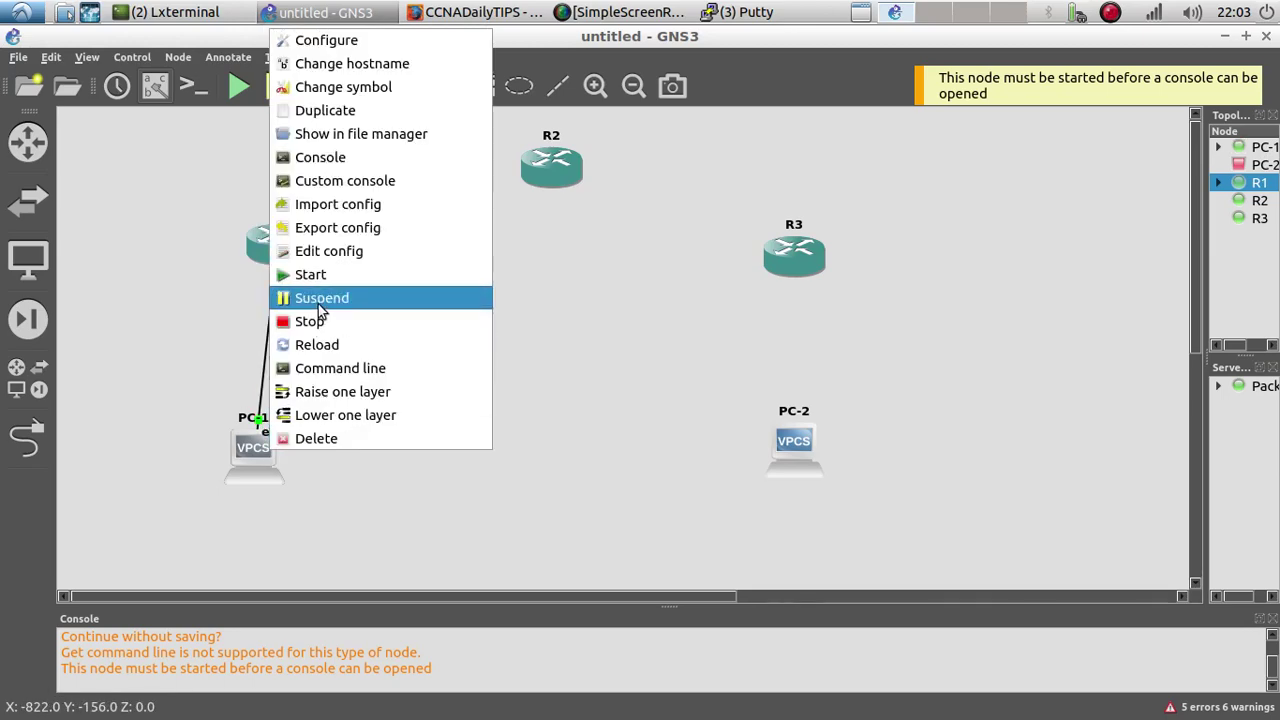
{"action": "left_click", "coordinate": [352, 158]}
{"action": "left_click_drag", "start_coordinate": [290, 38], "coordinate": [758, 187]}
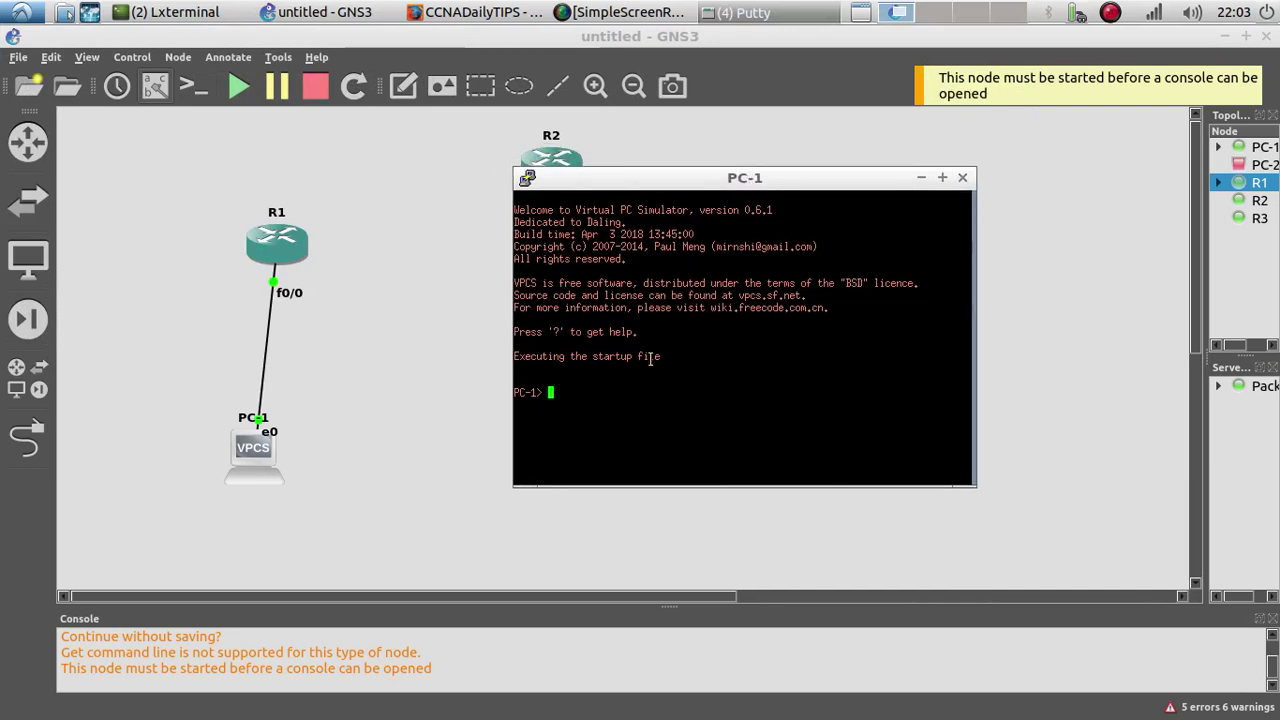
Step: Check the 'ip ?' help, then set PC-1's address to 192.168.10.2/24
{"action": "type", "text": "ip ?"}
{"action": "key", "text": "Return"}
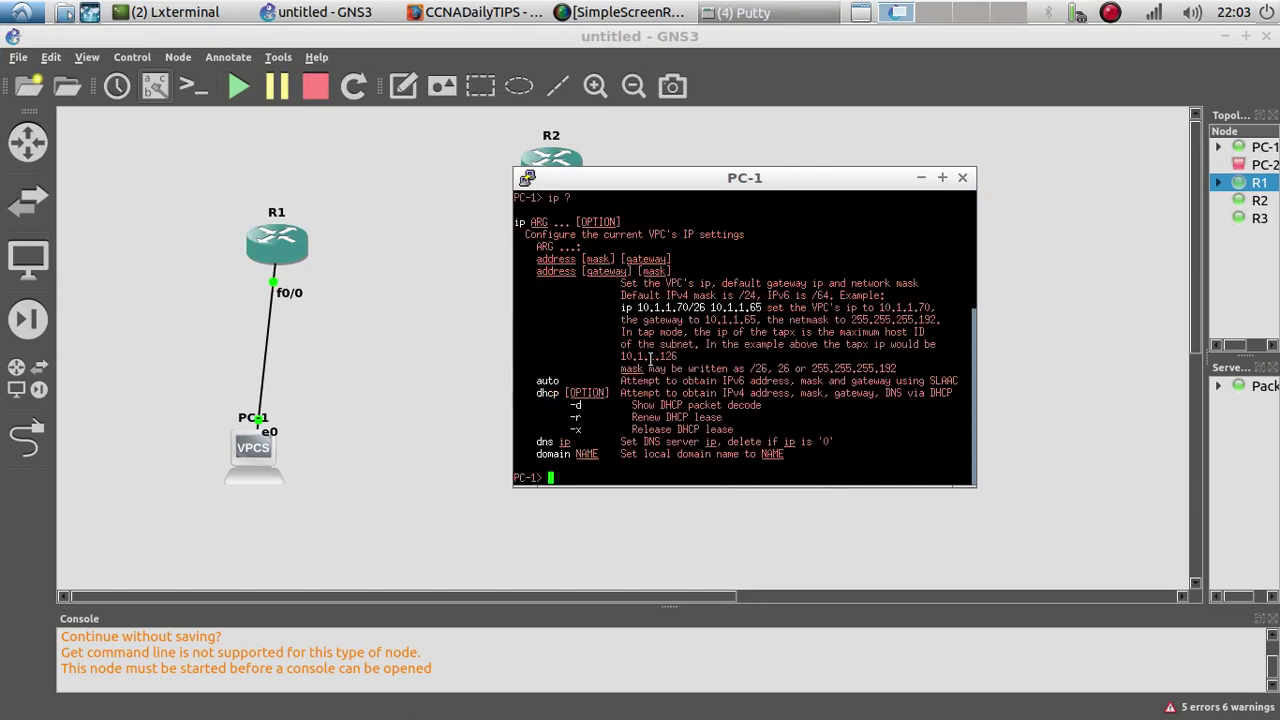
{"action": "type", "text": "ip"}
{"action": "type", "text": "192.168.10.2 255.25"}
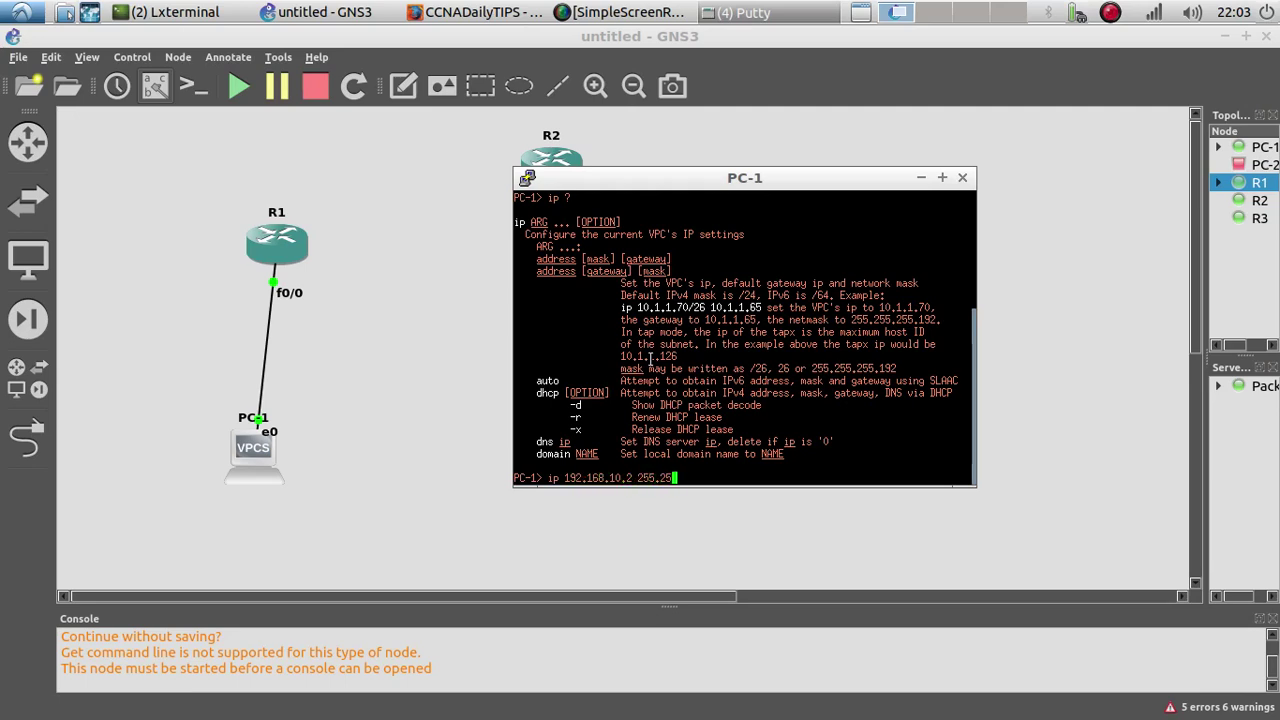
{"action": "key", "text": "BackSpace"}
{"action": "key", "text": "BackSpace"}
{"action": "key", "text": "BackSpace"}
{"action": "key", "text": "BackSpace"}
{"action": "key", "text": "BackSpace"}
{"action": "key", "text": "BackSpace"}
{"action": "key", "text": "BackSpace"}
{"action": "key", "text": "BackSpace"}
{"action": "type", "text": "/24"}
{"action": "key", "text": "Return"}
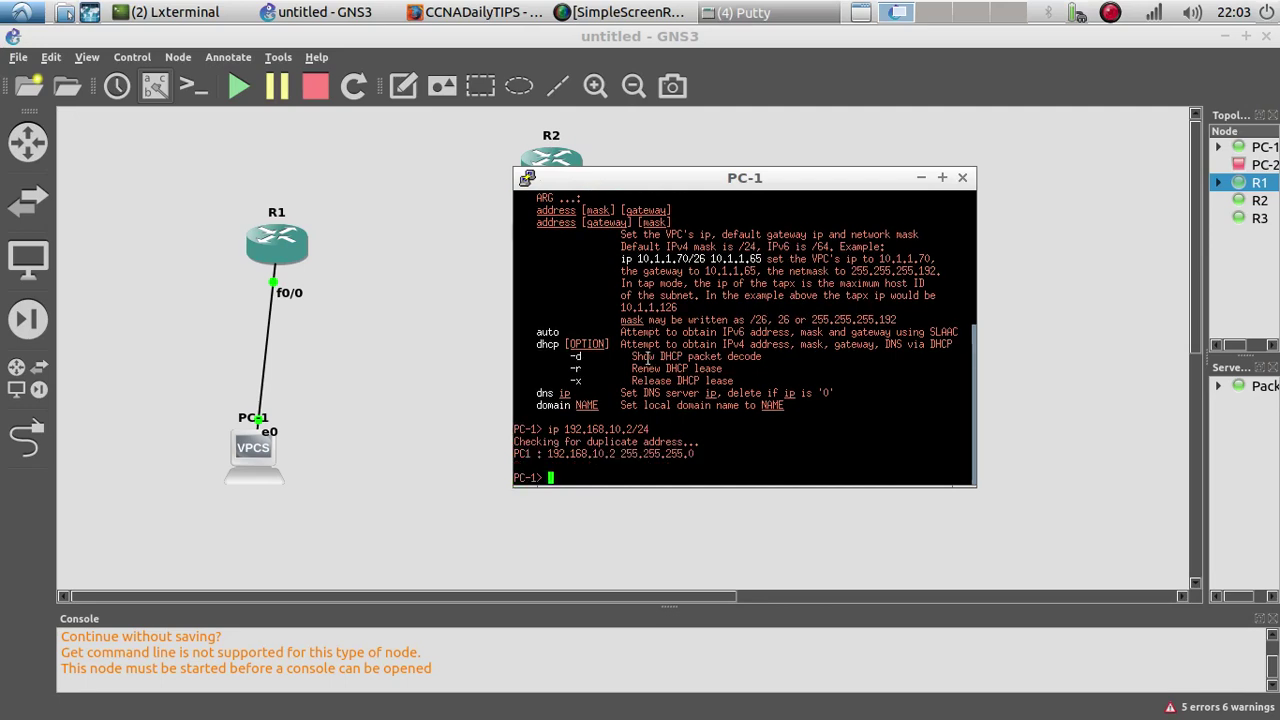
{"action": "left_click_drag", "start_coordinate": [704, 467], "coordinate": [544, 459]}
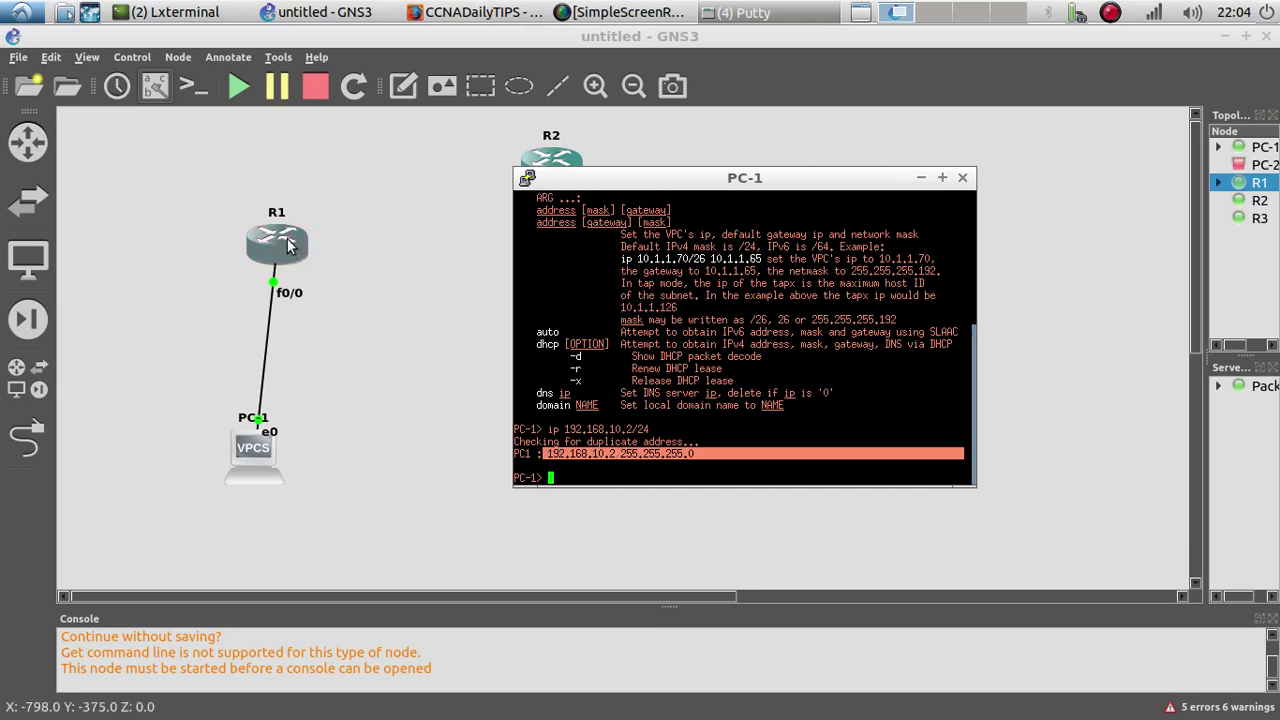
Step: Run 'do ping 192.198.10.2' from R1's console, which times out
{"action": "left_click", "coordinate": [464, 252]}
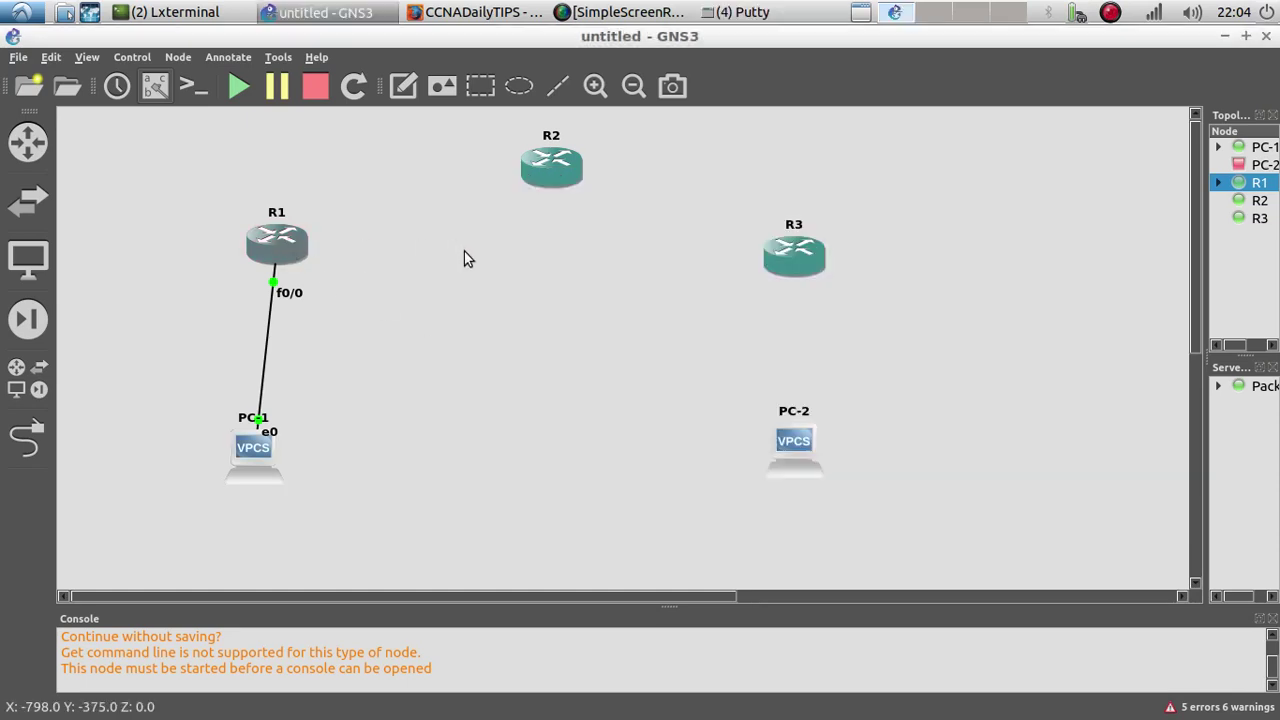
{"action": "left_click", "coordinate": [718, 14]}
{"action": "left_click", "coordinate": [752, 84]}
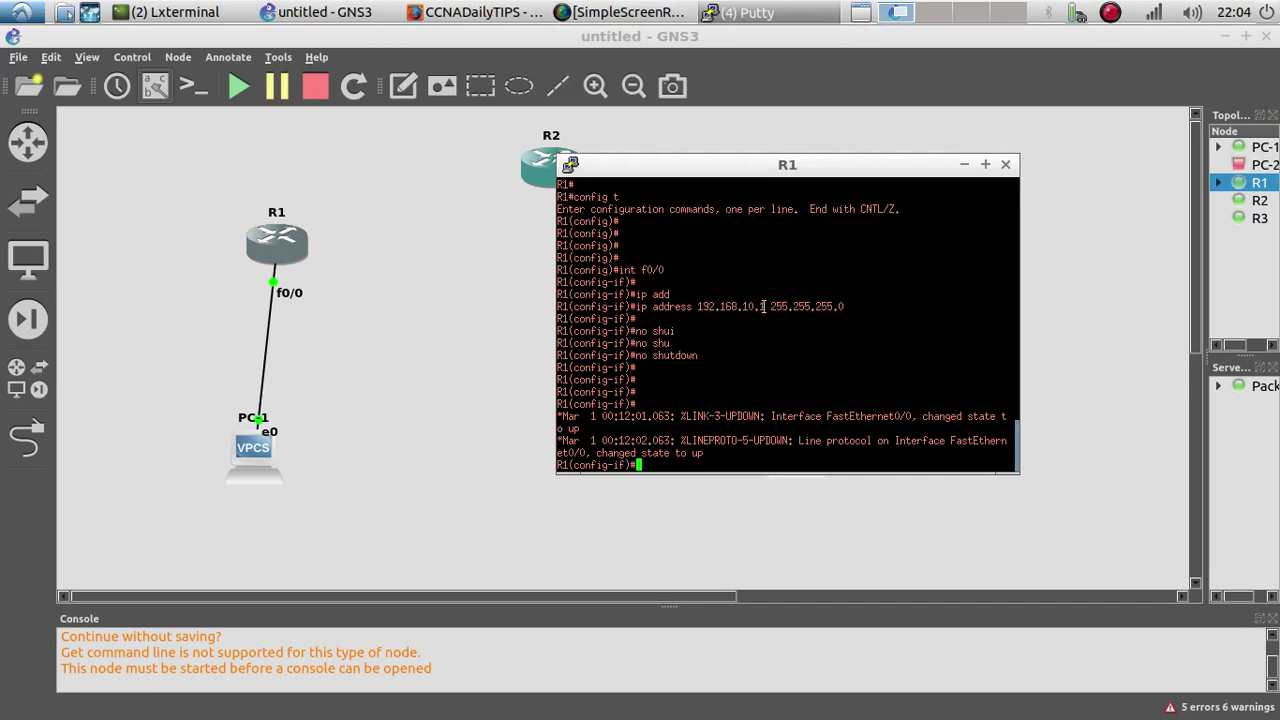
{"action": "type", "text": "do ping 192.198.10.2"}
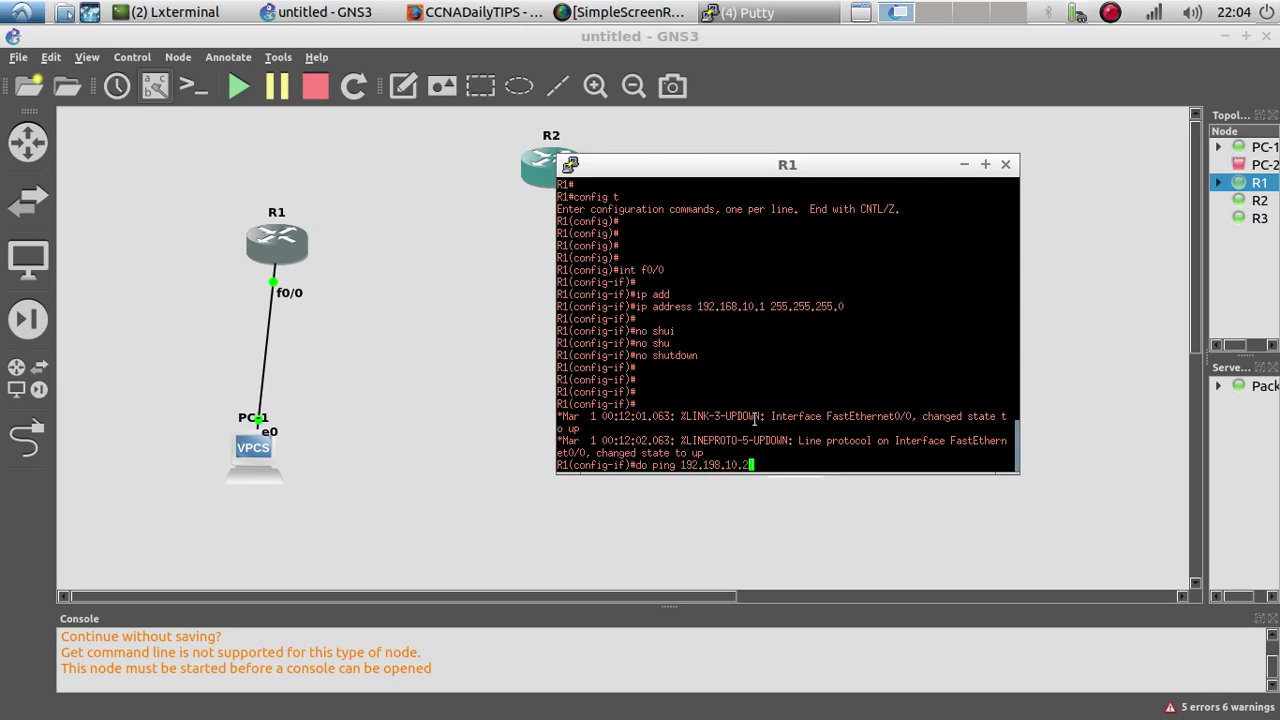
{"action": "key", "text": "Return"}
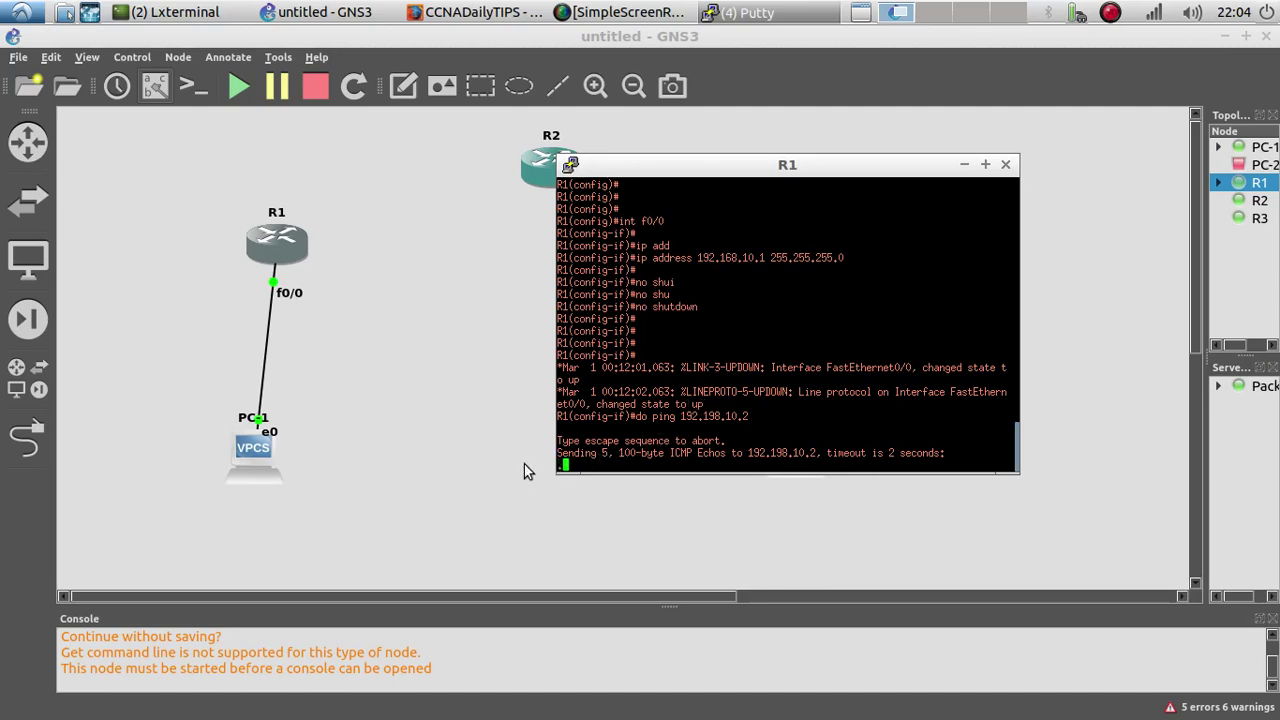
{"action": "right_click", "coordinate": [259, 441]}
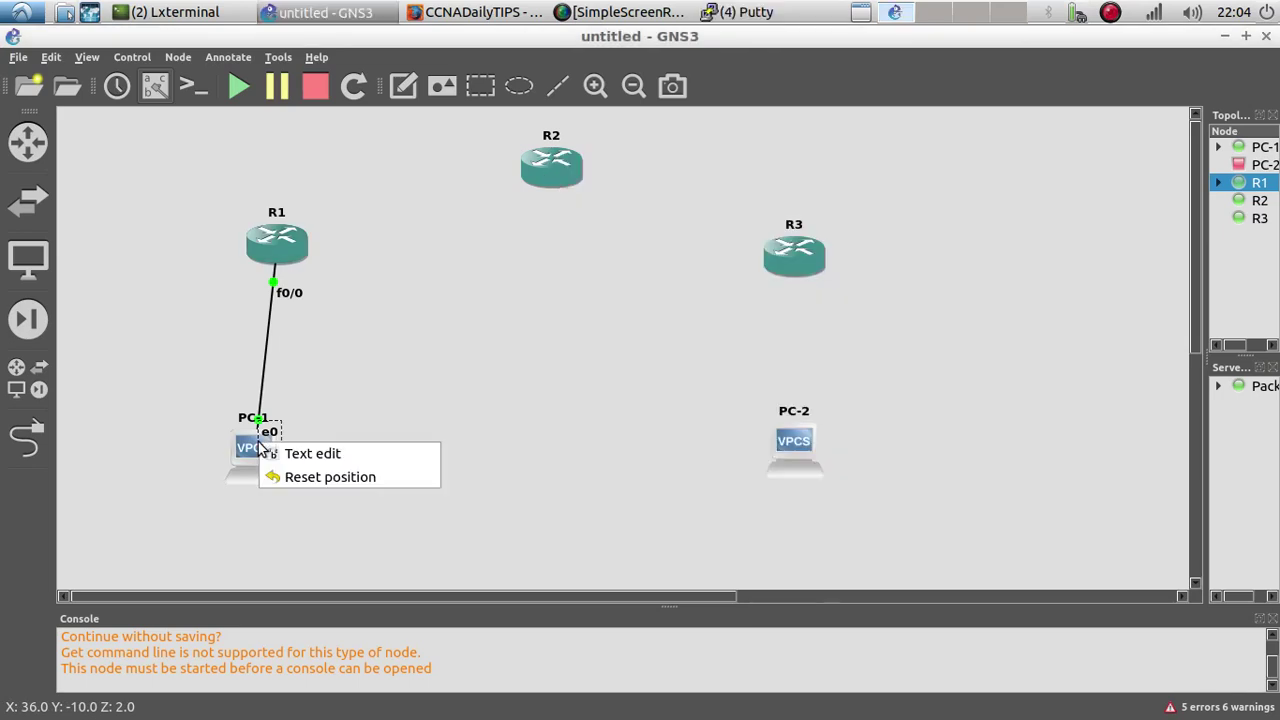
Step: Reopen PC-1's console and ping R1 at 192.168.10.1, getting five replies
{"action": "left_click", "coordinate": [245, 448]}
{"action": "double_click", "coordinate": [245, 448]}
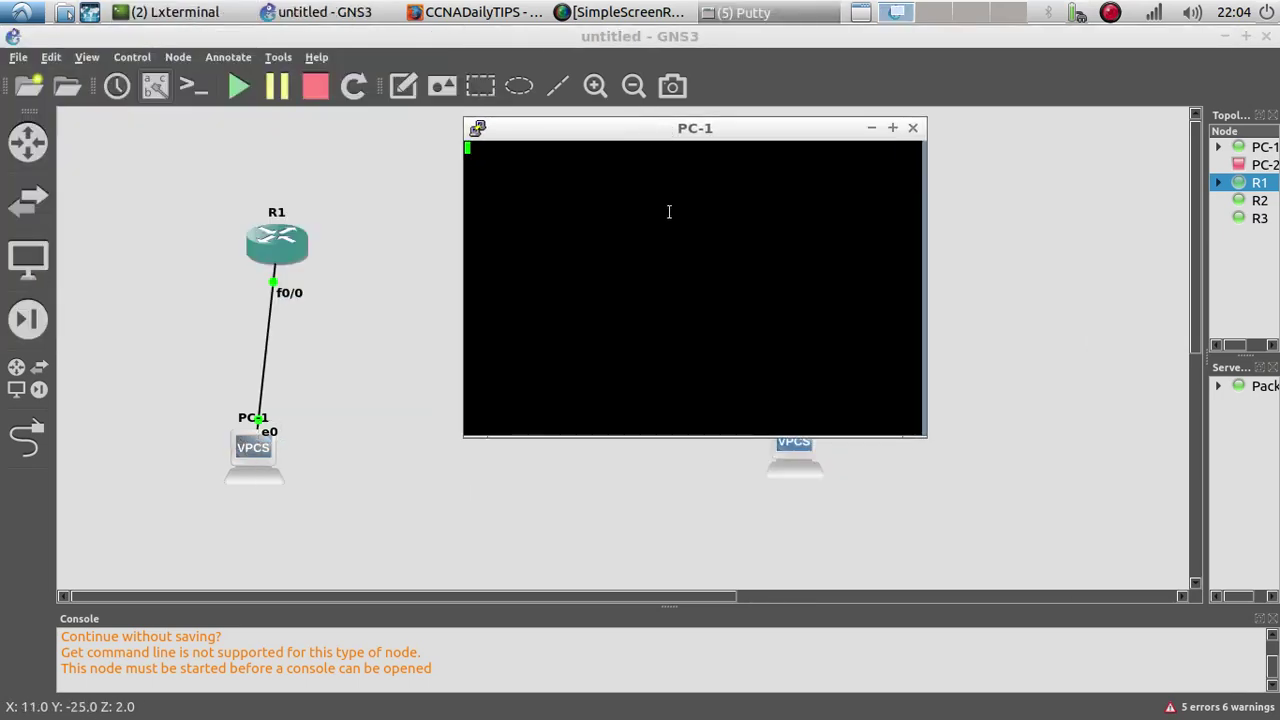
{"action": "key", "text": "Return"}
{"action": "key", "text": "Return"}
{"action": "key", "text": "Return"}
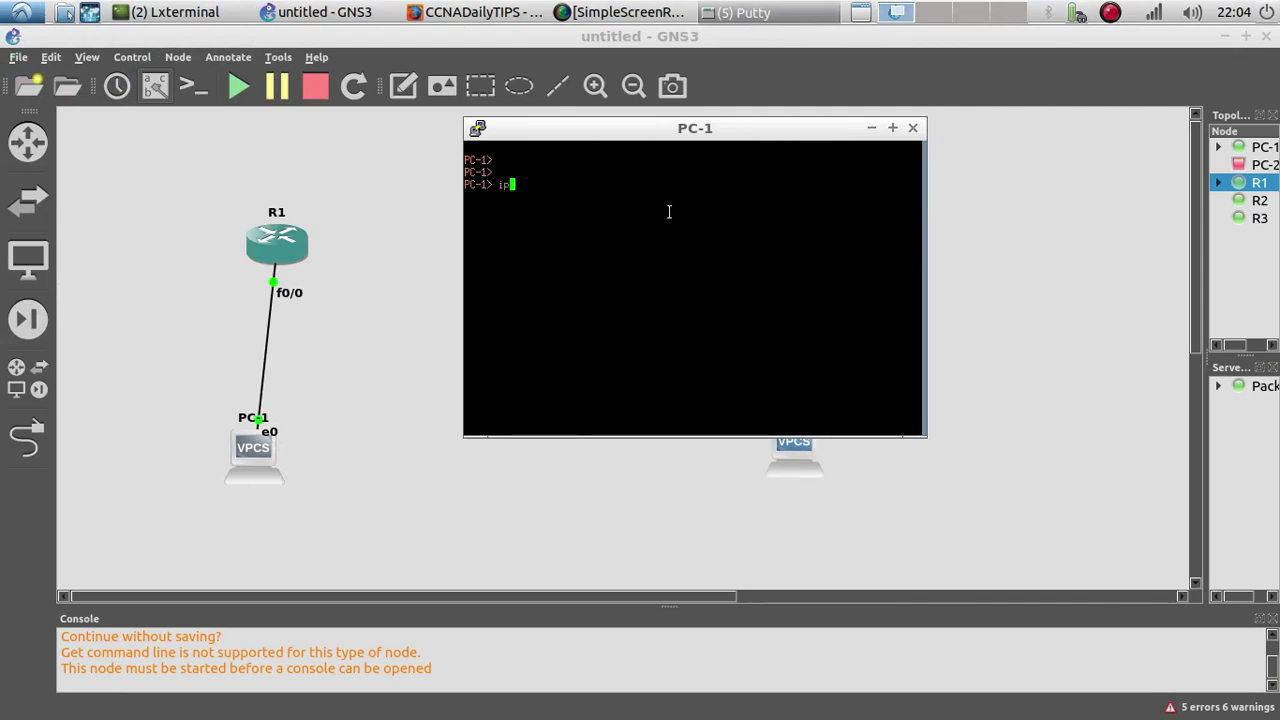
{"action": "type", "text": "ip"}
{"action": "key", "text": "Return"}
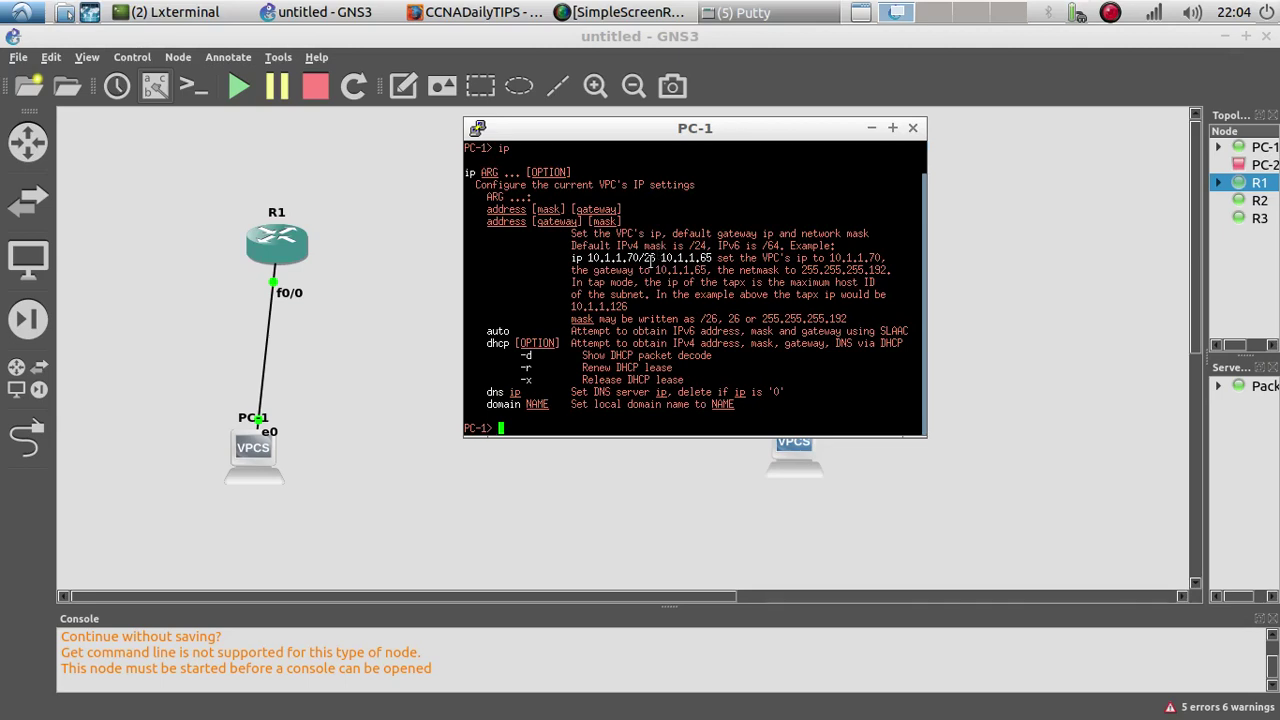
{"action": "type", "text": "o"}
{"action": "type", "text": "ing 1"}
{"action": "type", "text": "92.1"}
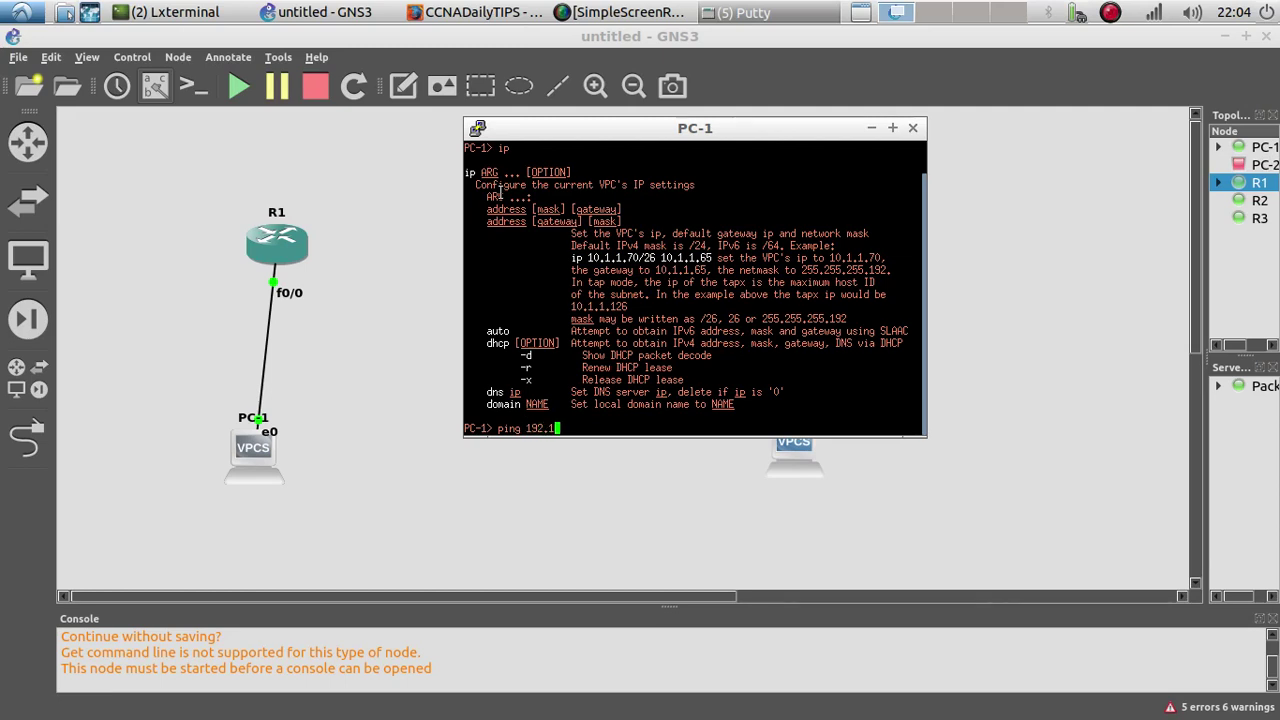
{"action": "type", "text": "68.10.1"}
{"action": "key", "text": "Return"}
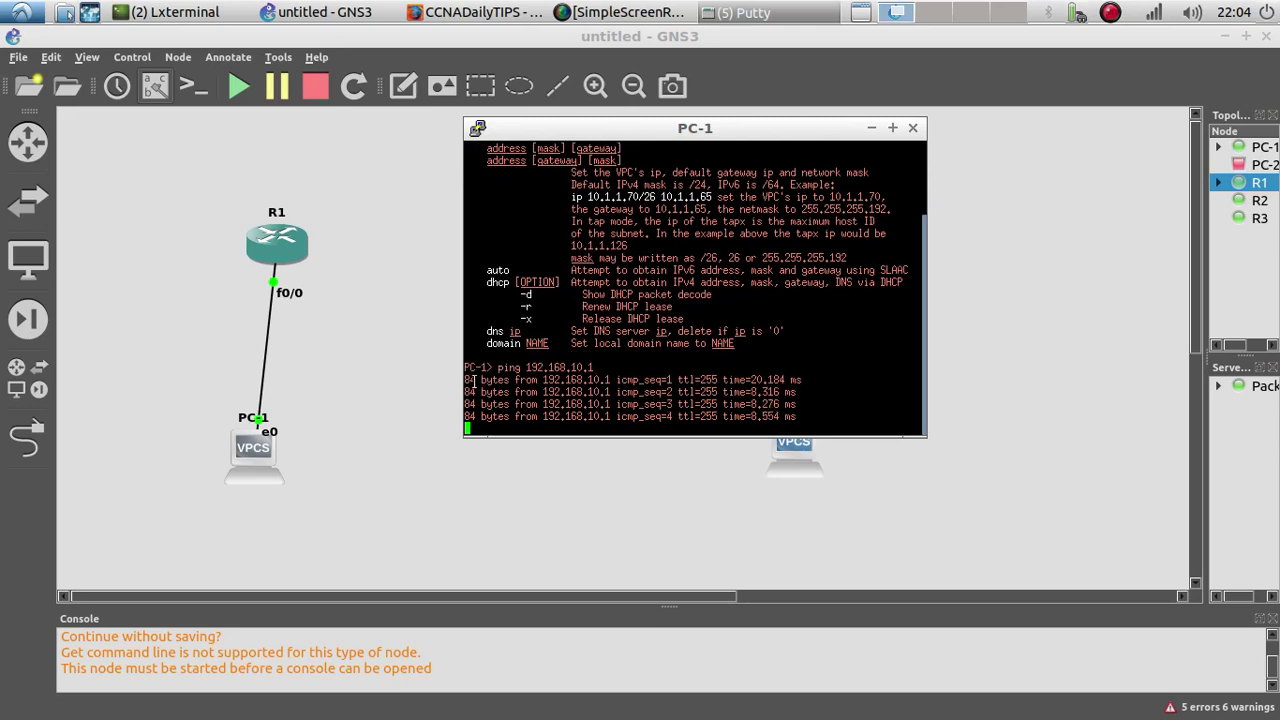
{"action": "right_click", "coordinate": [279, 242]}
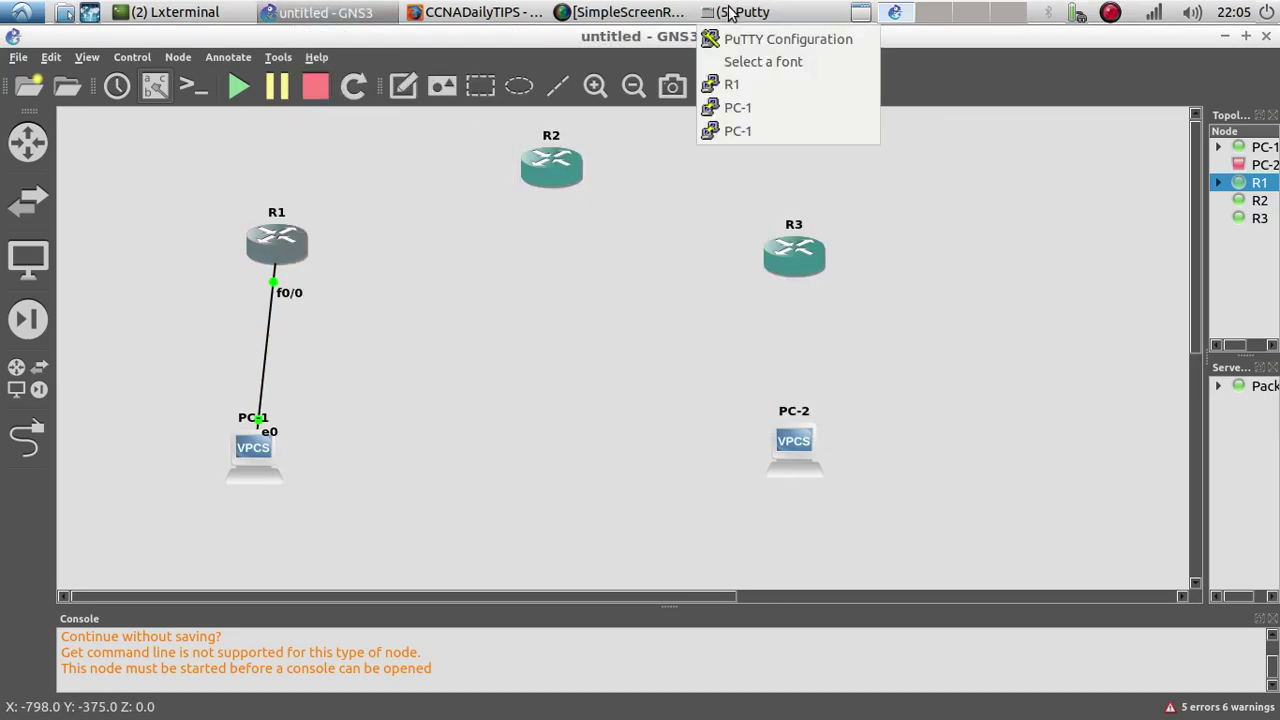
Step: Bring R1's console forward and rerun the ping to 192.198.10.2
{"action": "left_click", "coordinate": [735, 12]}
{"action": "left_click", "coordinate": [735, 88]}
{"action": "key", "text": "Up"}
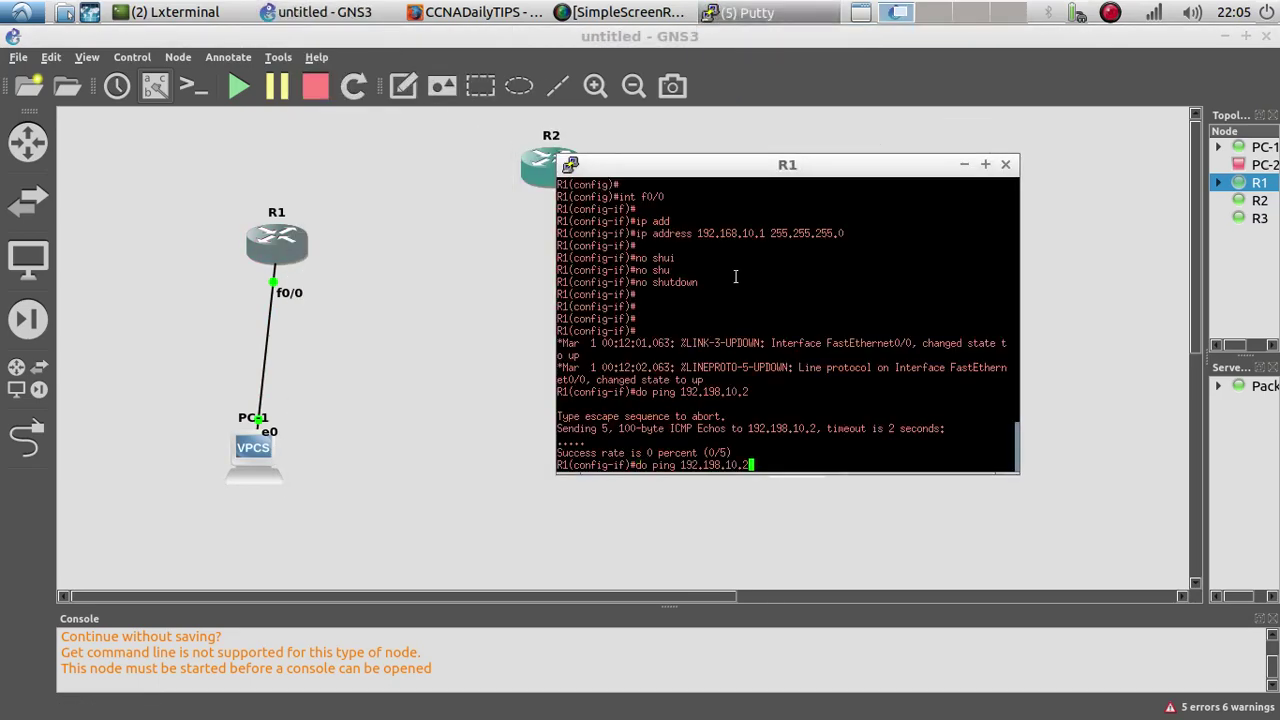
{"action": "key", "text": "Return"}
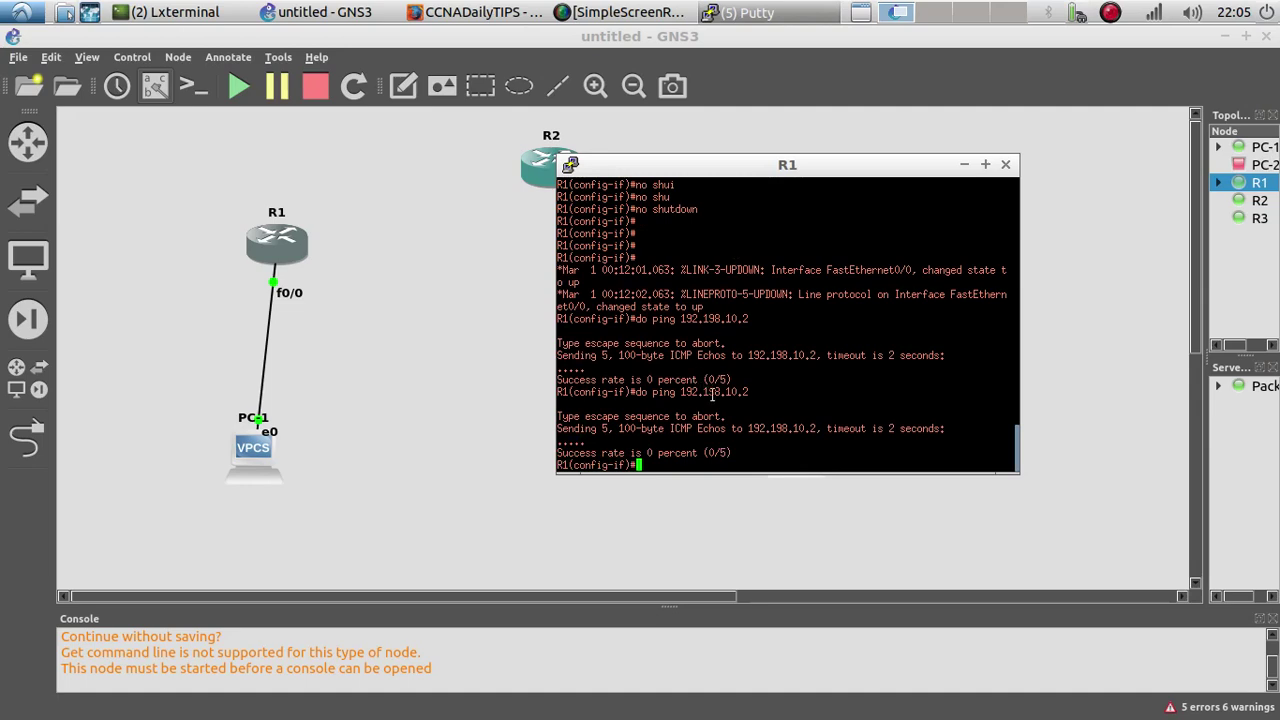
Step: Correct the address and ping 192.168.10.2 from R1, getting 5/5 replies
{"action": "key", "text": "Up"}
{"action": "key", "text": "BackSpace"}
{"action": "key", "text": "BackSpace"}
{"action": "key", "text": "BackSpace"}
{"action": "key", "text": "BackSpace"}
{"action": "key", "text": "BackSpace"}
{"action": "key", "text": "BackSpace"}
{"action": "key", "text": "BackSpace"}
{"action": "type", "text": "68.10."}
{"action": "key", "text": "Return"}
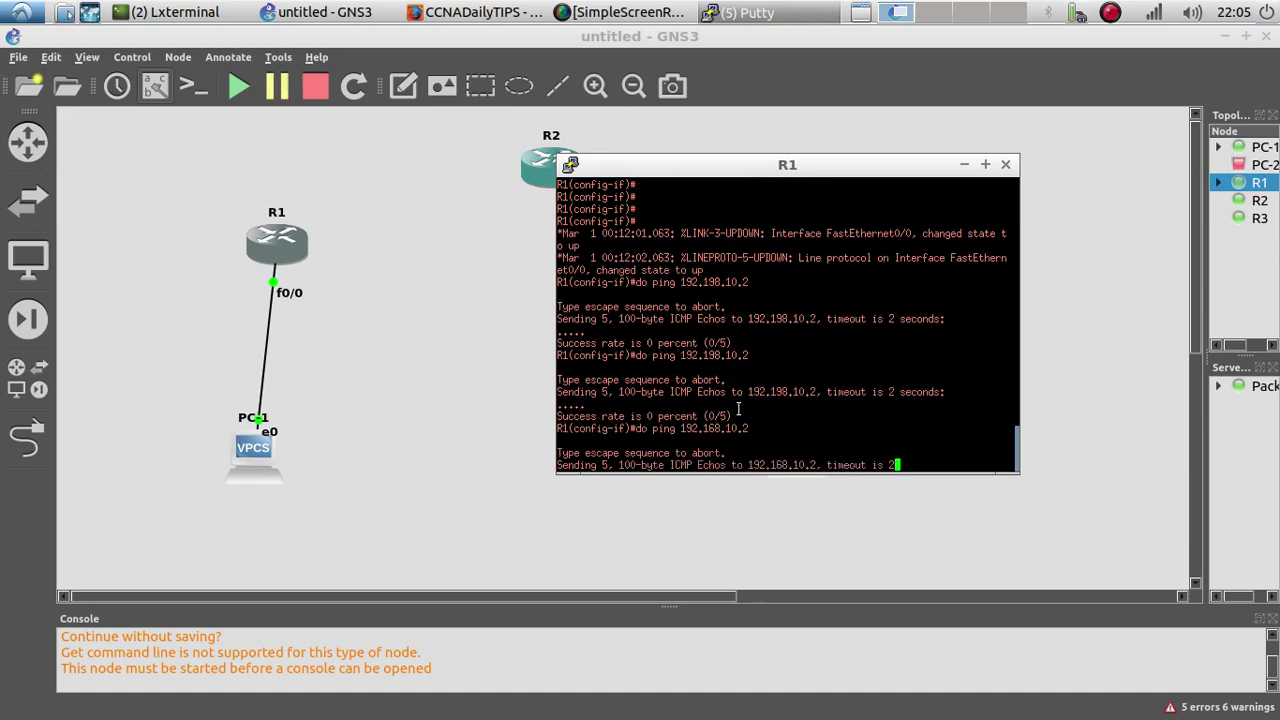
{"action": "left_click_drag", "start_coordinate": [648, 445], "coordinate": [556, 441]}
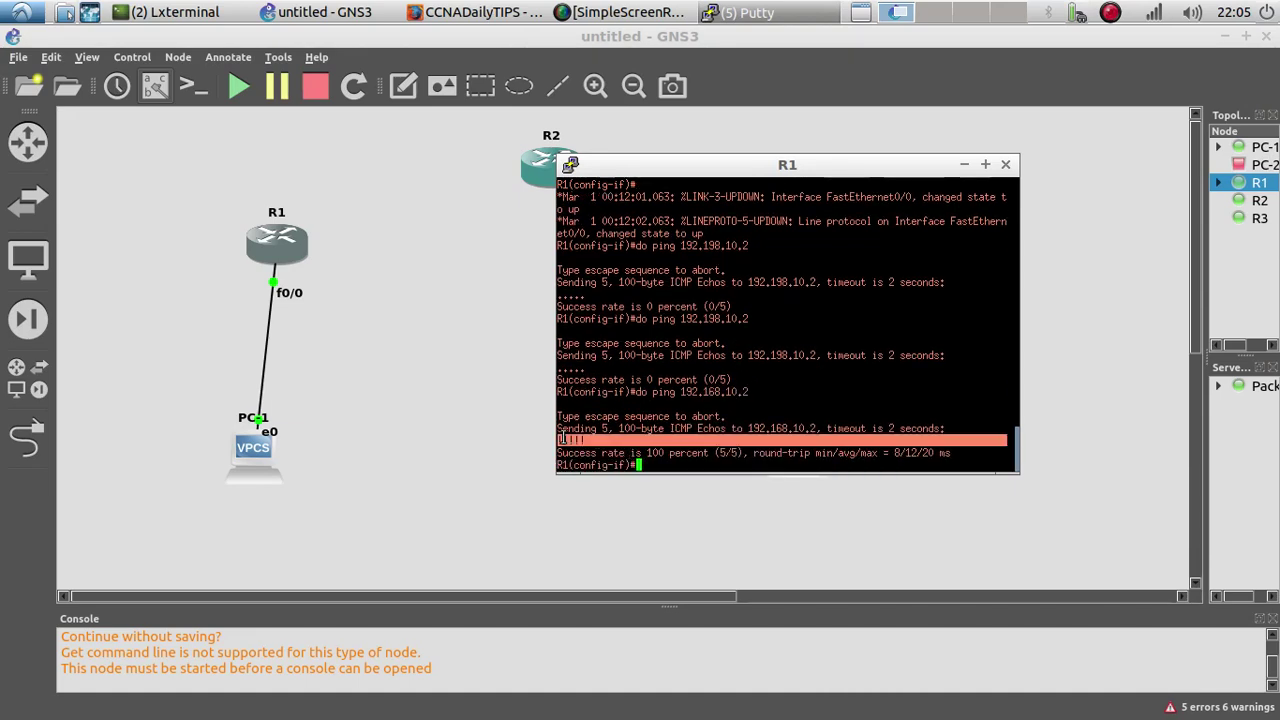
{"action": "left_click", "coordinate": [601, 444]}
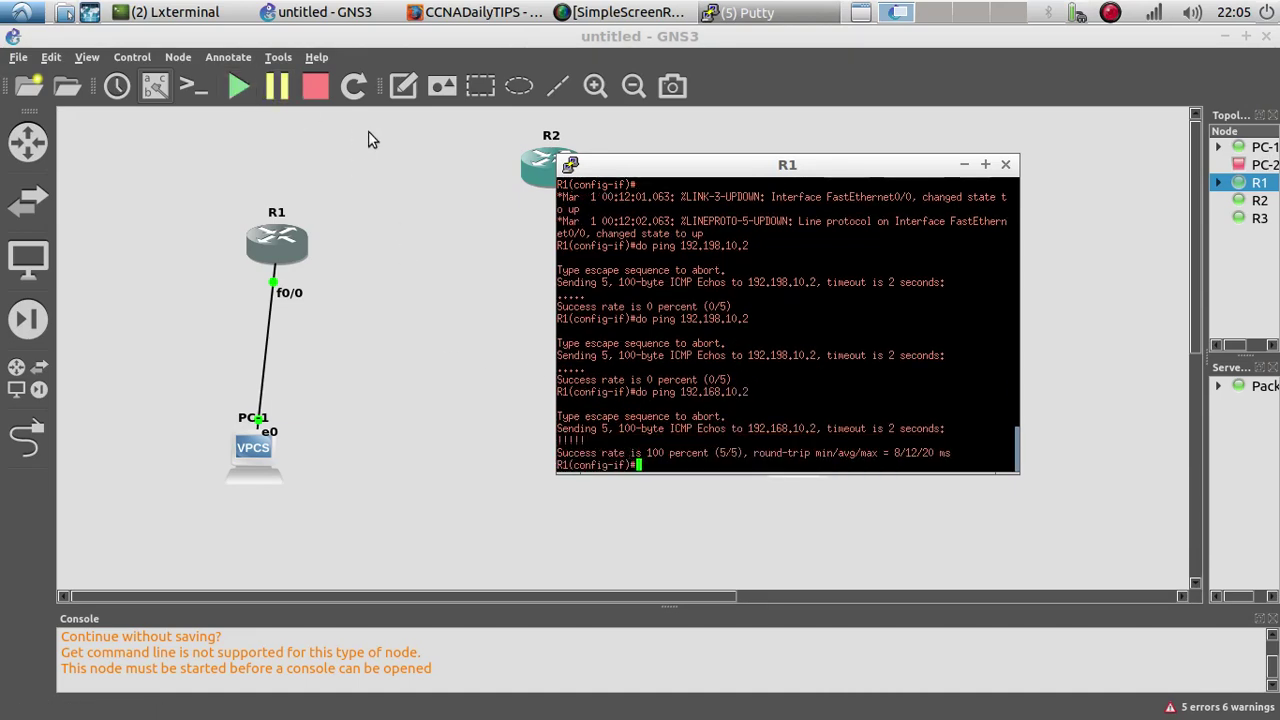
Step: Add a text note reading 10.10.10.1/24 above R1
{"action": "left_click", "coordinate": [400, 86]}
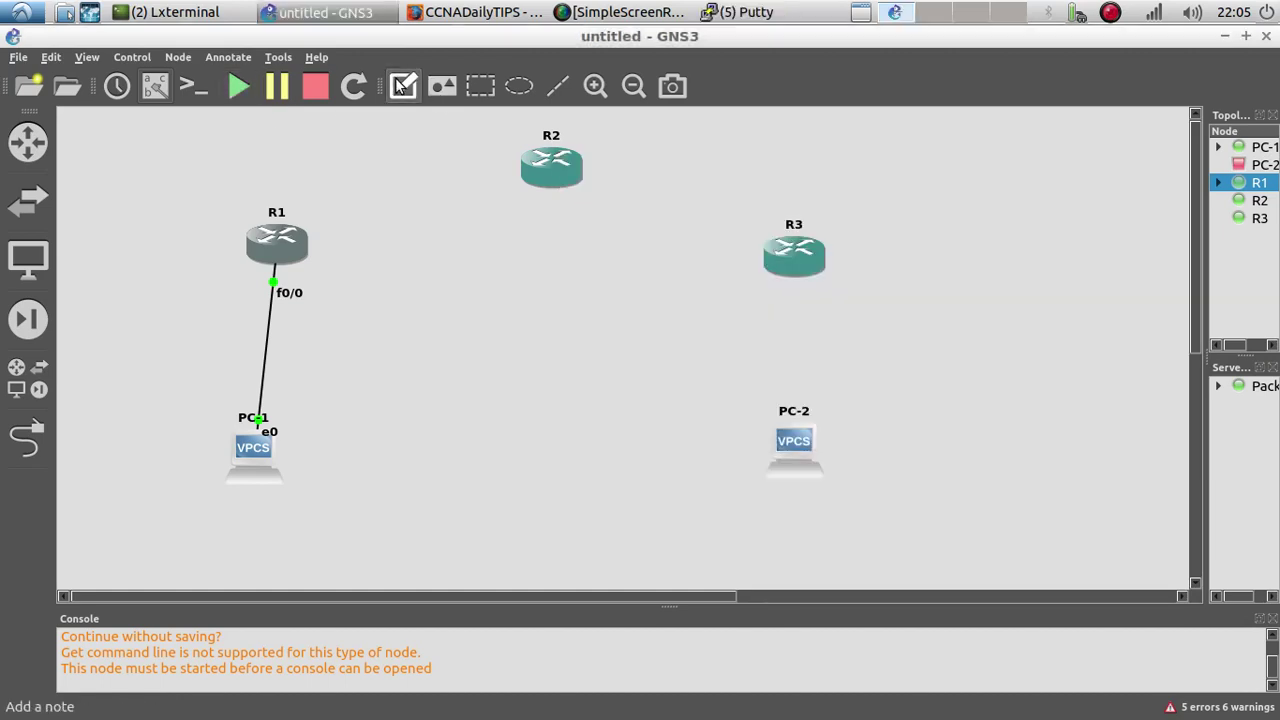
{"action": "left_click", "coordinate": [352, 158]}
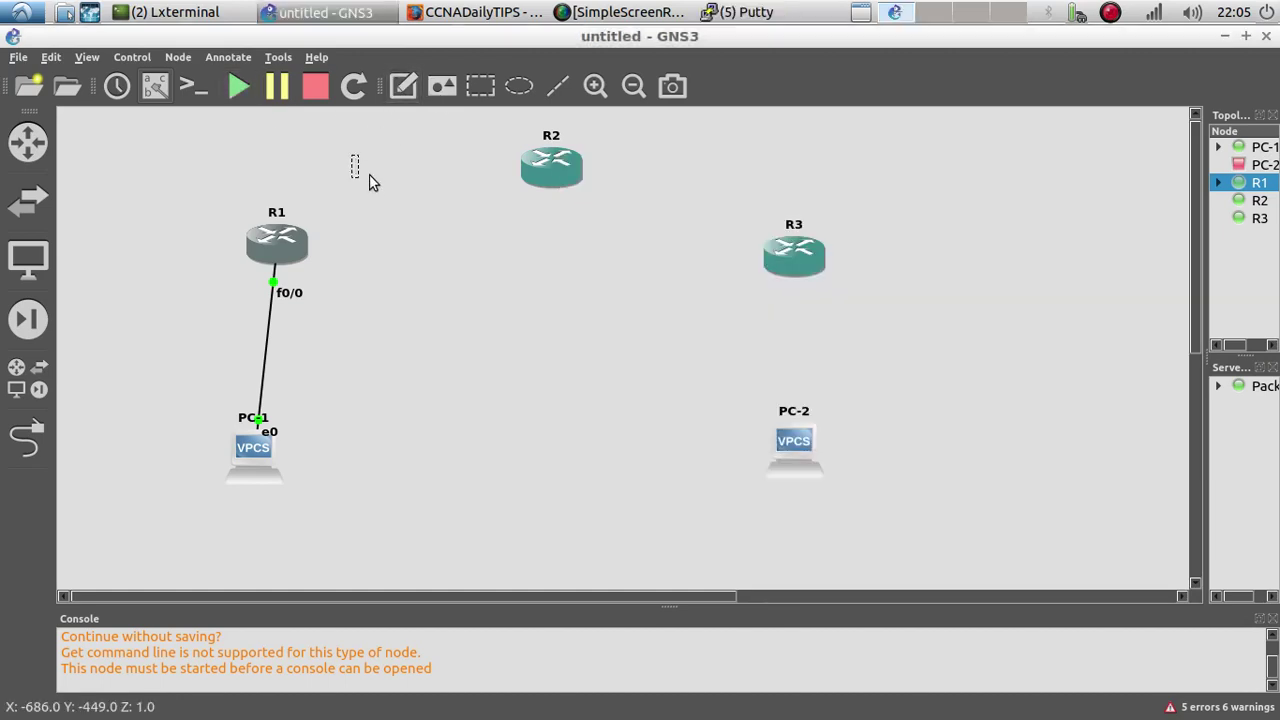
{"action": "key", "text": "BackSpace"}
{"action": "key", "text": "BackSpace"}
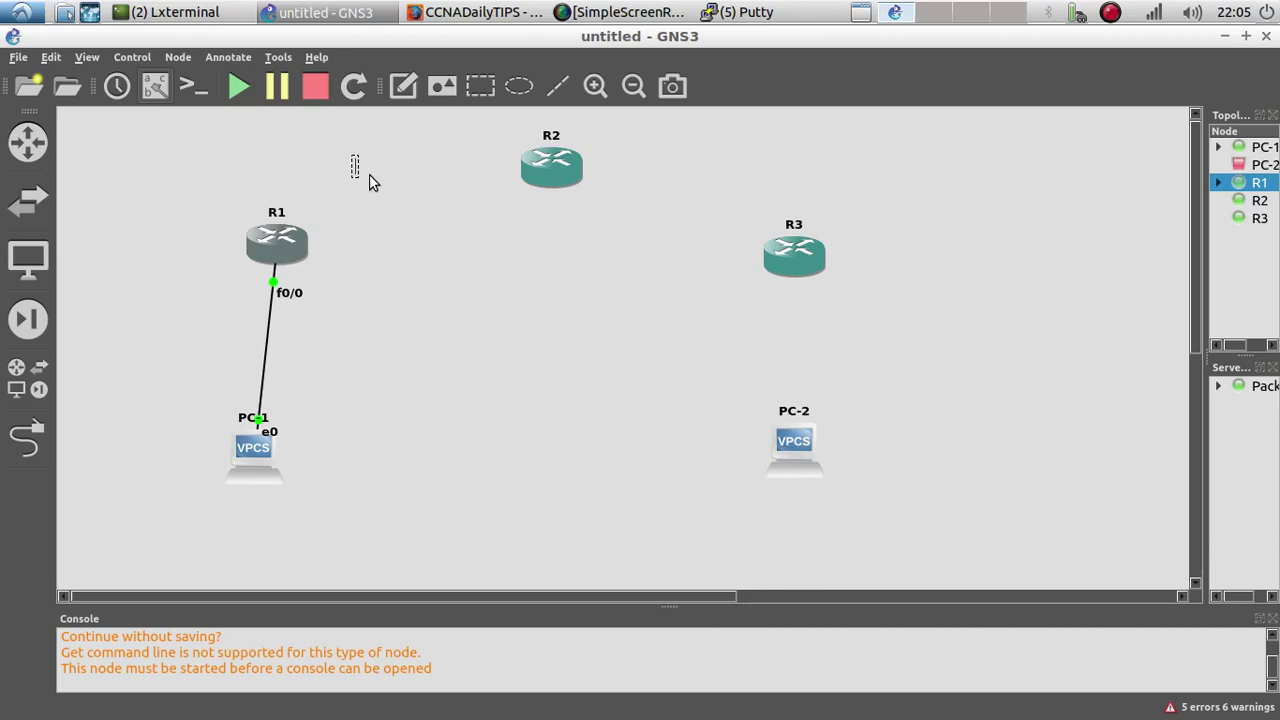
{"action": "type", "text": "10.10.10.1/24"}
{"action": "left_click", "coordinate": [391, 189]}
{"action": "left_click_drag", "start_coordinate": [394, 171], "coordinate": [437, 157]}
Step: Duplicate the note, change it to 10.10.10.2/24 beside R2, and reposition both labels
{"action": "right_click", "coordinate": [322, 175]}
{"action": "left_click", "coordinate": [360, 186]}
{"action": "double_click", "coordinate": [462, 158]}
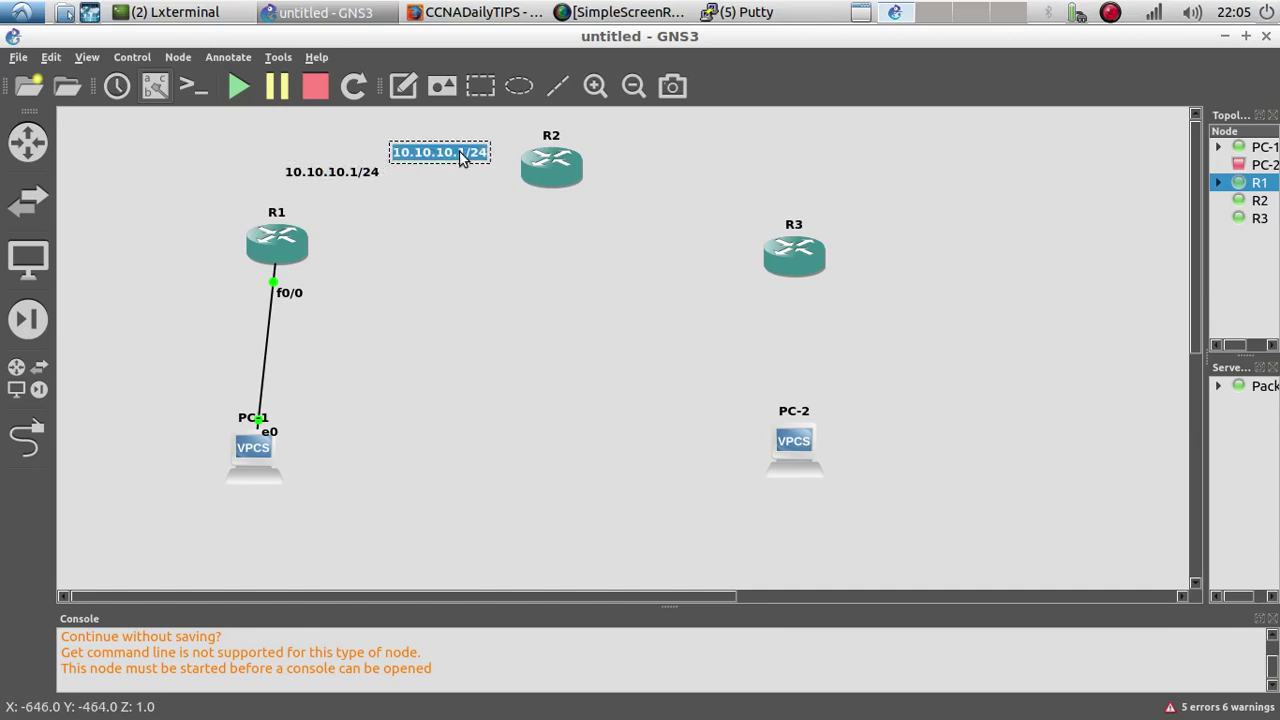
{"action": "left_click", "coordinate": [462, 158]}
{"action": "key", "text": "BackSpace"}
{"action": "type", "text": "2"}
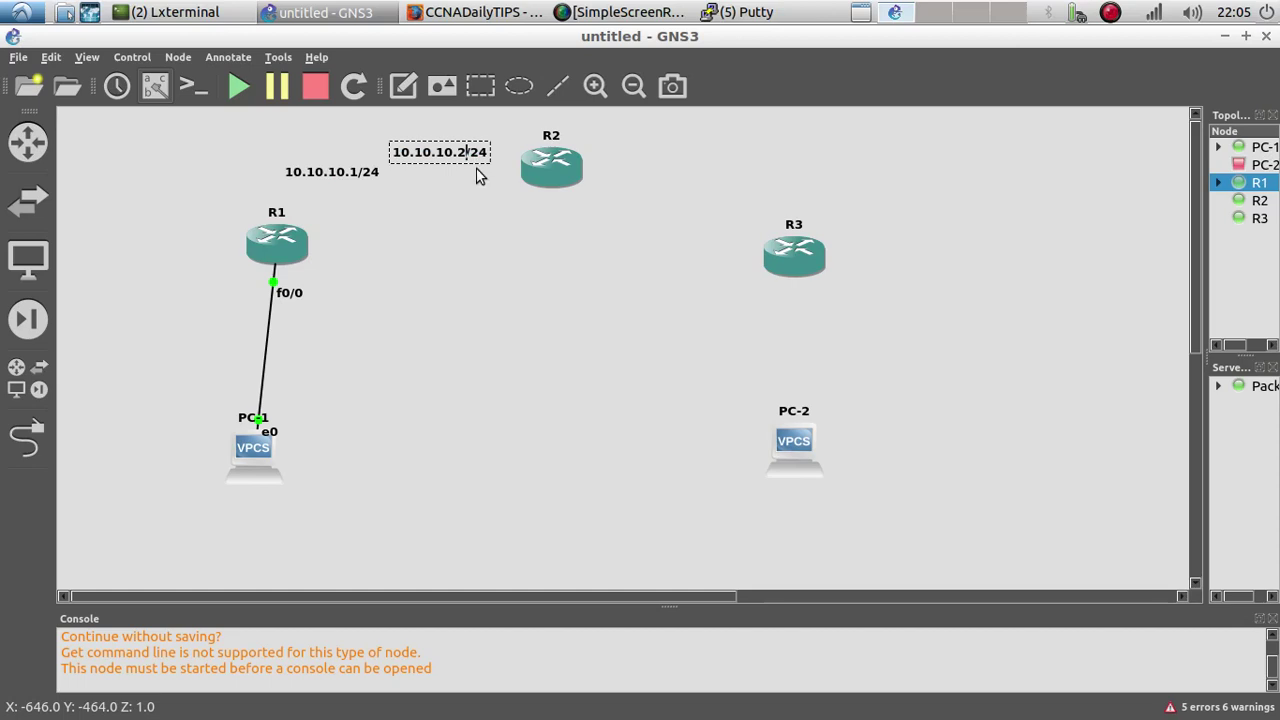
{"action": "left_click_drag", "start_coordinate": [318, 176], "coordinate": [272, 172]}
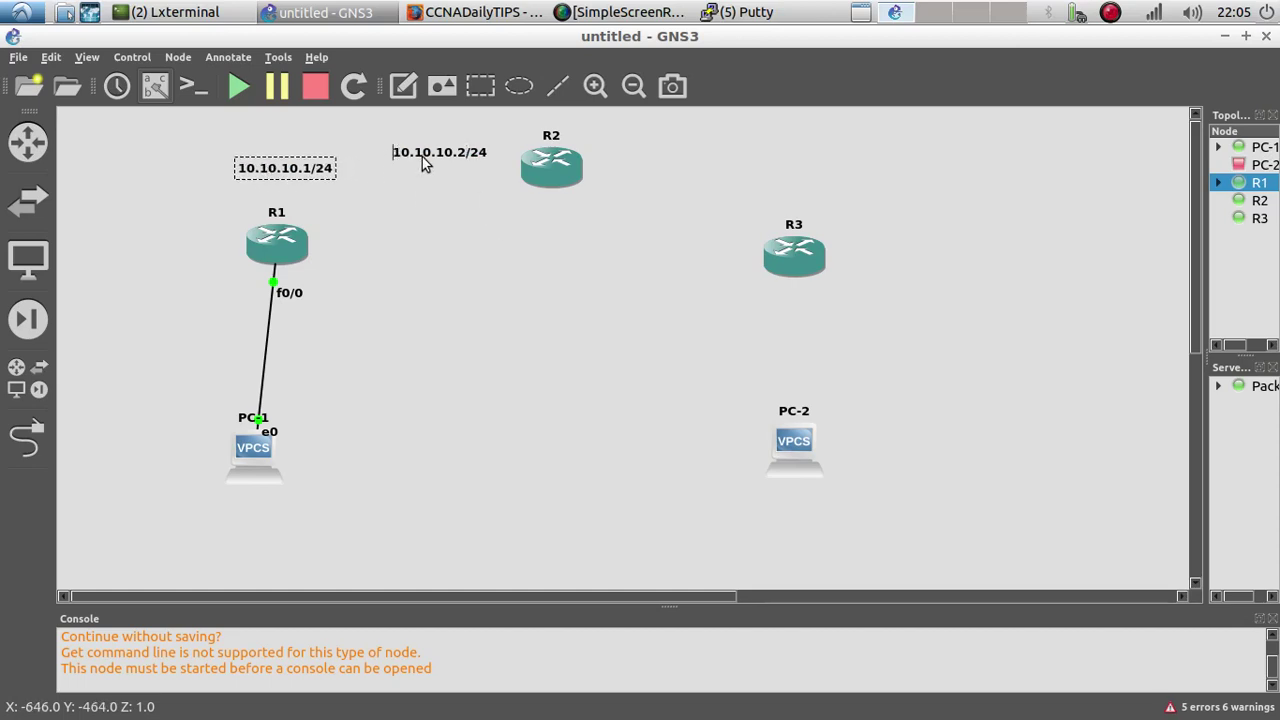
{"action": "left_click_drag", "start_coordinate": [422, 163], "coordinate": [413, 138]}
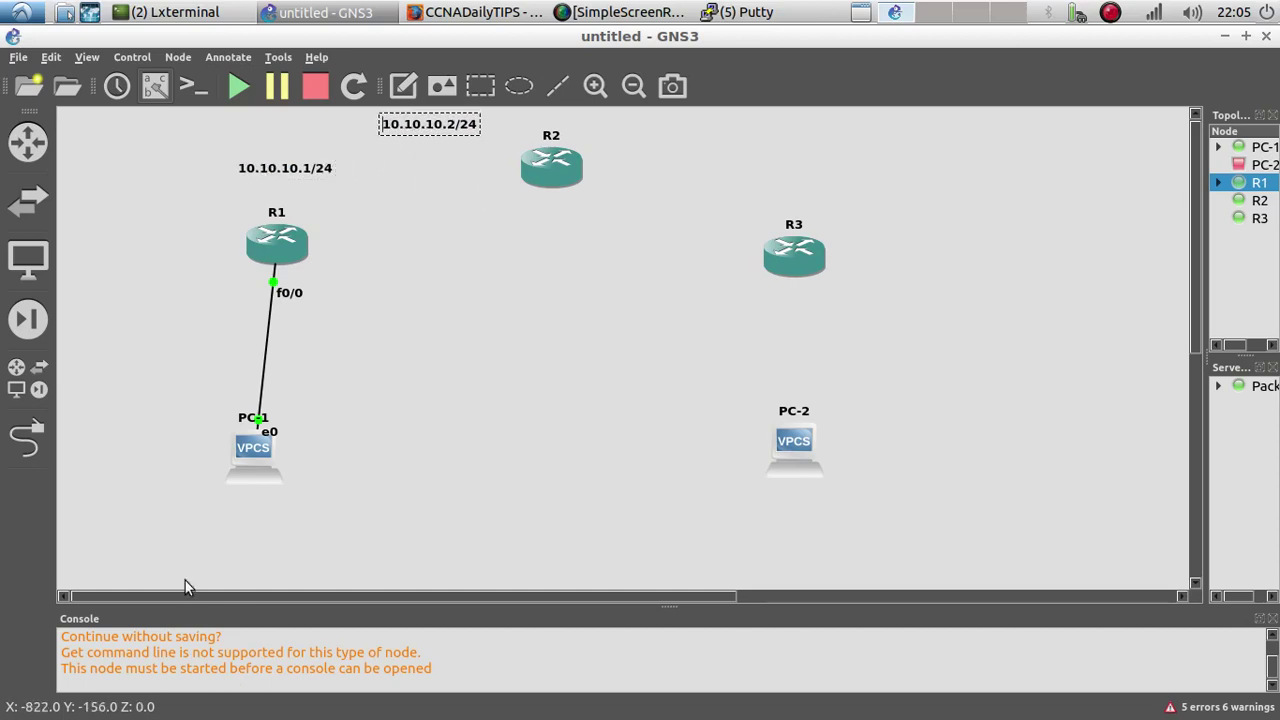
{"action": "left_click", "coordinate": [27, 437]}
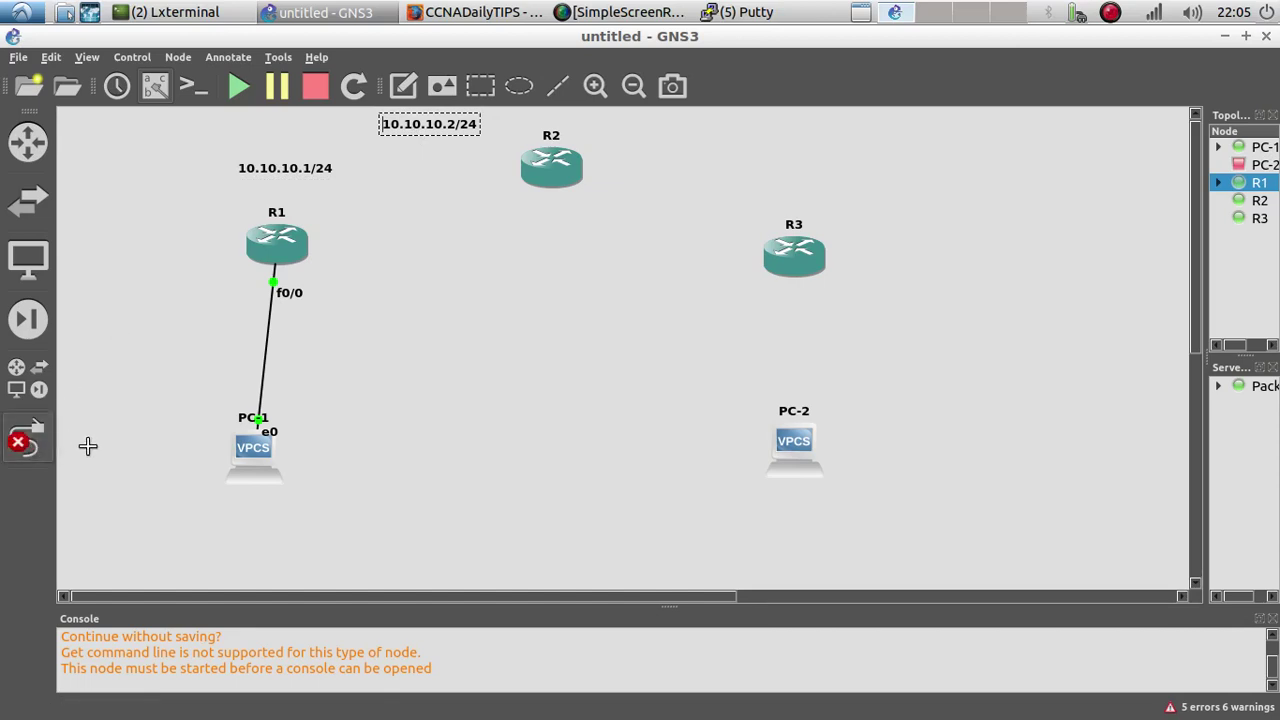
Step: Link R1's FastEthernet0/1 to R2's FastEthernet0/1
{"action": "left_click", "coordinate": [288, 245]}
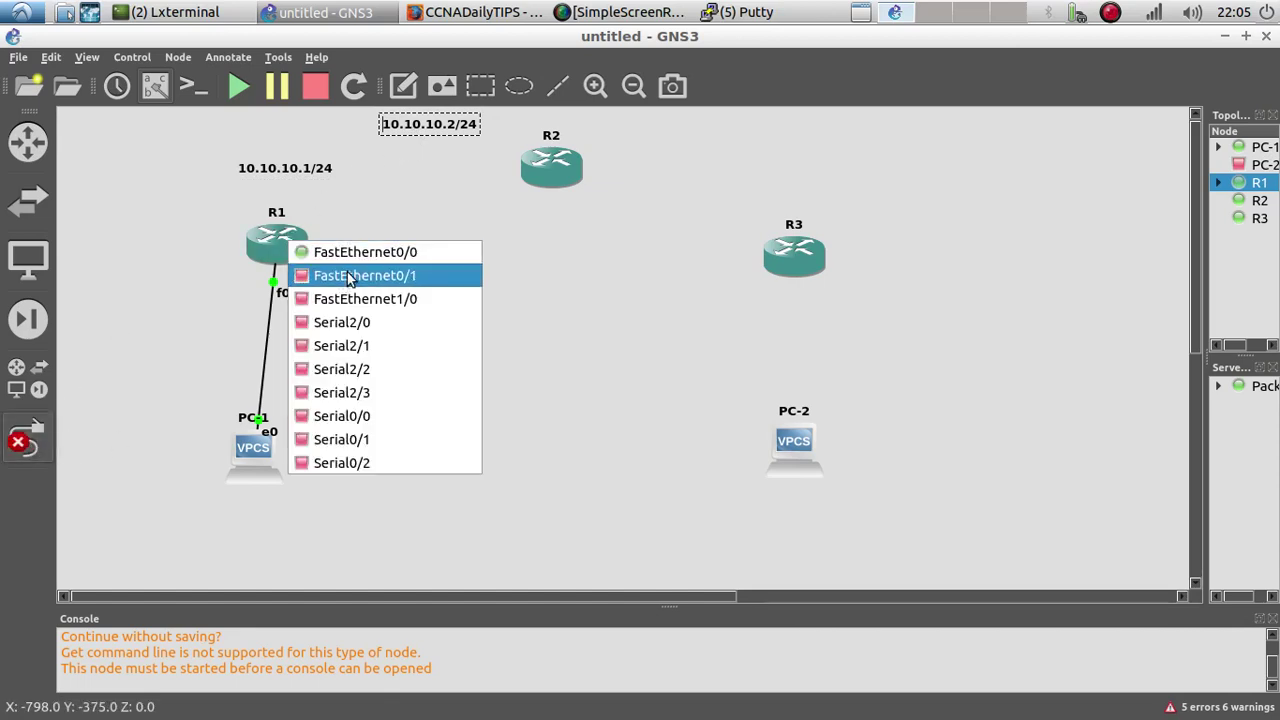
{"action": "left_click", "coordinate": [322, 276]}
{"action": "left_click", "coordinate": [548, 172]}
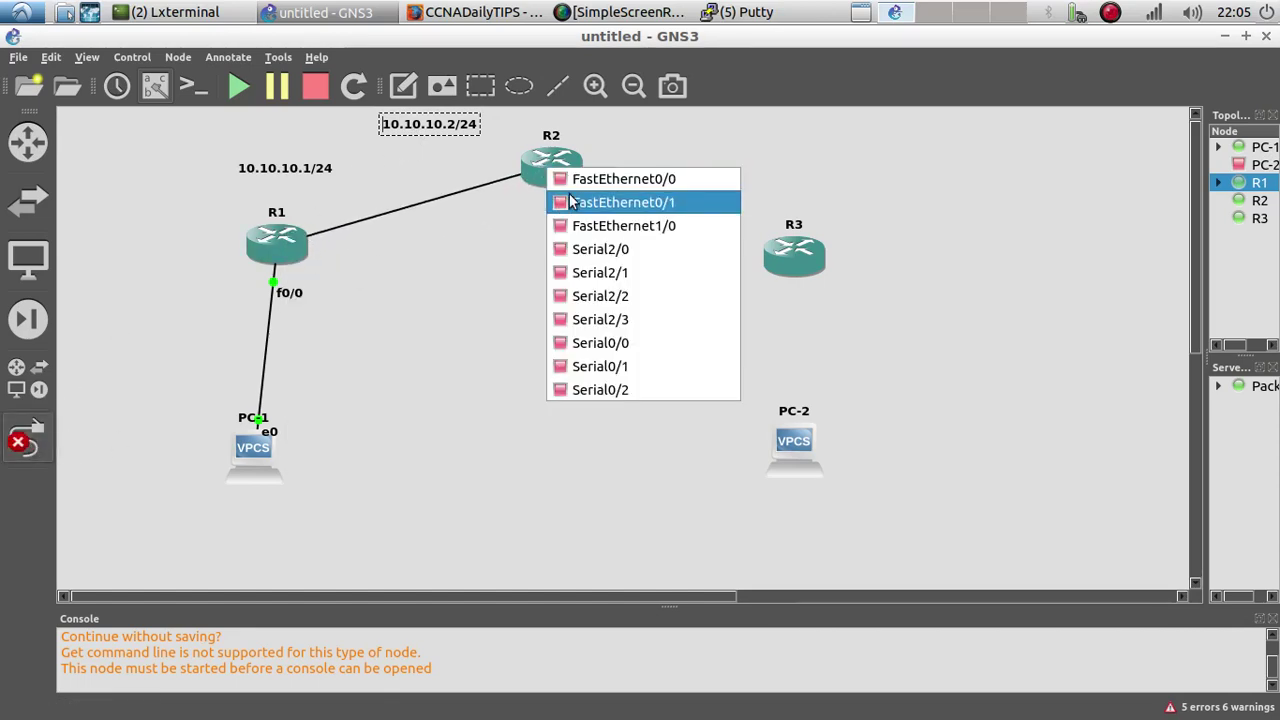
{"action": "left_click", "coordinate": [572, 202]}
{"action": "key", "text": "Escape"}
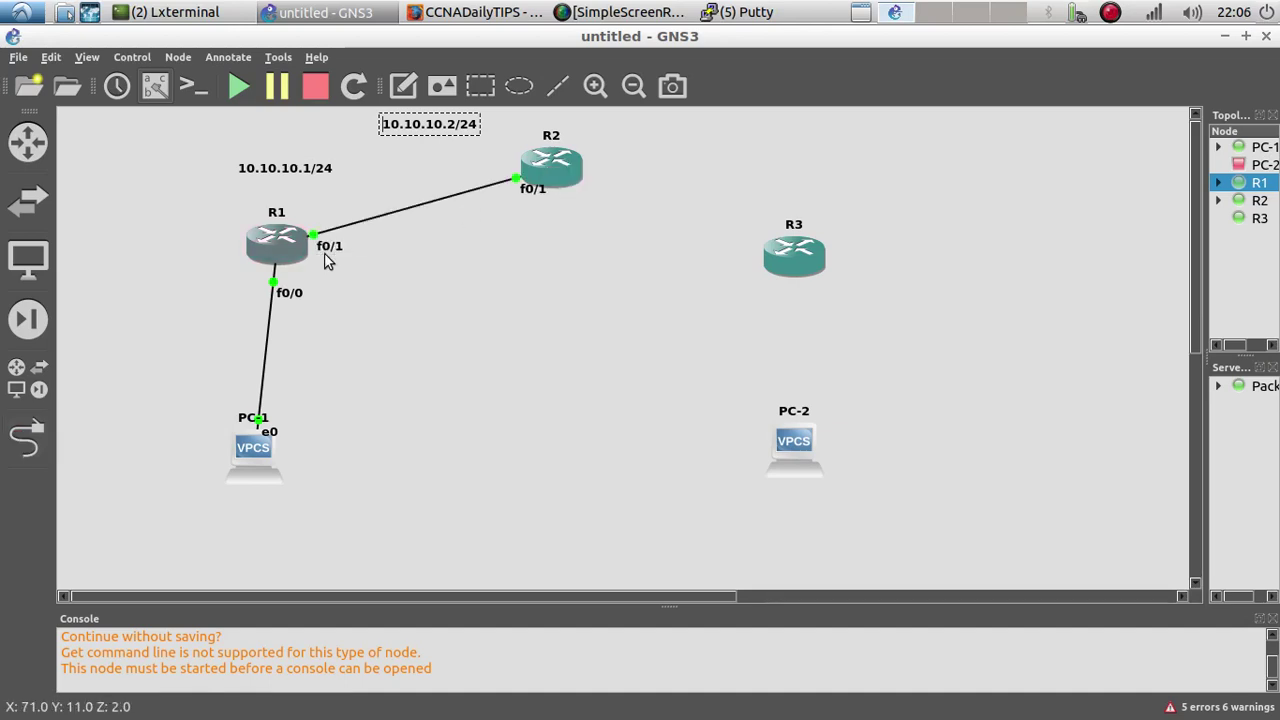
Step: In R1's console, assign 10.10.10.1 255.255.255.252 to interface f0/1
{"action": "left_click", "coordinate": [745, 12]}
{"action": "left_click", "coordinate": [734, 84]}
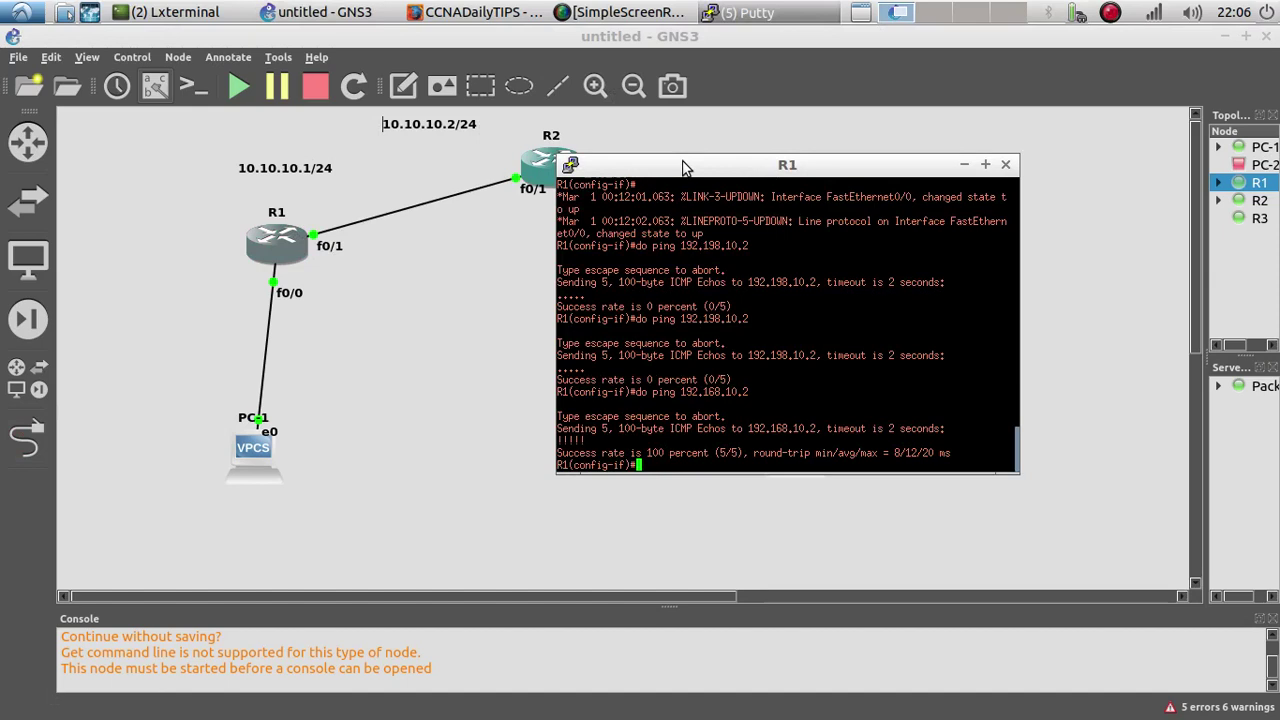
{"action": "type", "text": "int g"}
{"action": "key", "text": "BackSpace"}
{"action": "key", "text": "BackSpace"}
{"action": "key", "text": "BackSpace"}
{"action": "type", "text": "f0/1"}
{"action": "key", "text": "Return"}
{"action": "key", "text": "Return"}
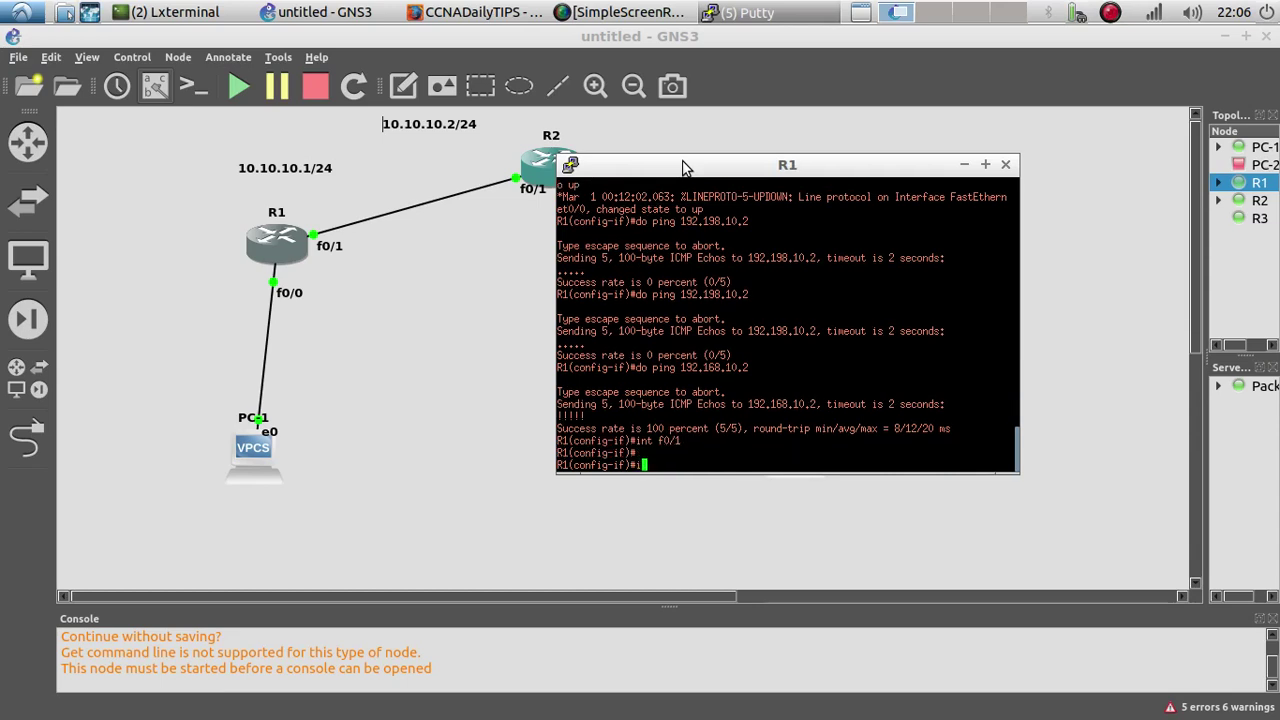
{"action": "type", "text": "ip add"}
{"action": "key", "text": "Tab"}
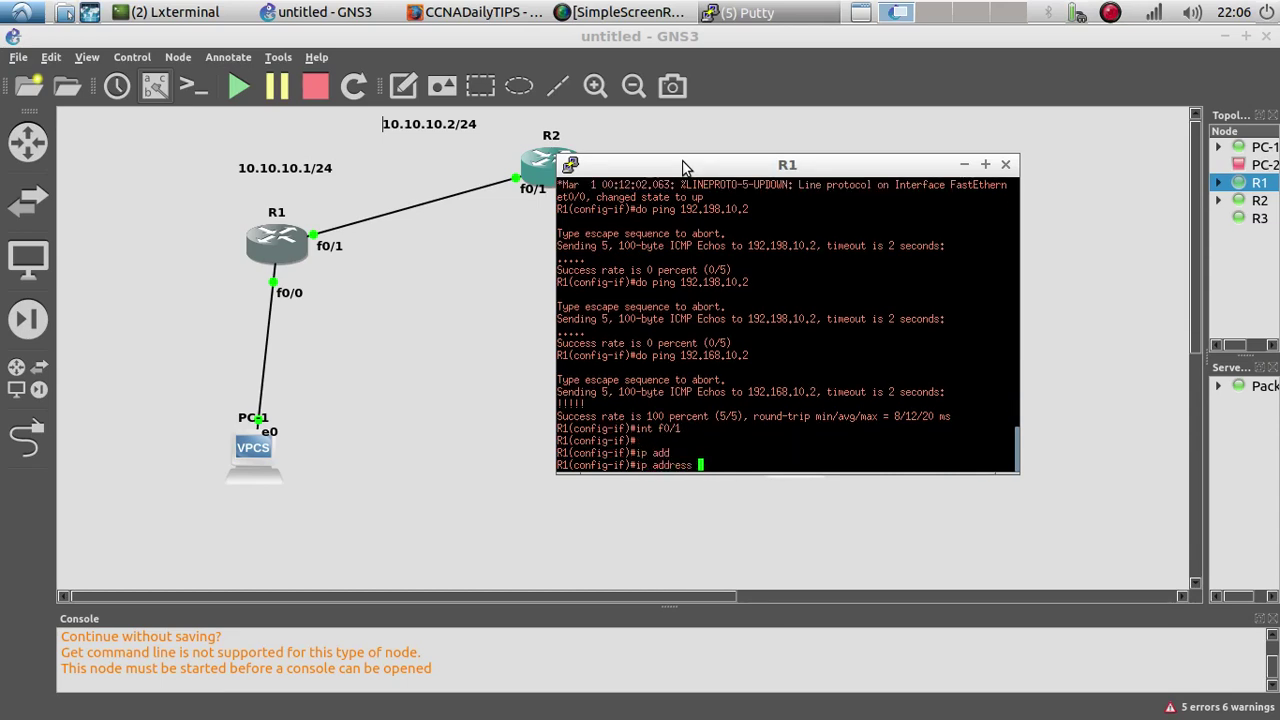
{"action": "type", "text": "10.10.10.1 255.255.255."}
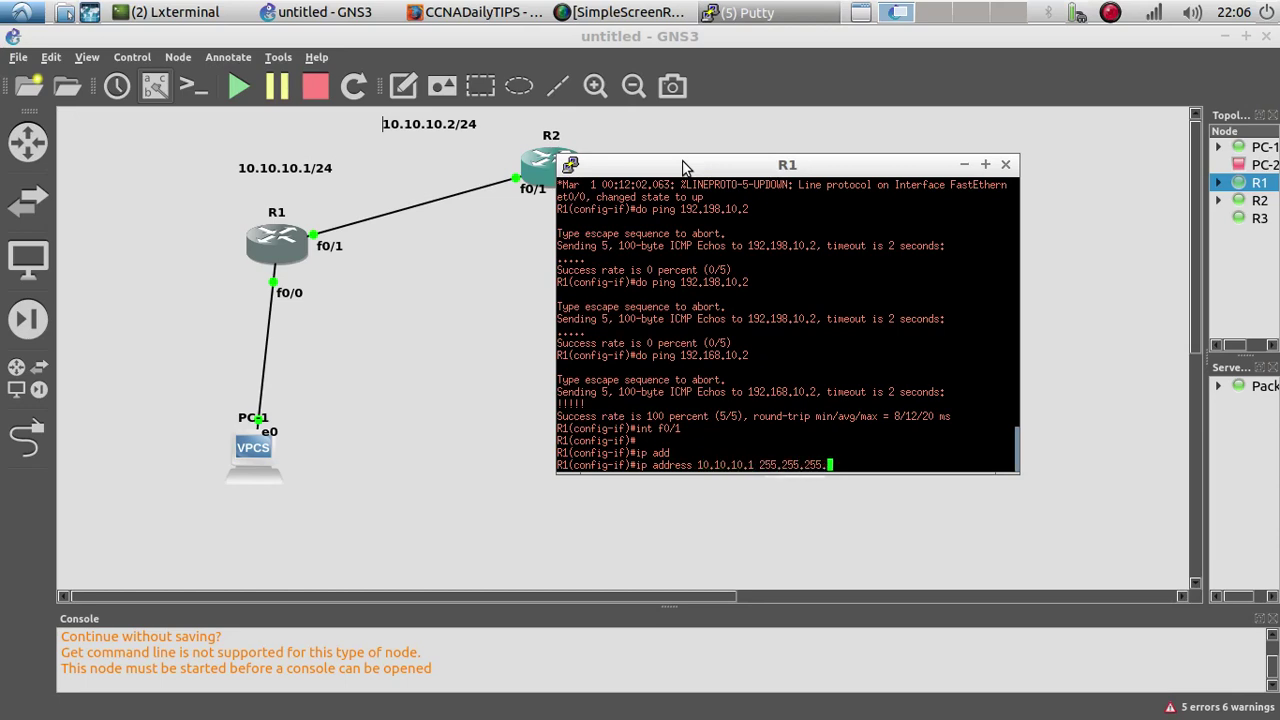
{"action": "type", "text": "252"}
{"action": "key", "text": "Return"}
{"action": "key", "text": "Return"}
{"action": "key", "text": "Return"}
Step: Enable R1's f0/1 with no shutdown and return to the topology
{"action": "type", "text": "no "}
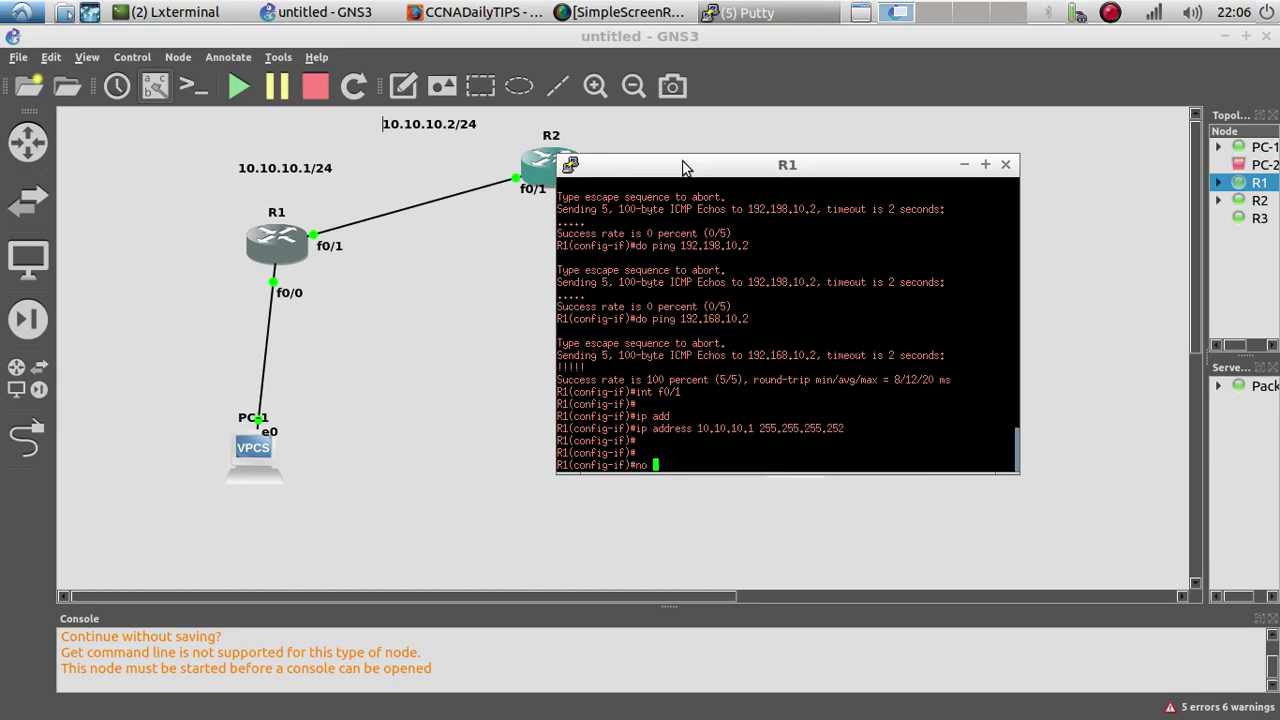
{"action": "type", "text": "shu"}
{"action": "key", "text": "Tab"}
{"action": "key", "text": "Return"}
{"action": "key", "text": "Return"}
{"action": "key", "text": "Return"}
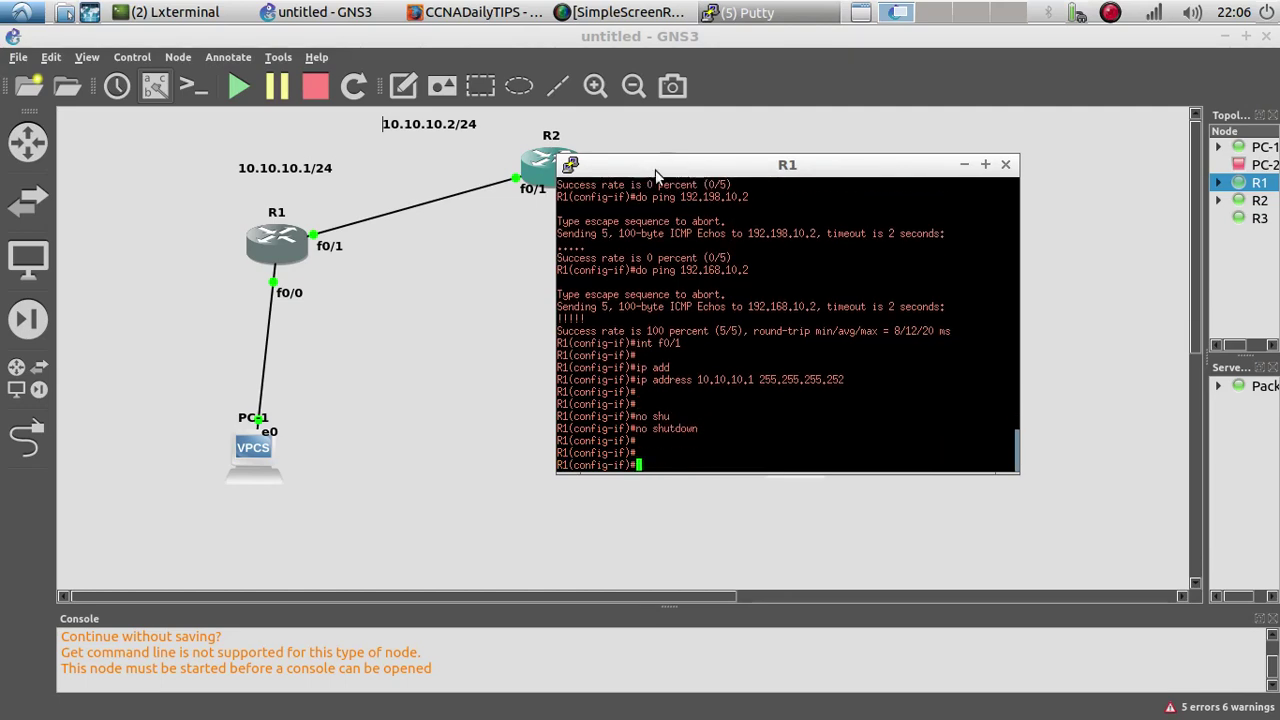
{"action": "left_click", "coordinate": [537, 165]}
{"action": "right_click", "coordinate": [543, 163]}
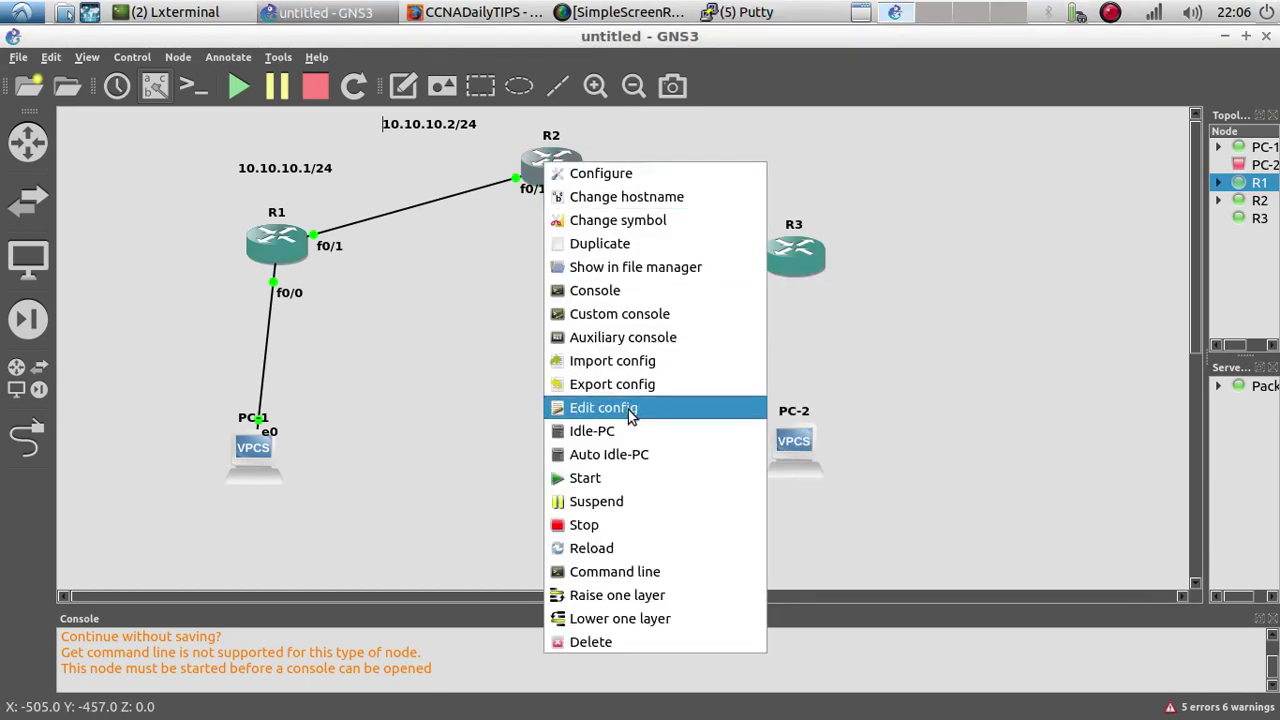
Step: Open R2's console and assign 10.10.10.2 255.255.255.252 to its f0/1
{"action": "left_click", "coordinate": [603, 291]}
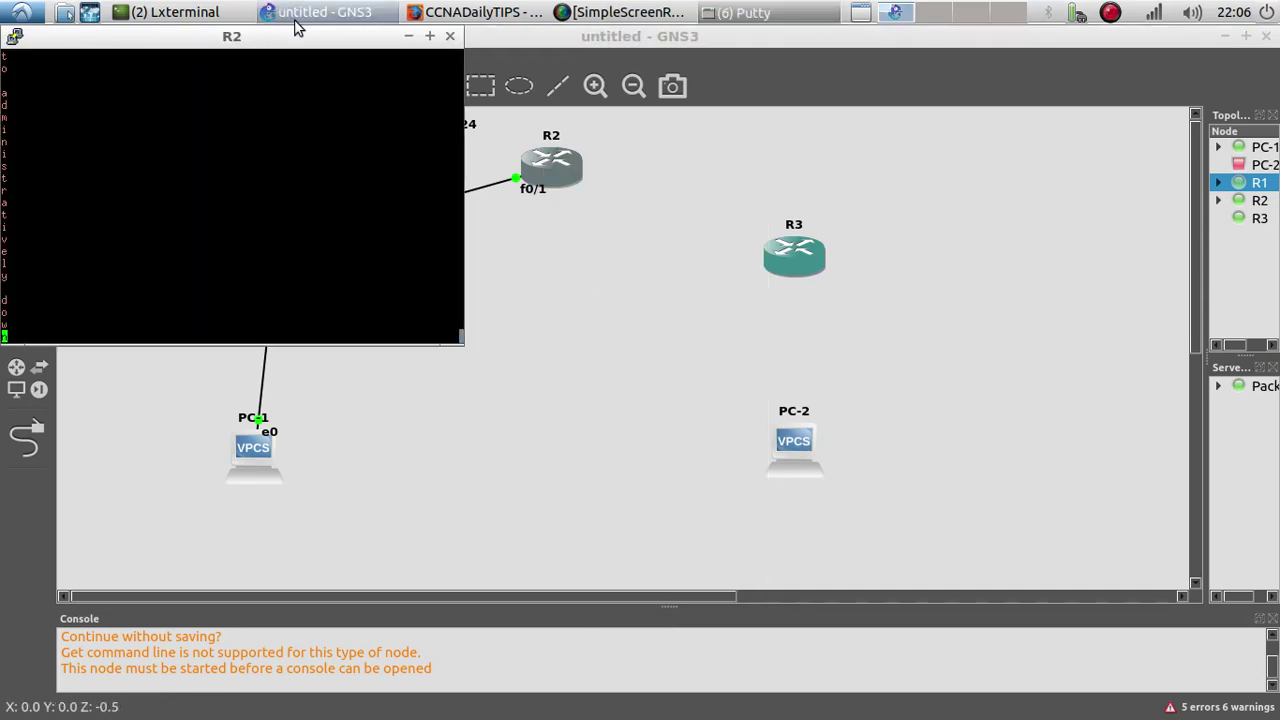
{"action": "left_click_drag", "start_coordinate": [295, 43], "coordinate": [930, 143]}
{"action": "key", "text": "Return"}
{"action": "key", "text": "Return"}
{"action": "key", "text": "Return"}
{"action": "key", "text": "Return"}
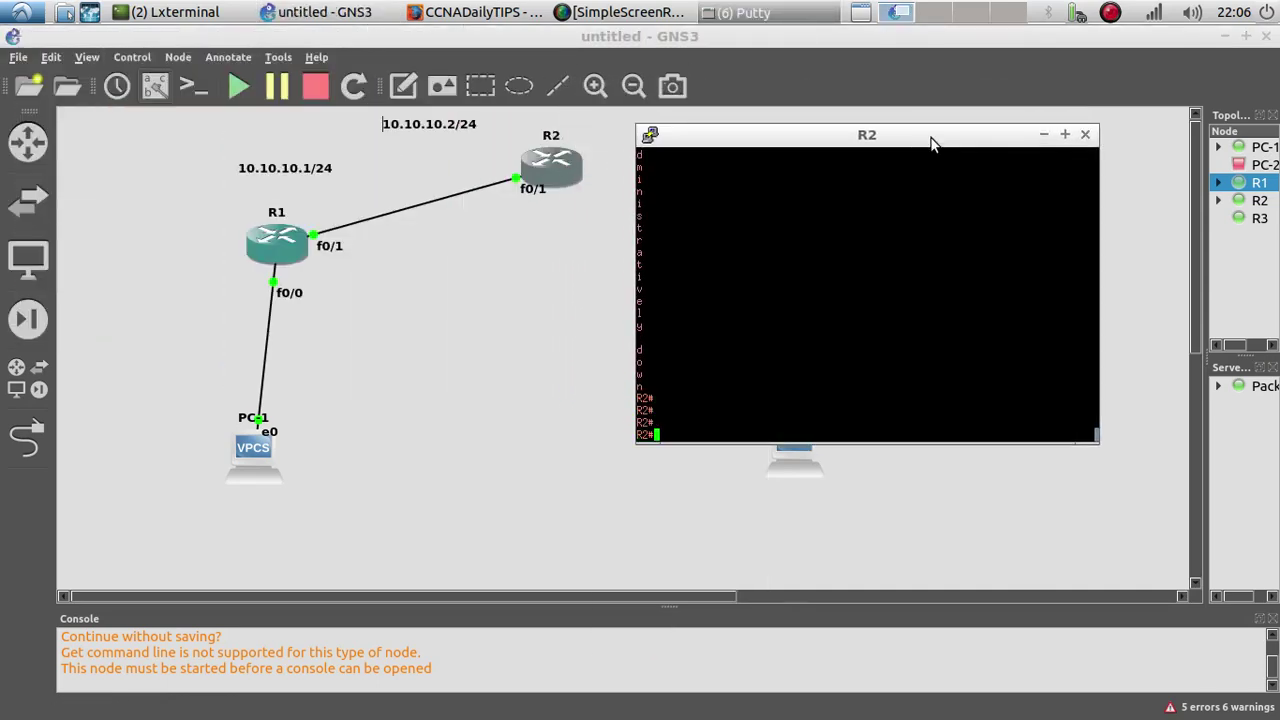
{"action": "type", "text": "confi g t"}
{"action": "key", "text": "Return"}
{"action": "key", "text": "Return"}
{"action": "key", "text": "Return"}
{"action": "type", "text": "i"}
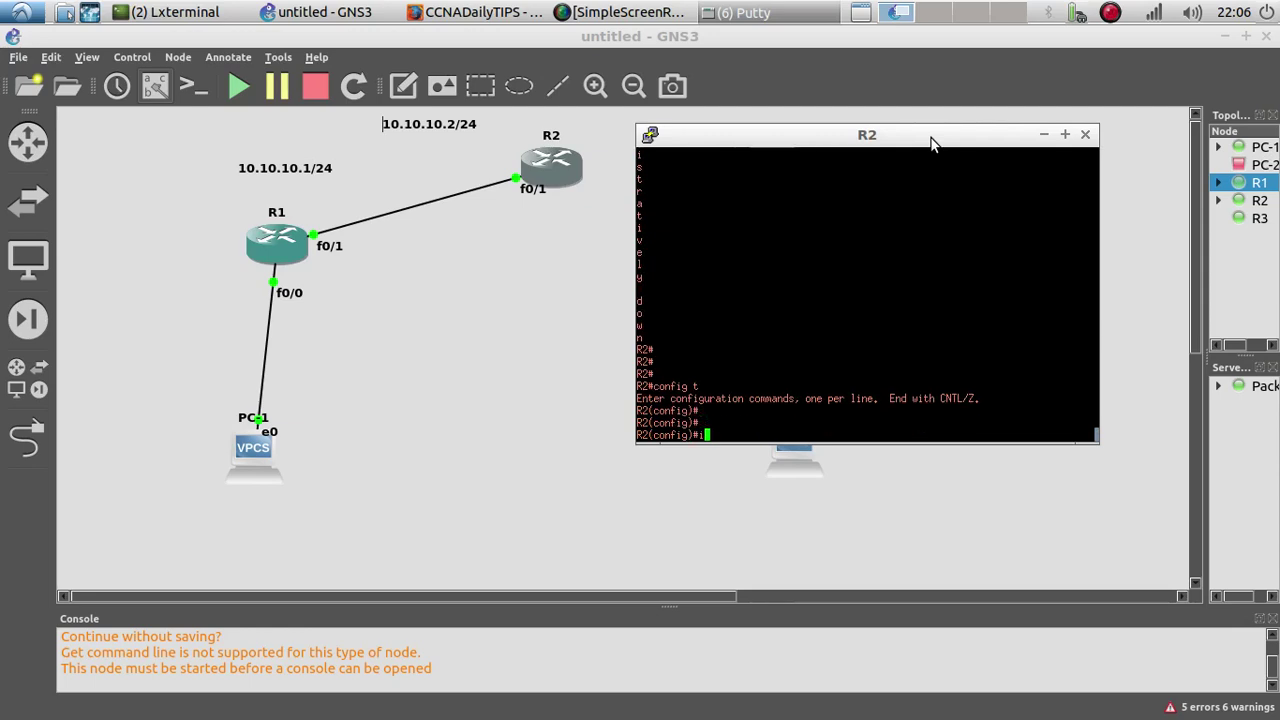
{"action": "type", "text": "nt f0/1"}
{"action": "key", "text": "Return"}
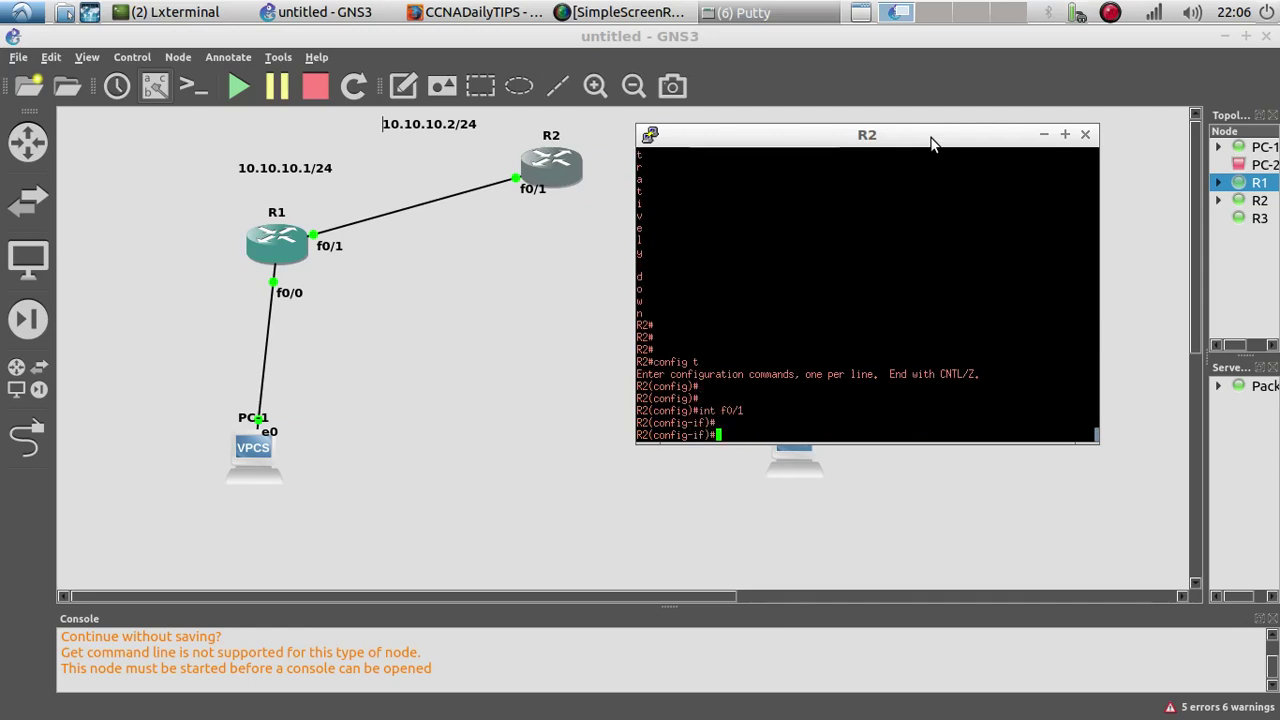
{"action": "type", "text": "ip add"}
{"action": "key", "text": "Tab"}
{"action": "type", "text": "1"}
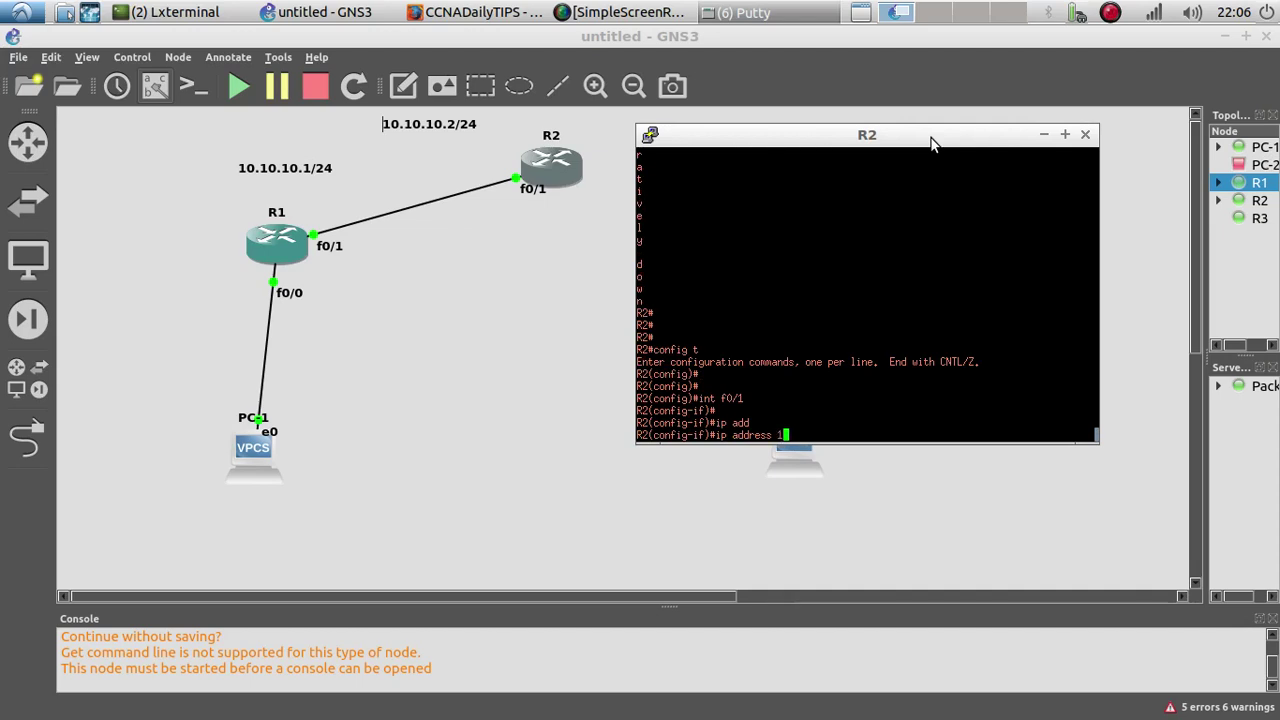
{"action": "type", "text": "0.10.10.2 255.255.255.2"}
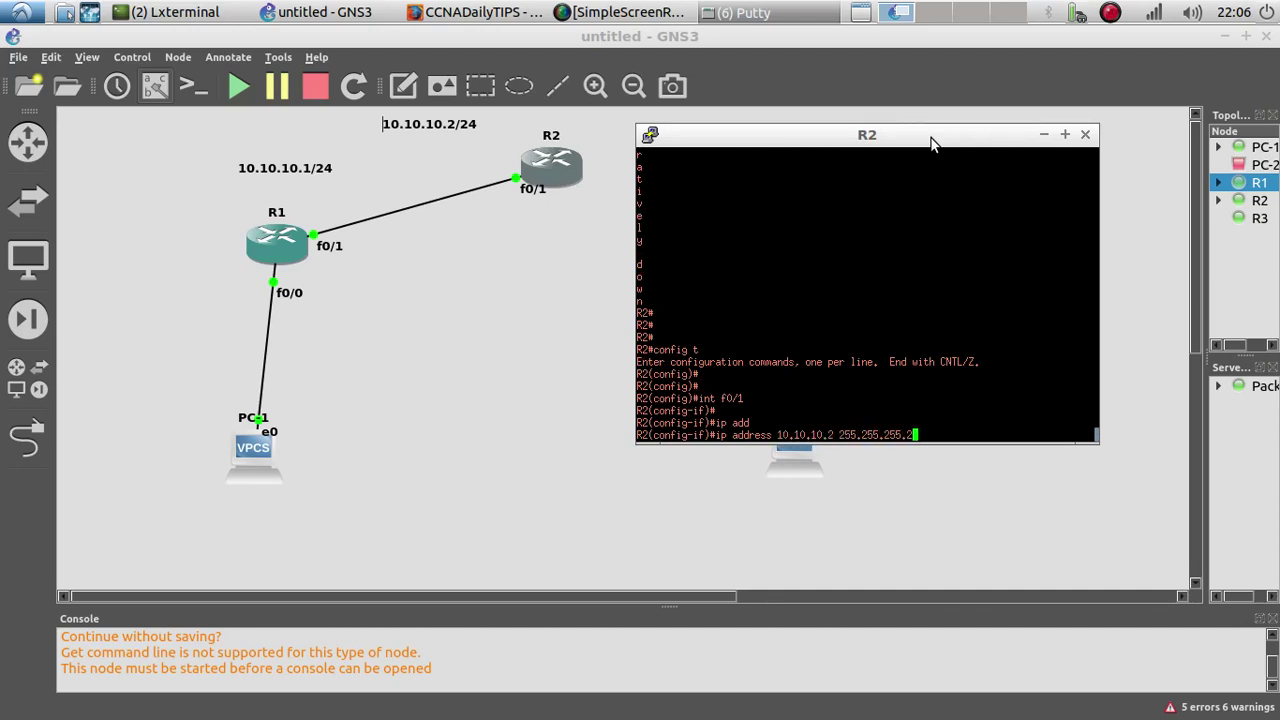
{"action": "type", "text": "52"}
{"action": "key", "text": "Return"}
{"action": "key", "text": "Return"}
{"action": "key", "text": "Return"}
Step: Enable R2's f0/1 and ping R1 at 10.10.10.1, getting 4/5 replies
{"action": "type", "text": "no shu"}
{"action": "key", "text": "Tab"}
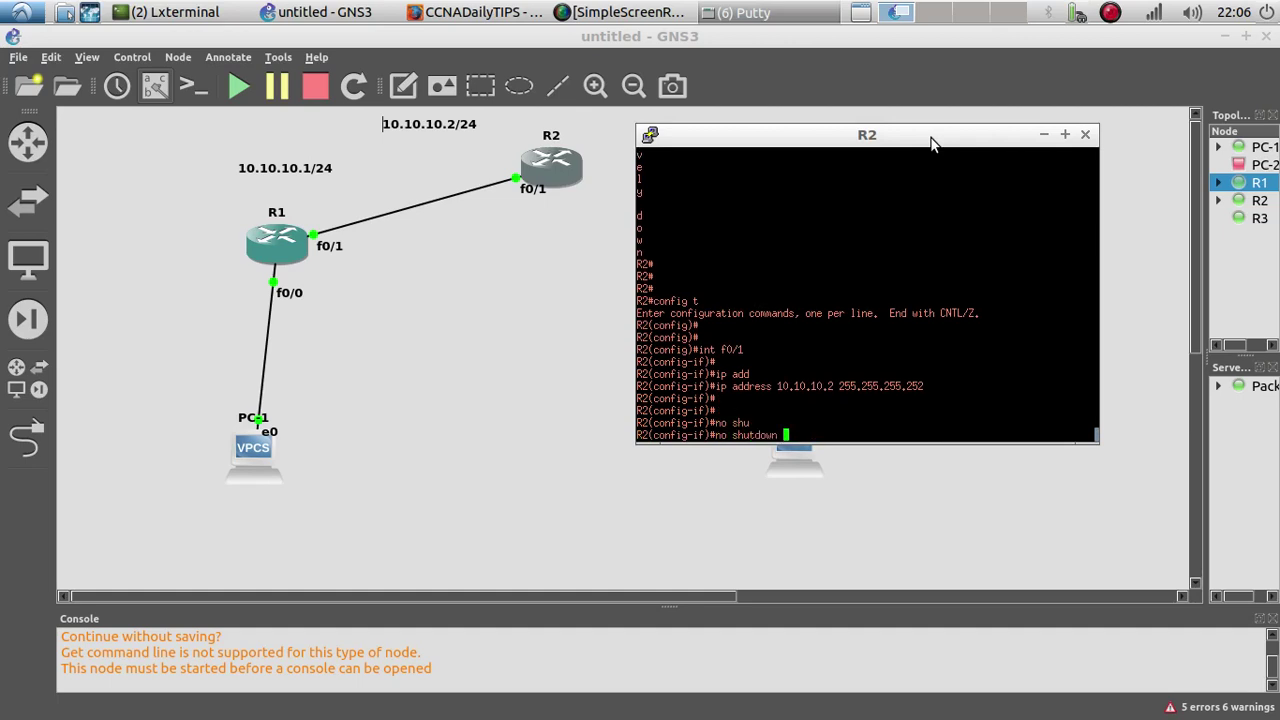
{"action": "key", "text": "Return"}
{"action": "key", "text": "Return"}
{"action": "key", "text": "Return"}
{"action": "key", "text": "Return"}
{"action": "type", "text": "do pin"}
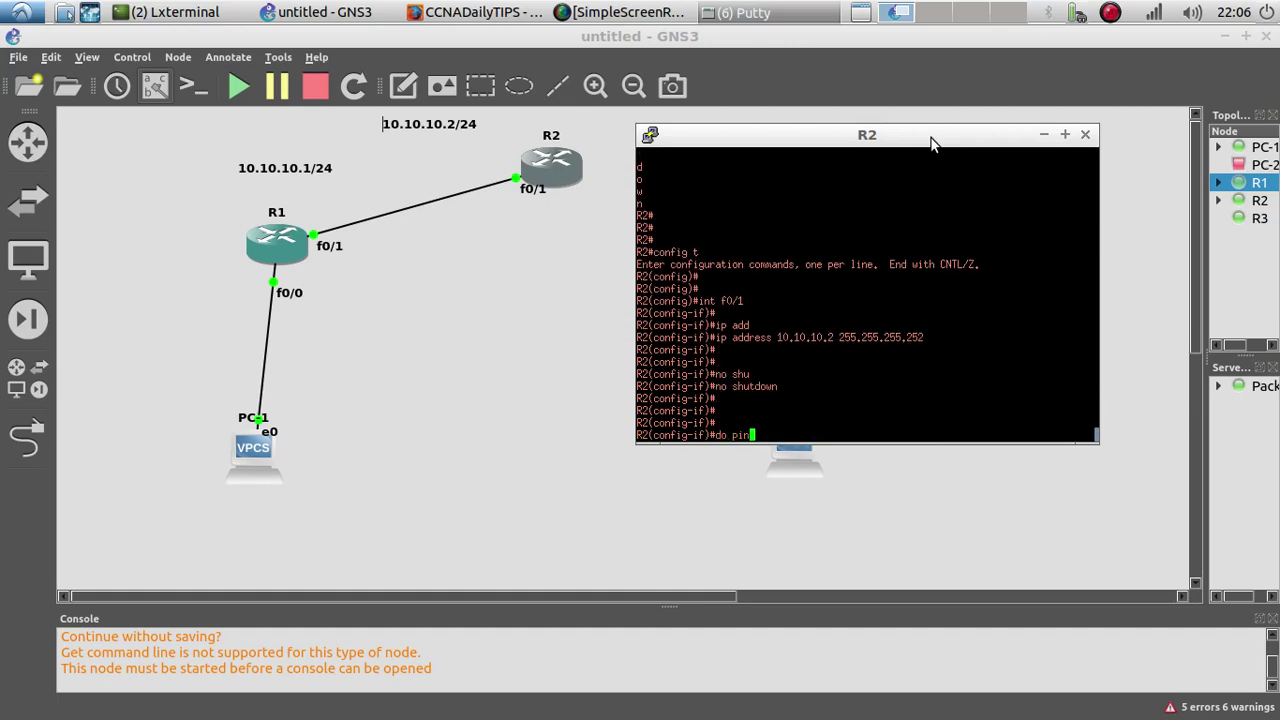
{"action": "type", "text": "g 10.1"}
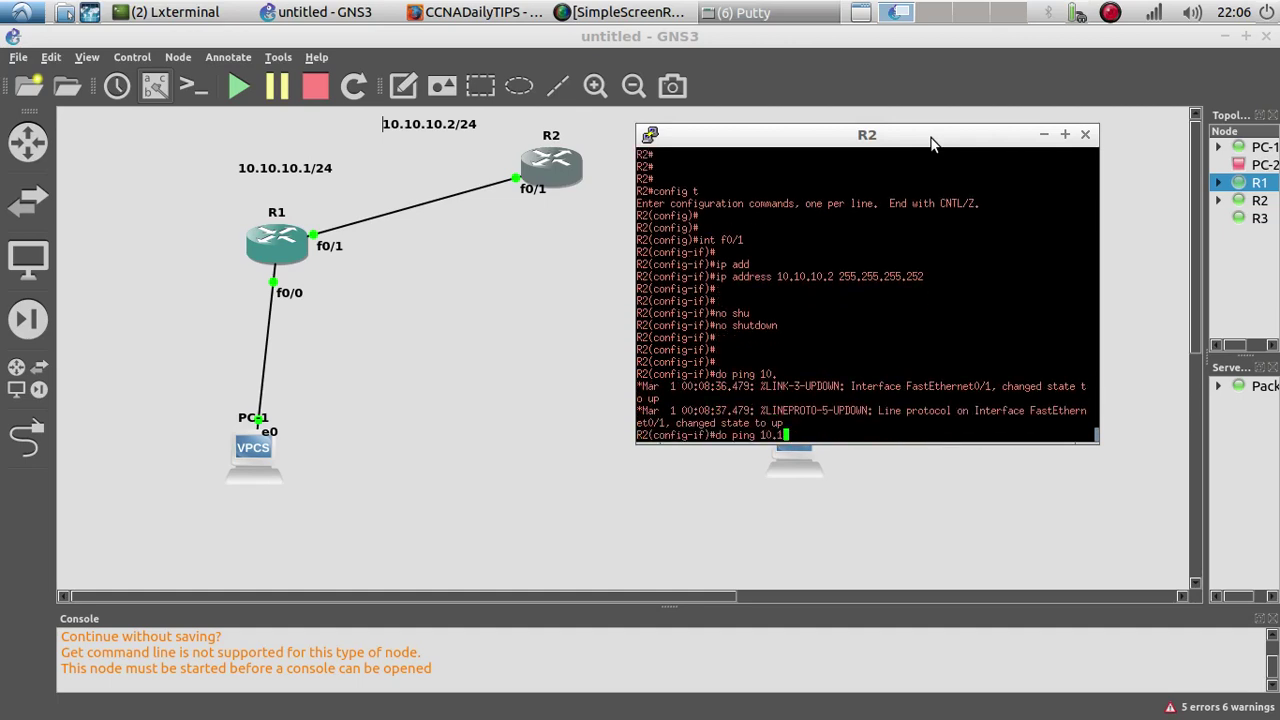
{"action": "type", "text": "0.10.1"}
{"action": "key", "text": "Return"}
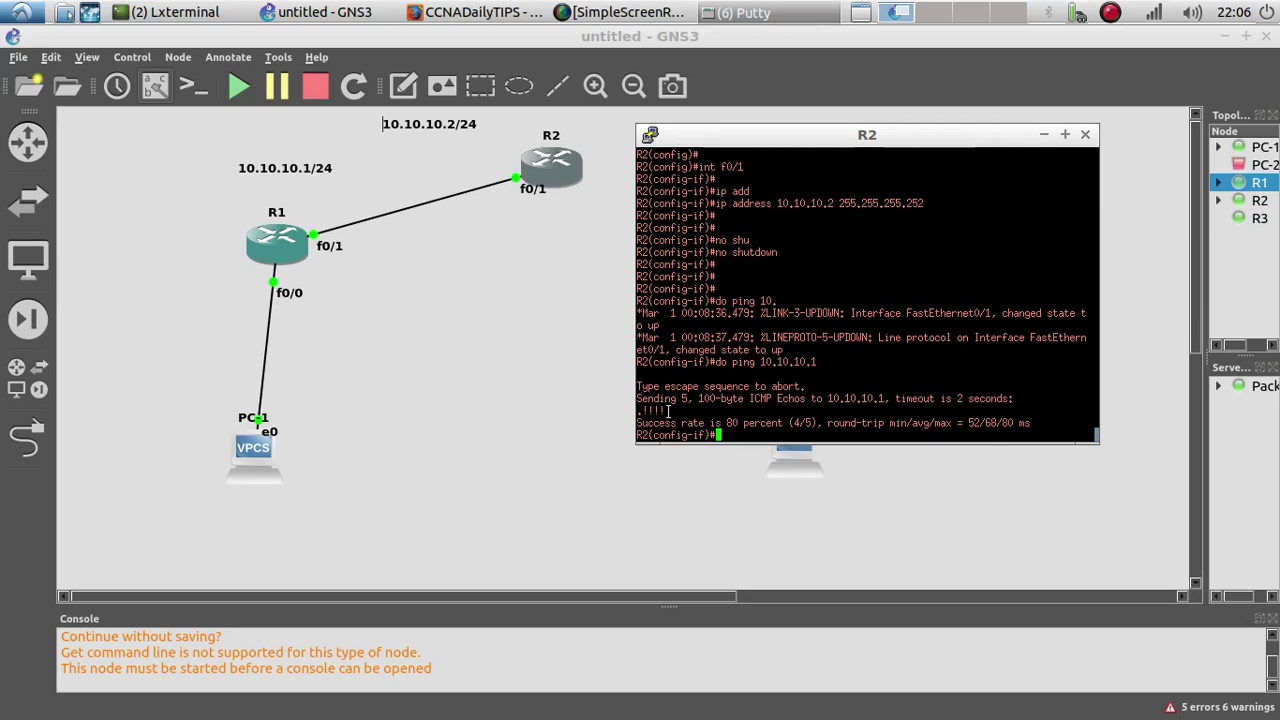
{"action": "left_click", "coordinate": [366, 313]}
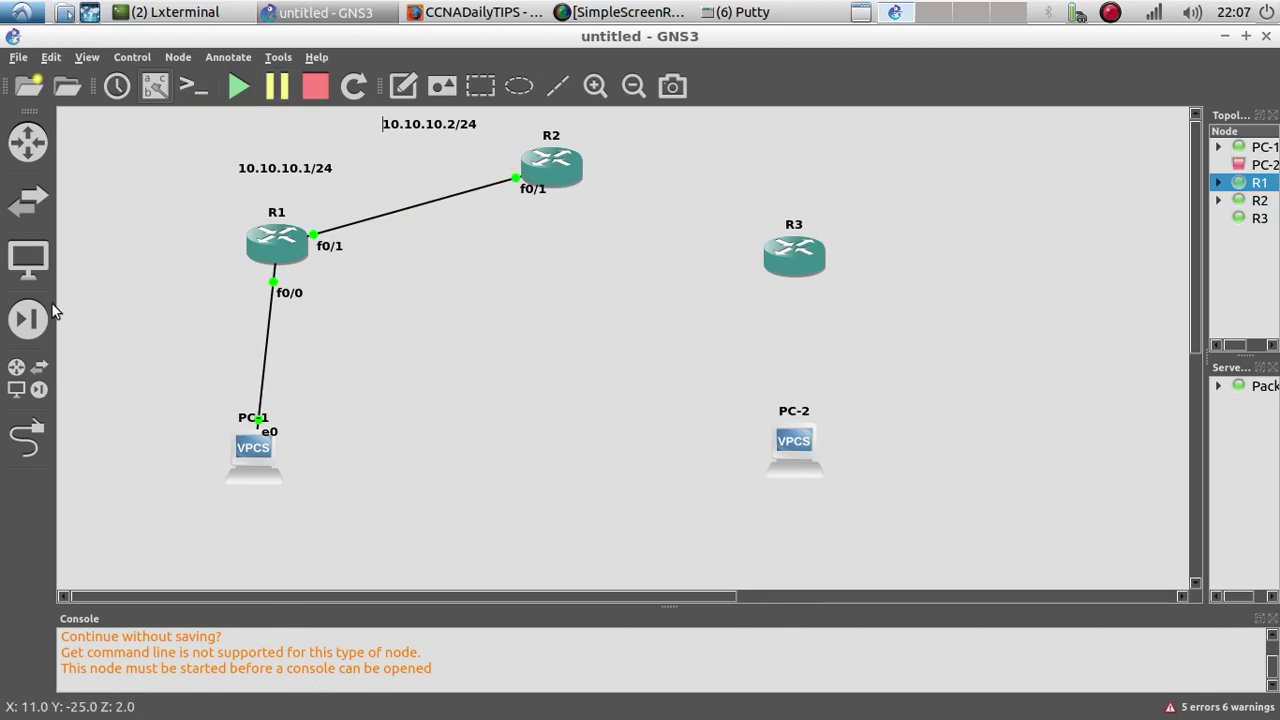
Step: Draw a link from R2's FastEthernet0/0 to R3's FastEthernet0/0 using Add a link
{"action": "left_click", "coordinate": [28, 437]}
{"action": "left_click", "coordinate": [558, 168]}
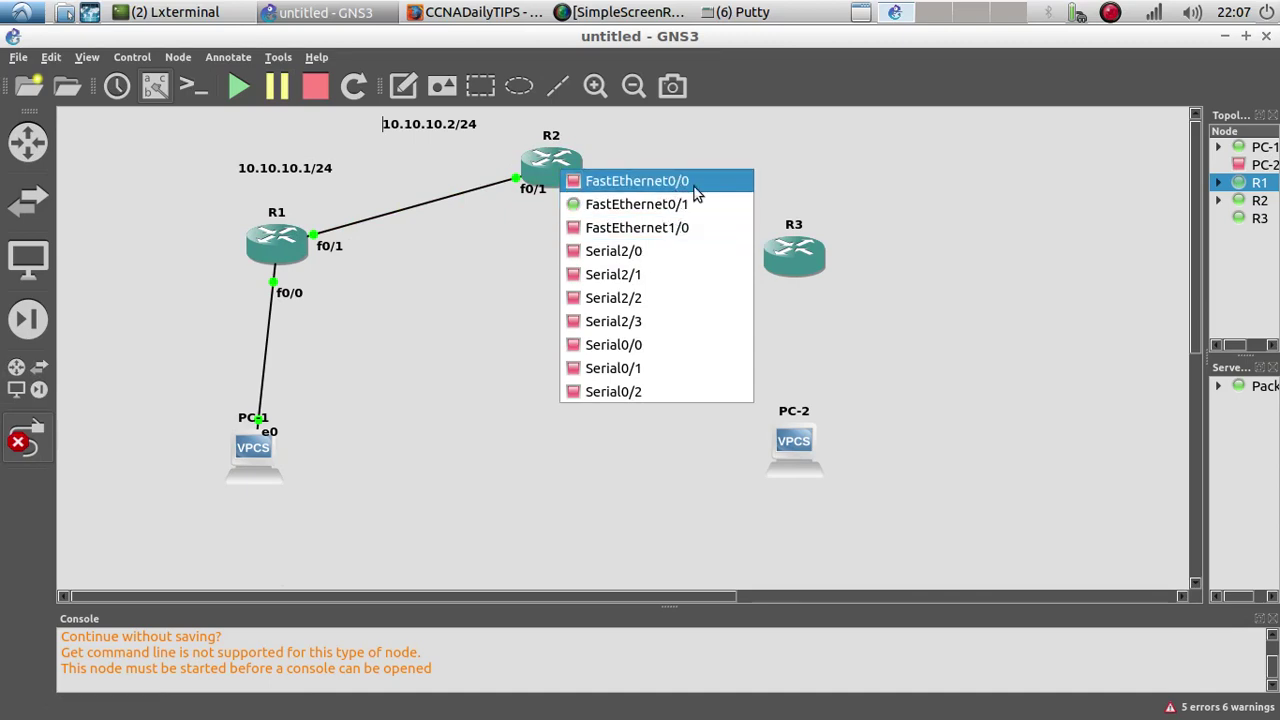
{"action": "left_click", "coordinate": [694, 186]}
{"action": "left_click", "coordinate": [790, 248]}
{"action": "left_click", "coordinate": [802, 256]}
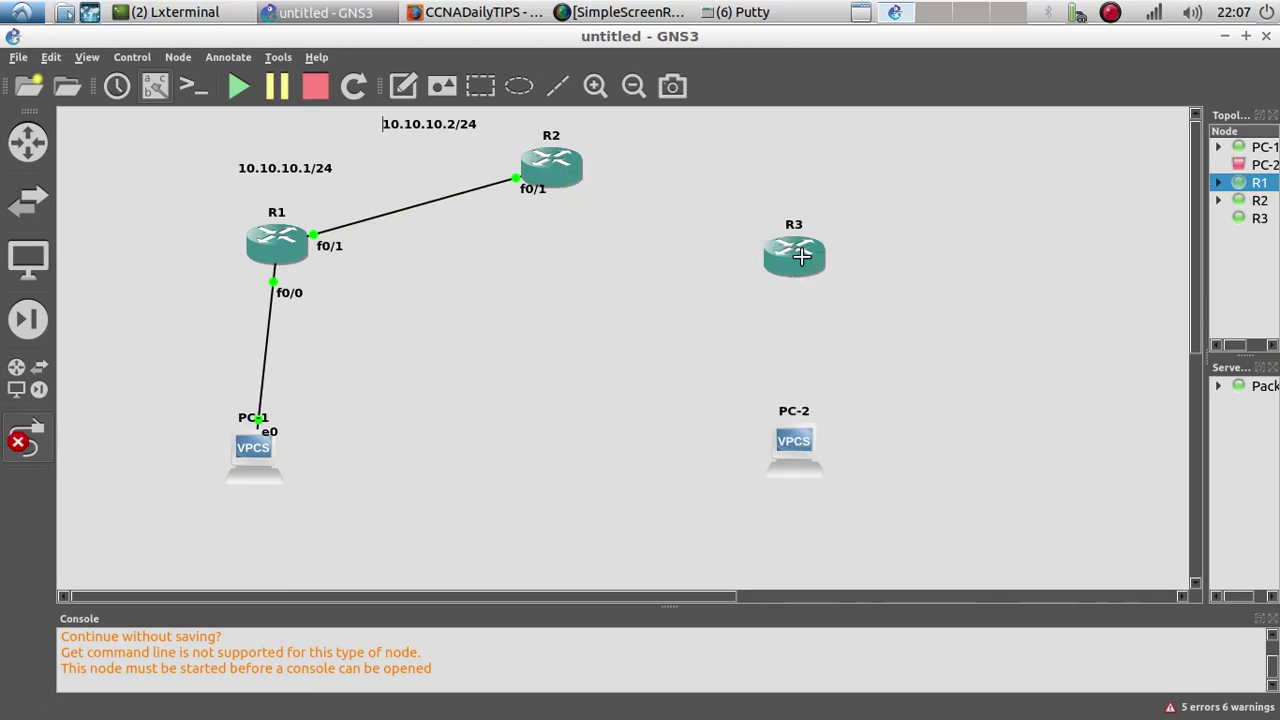
{"action": "right_click", "coordinate": [538, 161]}
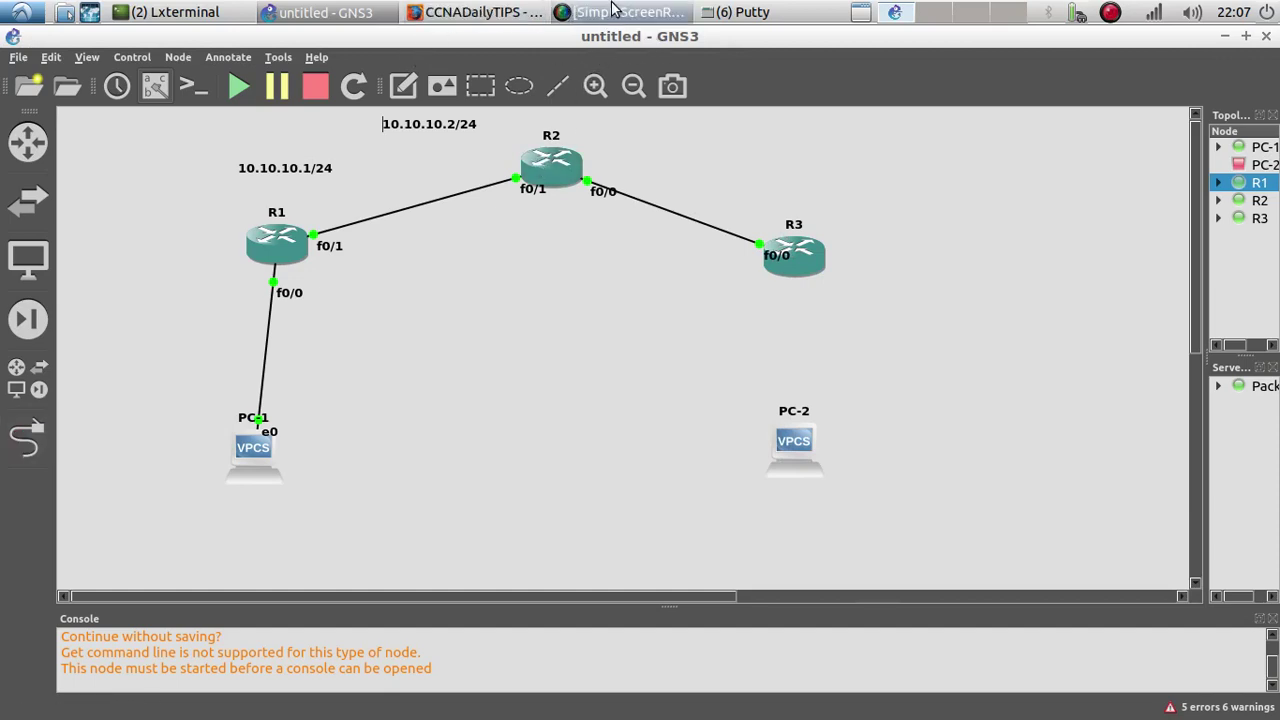
Step: In R2's console, enter configuration for interface f0/0
{"action": "left_click", "coordinate": [738, 12]}
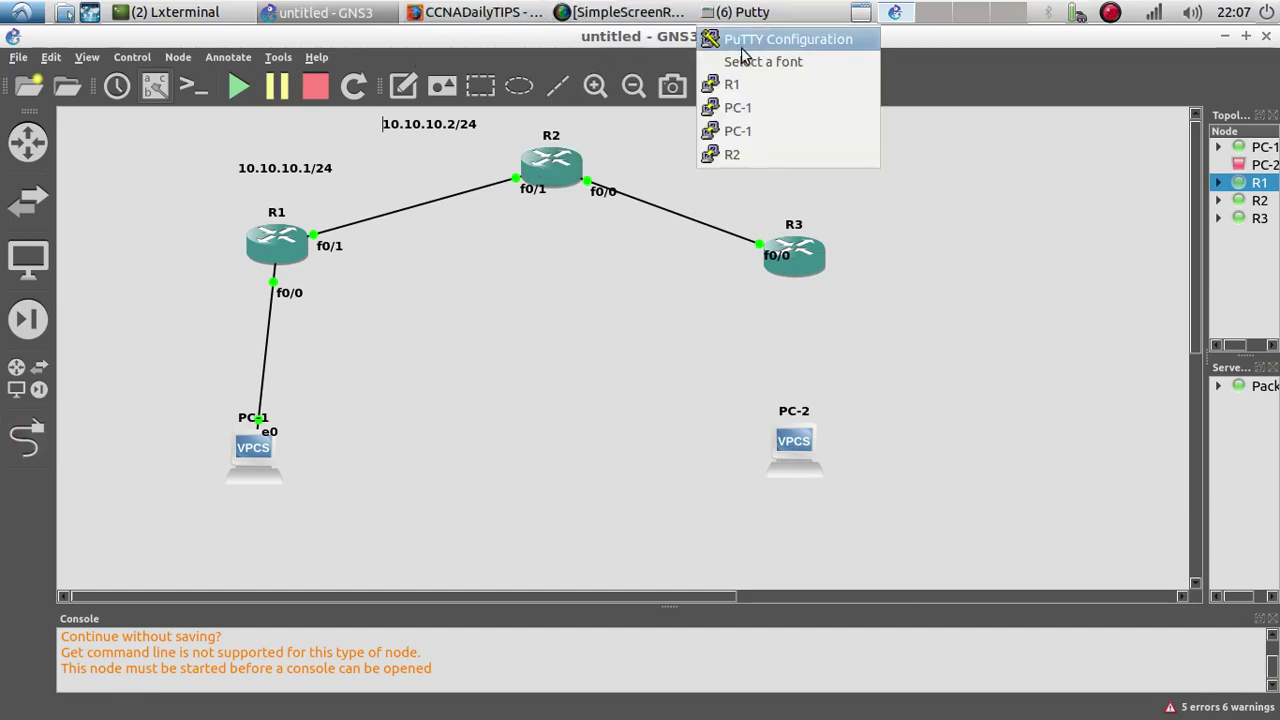
{"action": "left_click", "coordinate": [736, 154]}
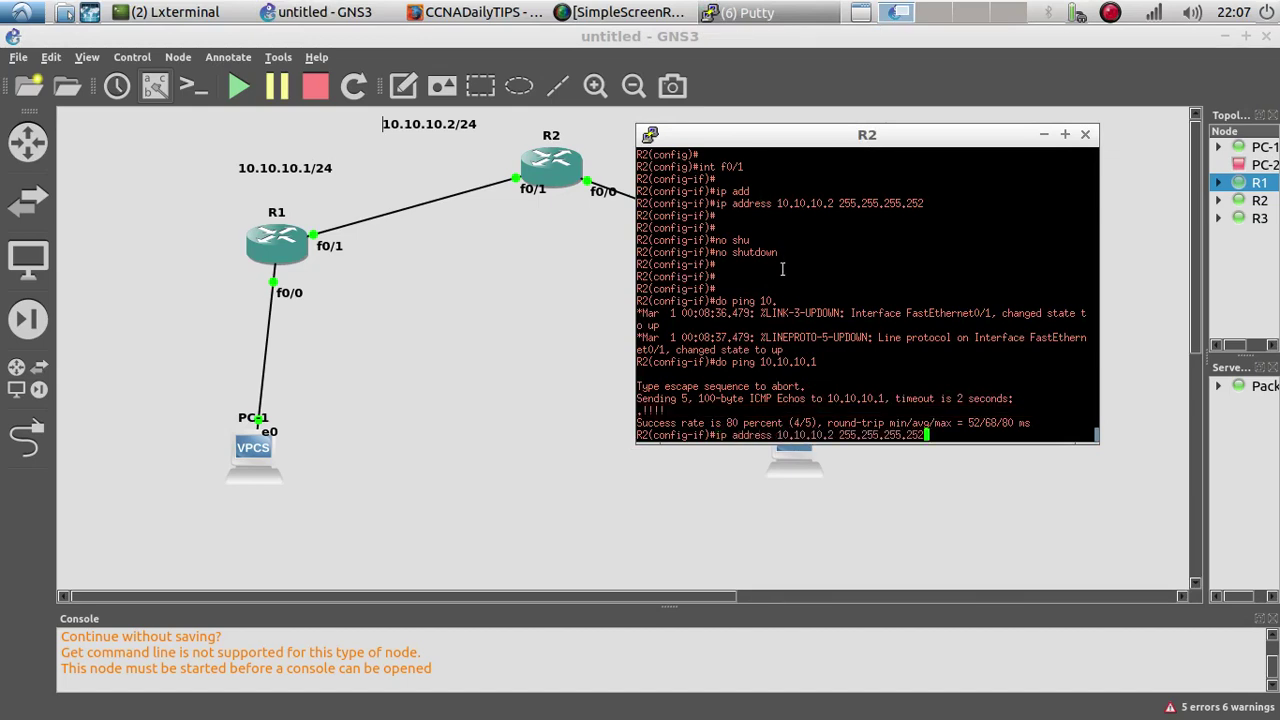
{"action": "type", "text": "int f0/1"}
{"action": "key", "text": "BackSpace"}
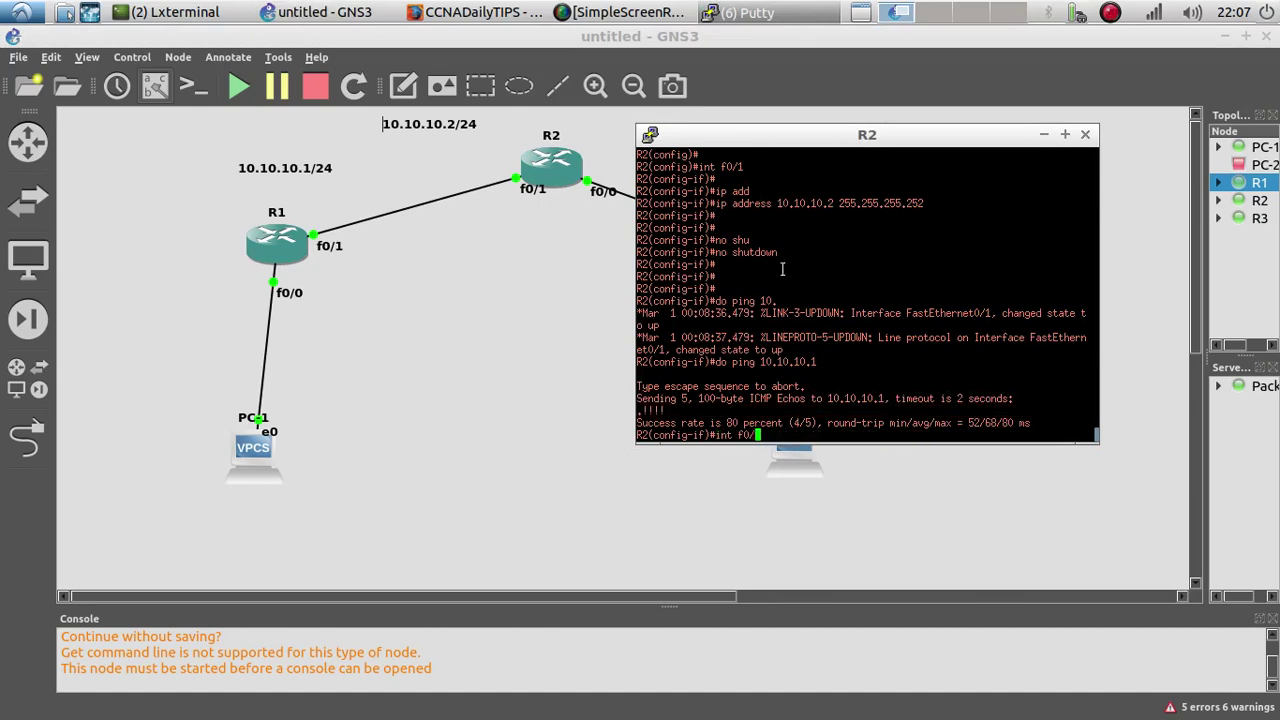
{"action": "type", "text": "0"}
{"action": "key", "text": "Return"}
Step: Assign 10.10.20.1 255.255.255.252 to R2's f0/0 and enable it with no shutdown
{"action": "key", "text": "Up"}
{"action": "key", "text": "Up"}
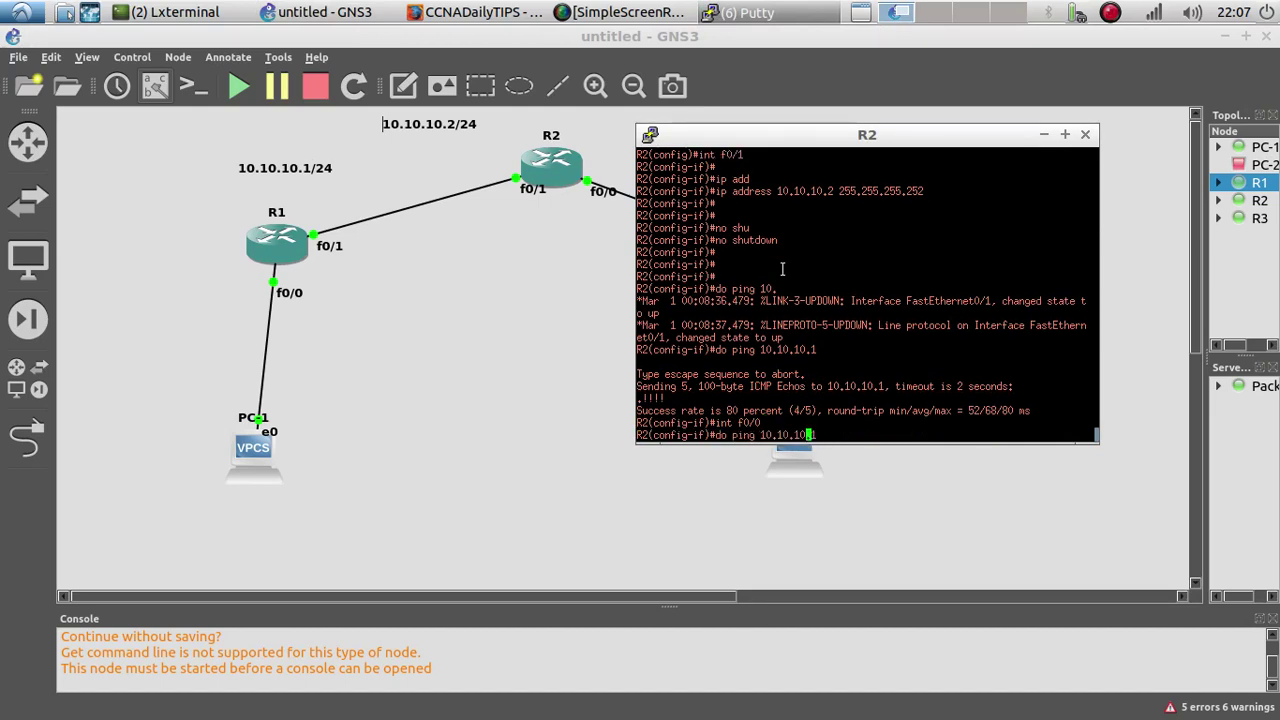
{"action": "key", "text": "BackSpace"}
{"action": "key", "text": "BackSpace"}
{"action": "type", "text": "20"}
{"action": "key", "text": "Up"}
{"action": "key", "text": "Up"}
{"action": "key", "text": "Up"}
{"action": "key", "text": "Up"}
{"action": "key", "text": "Left"}
{"action": "key", "text": "Left"}
{"action": "key", "text": "Left"}
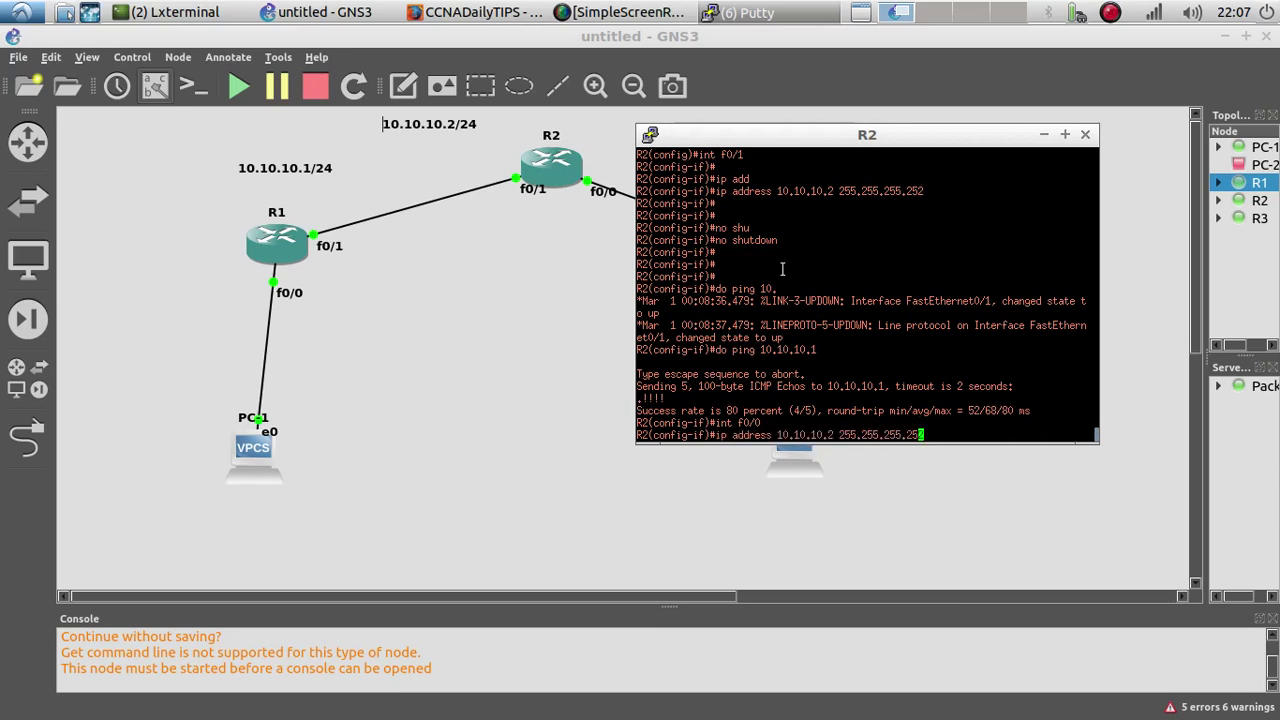
{"action": "key", "text": "Left"}
{"action": "key", "text": "Left"}
{"action": "key", "text": "Left"}
{"action": "key", "text": "Left"}
{"action": "key", "text": "Left"}
{"action": "key", "text": "Left"}
{"action": "key", "text": "Left"}
{"action": "key", "text": "Left"}
{"action": "key", "text": "Left"}
{"action": "key", "text": "Left"}
{"action": "key", "text": "Left"}
{"action": "key", "text": "BackSpace"}
{"action": "key", "text": "BackSpace"}
{"action": "key", "text": "BackSpace"}
{"action": "key", "text": "BackSpace"}
{"action": "type", "text": "20."}
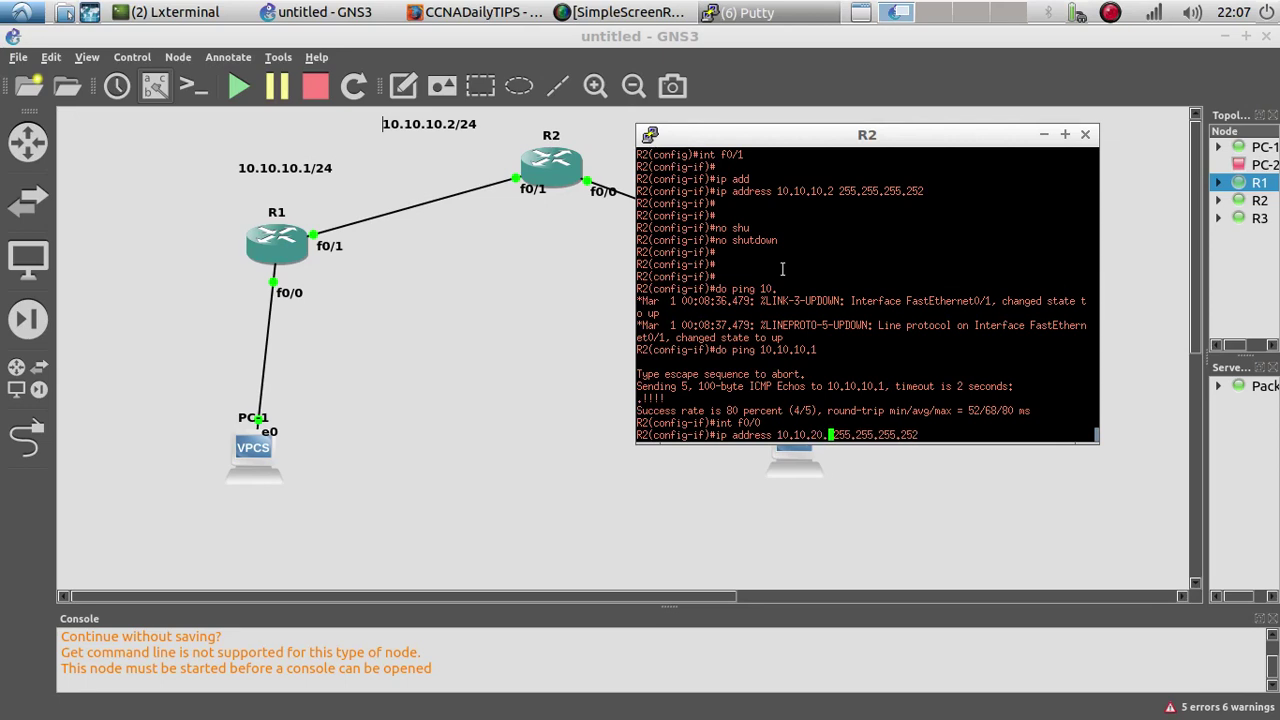
{"action": "type", "text": "1"}
{"action": "key", "text": "Return"}
{"action": "type", "text": "no "}
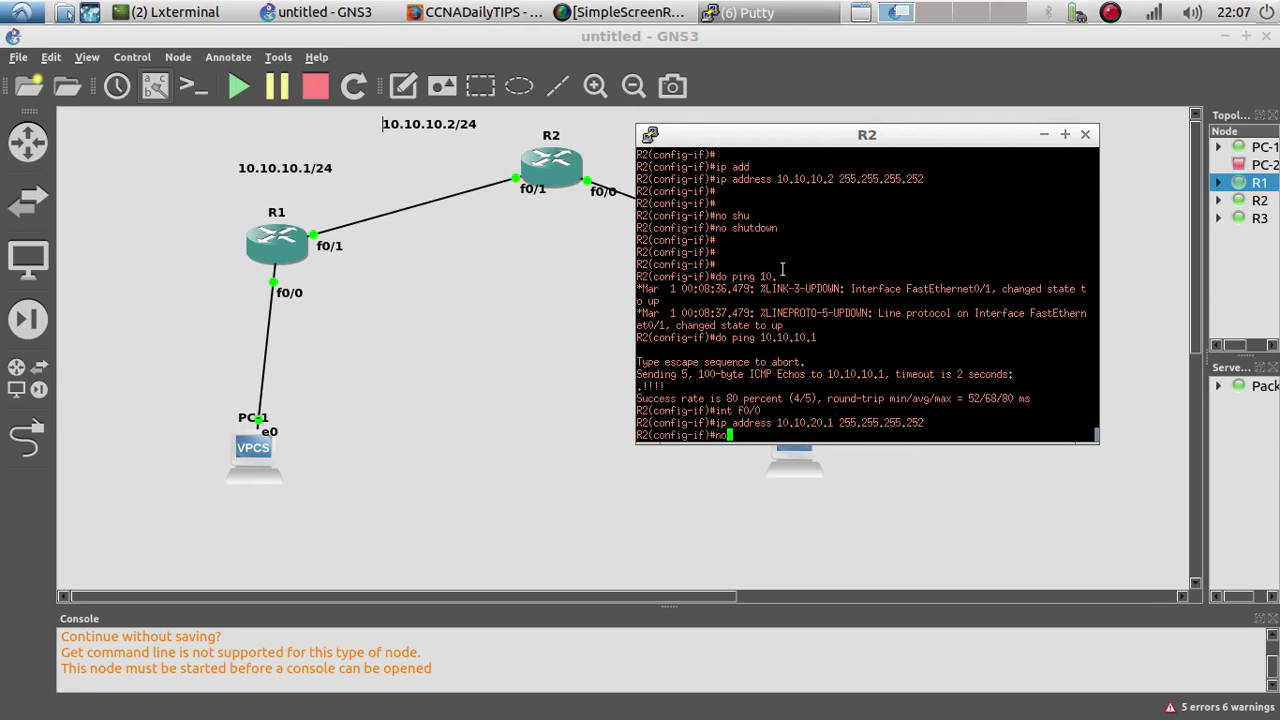
{"action": "type", "text": "shu"}
{"action": "key", "text": "Tab"}
{"action": "key", "text": "Return"}
{"action": "key", "text": "Return"}
{"action": "key", "text": "Return"}
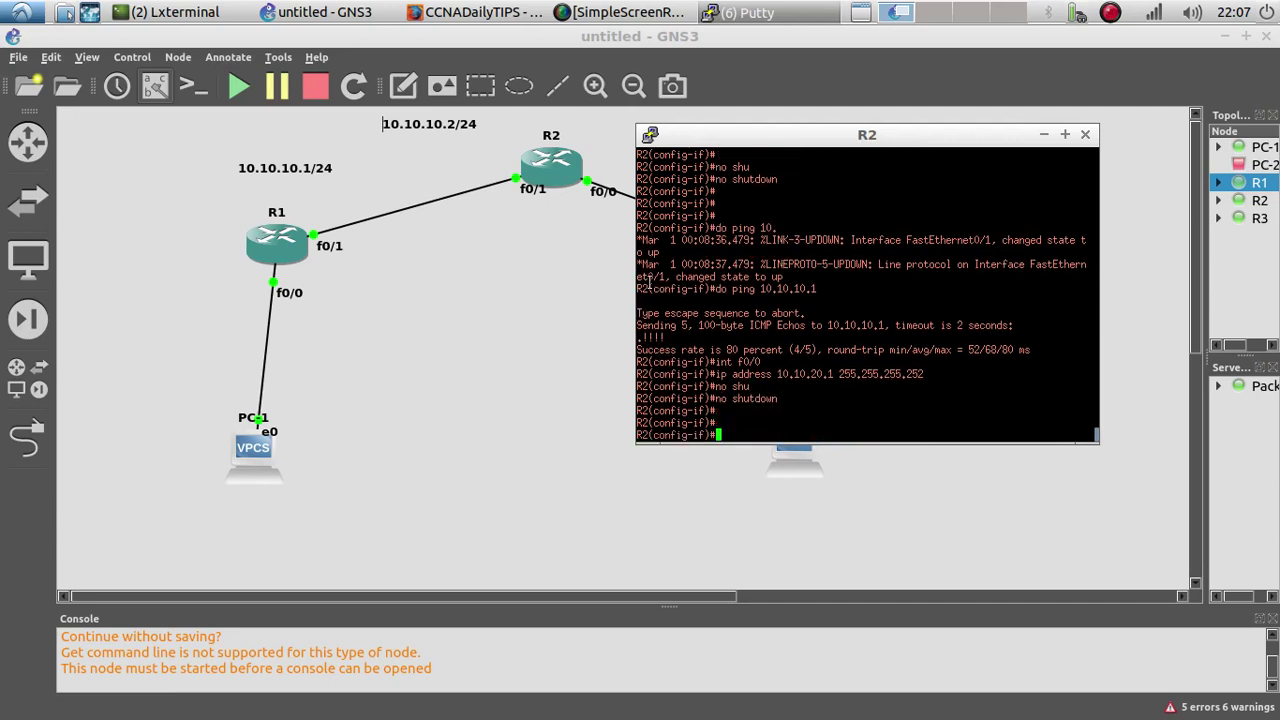
{"action": "left_click", "coordinate": [537, 298]}
Step: Open R3's console and enter global configuration mode with config t
{"action": "right_click", "coordinate": [786, 248]}
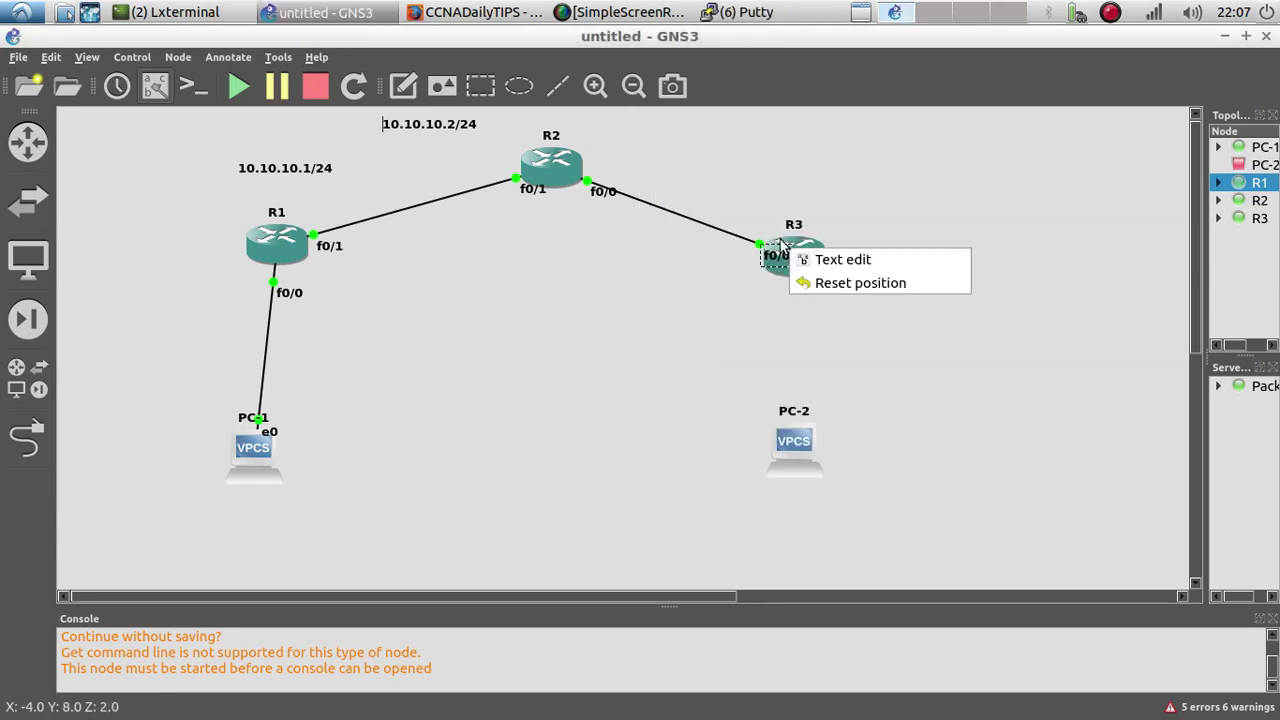
{"action": "left_click", "coordinate": [783, 246]}
{"action": "left_click", "coordinate": [806, 255]}
{"action": "right_click", "coordinate": [806, 255]}
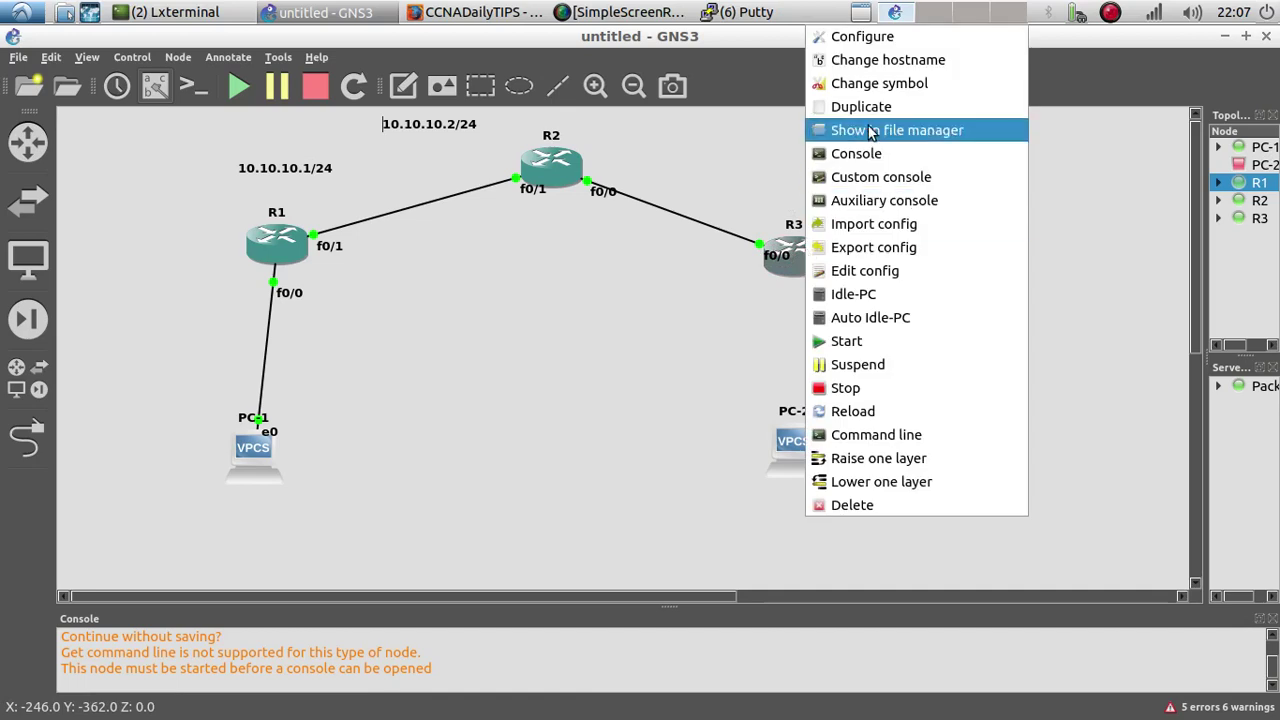
{"action": "left_click", "coordinate": [860, 153]}
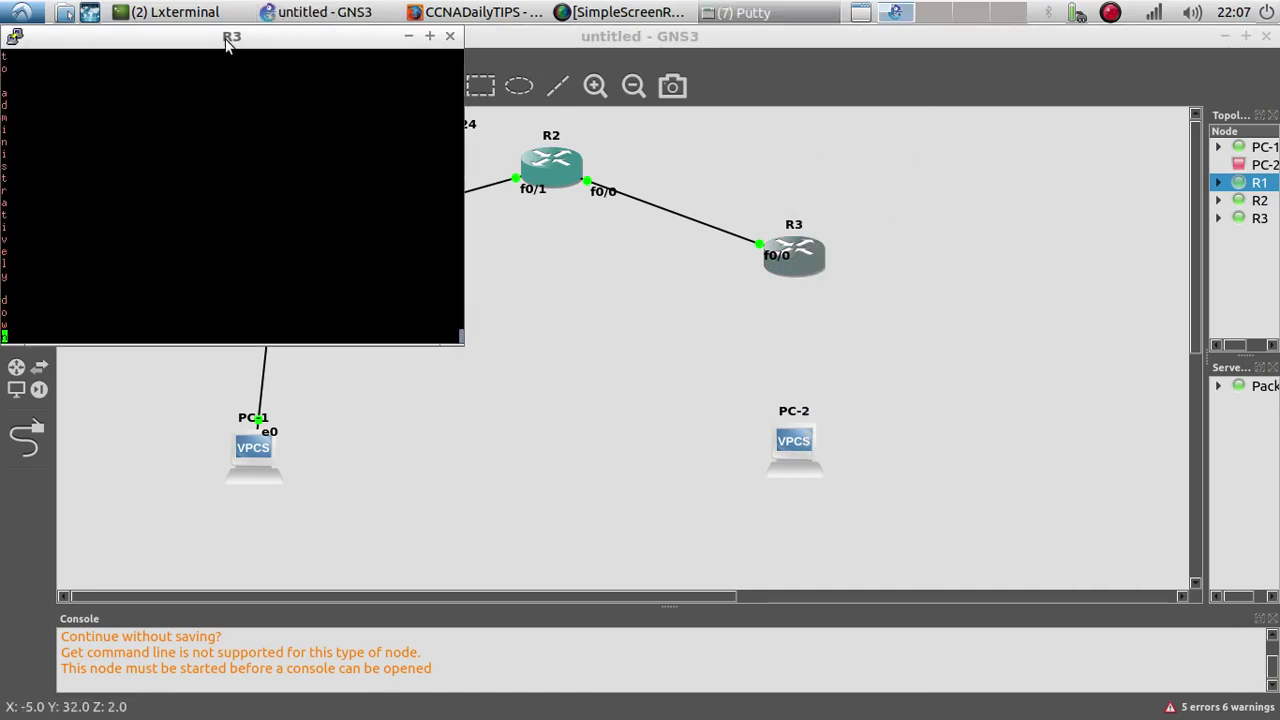
{"action": "left_click_drag", "start_coordinate": [232, 40], "coordinate": [778, 173]}
{"action": "key", "text": "Return"}
{"action": "key", "text": "Return"}
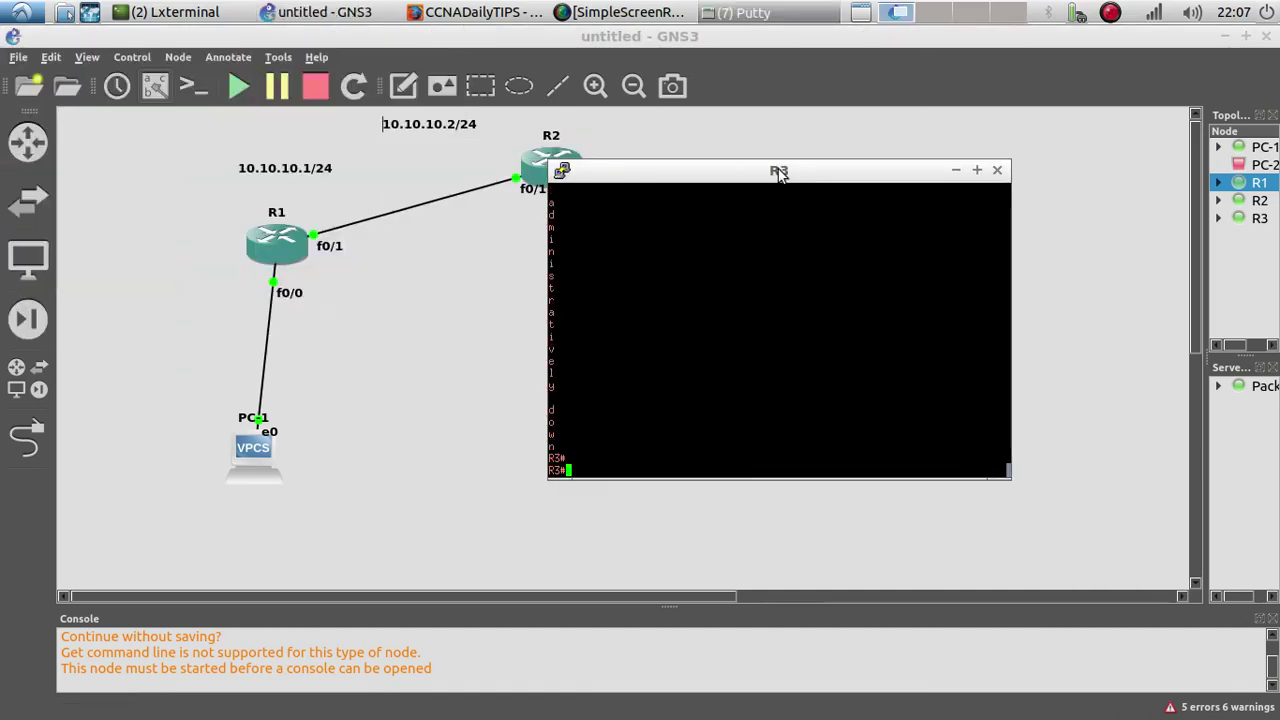
{"action": "type", "text": "config t"}
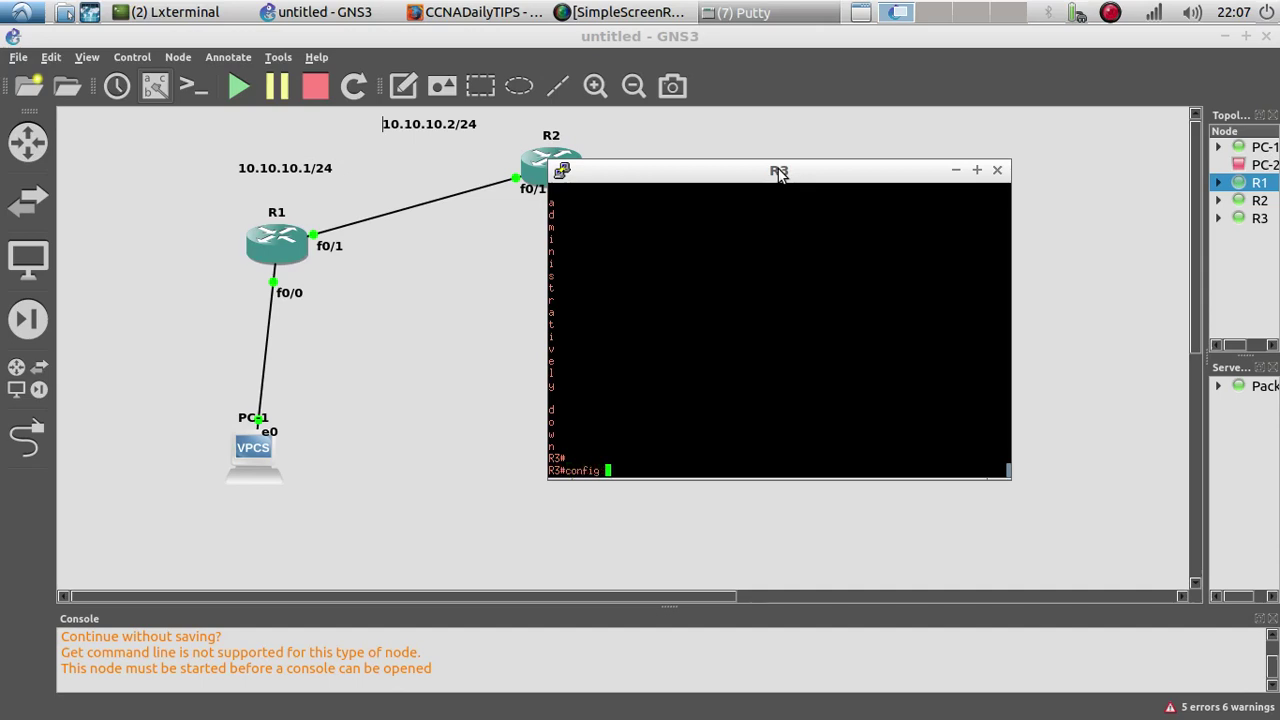
{"action": "key", "text": "Return"}
{"action": "key", "text": "Return"}
{"action": "key", "text": "Return"}
Step: Assign 10.10.20.2 255.255.255.252 to R3's interface f0/1
{"action": "type", "text": "int "}
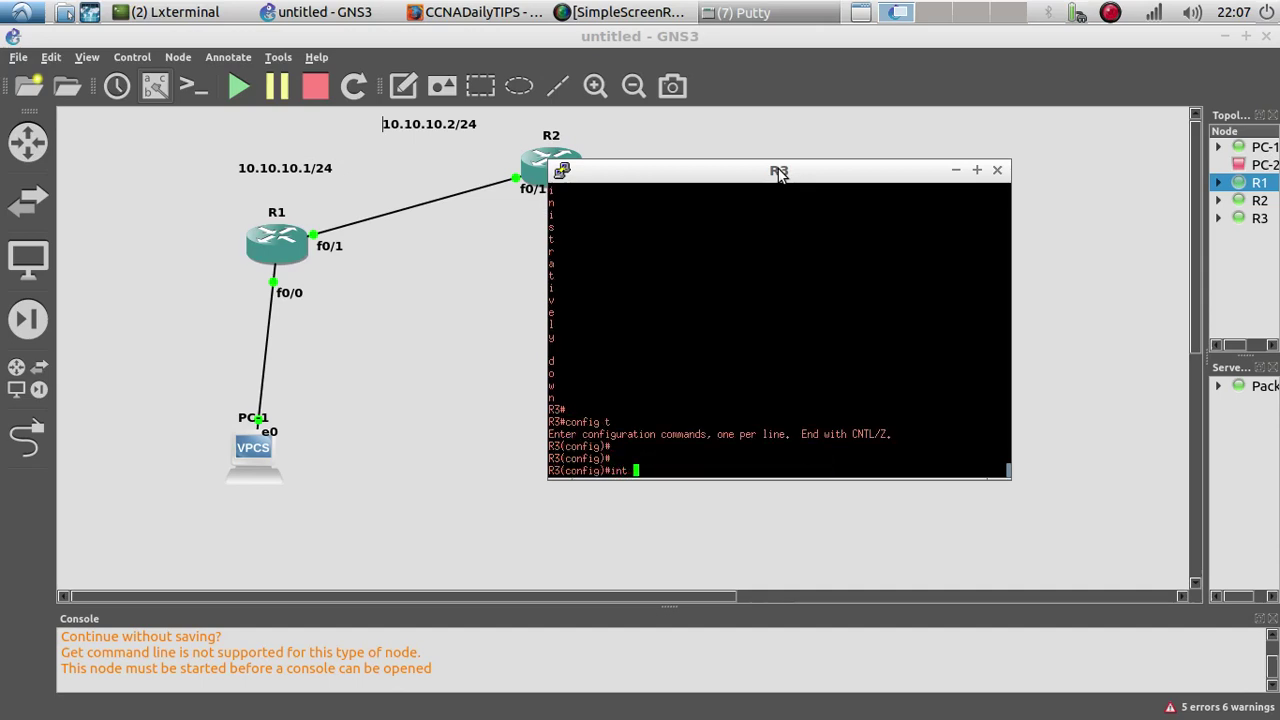
{"action": "type", "text": "f0/1"}
{"action": "key", "text": "Return"}
{"action": "key", "text": "Return"}
{"action": "type", "text": "ip"}
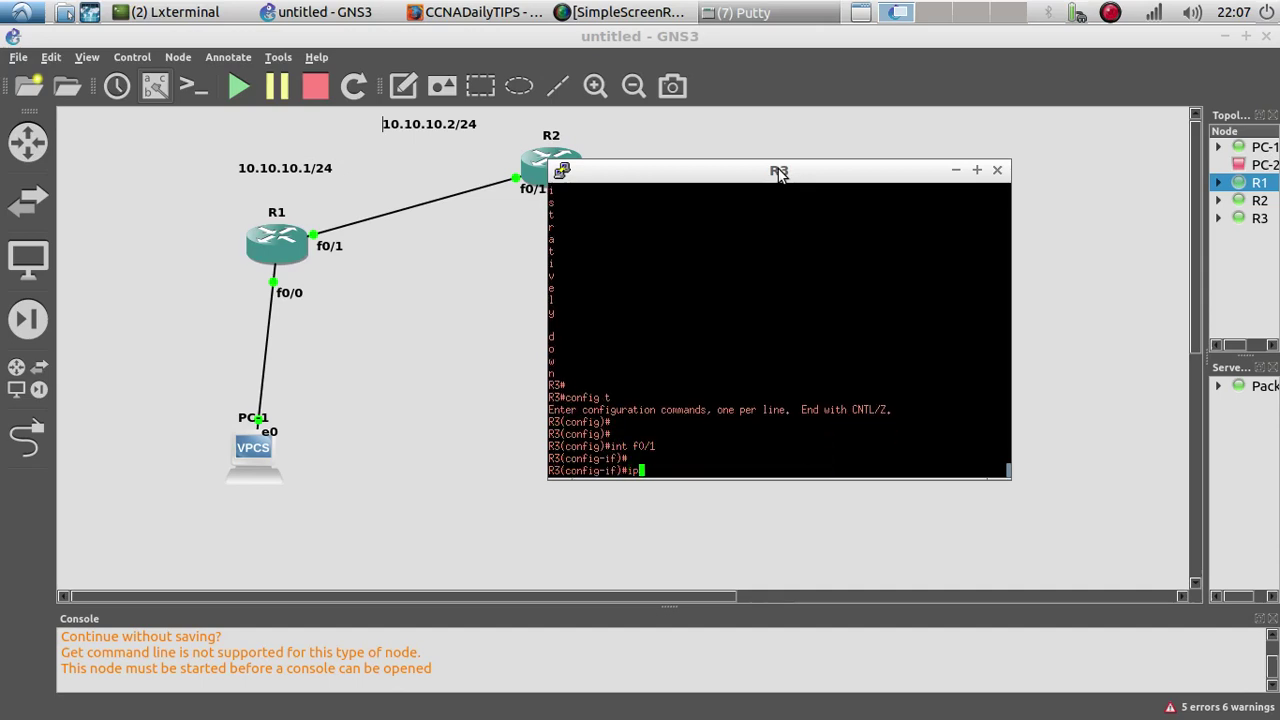
{"action": "type", "text": " add"}
{"action": "key", "text": "Tab"}
{"action": "type", "text": "10.1"}
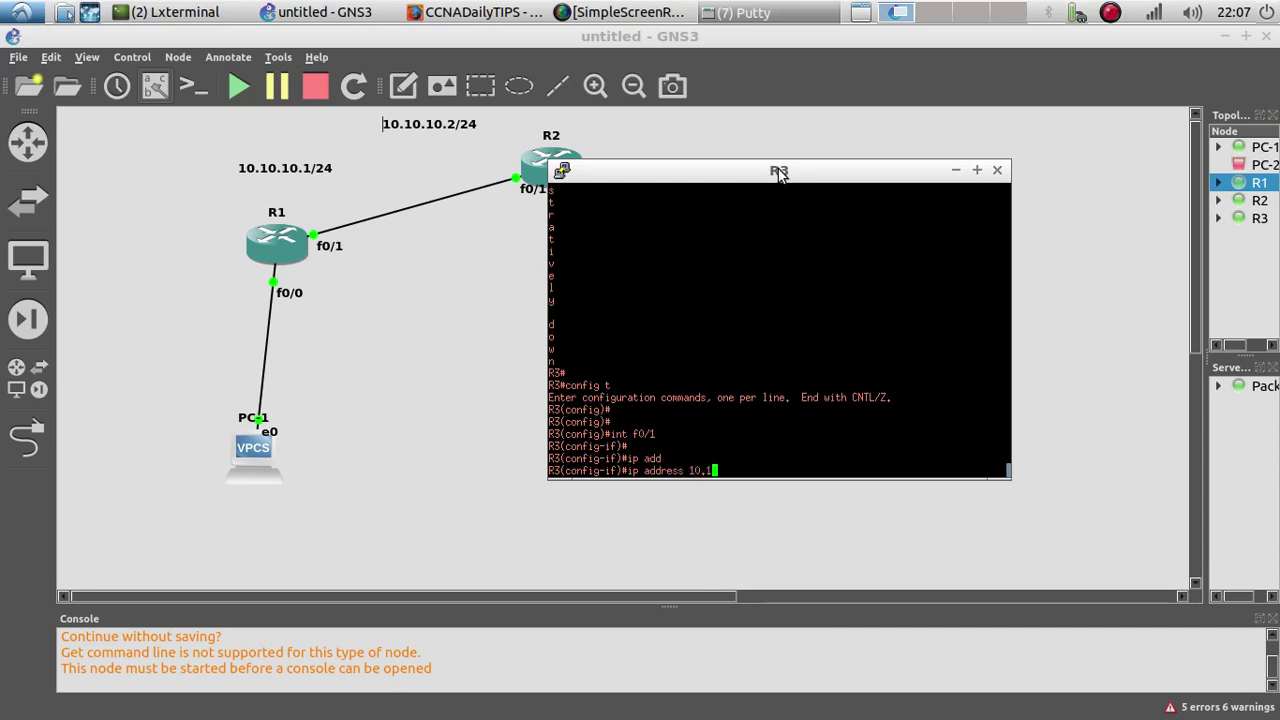
{"action": "type", "text": "0.20.2 255.255.252"}
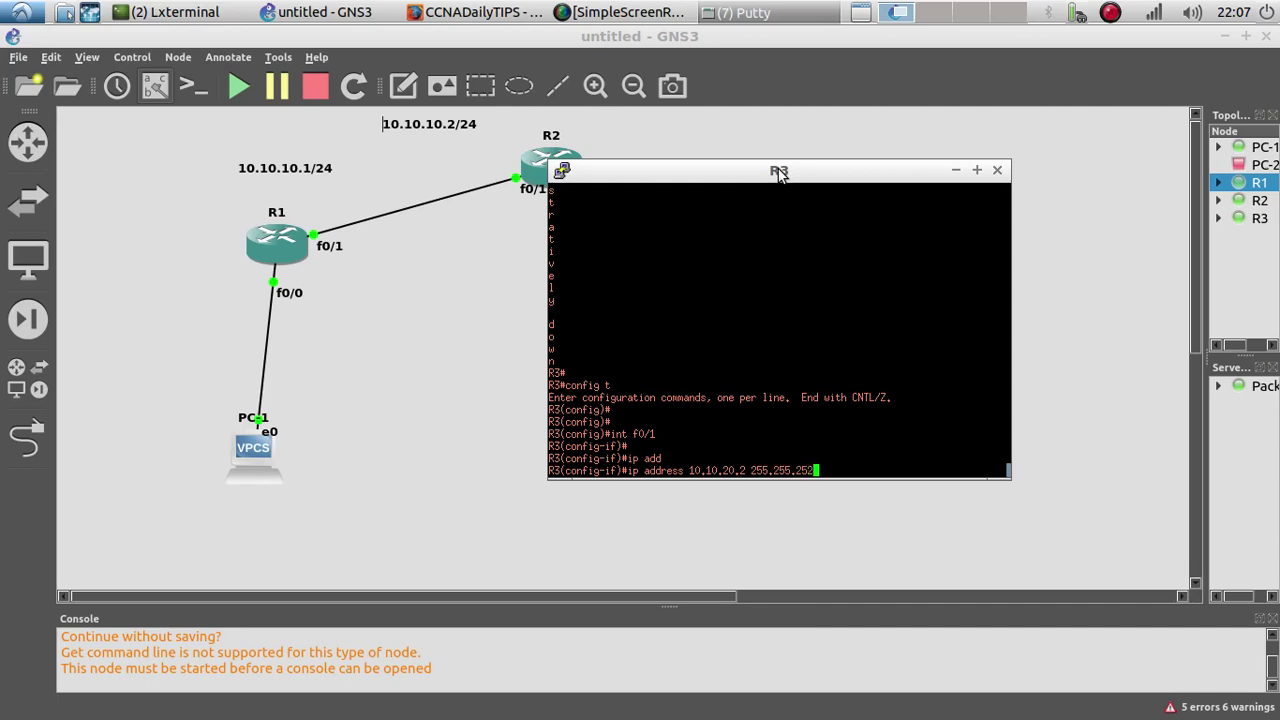
{"action": "key", "text": "BackSpace"}
{"action": "key", "text": "Return"}
Step: Enable R3's f0/1 with no shutdown and return to the topology
{"action": "type", "text": "no shu"}
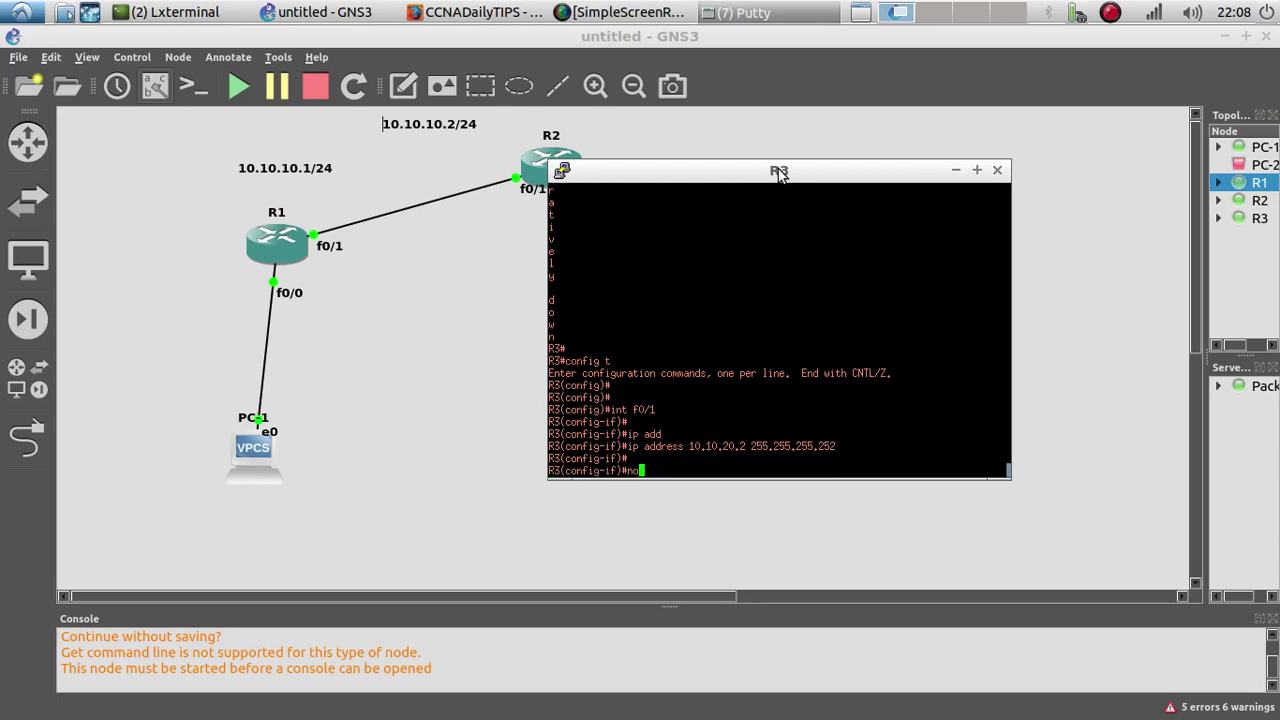
{"action": "key", "text": "Tab"}
{"action": "key", "text": "Return"}
{"action": "key", "text": "Return"}
{"action": "key", "text": "Return"}
{"action": "key", "text": "Return"}
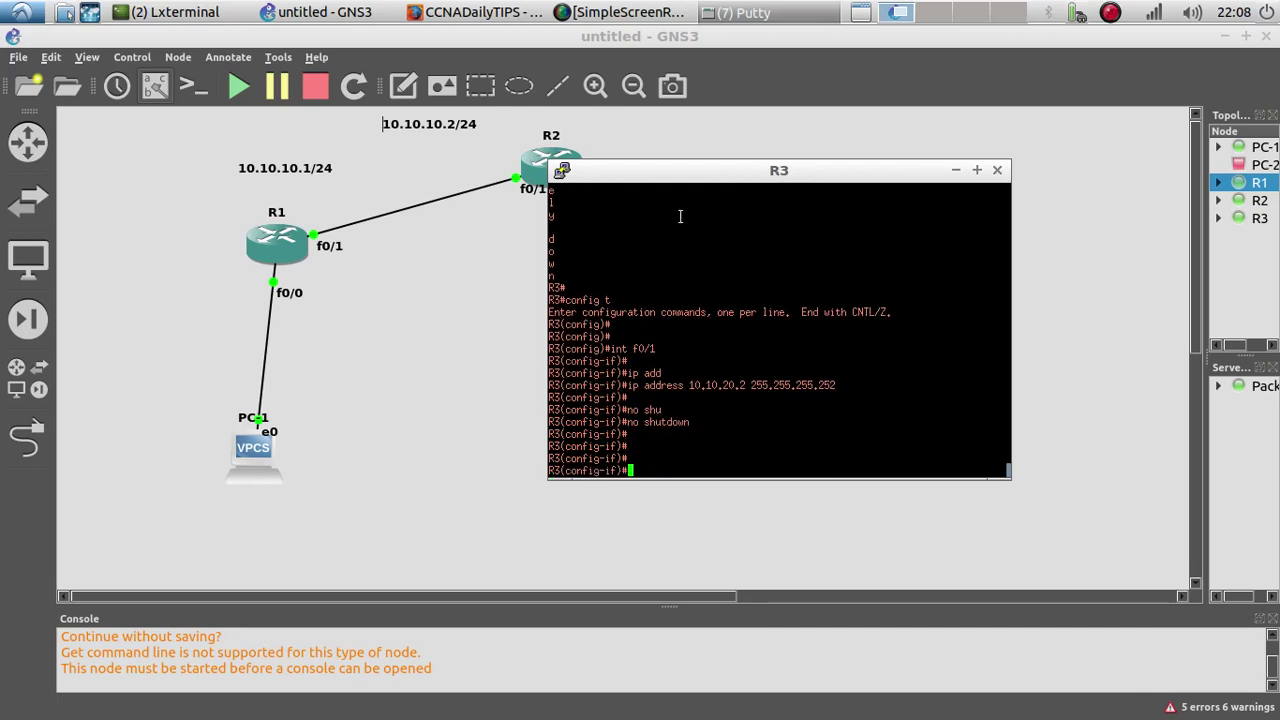
{"action": "left_click", "coordinate": [475, 276]}
{"action": "left_click", "coordinate": [285, 172]}
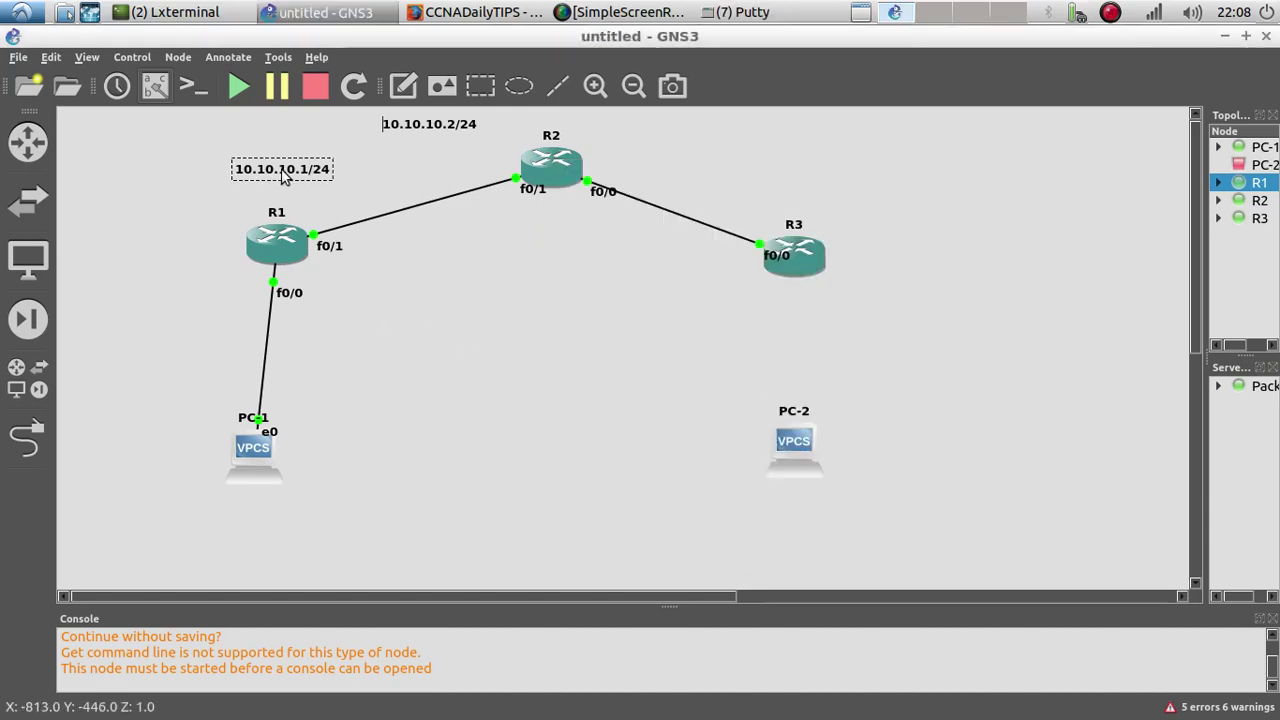
Step: Duplicate the 10.10.10.1/24 label beside R2's f0/0 and change it to 10.10.20.1/24
{"action": "right_click", "coordinate": [322, 172]}
{"action": "left_click", "coordinate": [345, 179]}
{"action": "left_click_drag", "start_coordinate": [320, 193], "coordinate": [665, 163]}
{"action": "double_click", "coordinate": [677, 157]}
{"action": "left_click", "coordinate": [663, 164]}
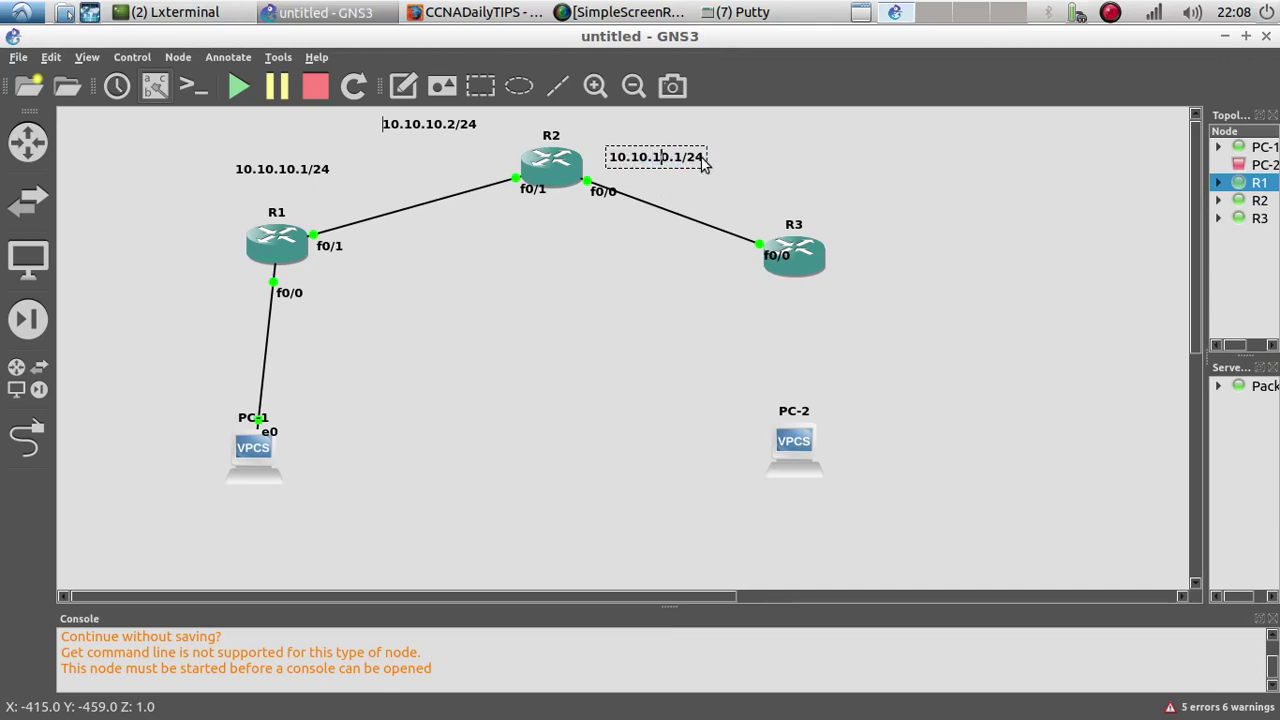
{"action": "key", "text": "BackSpace"}
{"action": "type", "text": "2"}
Step: Duplicate that label next to R3 and edit its text to 10.10.20.2/24
{"action": "right_click", "coordinate": [633, 152]}
{"action": "left_click", "coordinate": [660, 164]}
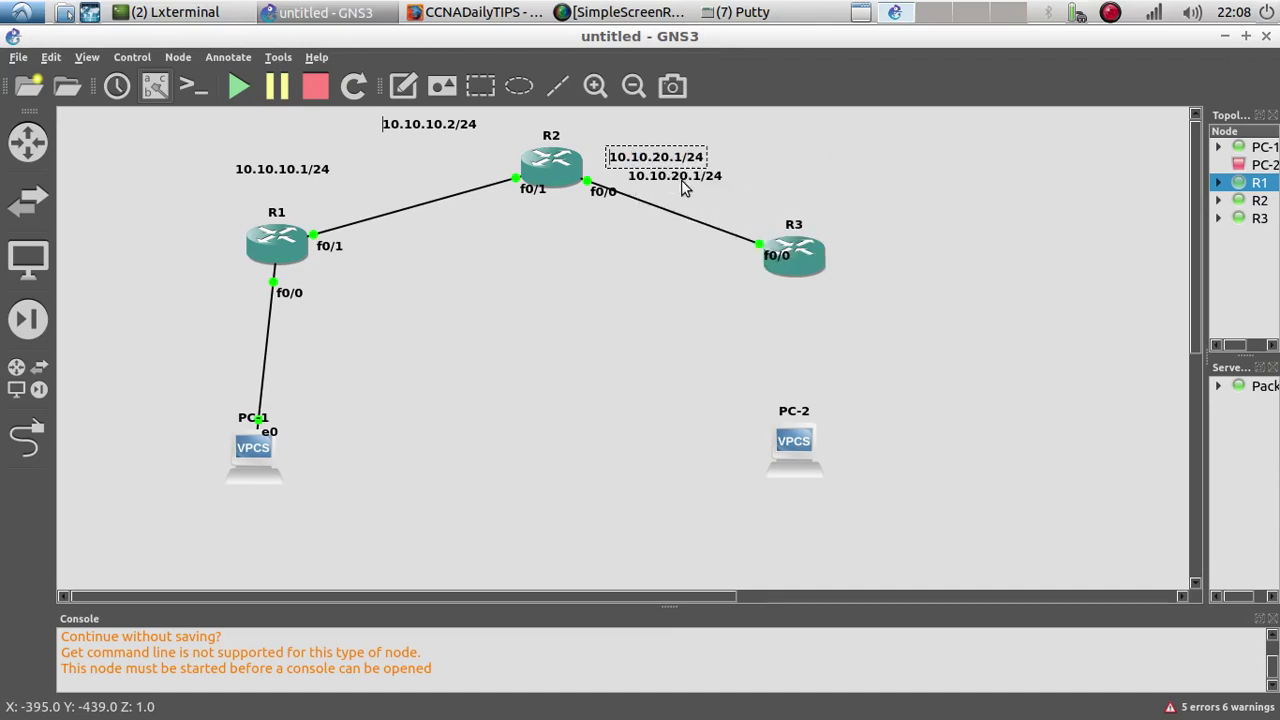
{"action": "left_click_drag", "start_coordinate": [683, 190], "coordinate": [776, 208]}
{"action": "right_click", "coordinate": [776, 208]}
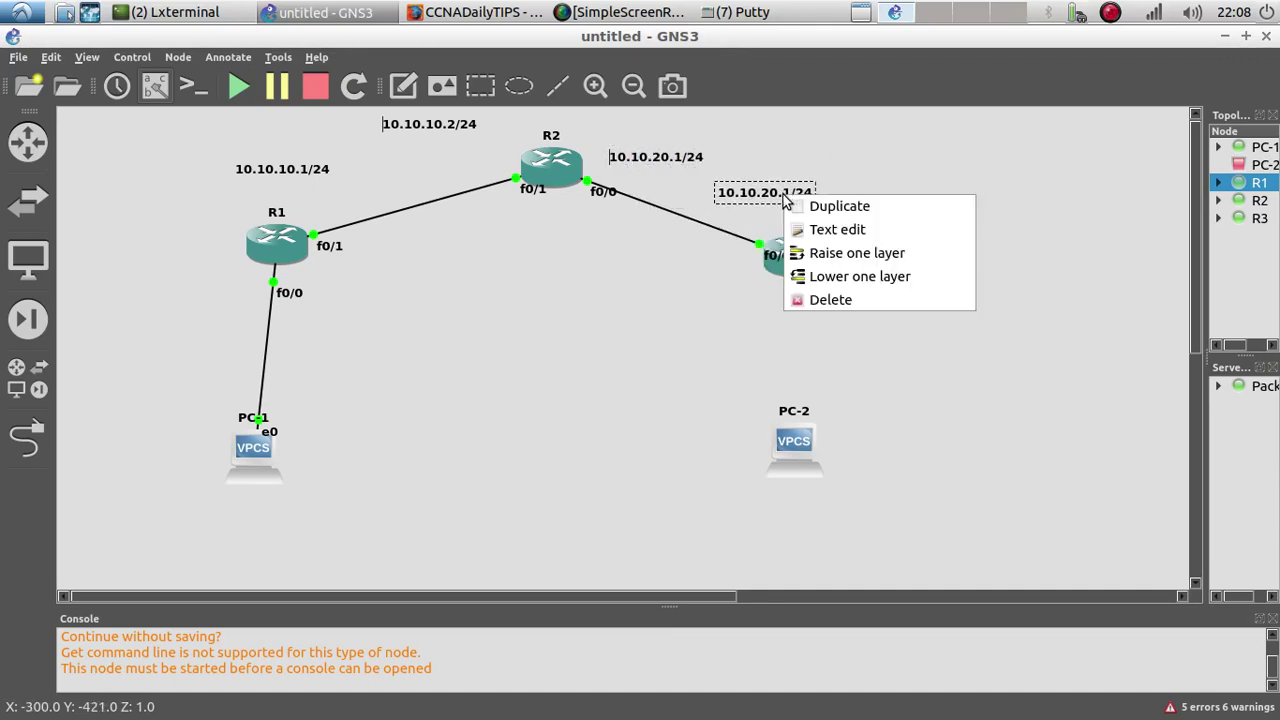
{"action": "left_click", "coordinate": [830, 229]}
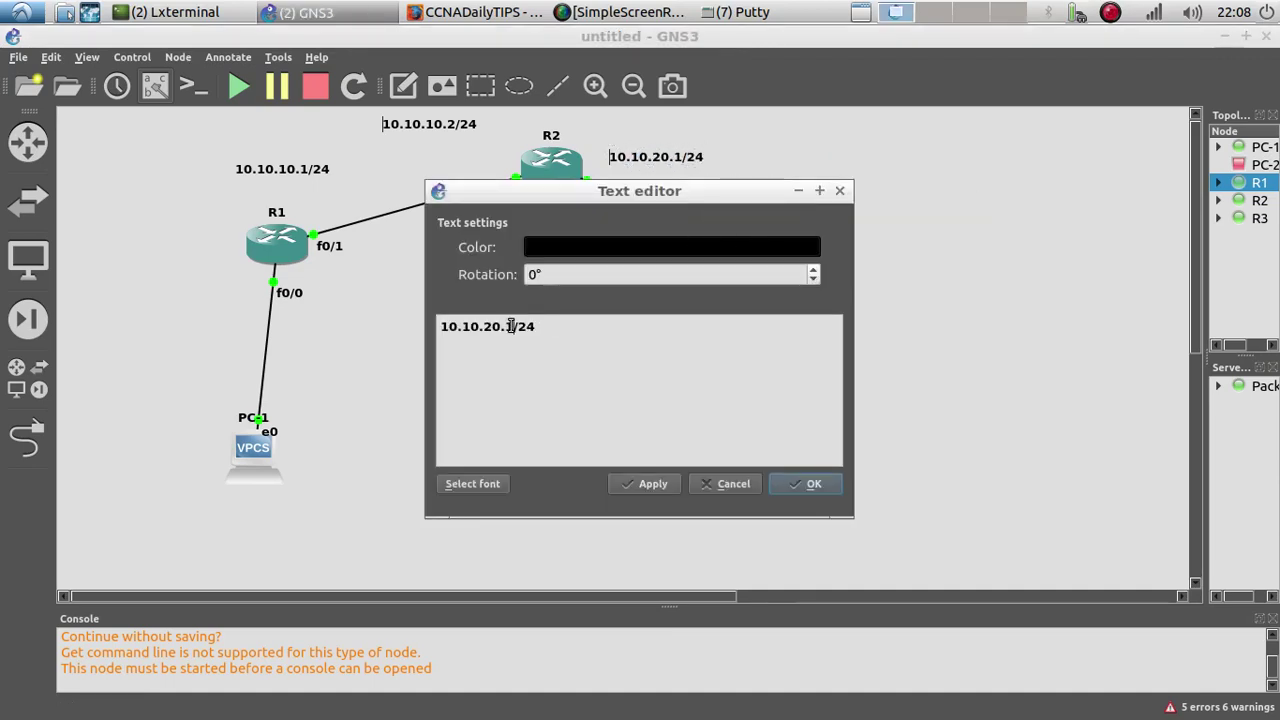
{"action": "key", "text": "BackSpace"}
{"action": "type", "text": "2"}
{"action": "left_click", "coordinate": [793, 492]}
{"action": "right_click", "coordinate": [805, 248]}
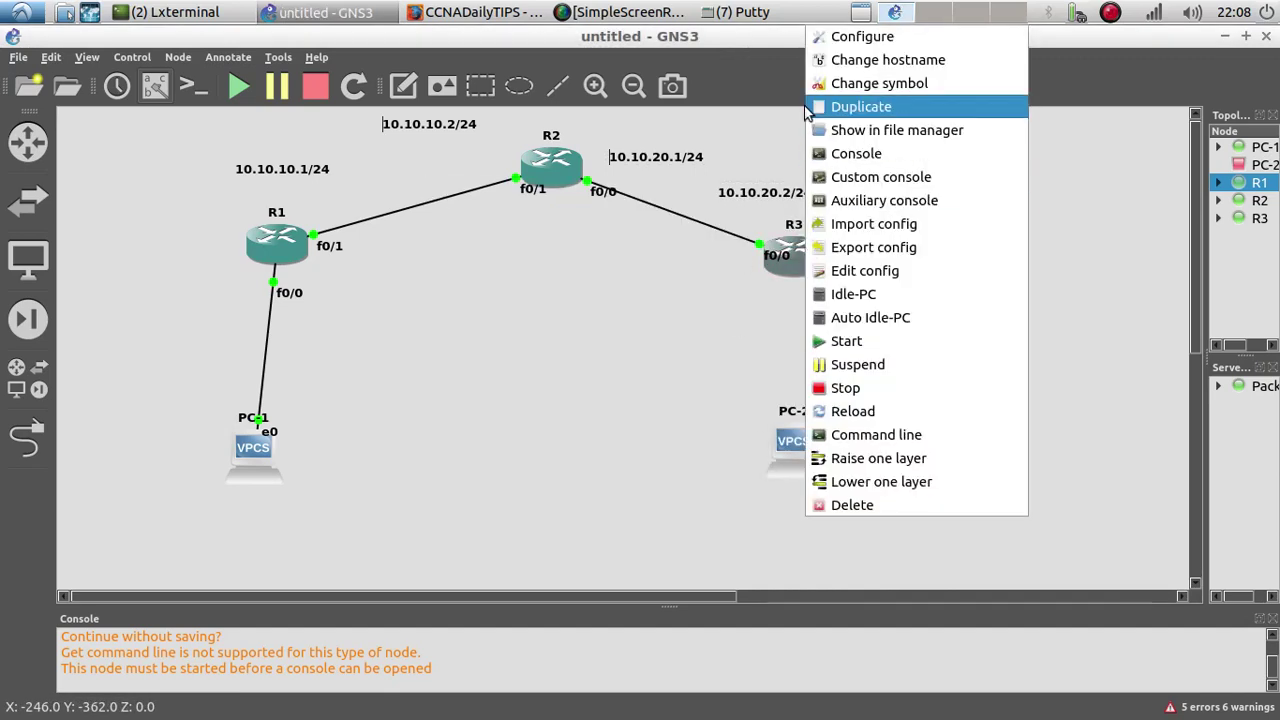
Step: From R3's console, try pinging R2 at 10.10.20.1
{"action": "left_click", "coordinate": [701, 18]}
{"action": "left_click", "coordinate": [740, 176]}
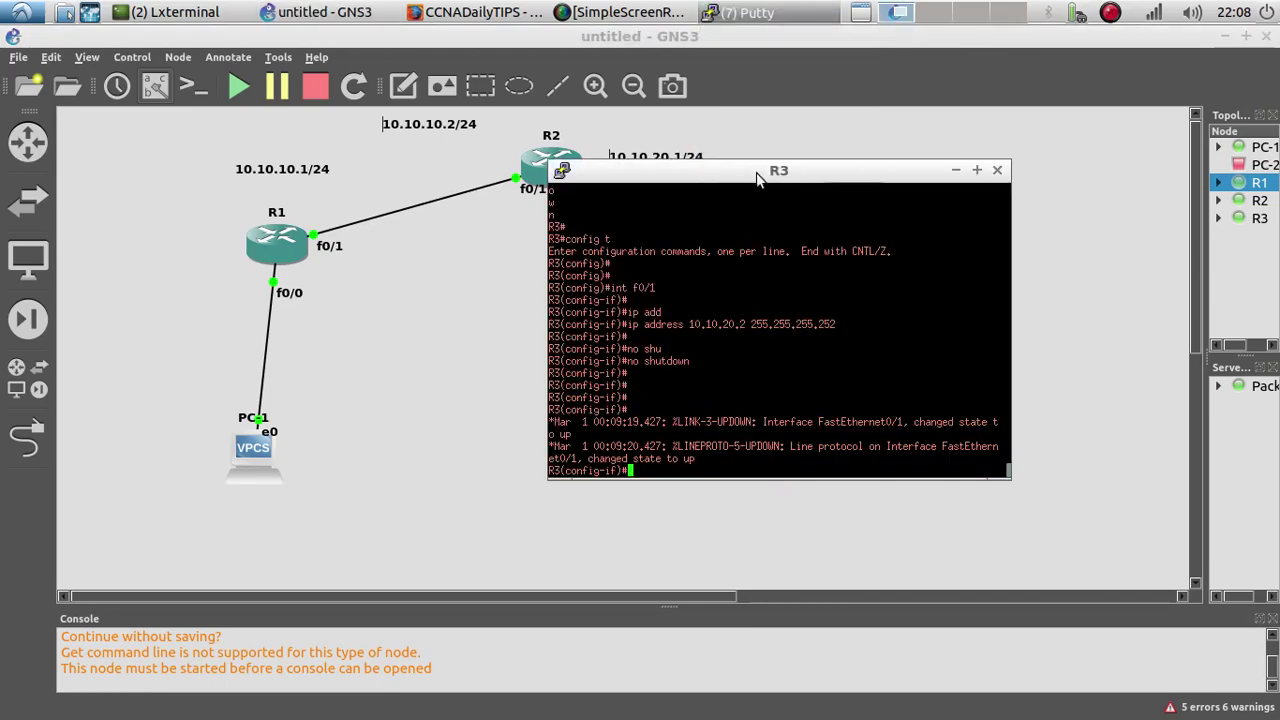
{"action": "left_click_drag", "start_coordinate": [451, 406], "coordinate": [381, 354]}
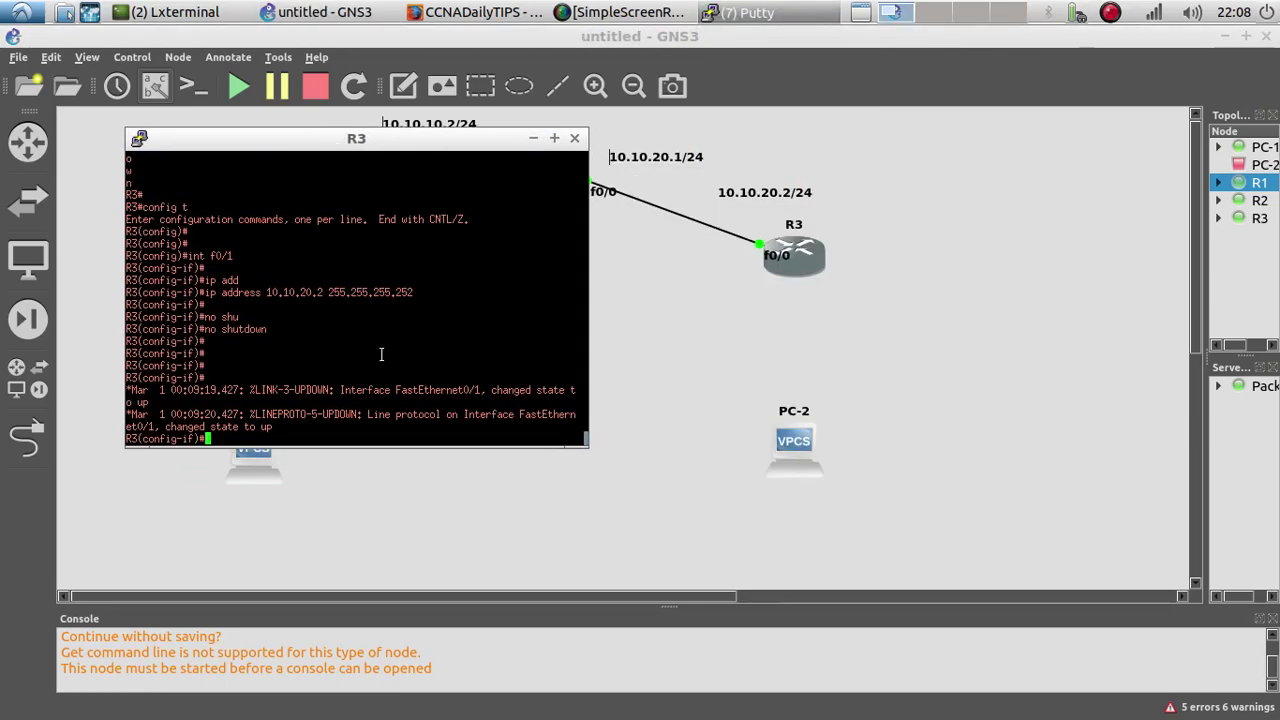
{"action": "type", "text": "ing 10.10.20.1"}
{"action": "key", "text": "Return"}
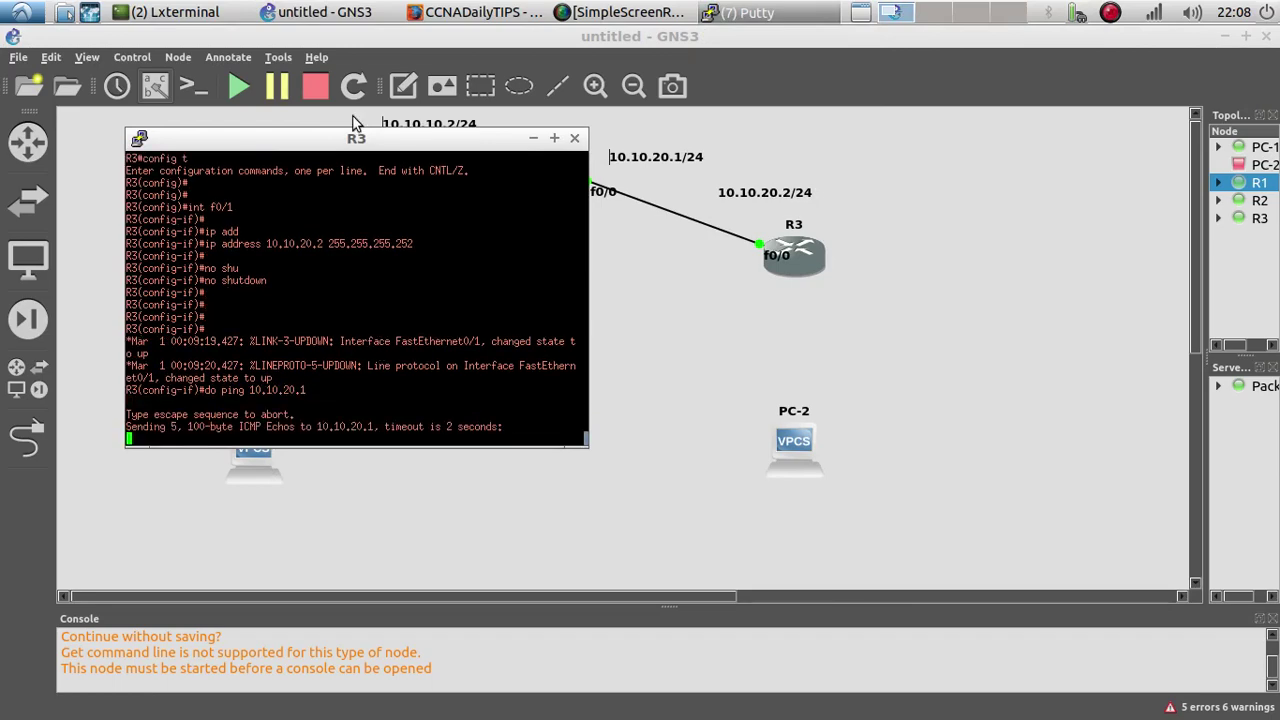
{"action": "left_click_drag", "start_coordinate": [345, 141], "coordinate": [297, 178]}
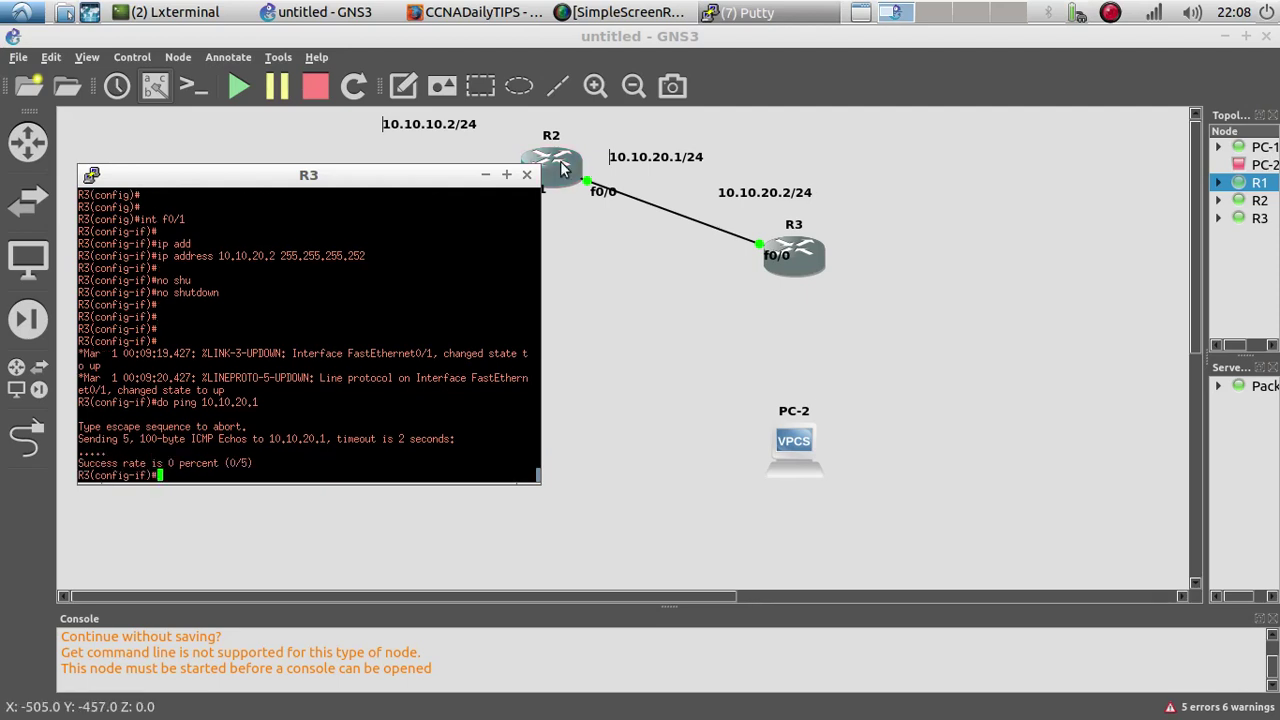
Step: Switch between R2's console, the topology canvas and R3's console
{"action": "left_click", "coordinate": [750, 12]}
{"action": "left_click", "coordinate": [760, 154]}
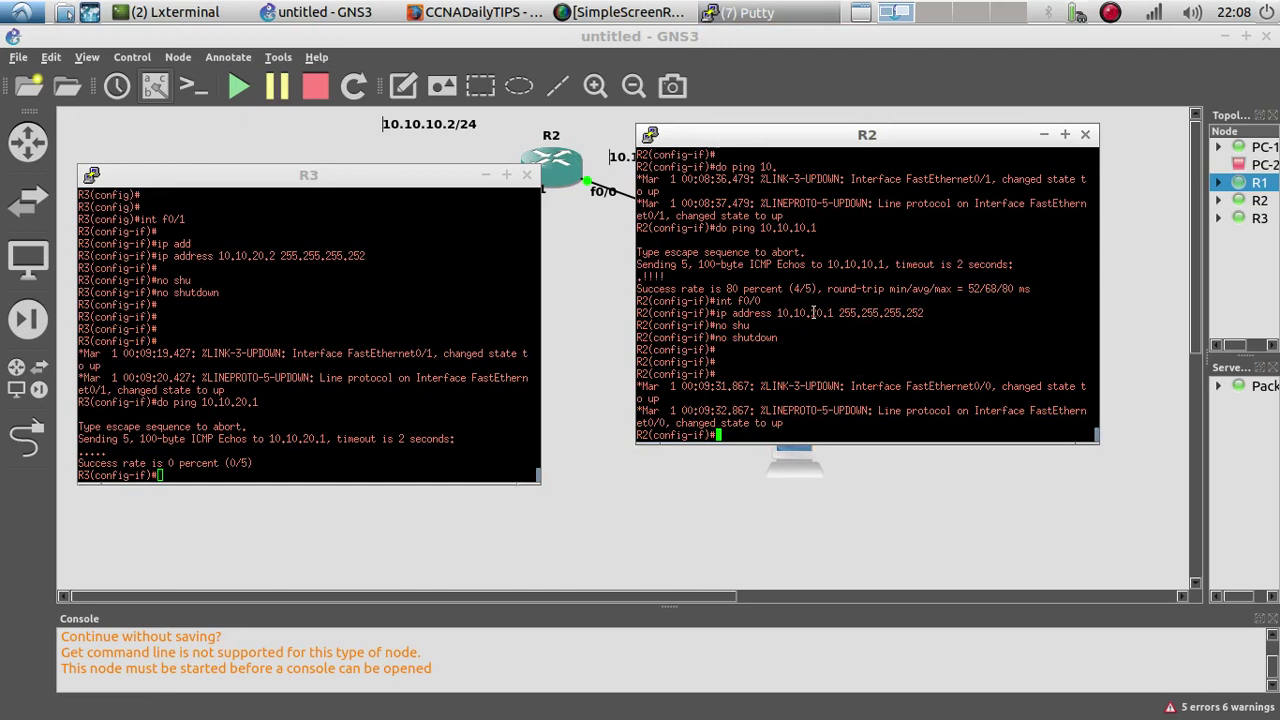
{"action": "left_click", "coordinate": [600, 276]}
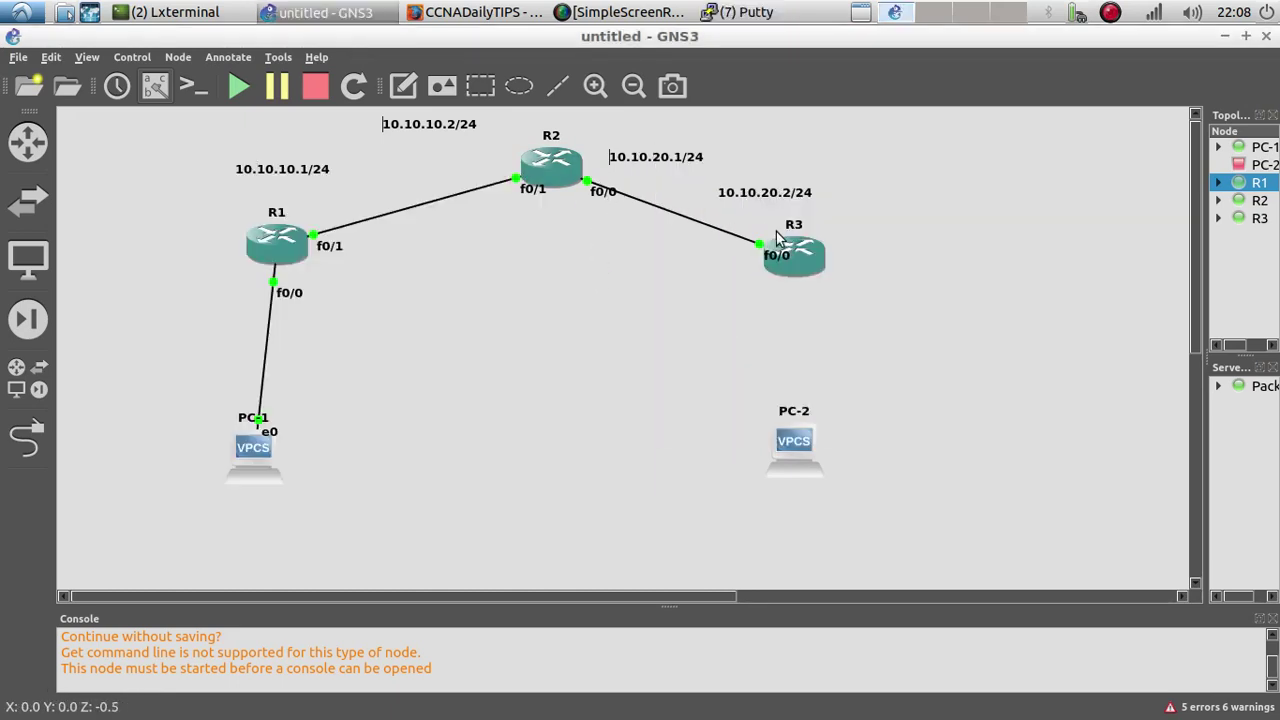
{"action": "right_click", "coordinate": [800, 257]}
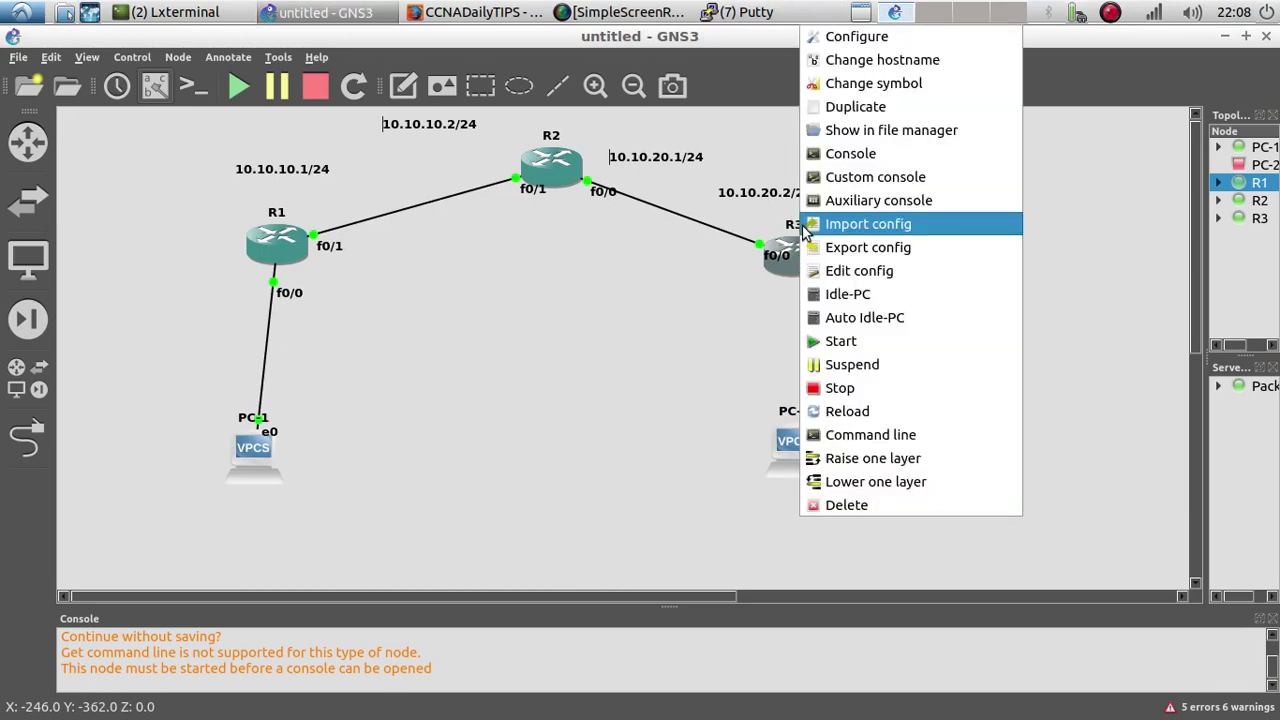
{"action": "left_click", "coordinate": [745, 228]}
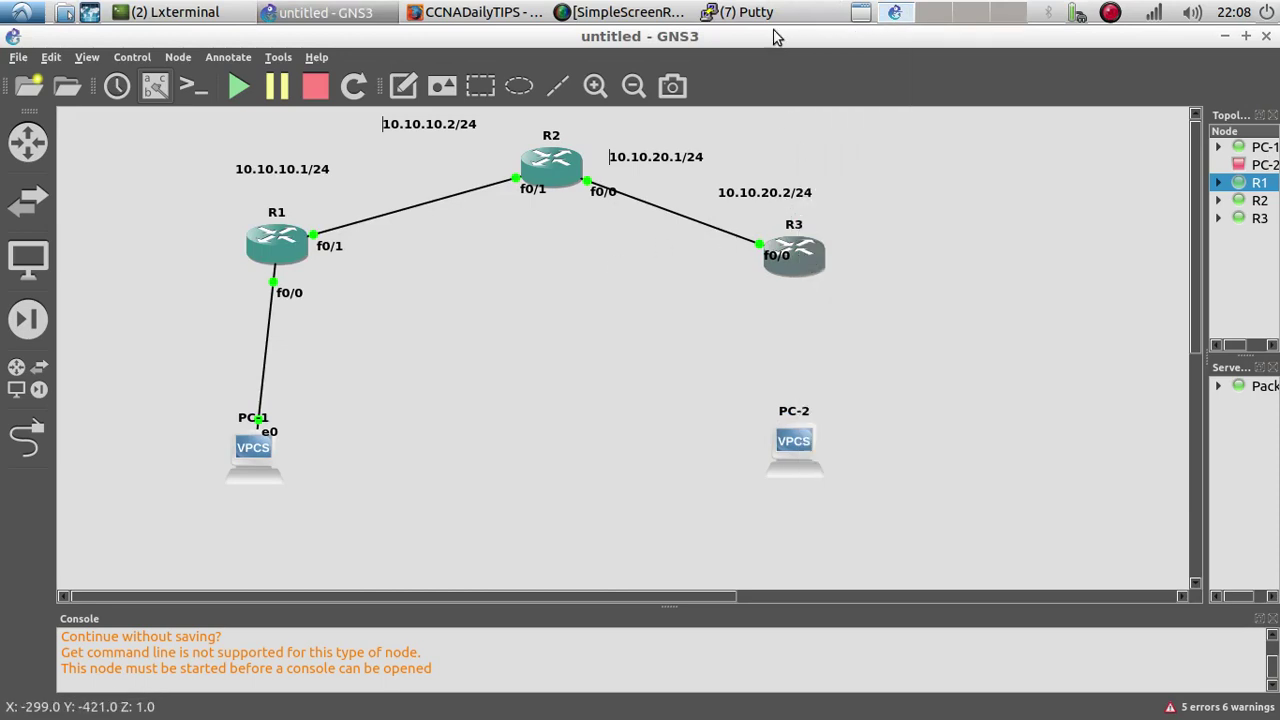
{"action": "left_click", "coordinate": [745, 12]}
{"action": "left_click", "coordinate": [772, 175]}
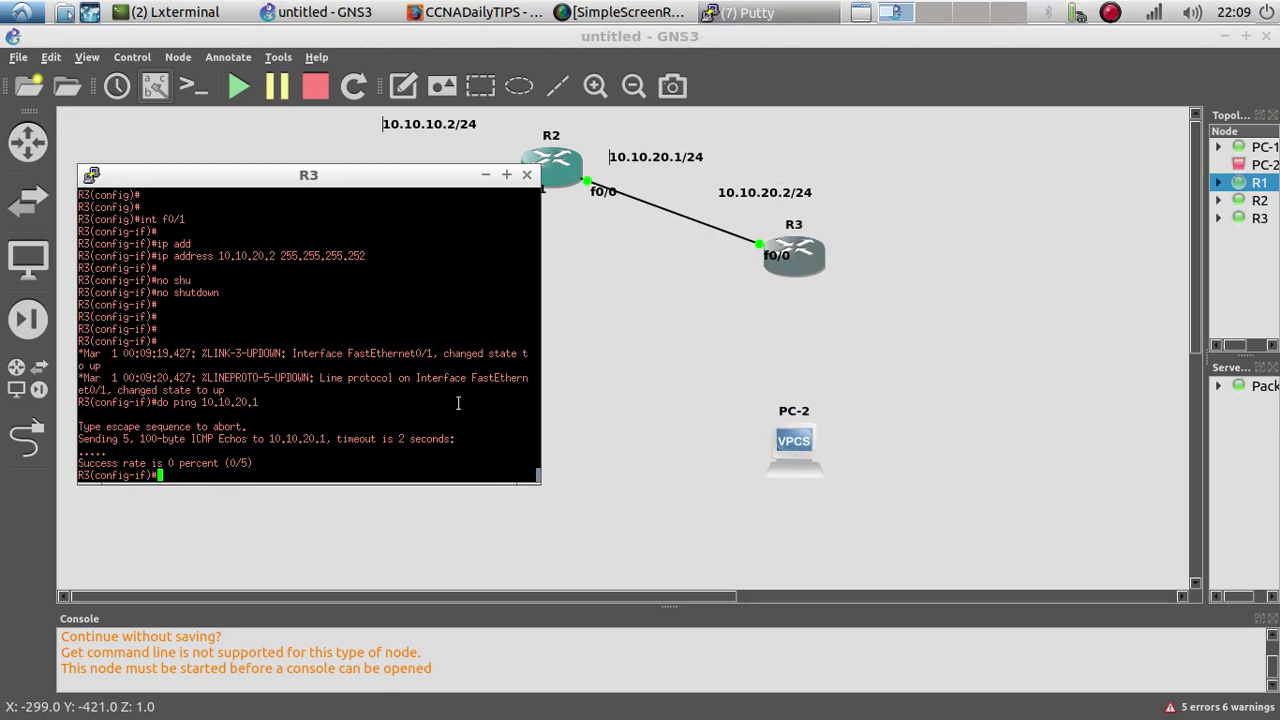
Step: Remove 10.10.20.2 from R3's f0/1 and assign 10.10.20.2 255.255.255.252 to f0/0
{"action": "key", "text": "Up"}
{"action": "key", "text": "Up"}
{"action": "key", "text": "Up"}
{"action": "key", "text": "Up"}
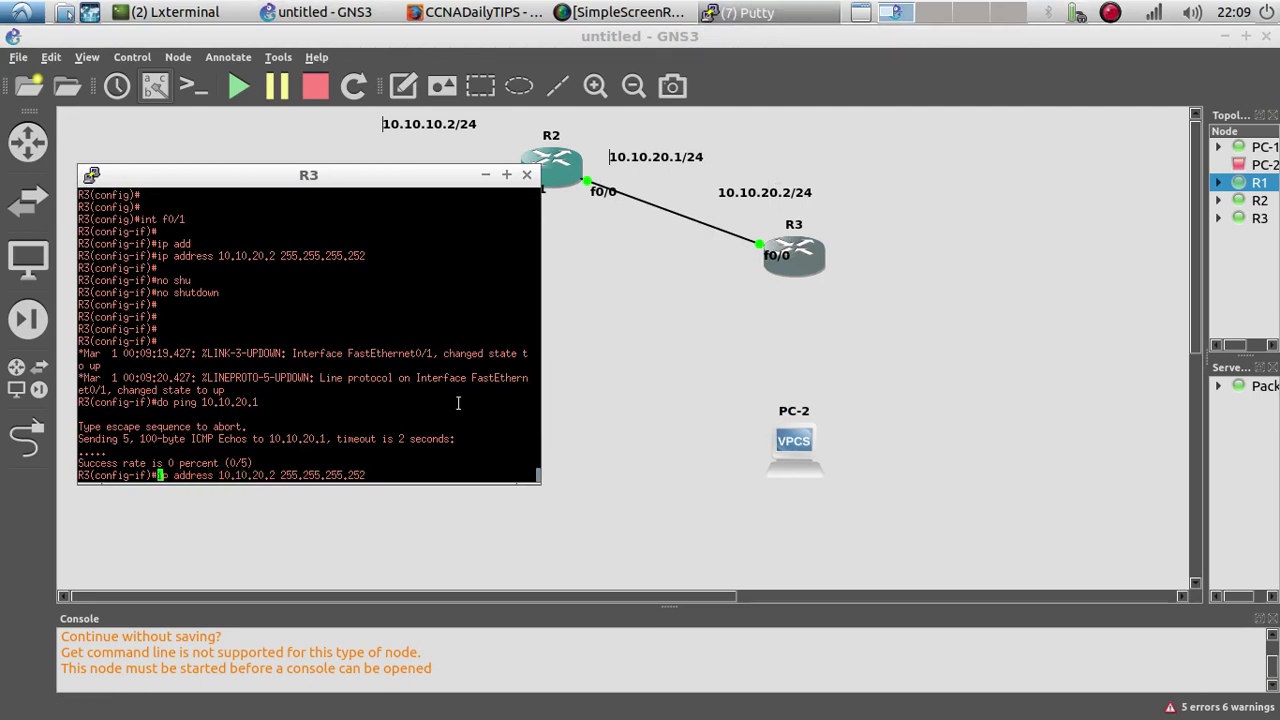
{"action": "type", "text": "no"}
{"action": "key", "text": "Return"}
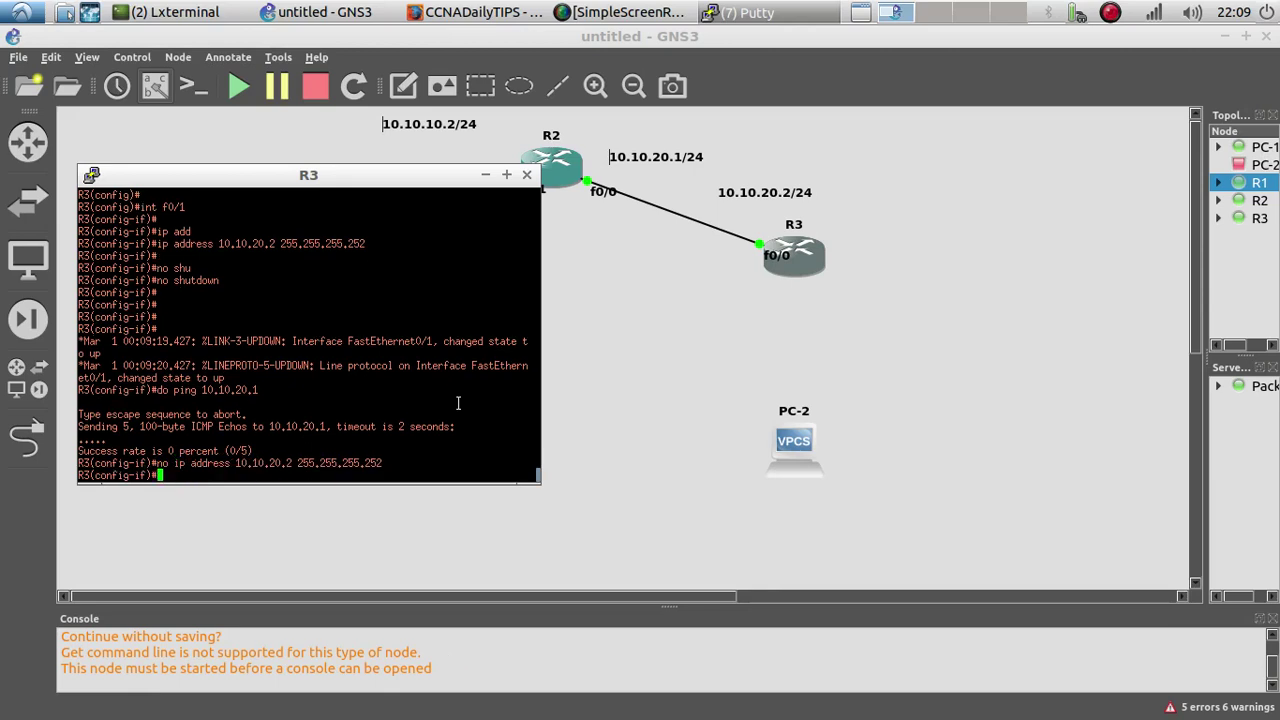
{"action": "key", "text": "Up"}
{"action": "key", "text": "Up"}
{"action": "key", "text": "Up"}
{"action": "key", "text": "Up"}
{"action": "key", "text": "Up"}
{"action": "key", "text": "Up"}
{"action": "type", "text": "0"}
{"action": "key", "text": "Return"}
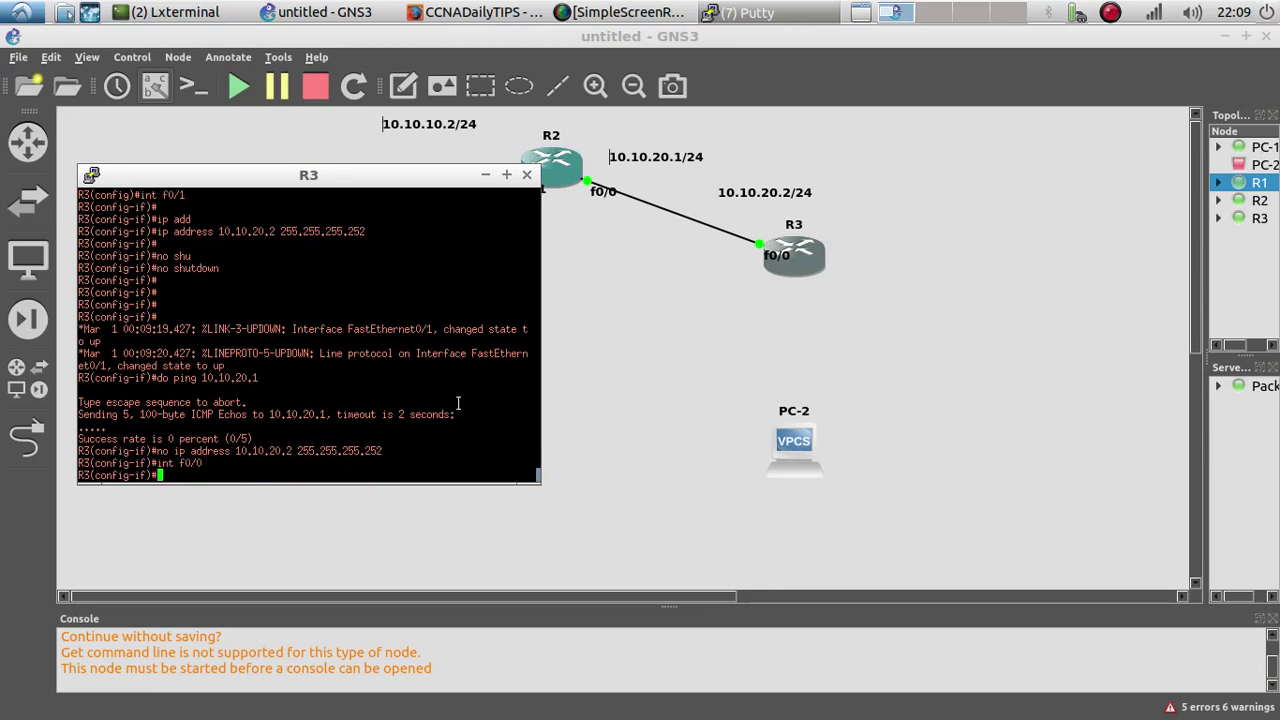
{"action": "key", "text": "Up"}
{"action": "key", "text": "Up"}
{"action": "key", "text": "Up"}
{"action": "key", "text": "Up"}
{"action": "key", "text": "Up"}
{"action": "key", "text": "Up"}
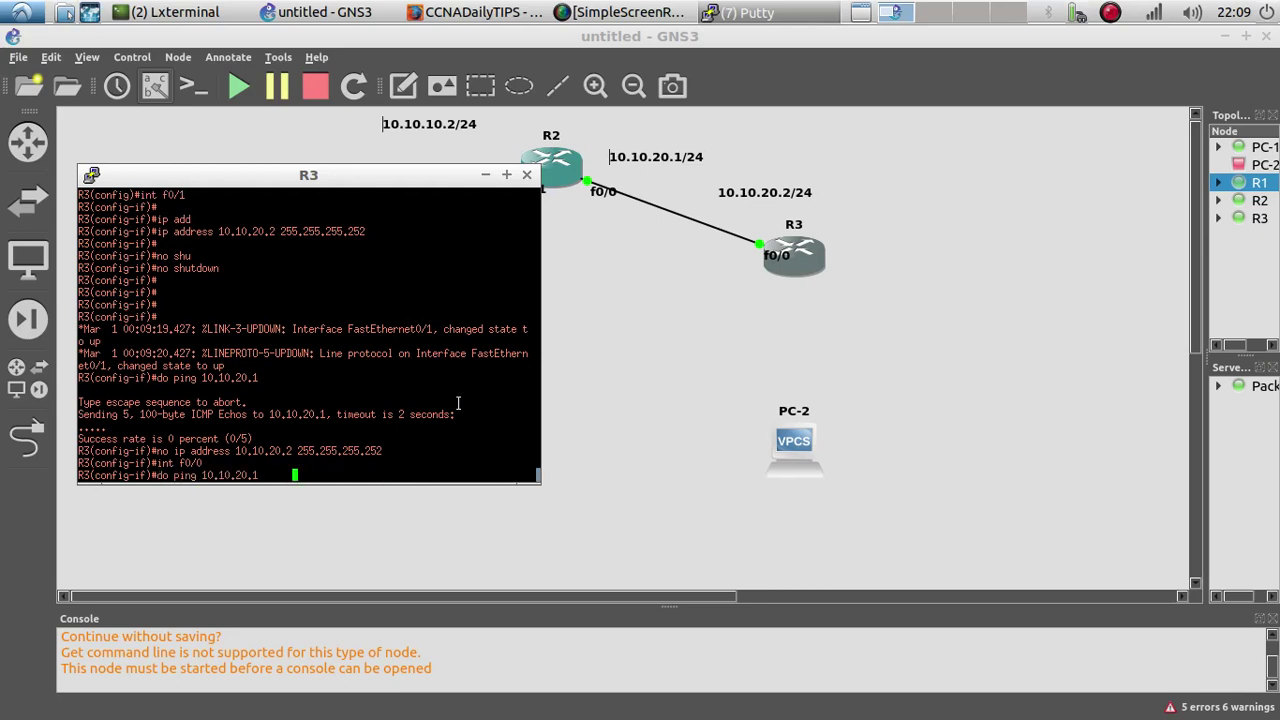
{"action": "key", "text": "Return"}
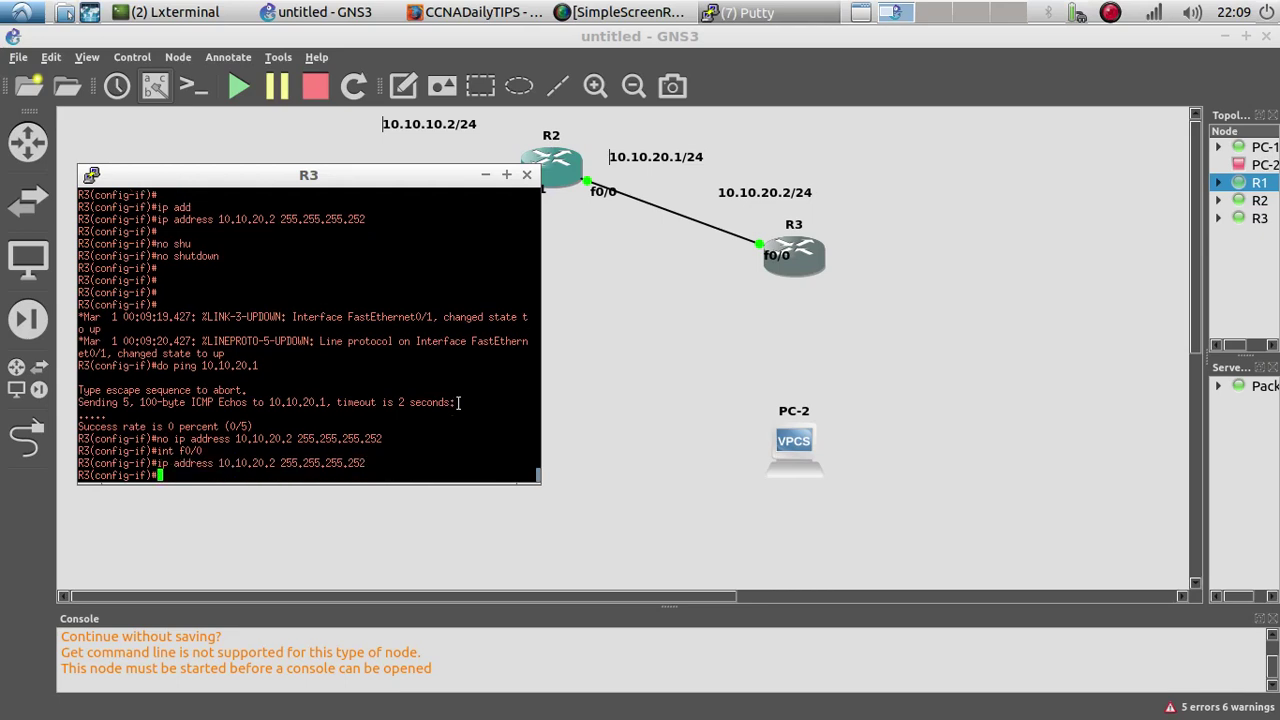
Step: Enable R3's f0/0 and ping R2 at 10.10.20.1, getting 4/5 replies
{"action": "key", "text": "Up"}
{"action": "key", "text": "Up"}
{"action": "key", "text": "Up"}
{"action": "key", "text": "Up"}
{"action": "key", "text": "Up"}
{"action": "key", "text": "Return"}
{"action": "key", "text": "Return"}
{"action": "key", "text": "Return"}
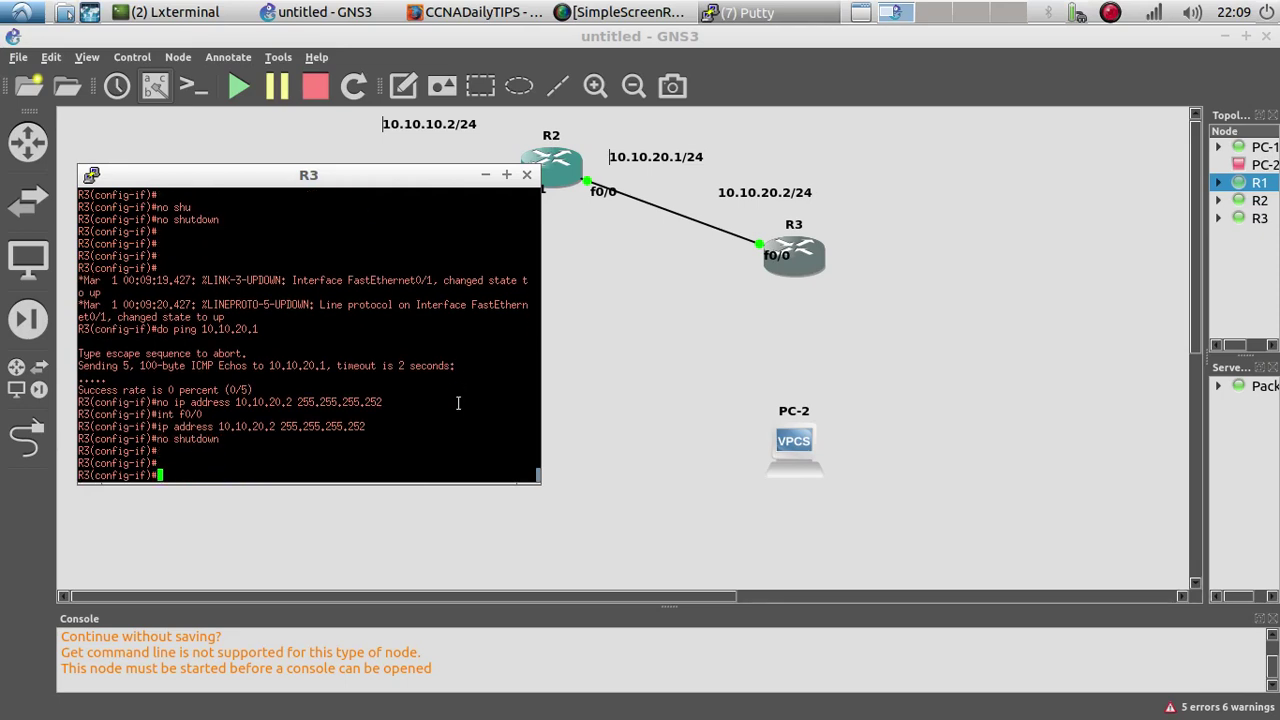
{"action": "key", "text": "Up"}
{"action": "key", "text": "Up"}
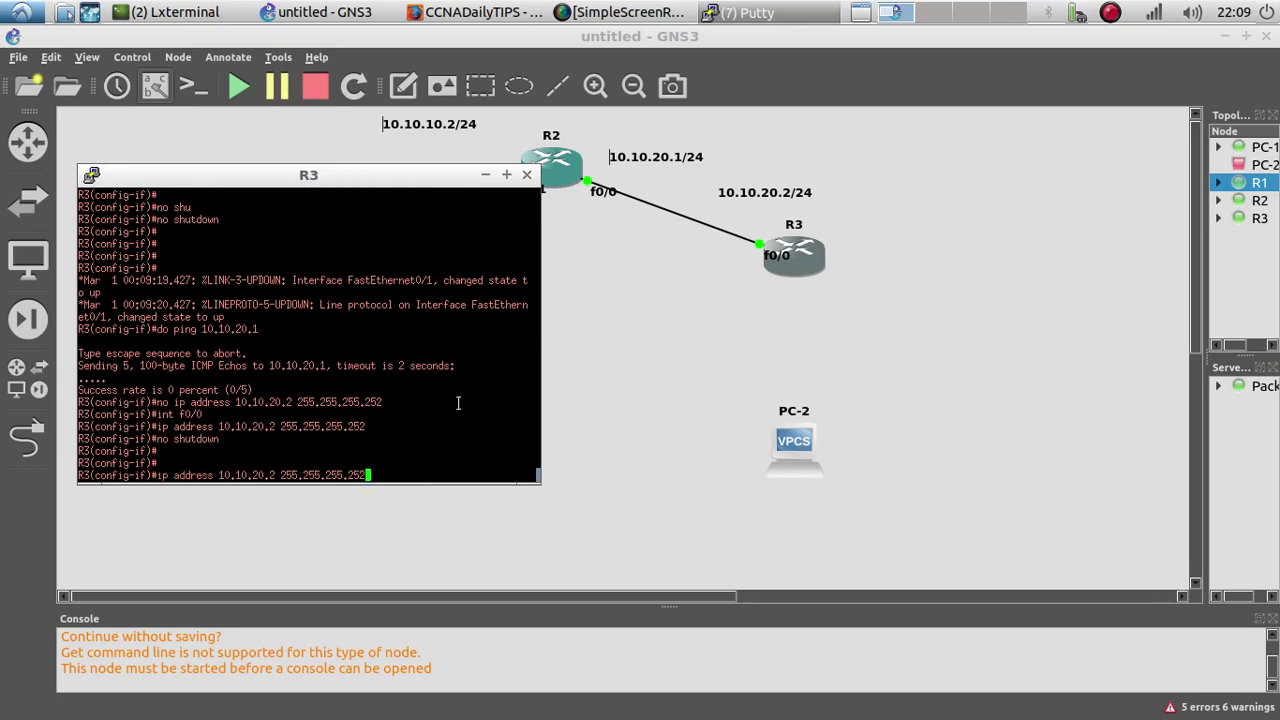
{"action": "key", "text": "Return"}
{"action": "key", "text": "Up"}
{"action": "key", "text": "Up"}
{"action": "key", "text": "Up"}
{"action": "key", "text": "Up"}
{"action": "key", "text": "Up"}
{"action": "key", "text": "Up"}
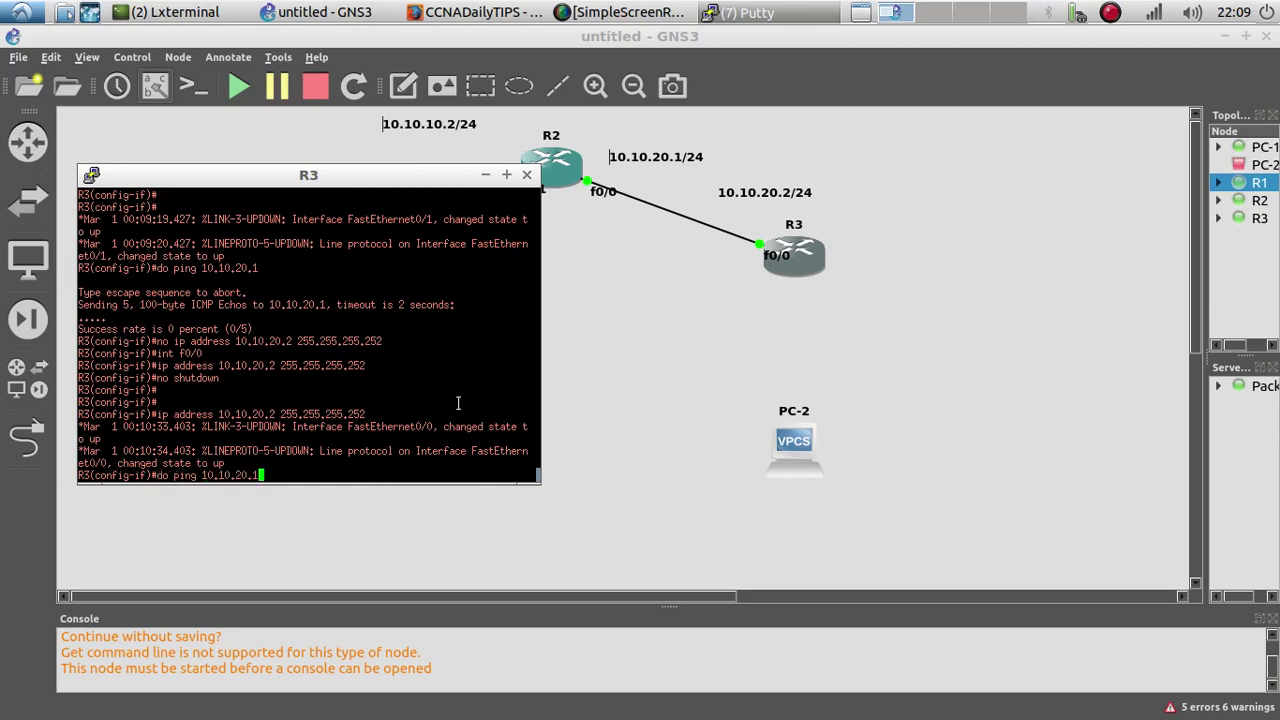
{"action": "key", "text": "Return"}
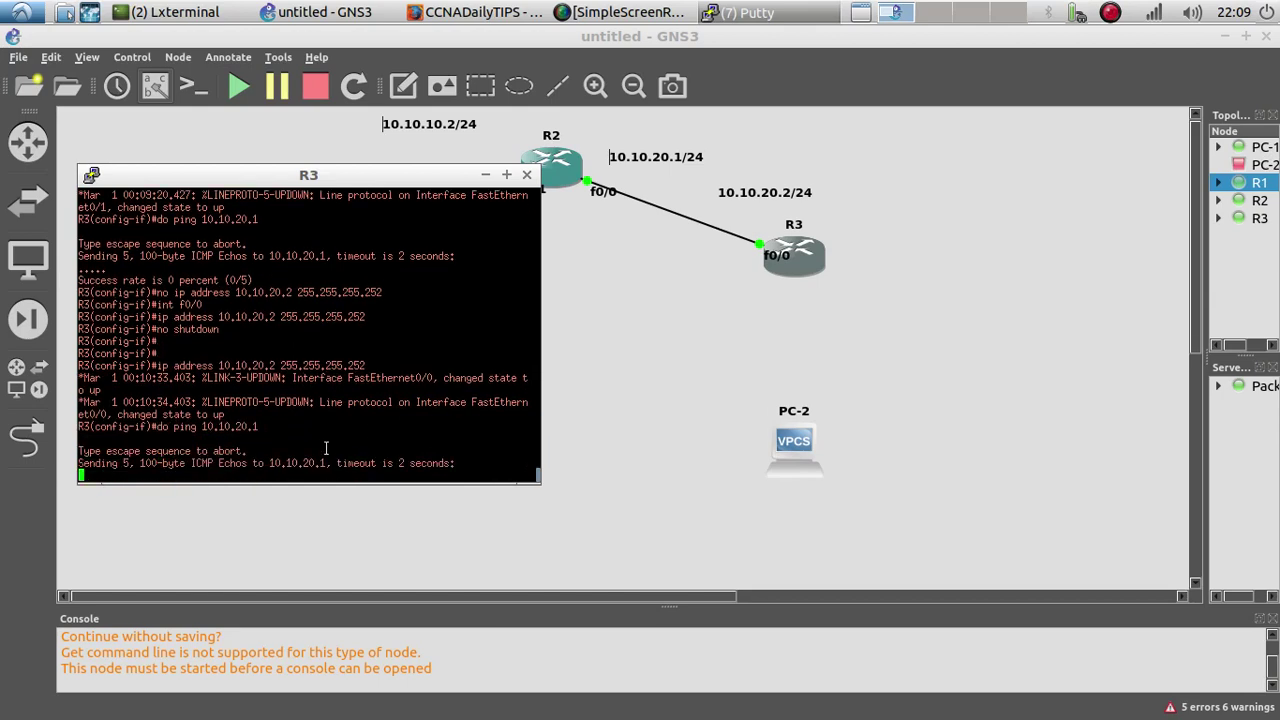
{"action": "left_click_drag", "start_coordinate": [117, 461], "coordinate": [78, 426]}
{"action": "left_click", "coordinate": [723, 364]}
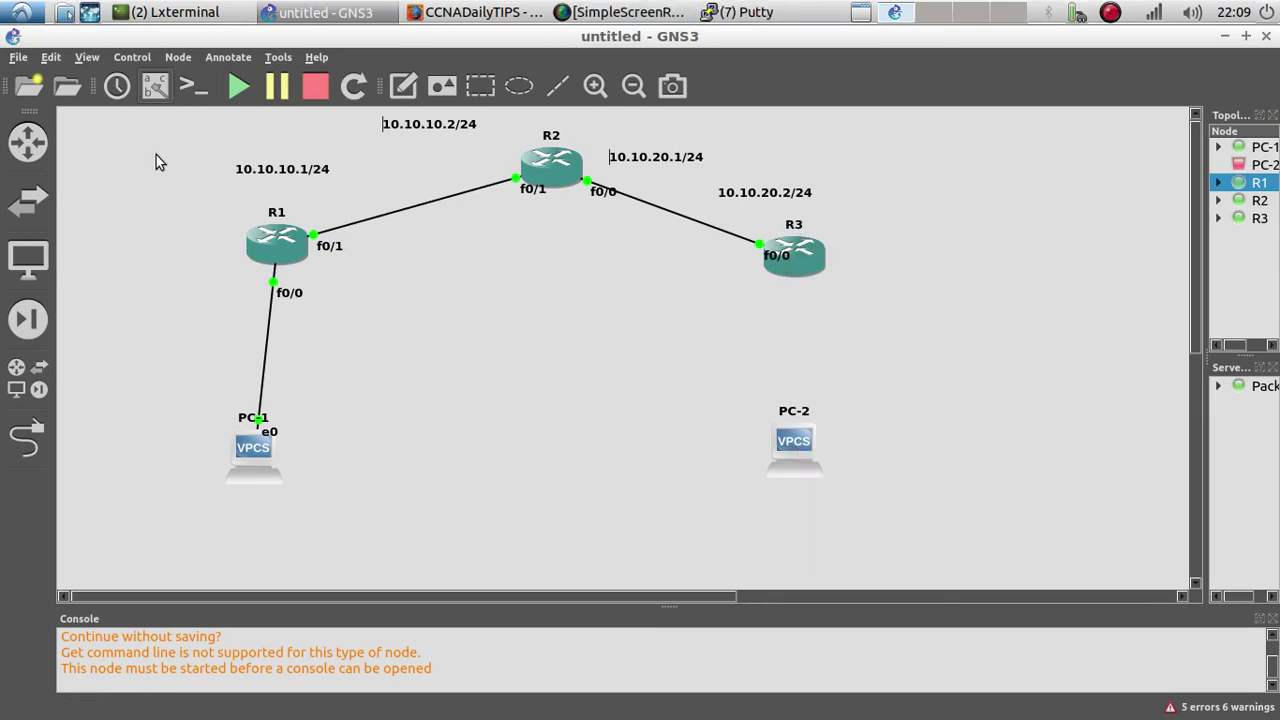
Step: Link PC-2's e0 port to R3's FastEthernet0/1
{"action": "left_click", "coordinate": [27, 437]}
{"action": "left_click", "coordinate": [787, 437]}
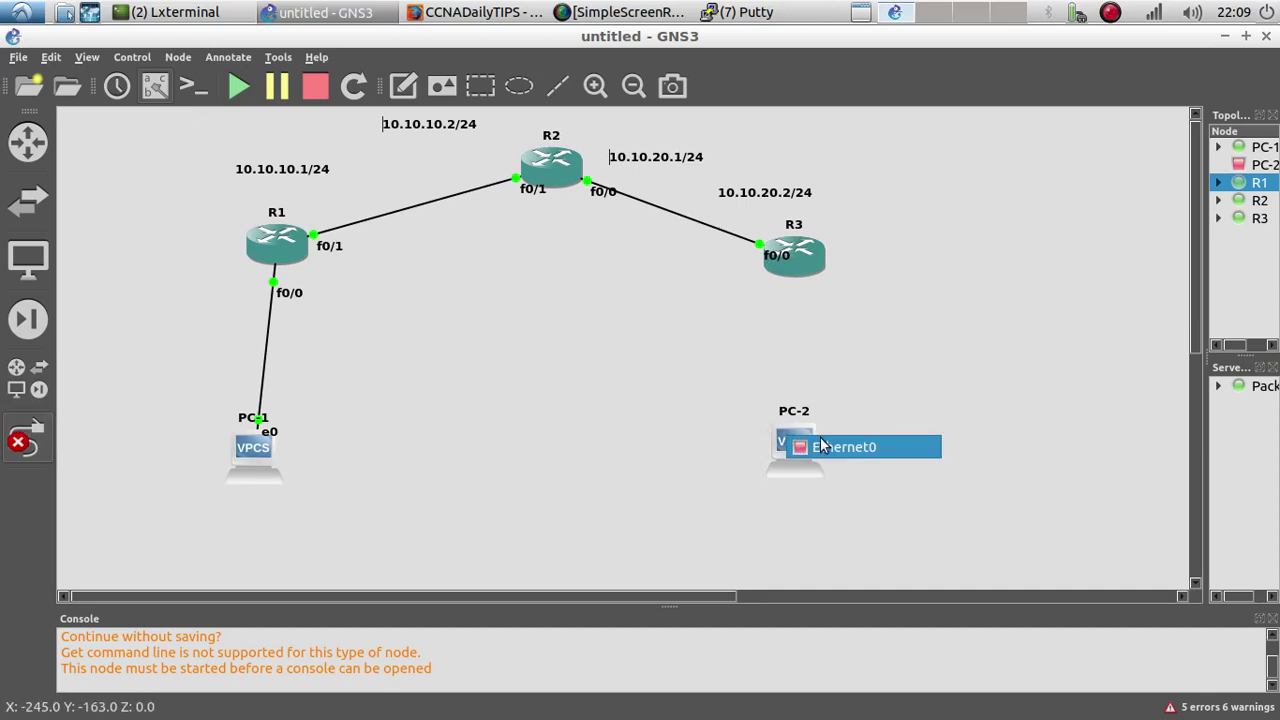
{"action": "left_click", "coordinate": [812, 442]}
{"action": "left_click", "coordinate": [802, 262]}
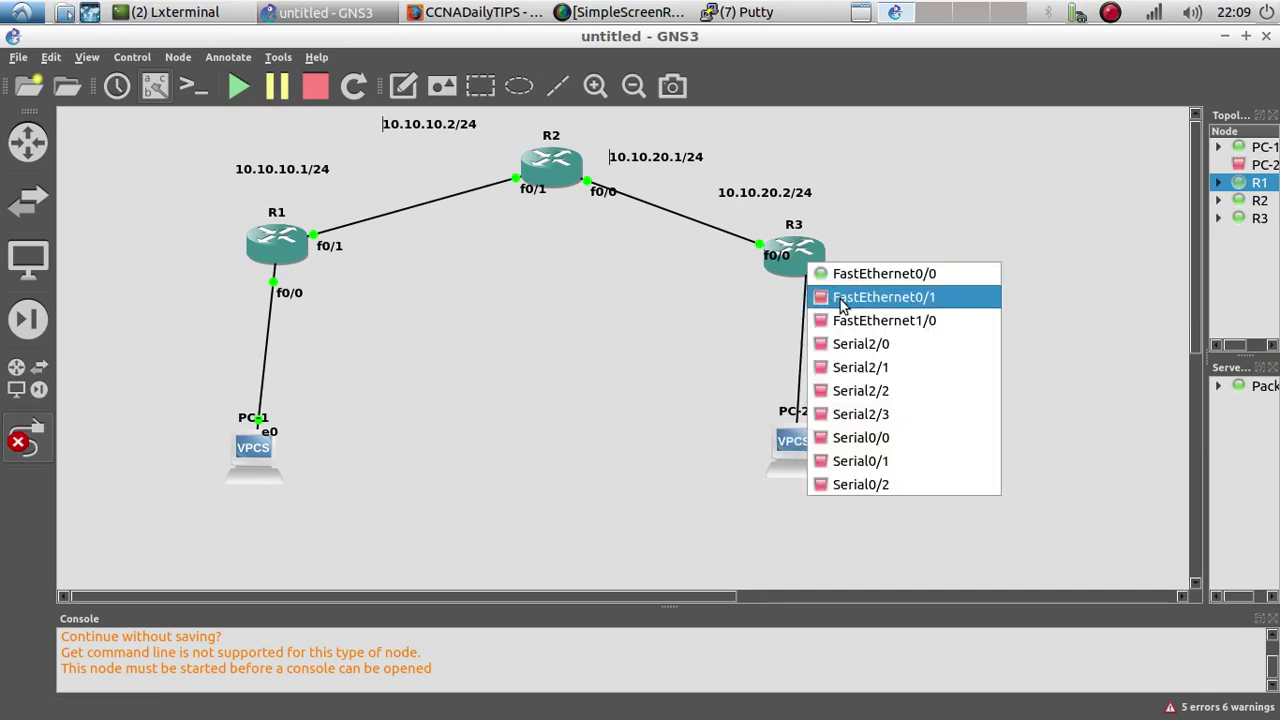
{"action": "left_click", "coordinate": [840, 299]}
{"action": "key", "text": "Escape"}
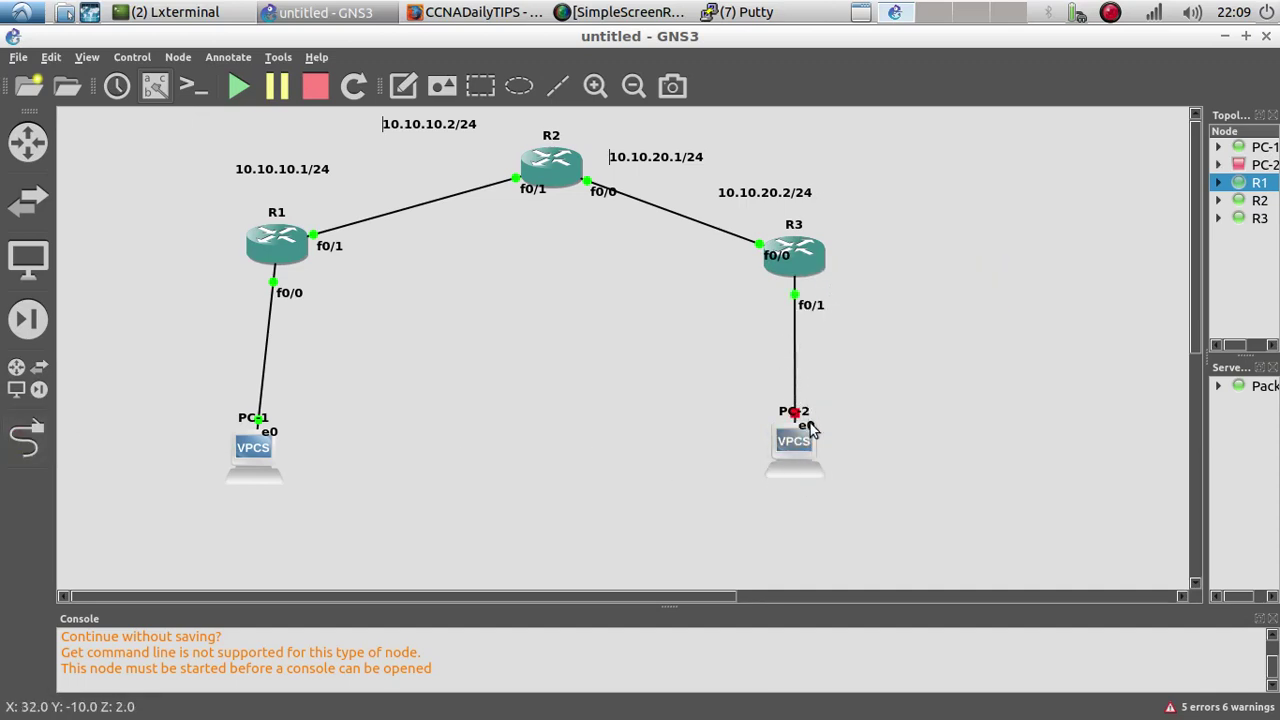
Step: Start PC-2 and open its VPCS console
{"action": "right_click", "coordinate": [796, 447]}
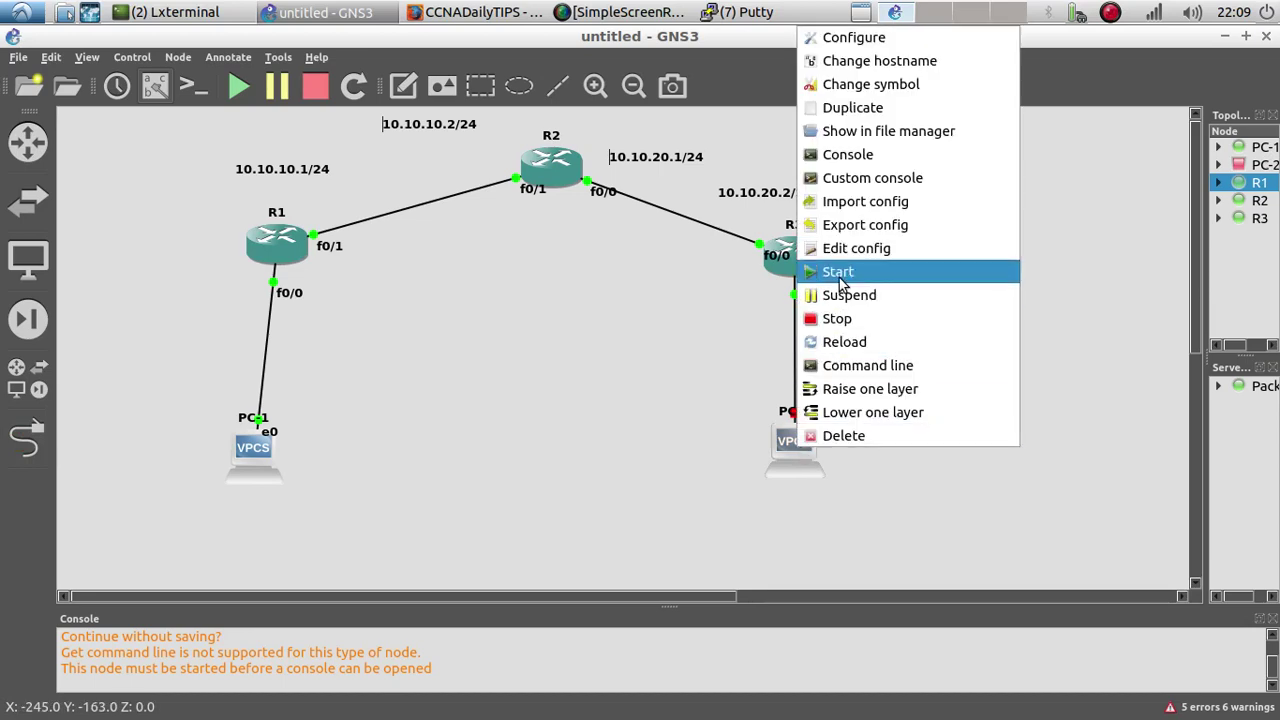
{"action": "left_click", "coordinate": [840, 272]}
{"action": "right_click", "coordinate": [800, 457]}
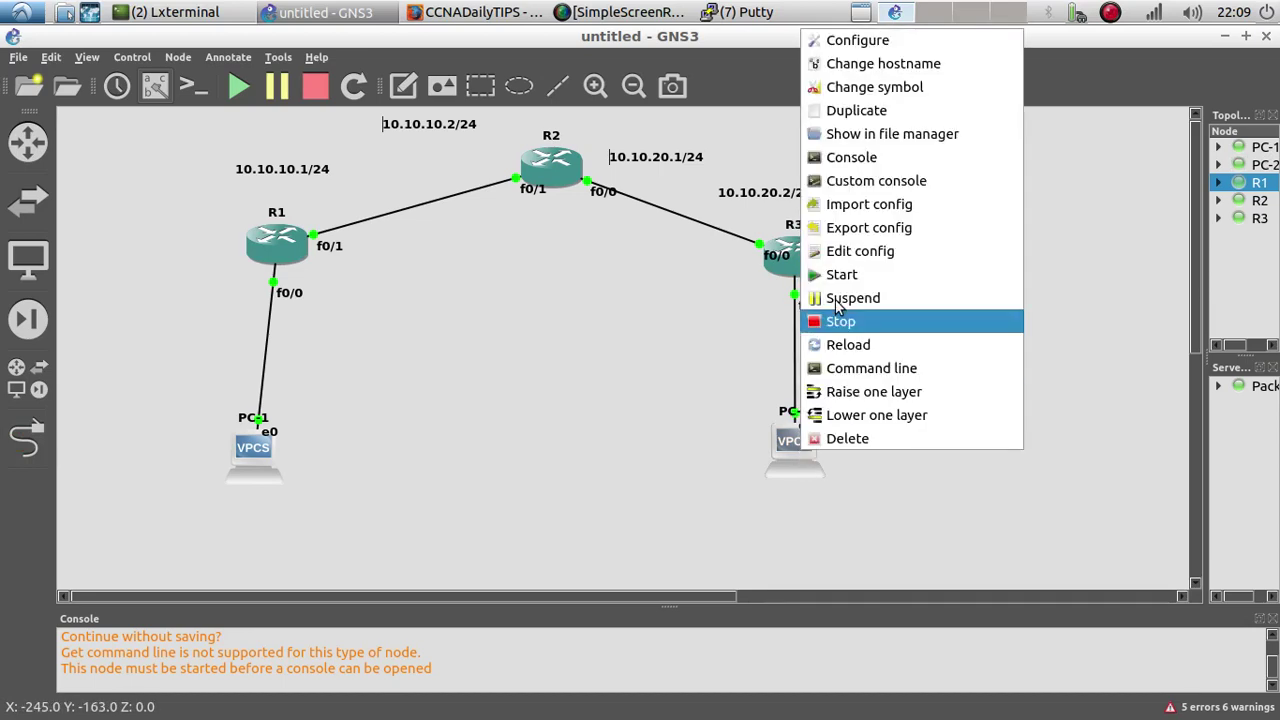
{"action": "left_click", "coordinate": [835, 157]}
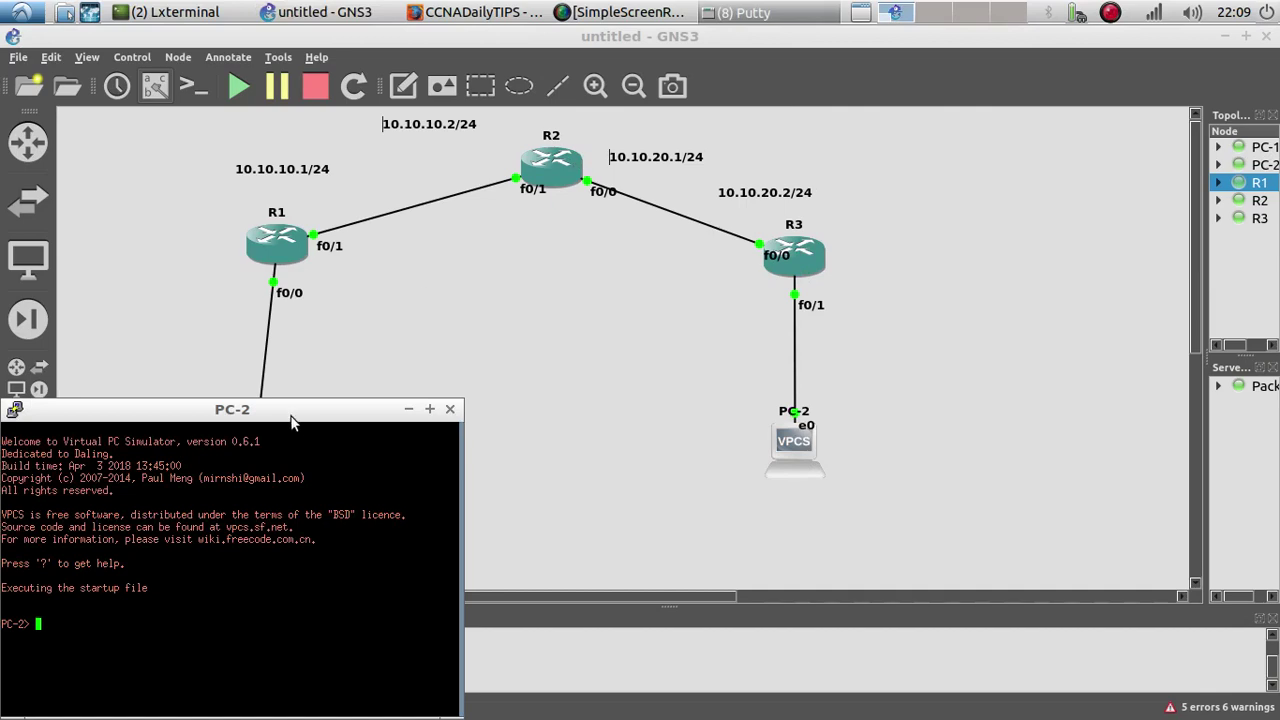
{"action": "left_click_drag", "start_coordinate": [292, 422], "coordinate": [435, 268]}
Step: Give PC-2 the address 192.168.20.2/24 with the ip command
{"action": "type", "text": "ip 192.168.20.2/2"}
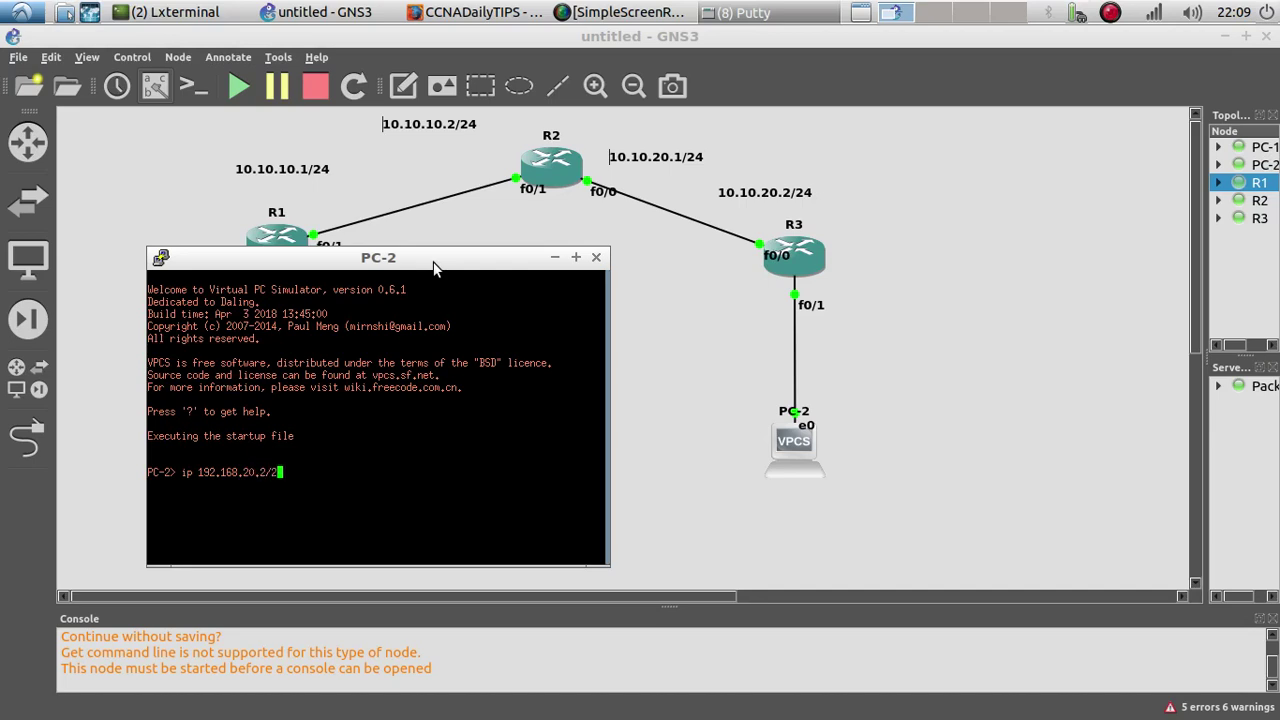
{"action": "type", "text": "4"}
{"action": "key", "text": "Return"}
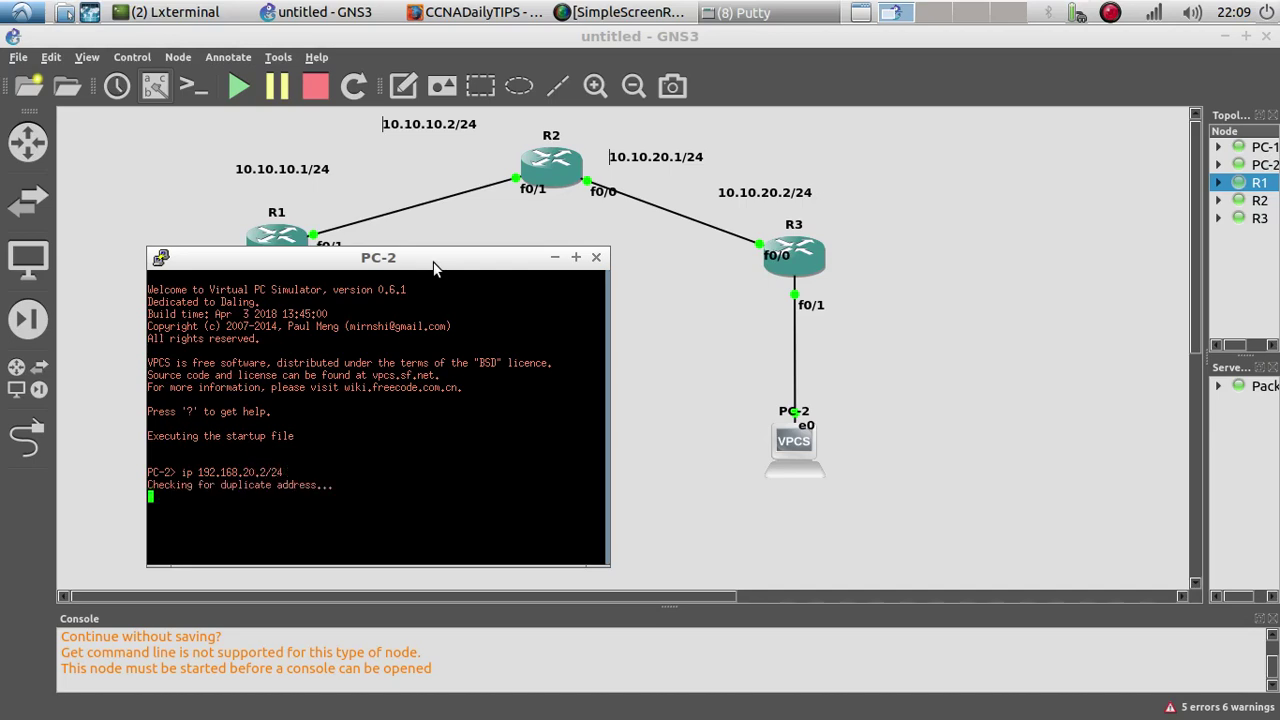
{"action": "right_click", "coordinate": [810, 262]}
{"action": "left_click", "coordinate": [750, 12]}
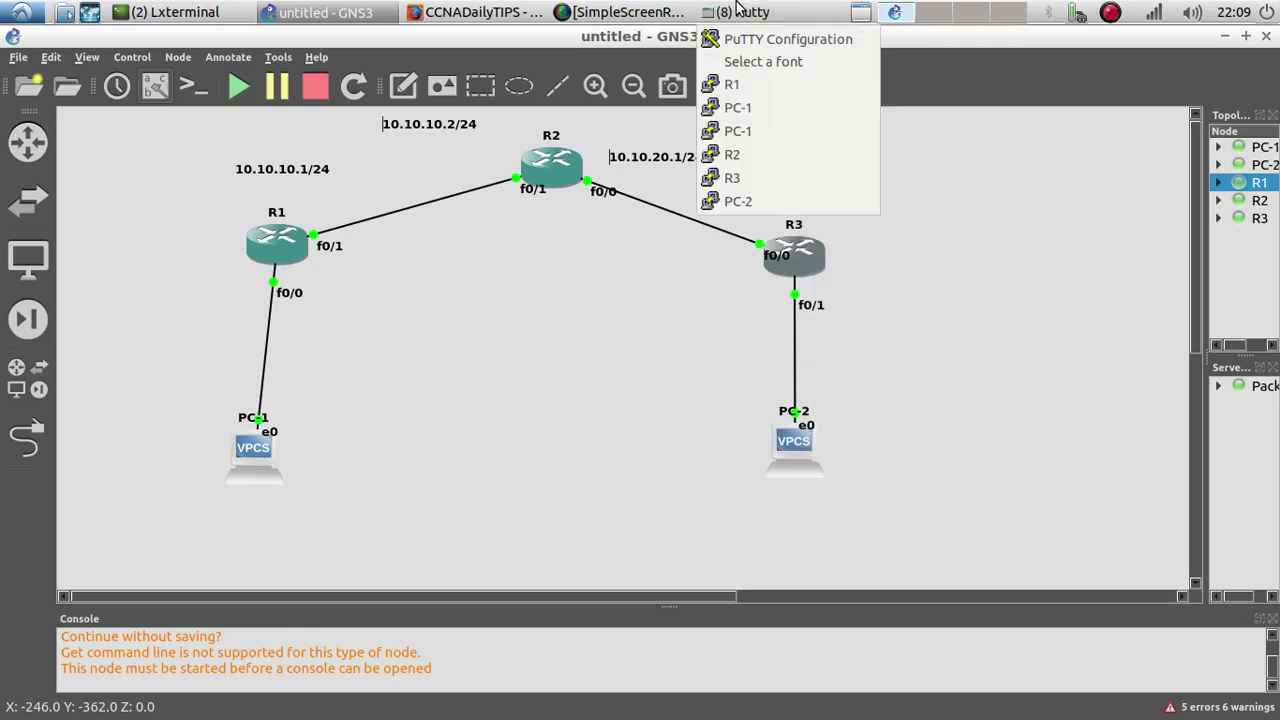
Step: Assign R3's f0/1 192.168.20.1 255.255.255.0 and enable it with no shutdown
{"action": "left_click", "coordinate": [760, 181]}
{"action": "left_click", "coordinate": [322, 372]}
{"action": "key", "text": "Return"}
{"action": "key", "text": "Return"}
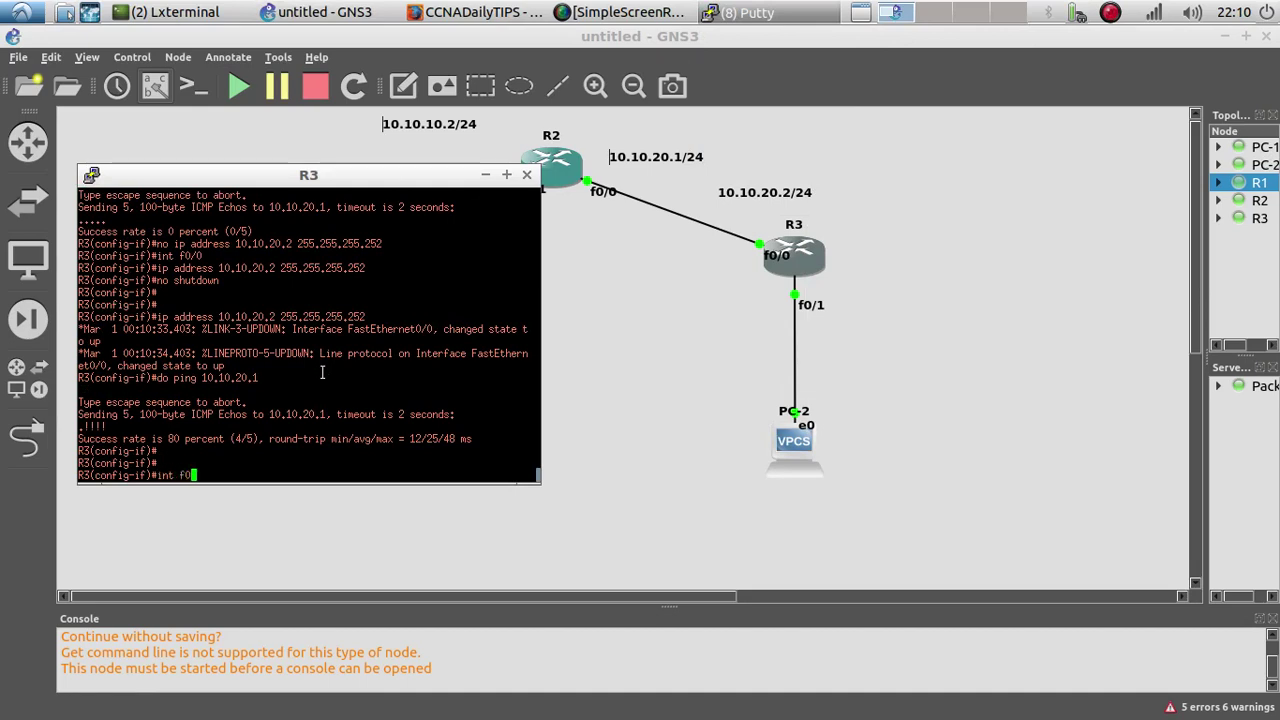
{"action": "type", "text": "int f0/1"}
{"action": "key", "text": "Return"}
{"action": "key", "text": "Return"}
{"action": "key", "text": "Return"}
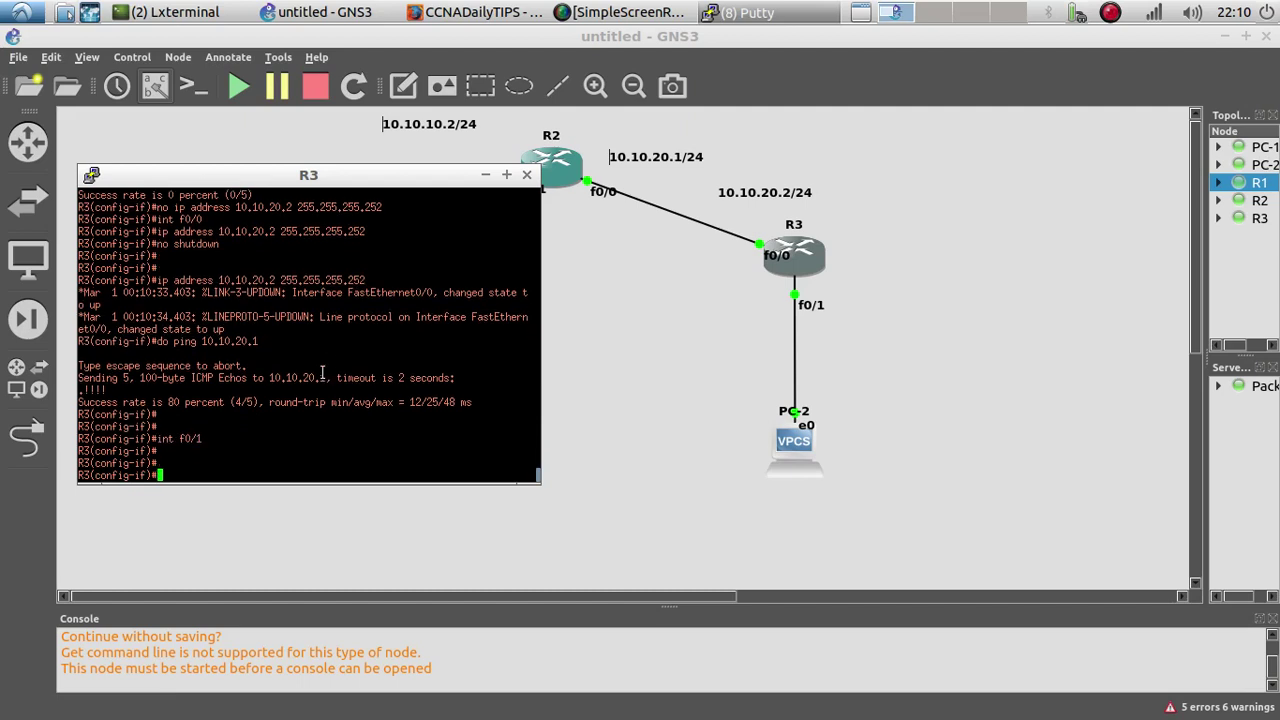
{"action": "type", "text": "ip add"}
{"action": "key", "text": "Tab"}
{"action": "type", "text": "192"}
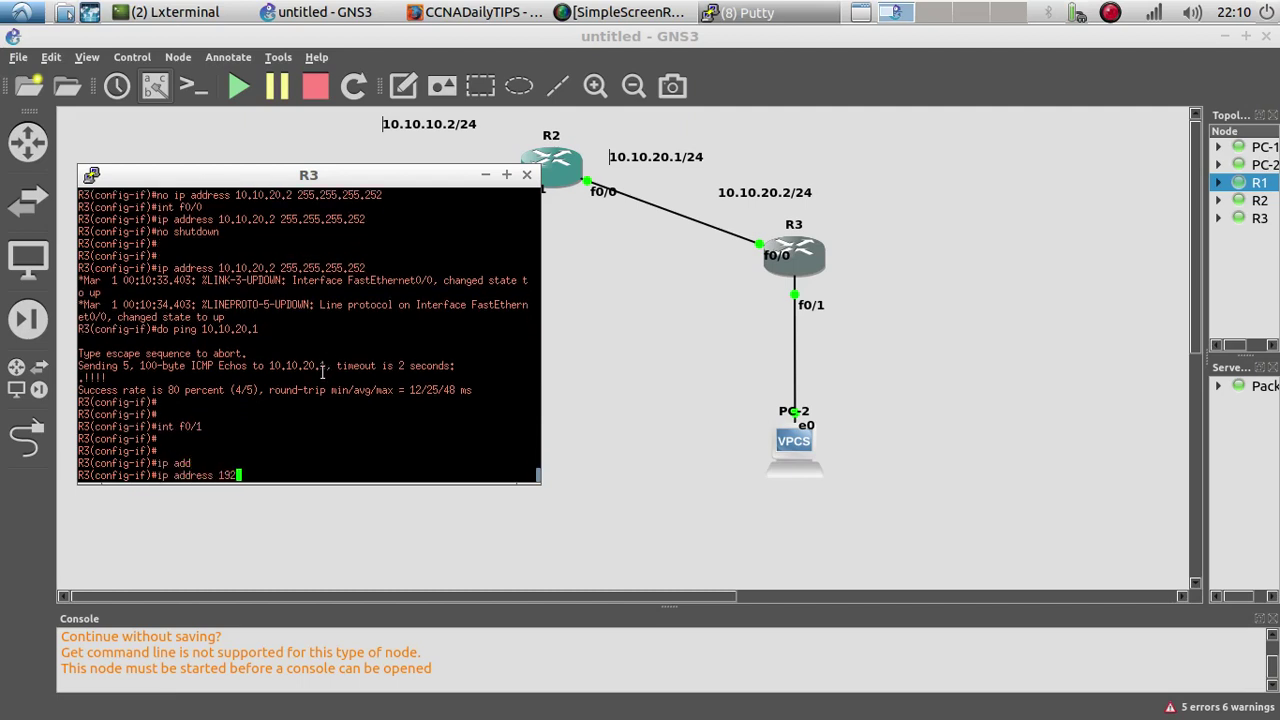
{"action": "type", "text": ".168.20.1 255.255.255.0"}
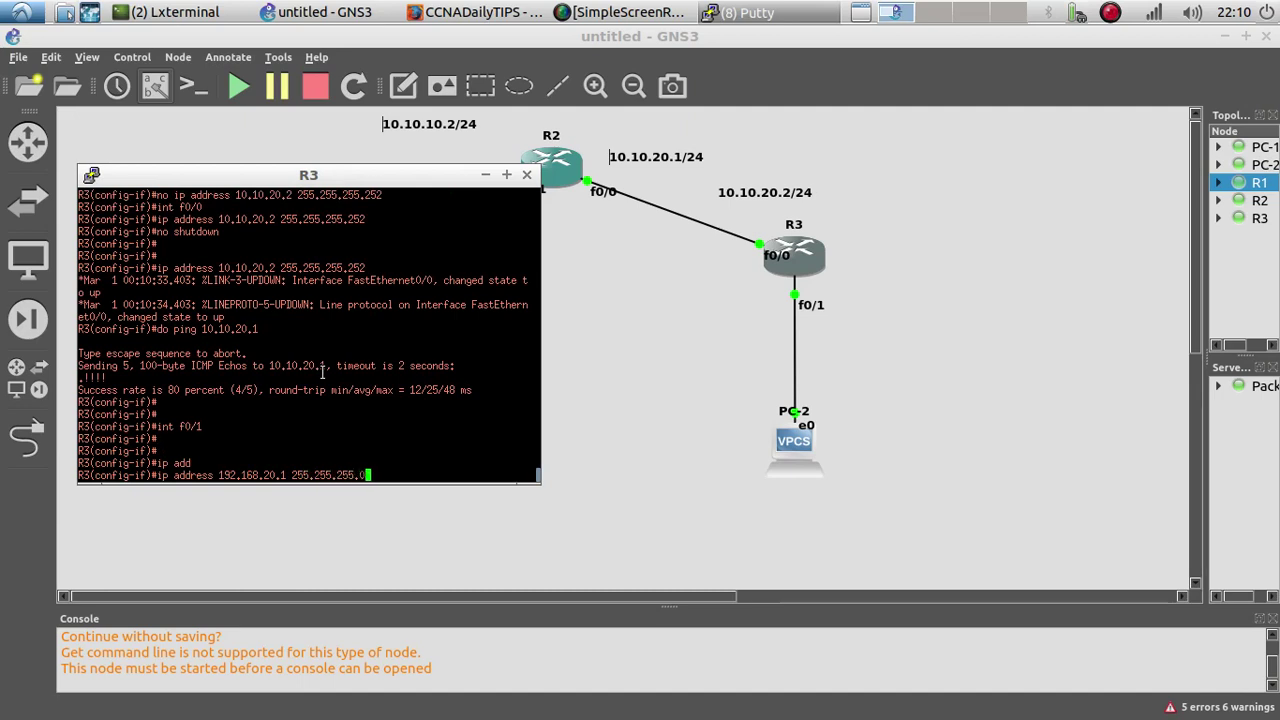
{"action": "key", "text": "Return"}
{"action": "key", "text": "Return"}
{"action": "type", "text": "no shu"}
{"action": "key", "text": "Tab"}
{"action": "key", "text": "Return"}
{"action": "key", "text": "Return"}
{"action": "key", "text": "Return"}
{"action": "key", "text": "Return"}
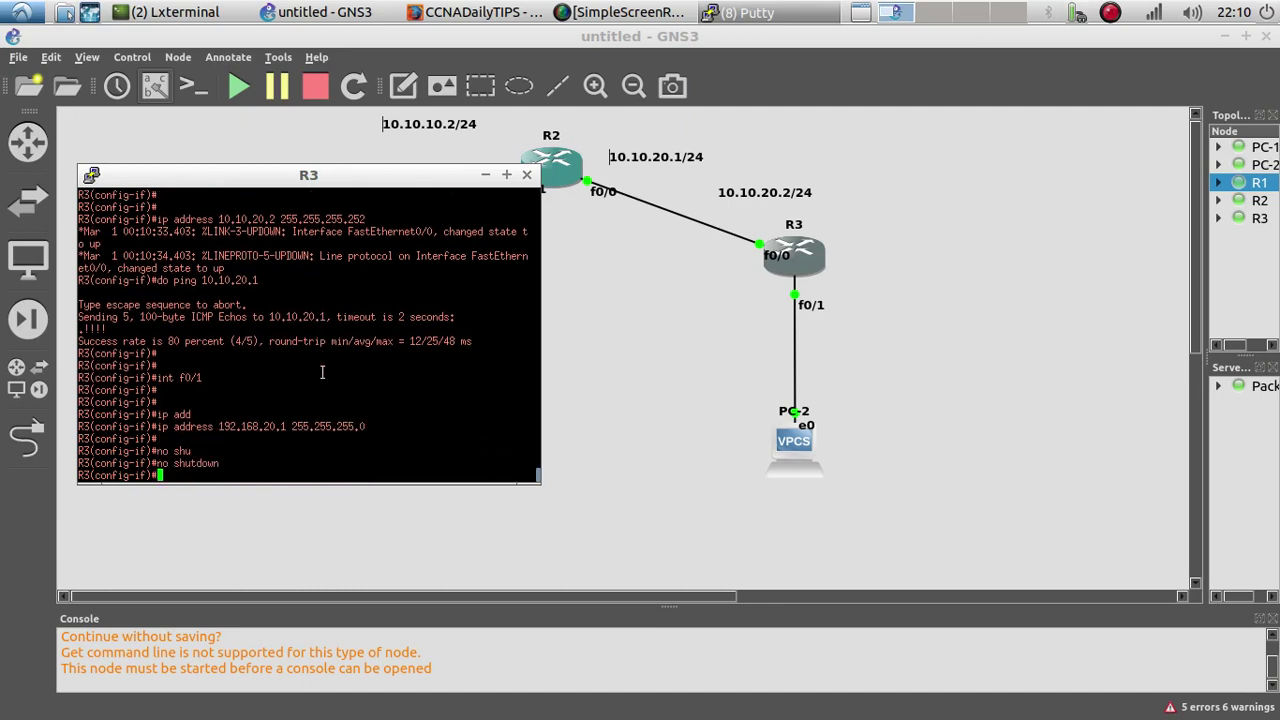
Step: Ping PC-2 at 192.168.20.2 from R3 and confirm the replies
{"action": "type", "text": "do ping 192.168"}
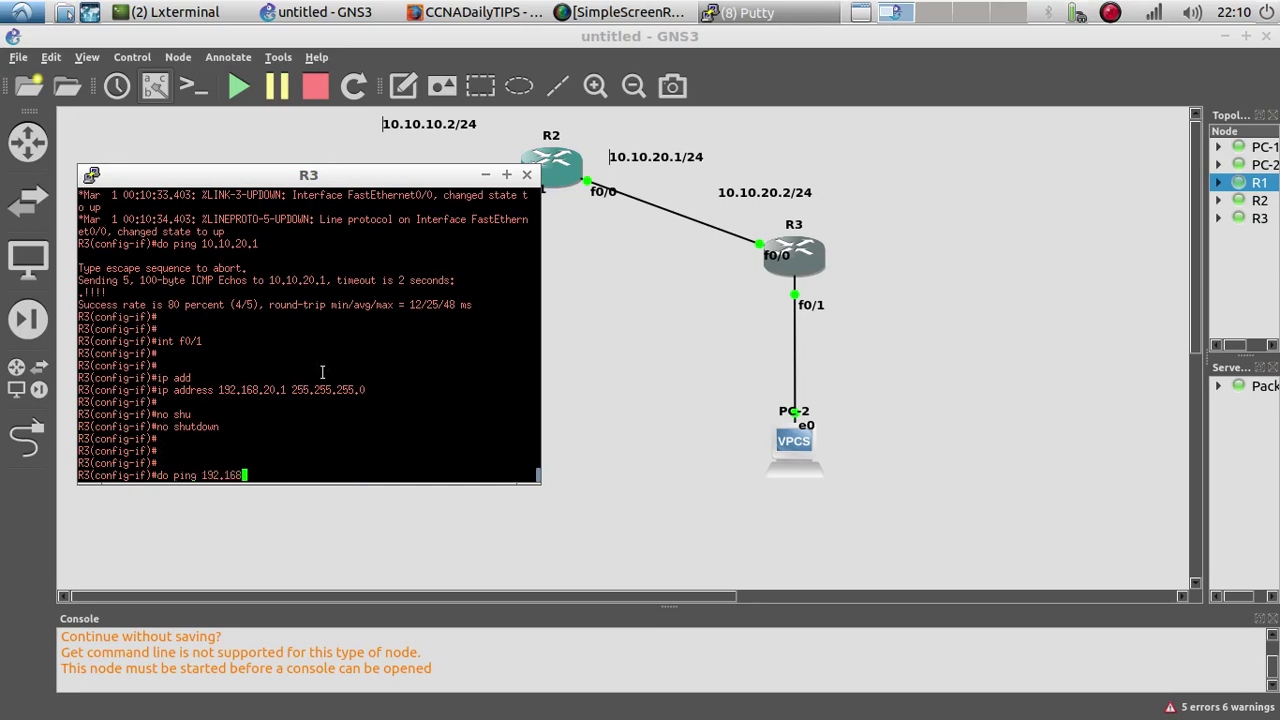
{"action": "type", "text": ".20.2"}
{"action": "key", "text": "Return"}
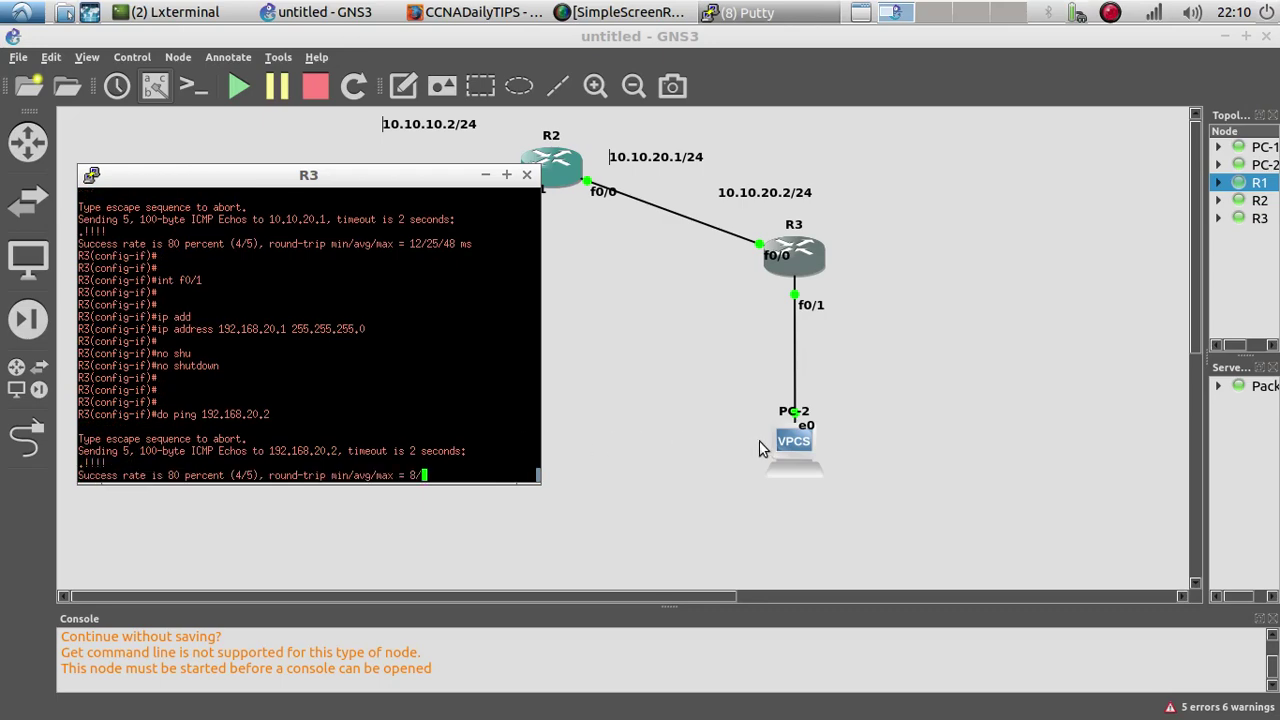
{"action": "left_click_drag", "start_coordinate": [104, 455], "coordinate": [62, 452]}
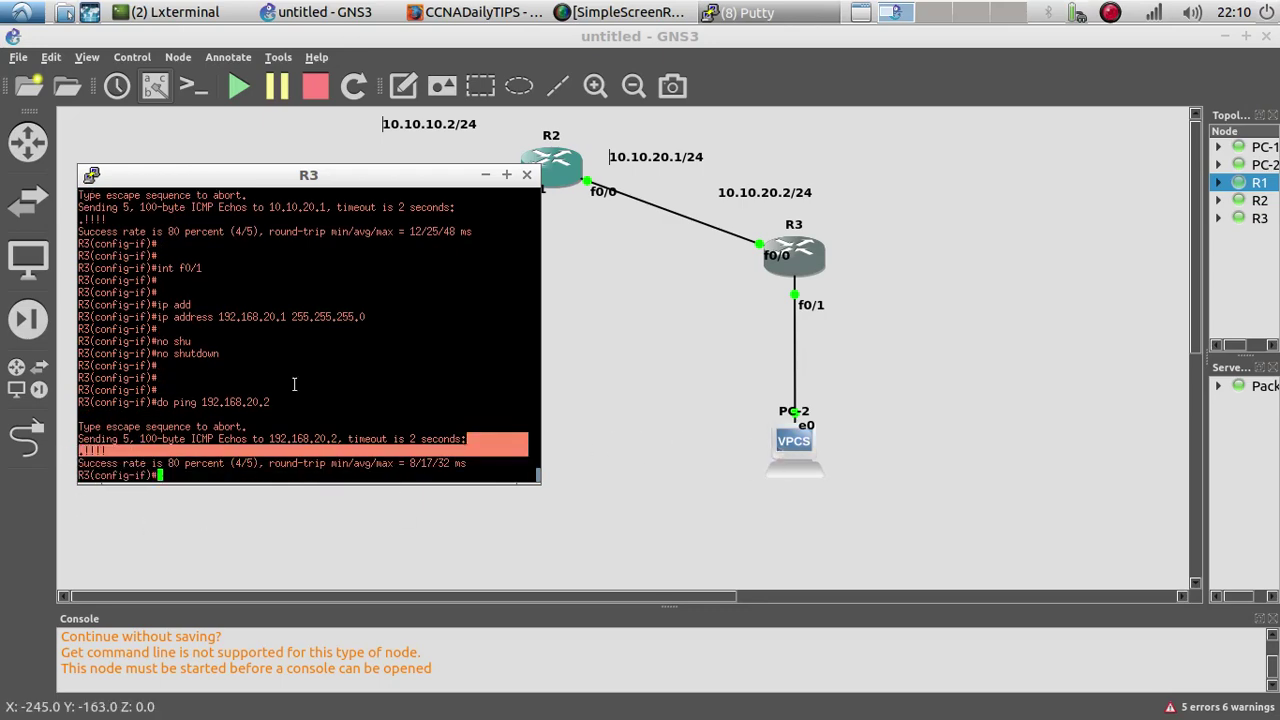
{"action": "left_click", "coordinate": [62, 452]}
{"action": "left_click_drag", "start_coordinate": [340, 175], "coordinate": [916, 167]}
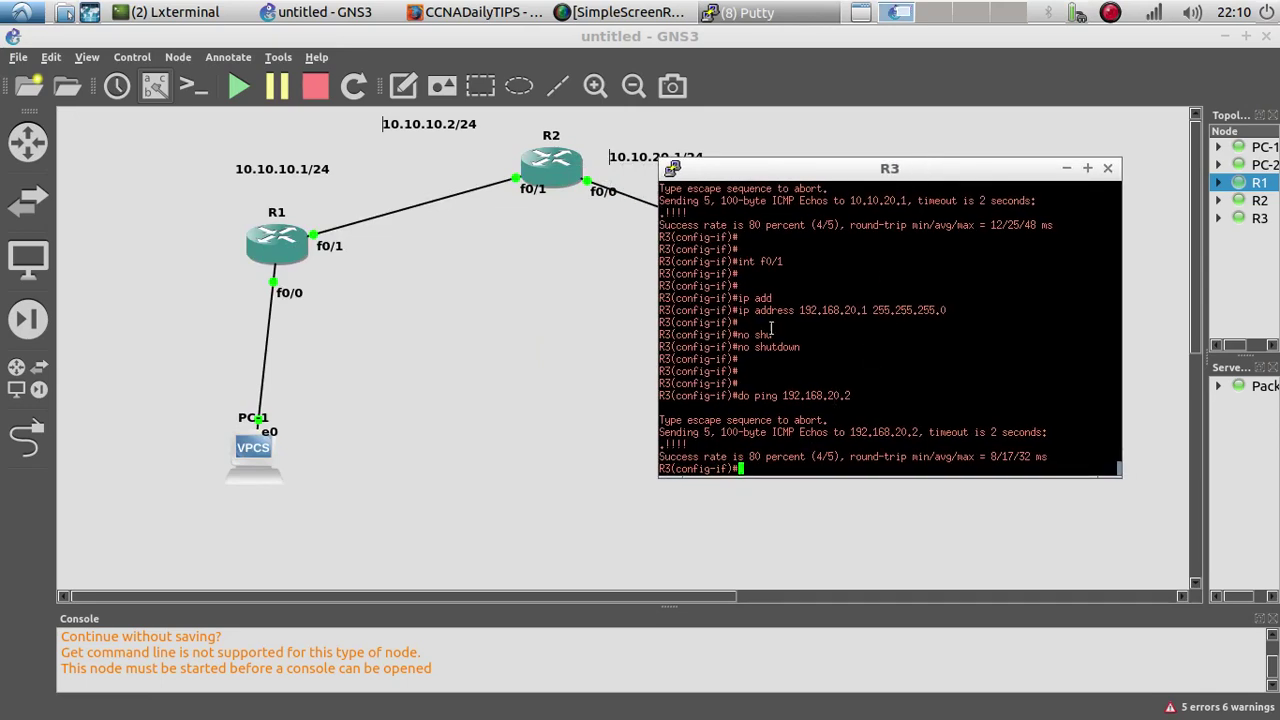
{"action": "left_click", "coordinate": [472, 338]}
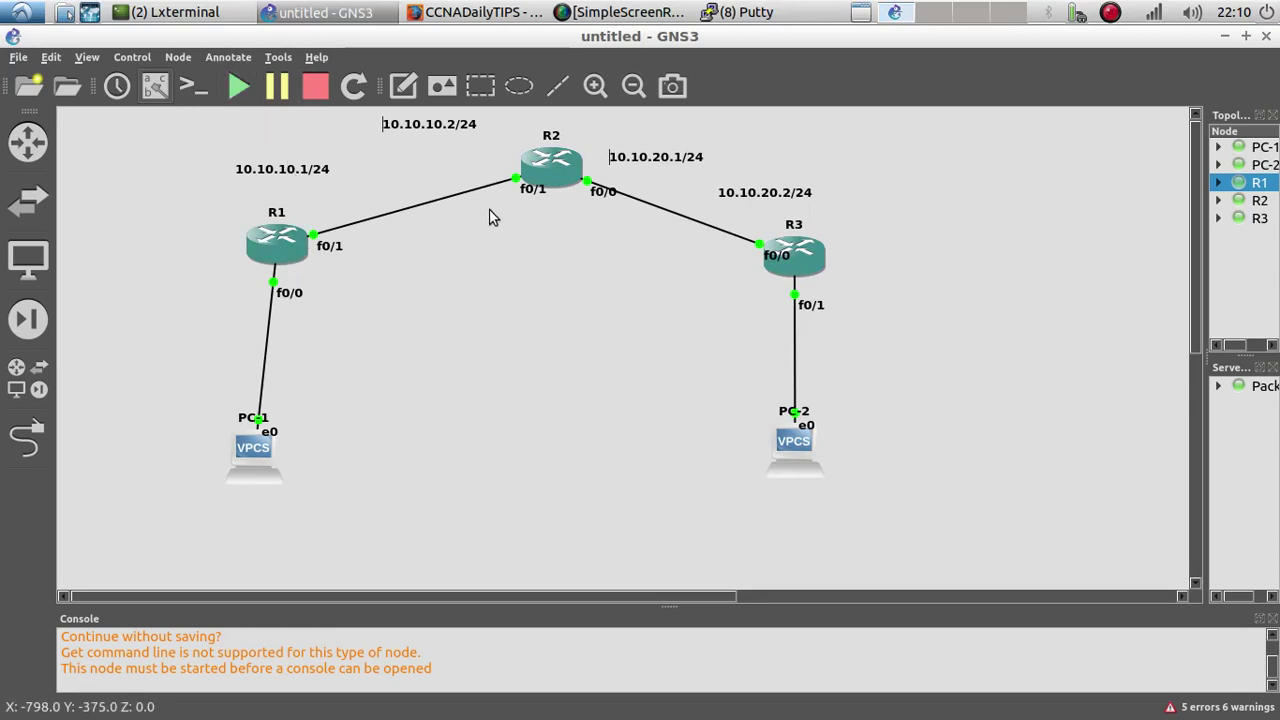
Step: Make two copies of R1's 10.10.10.1/24 link label
{"action": "left_click_drag", "start_coordinate": [305, 172], "coordinate": [700, 318]}
{"action": "right_click", "coordinate": [310, 177]}
{"action": "left_click", "coordinate": [330, 192]}
{"action": "right_click", "coordinate": [366, 313]}
{"action": "left_click", "coordinate": [400, 317]}
Step: Change the label beside R3's f0/1 to 192.168.20.0/24
{"action": "right_click", "coordinate": [700, 318]}
{"action": "left_click", "coordinate": [735, 346]}
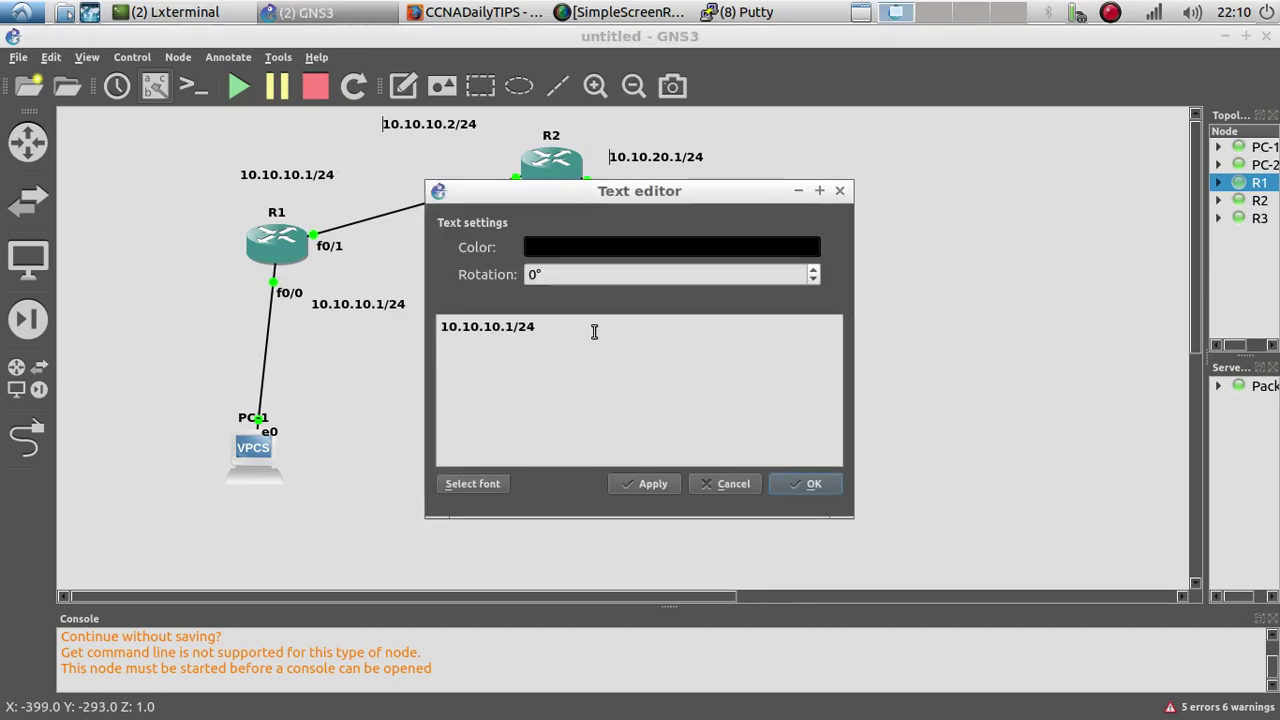
{"action": "left_click_drag", "start_coordinate": [594, 331], "coordinate": [440, 325]}
{"action": "type", "text": "192.168"}
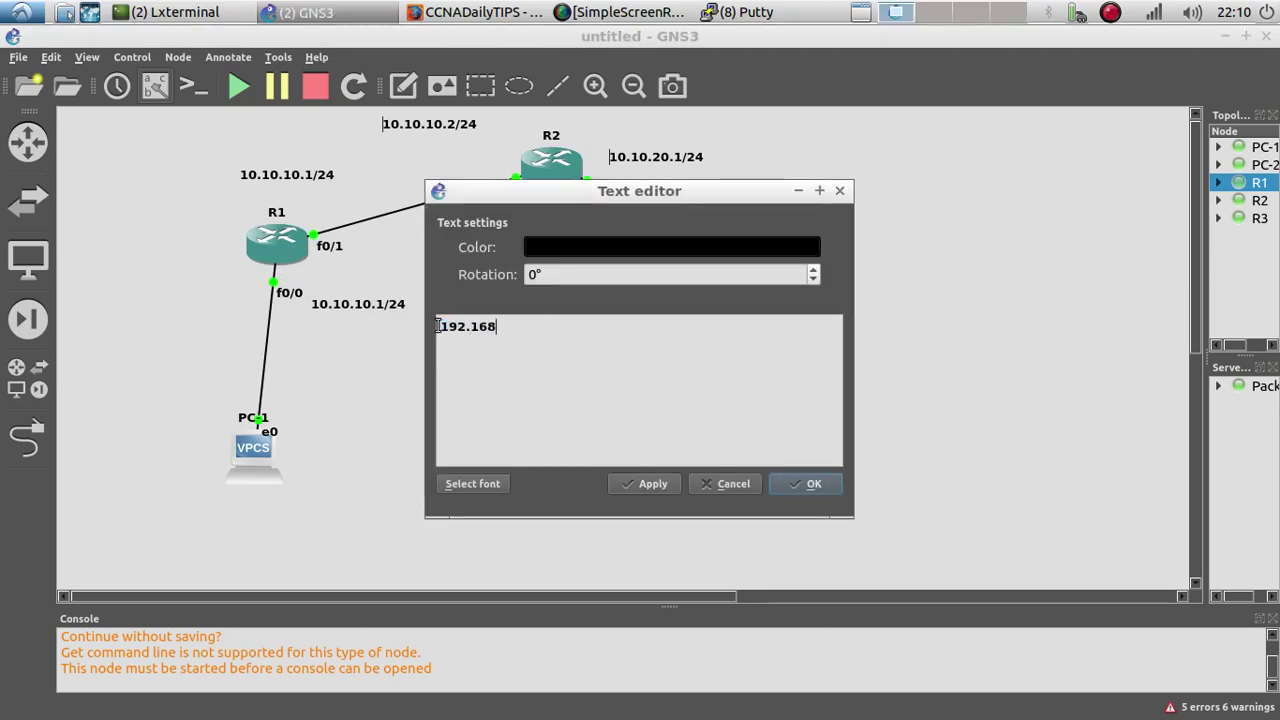
{"action": "type", "text": ".20.0/24"}
{"action": "key", "text": "ctrl+a"}
{"action": "key", "text": "ctrl+c"}
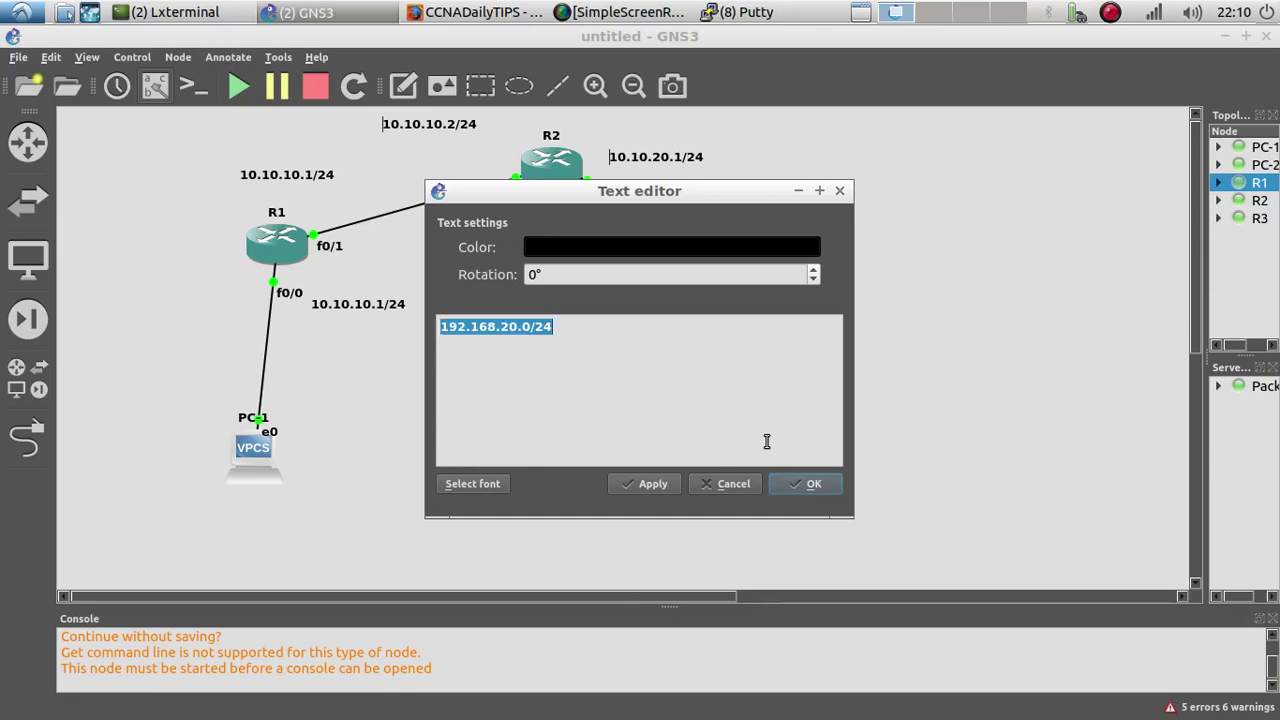
{"action": "left_click", "coordinate": [800, 484]}
Step: Change the copied label below R1 to 192.168.10.0/24
{"action": "left_click", "coordinate": [378, 312]}
{"action": "right_click", "coordinate": [376, 306]}
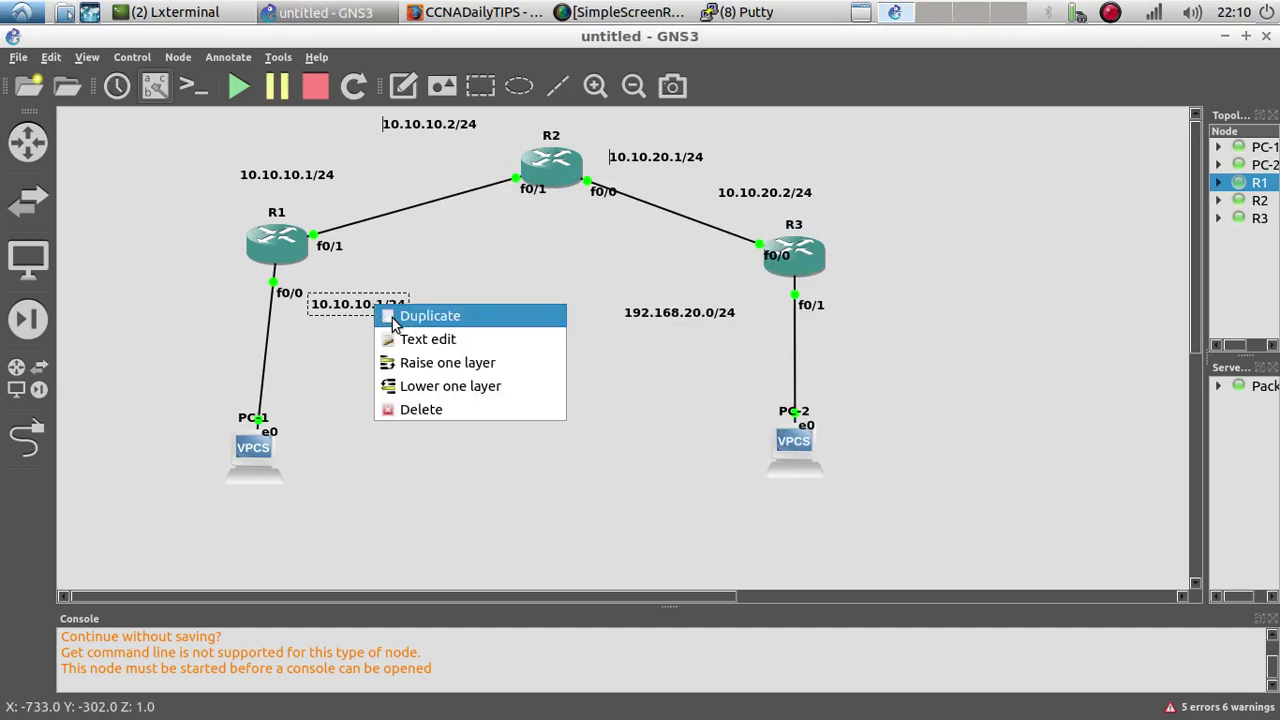
{"action": "left_click", "coordinate": [410, 339]}
{"action": "left_click_drag", "start_coordinate": [549, 331], "coordinate": [430, 323]}
{"action": "key", "text": "ctrl+v"}
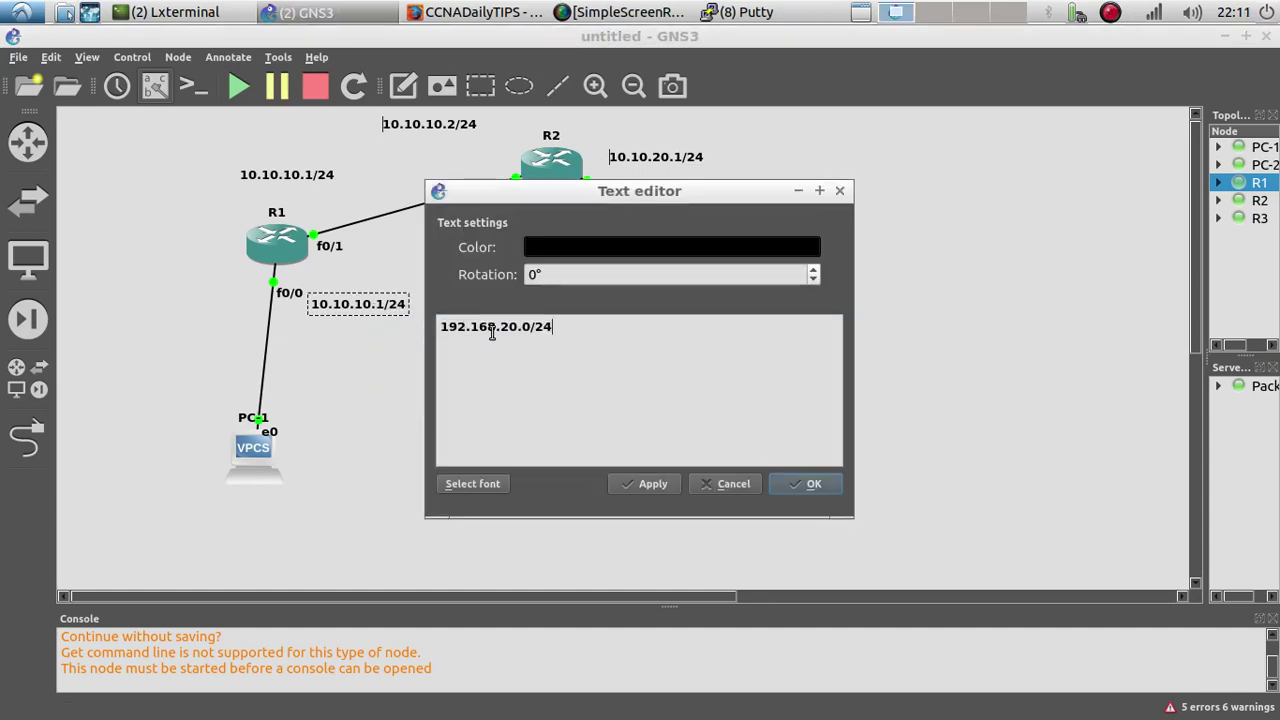
{"action": "double_click", "coordinate": [511, 330]}
{"action": "type", "text": "10"}
{"action": "left_click", "coordinate": [815, 483]}
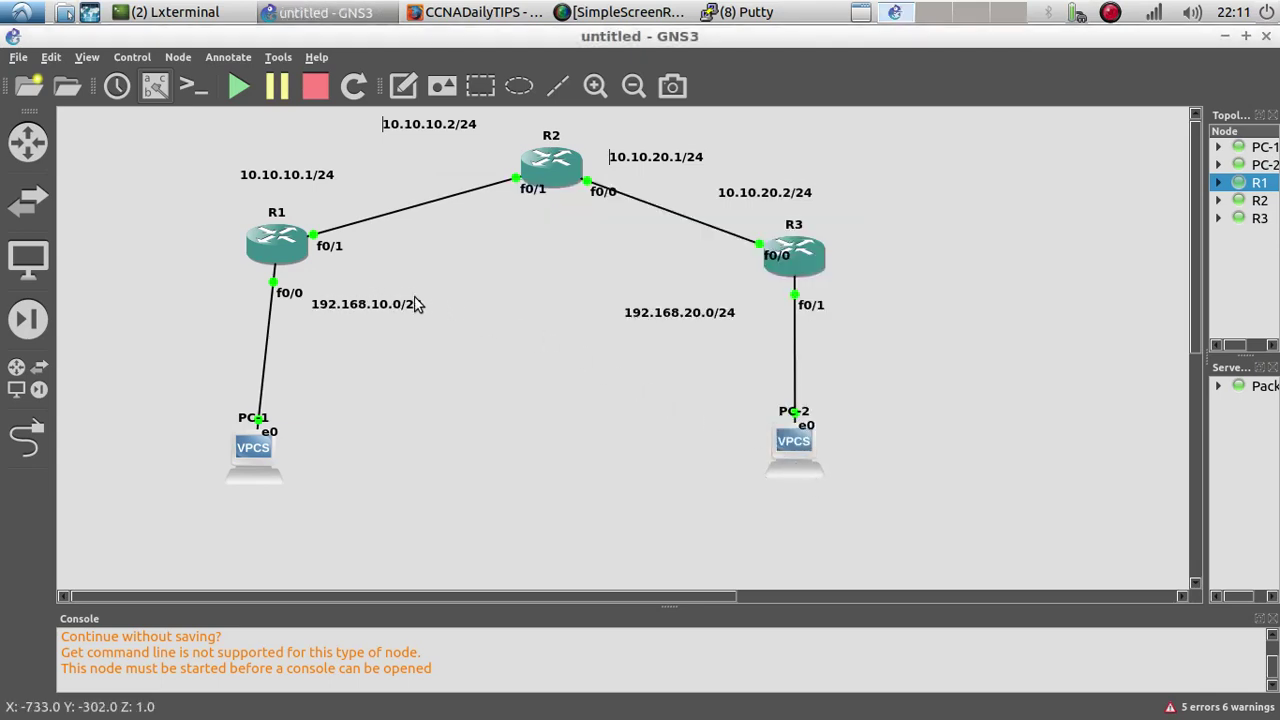
Step: Place the 192.168.10.0/24 and 192.168.20.0/24 labels beside the PC-1 and PC-2 links
{"action": "left_click_drag", "start_coordinate": [388, 330], "coordinate": [383, 338]}
{"action": "left_click_drag", "start_coordinate": [677, 326], "coordinate": [697, 343]}
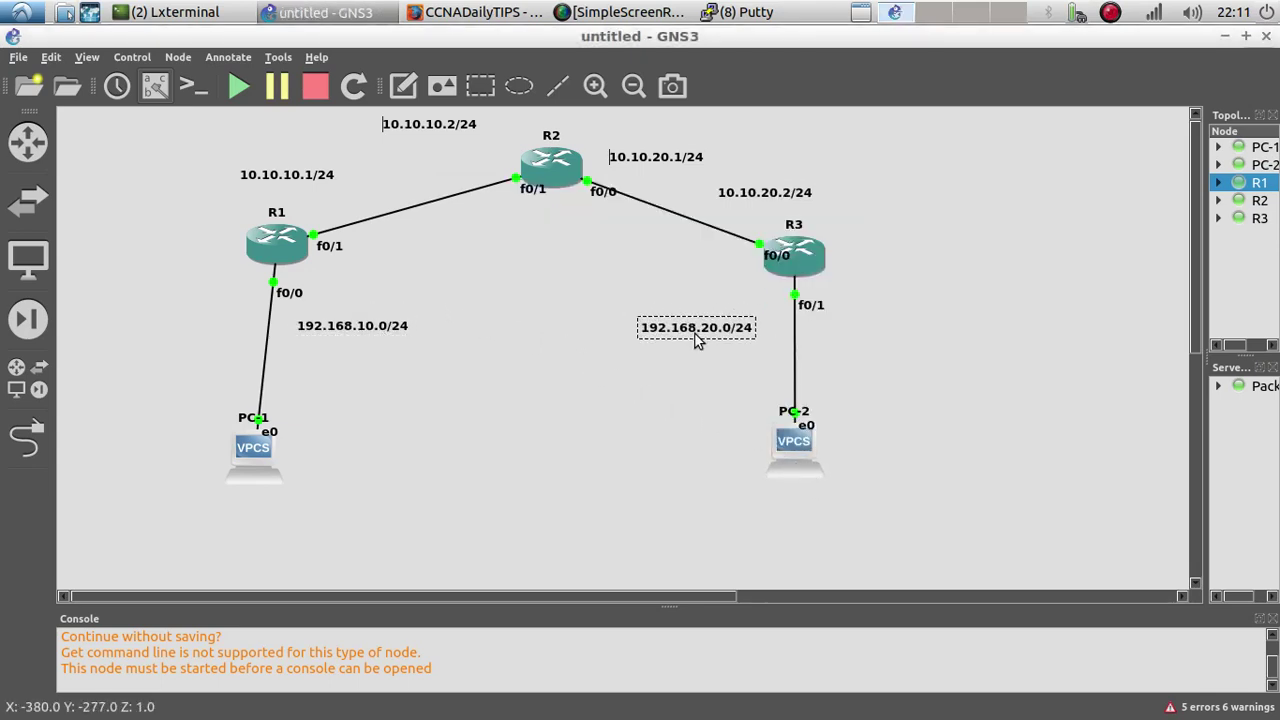
{"action": "right_click", "coordinate": [295, 248]}
{"action": "left_click", "coordinate": [245, 246]}
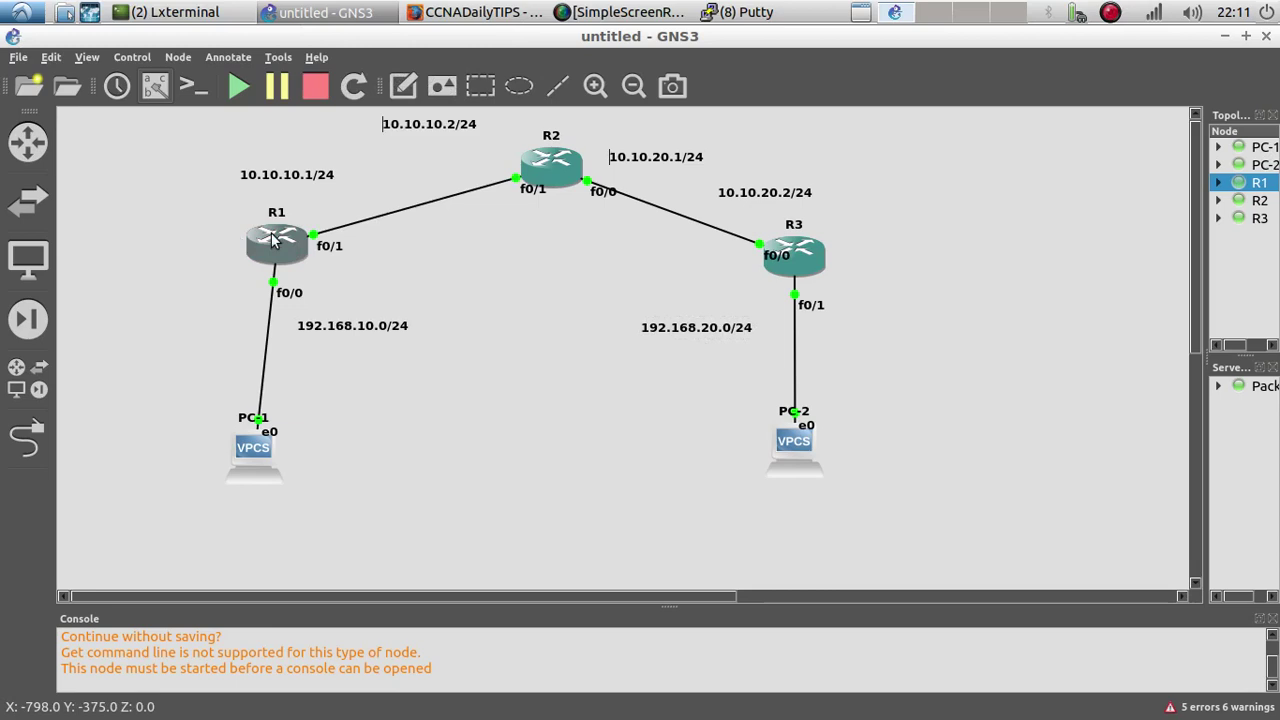
{"action": "left_click", "coordinate": [740, 12]}
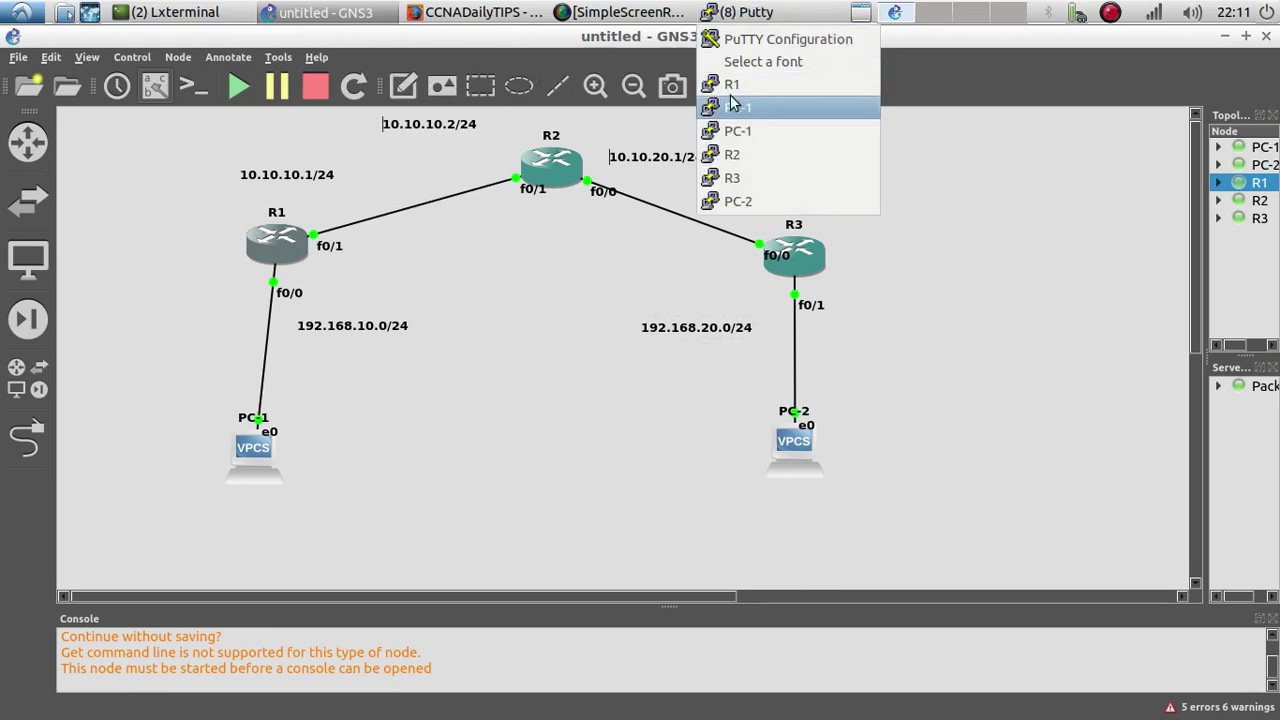
Step: Enter OSPF process 1 configuration on R1 with router ospf 1
{"action": "left_click", "coordinate": [737, 84]}
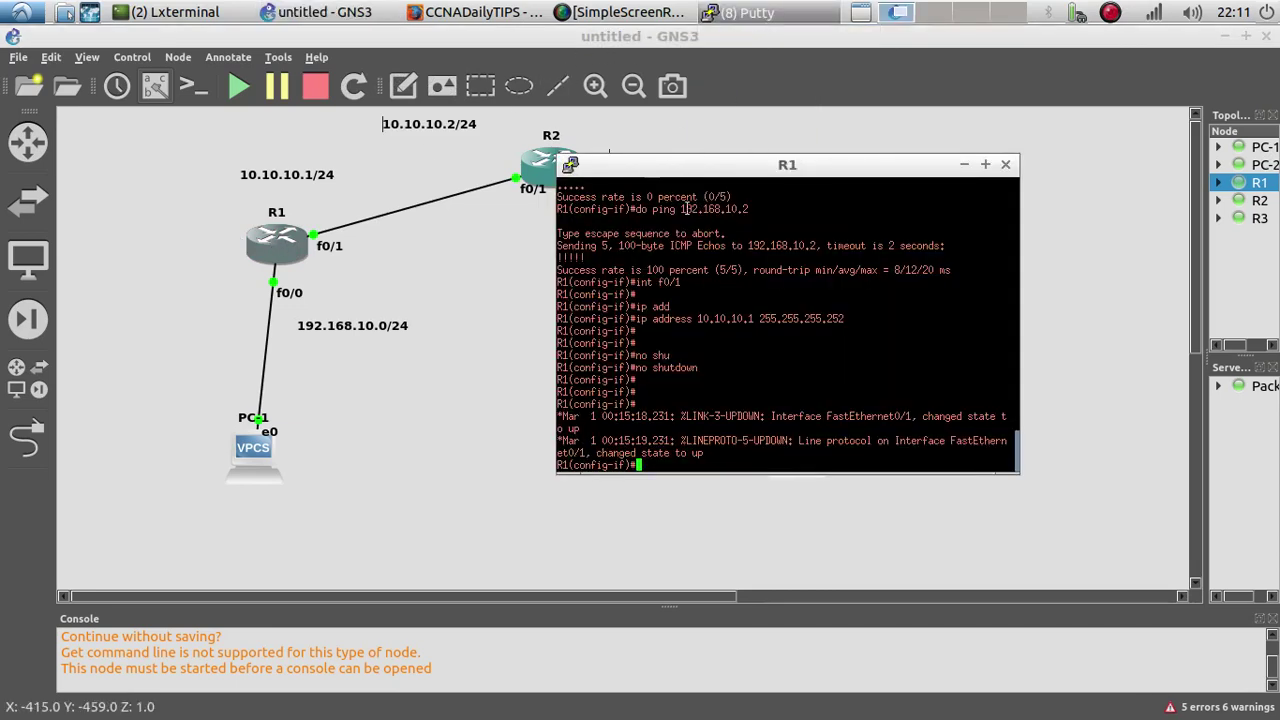
{"action": "key", "text": "Return"}
{"action": "key", "text": "Return"}
{"action": "key", "text": "Return"}
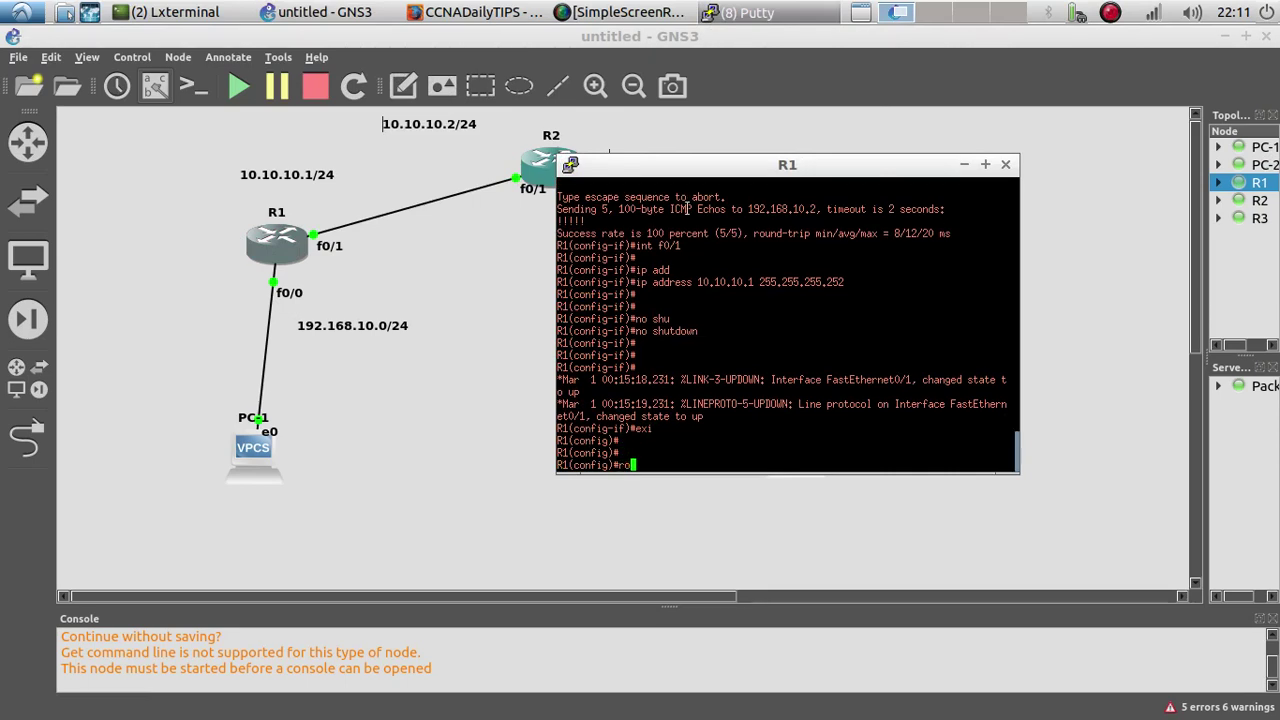
{"action": "type", "text": "router oi"}
{"action": "key", "text": "Tab"}
{"action": "key", "text": "Tab"}
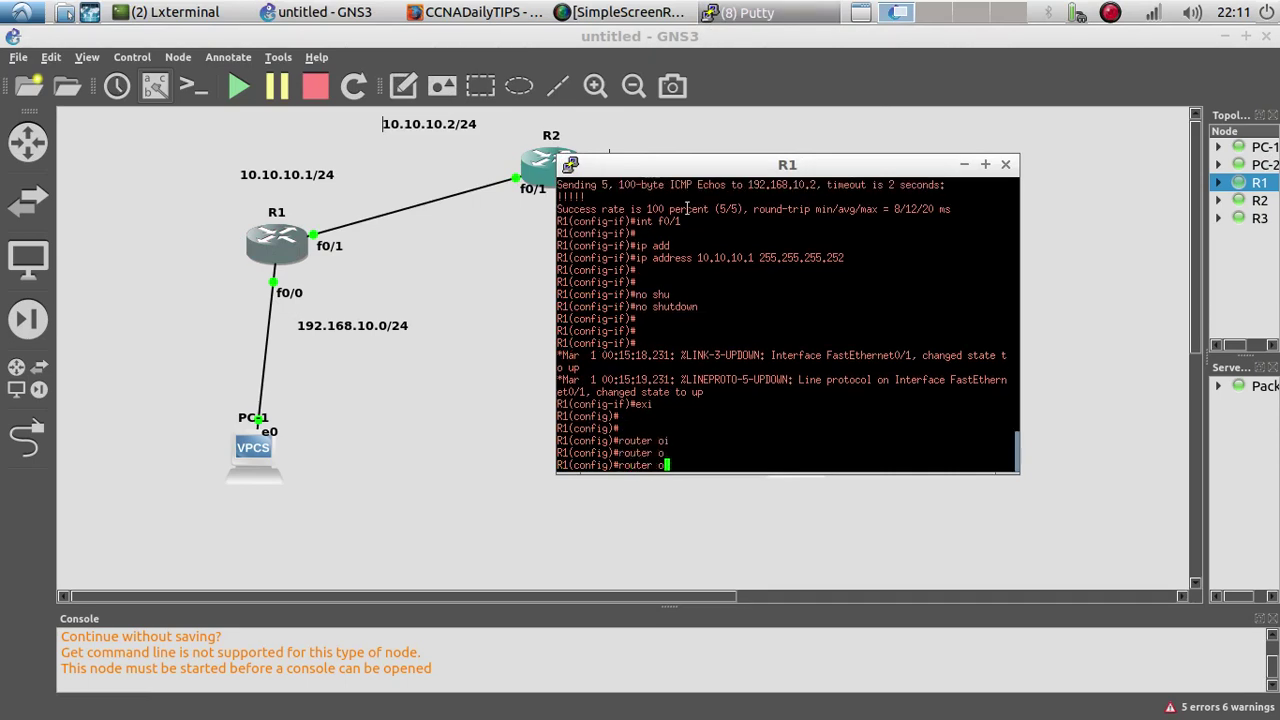
{"action": "type", "text": "sp"}
Step: Advertise network 192.168.10.0 0.0.0.255 in area 0 on R1
{"action": "key", "text": "Tab"}
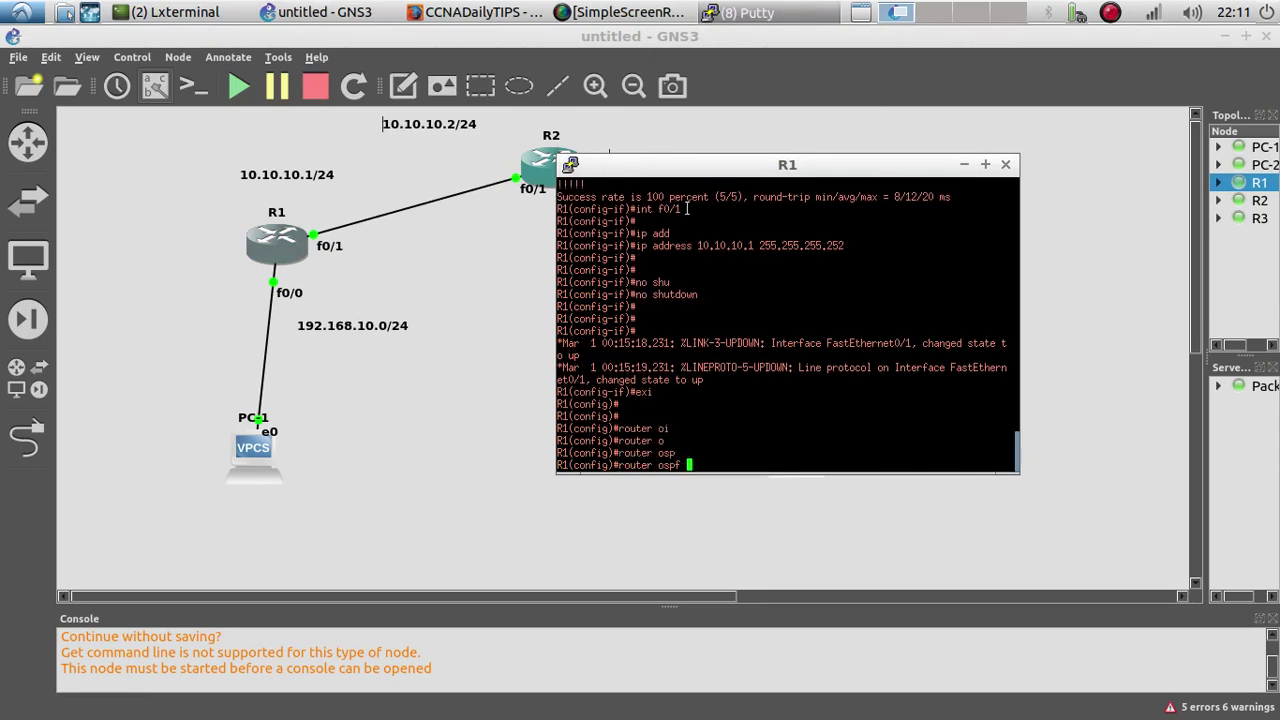
{"action": "type", "text": "1"}
{"action": "key", "text": "Return"}
{"action": "key", "text": "Return"}
{"action": "type", "text": "net"}
{"action": "key", "text": "Tab"}
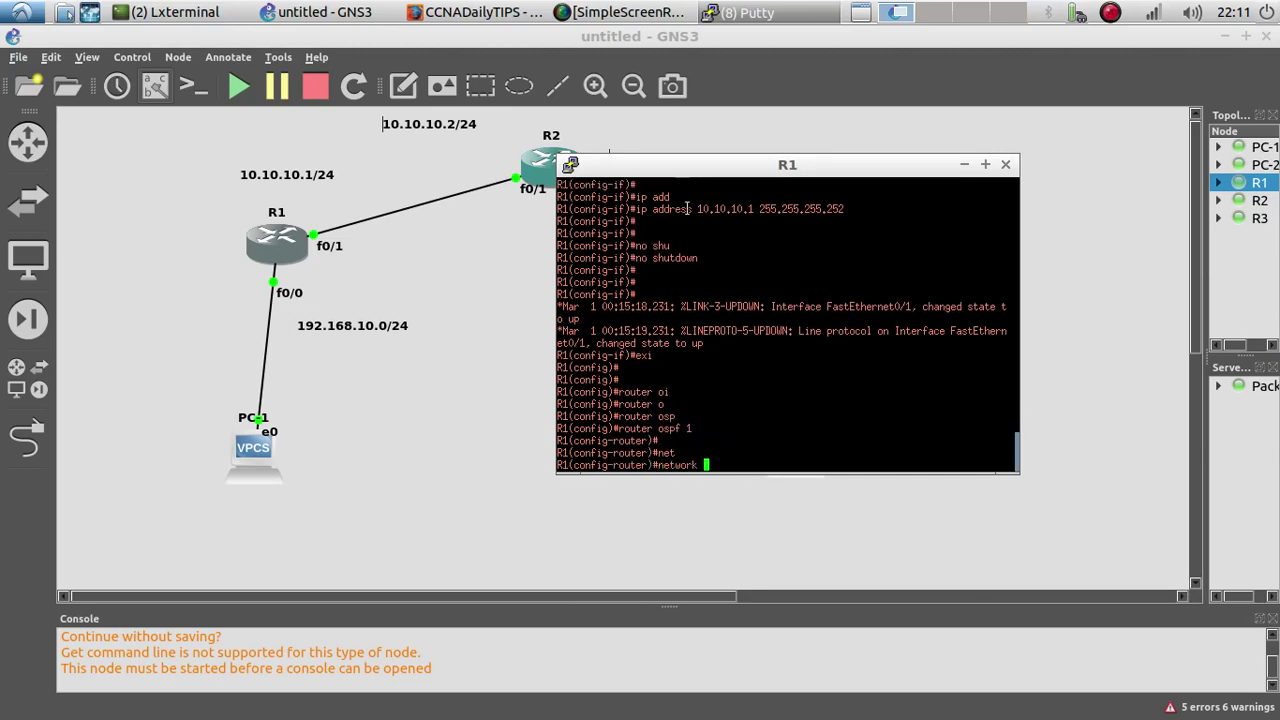
{"action": "type", "text": "192.168"}
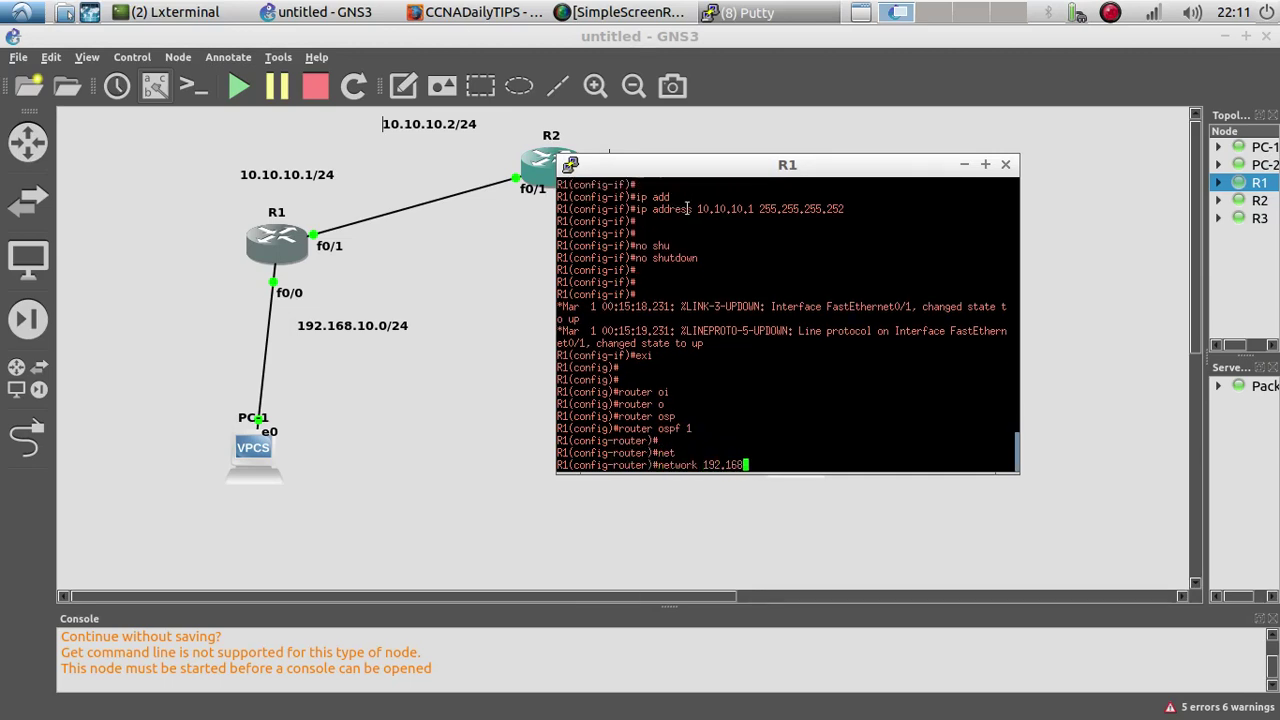
{"action": "type", "text": ".10.0 0.0."}
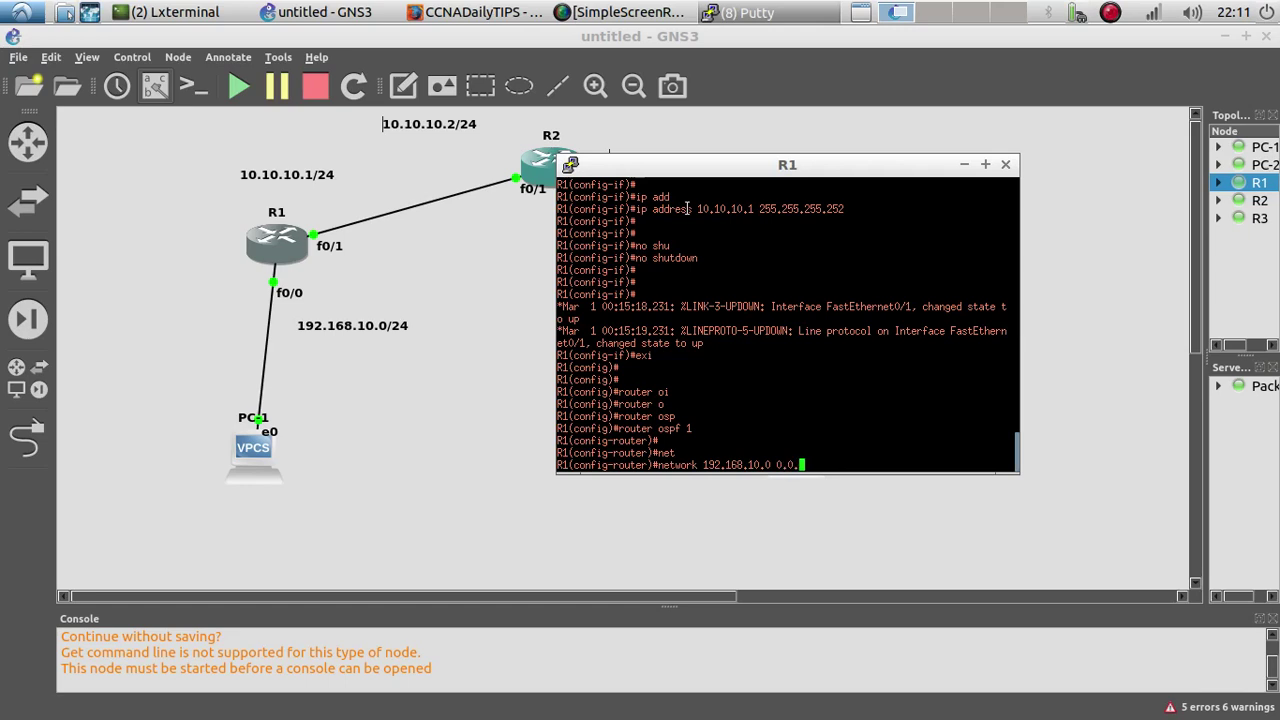
{"action": "type", "text": "0.255 a"}
{"action": "key", "text": "Tab"}
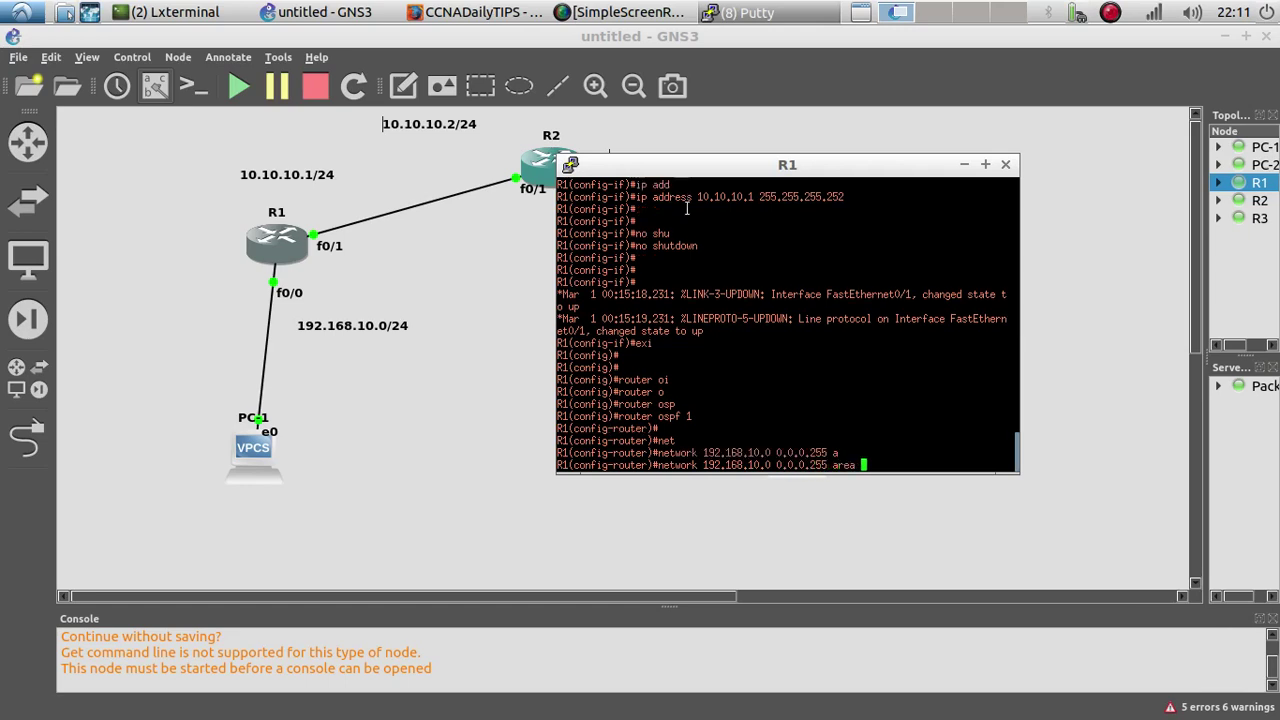
{"action": "type", "text": "0"}
{"action": "key", "text": "Return"}
{"action": "key", "text": "Return"}
{"action": "key", "text": "Return"}
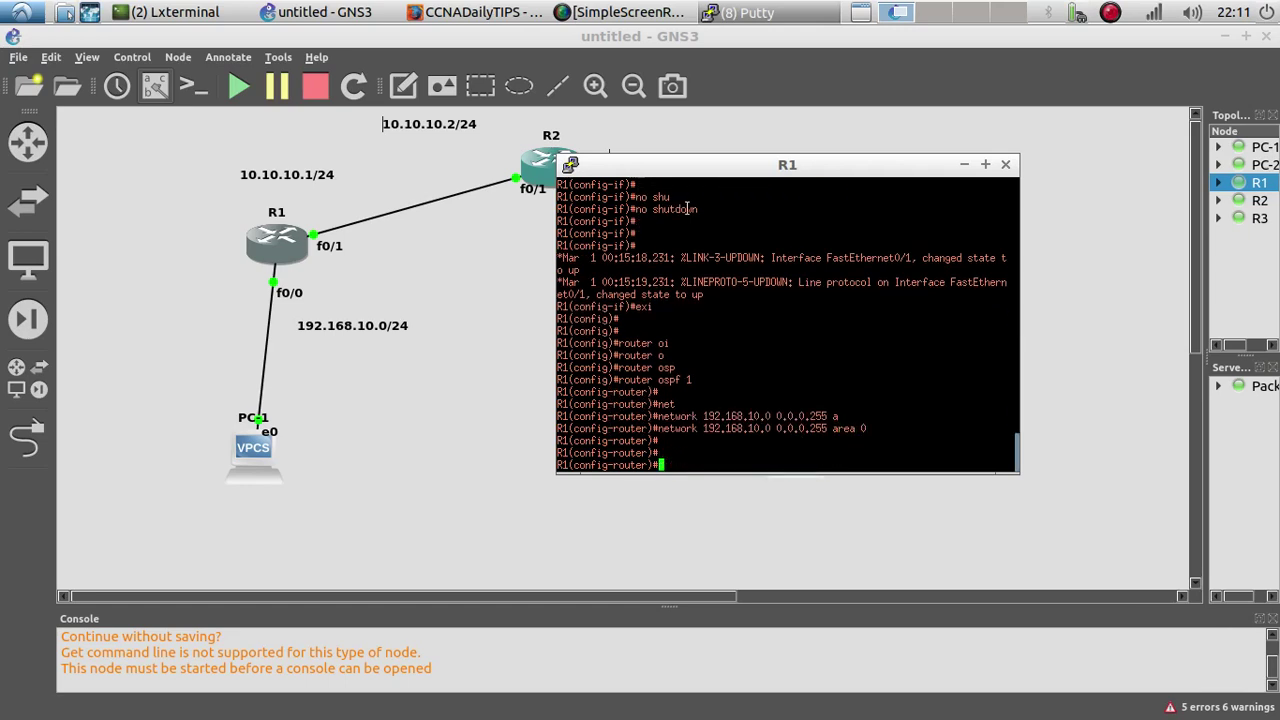
Step: Advertise network 10.10.10.0 0.0.0.3 in area 0 on R1
{"action": "type", "text": "net"}
{"action": "key", "text": "Tab"}
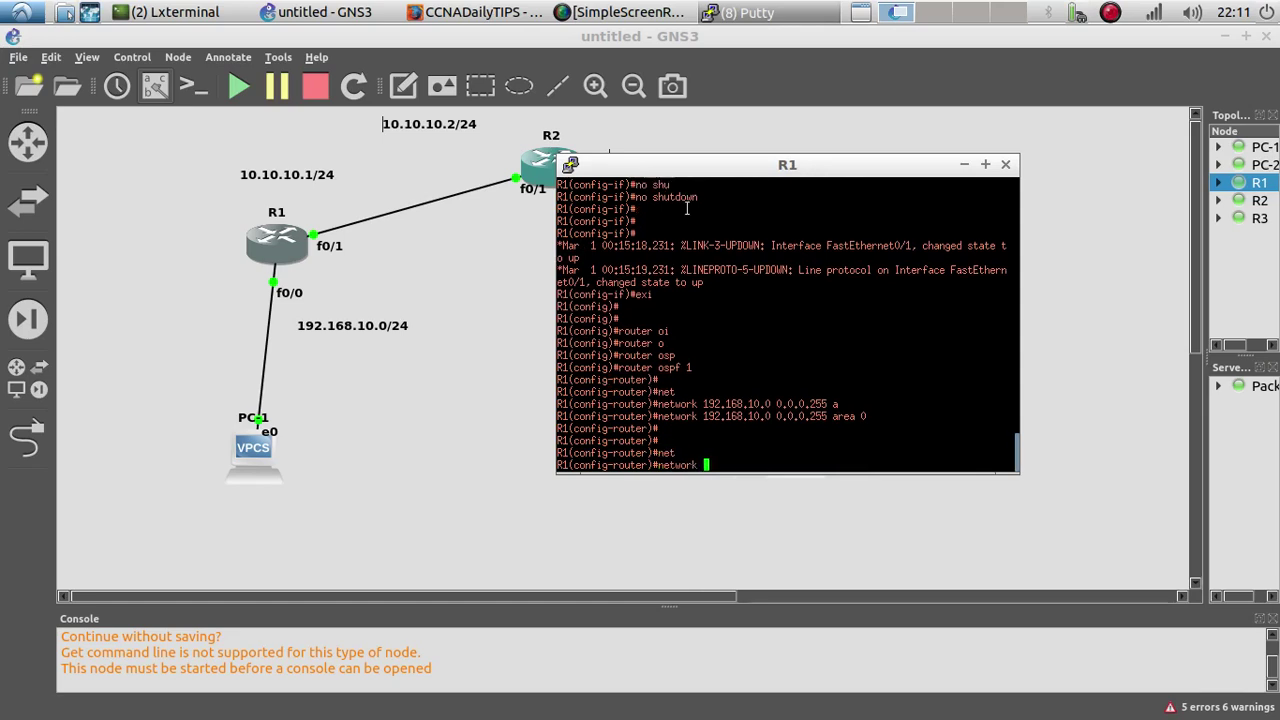
{"action": "type", "text": "10.10.10.0"}
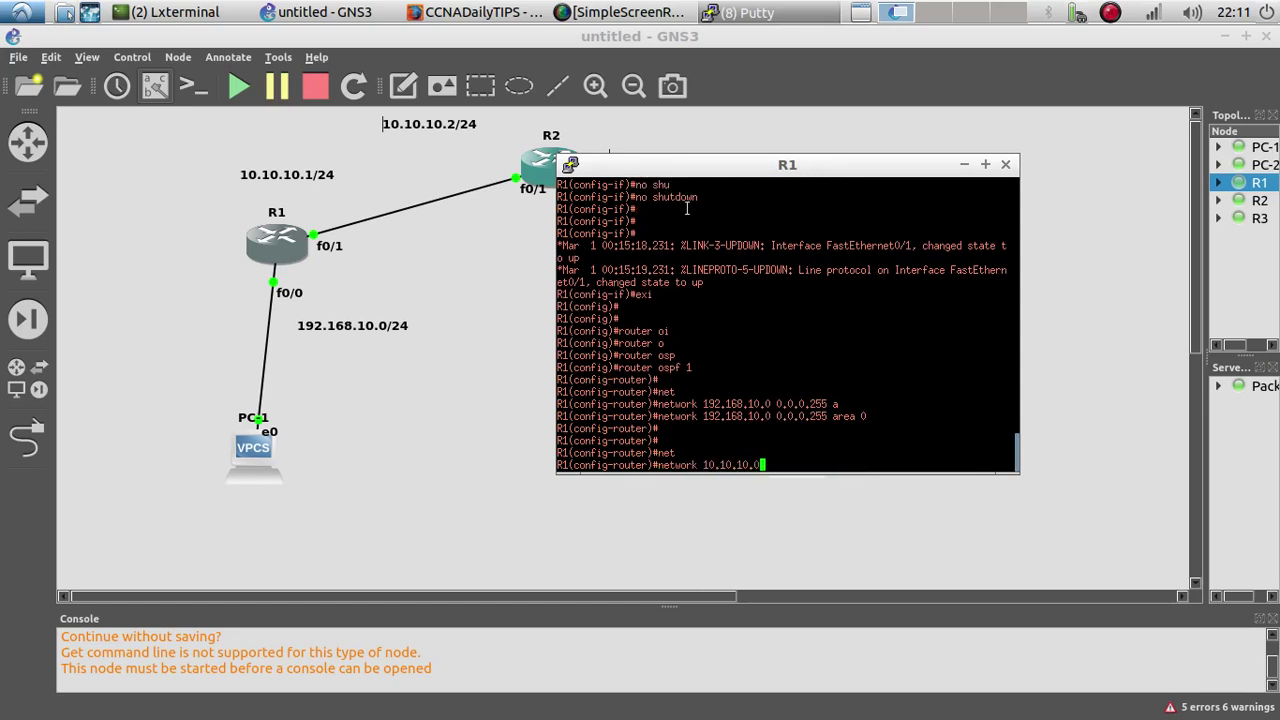
{"action": "type", "text": " 0.0.0.3 a"}
{"action": "key", "text": "Tab"}
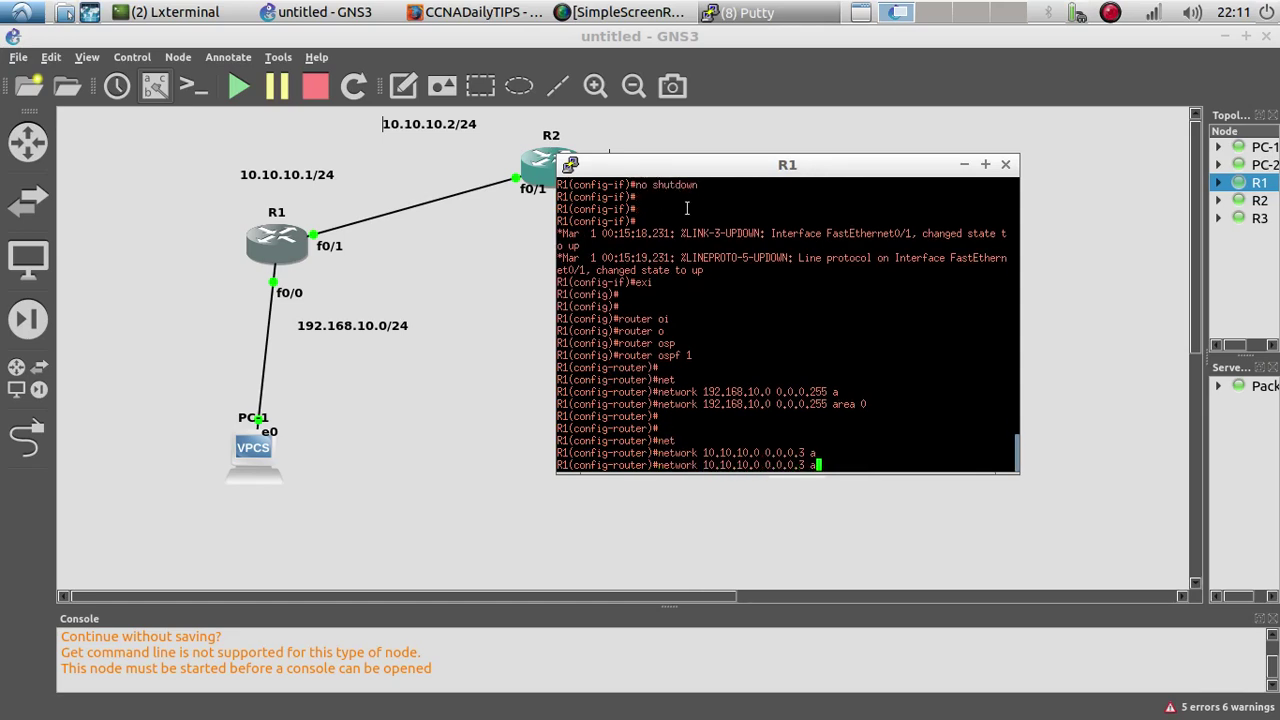
{"action": "type", "text": "0"}
{"action": "key", "text": "Return"}
{"action": "key", "text": "Return"}
{"action": "key", "text": "Return"}
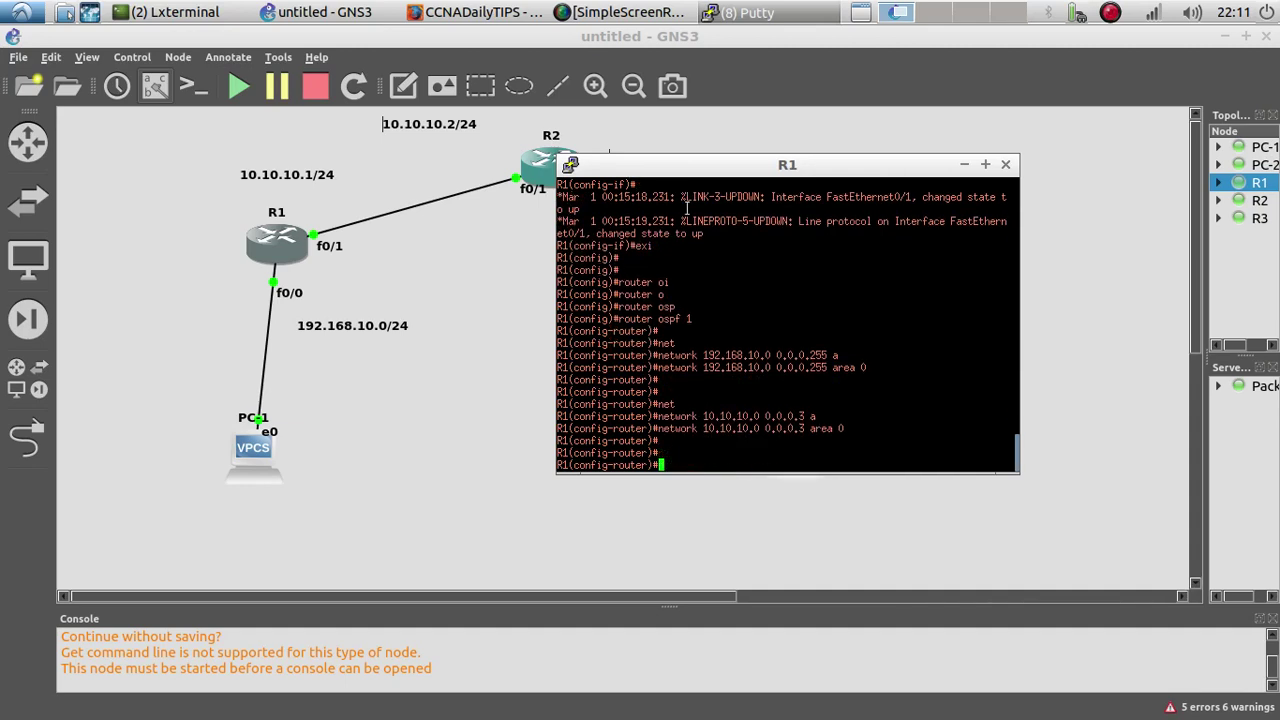
{"action": "left_click", "coordinate": [740, 12]}
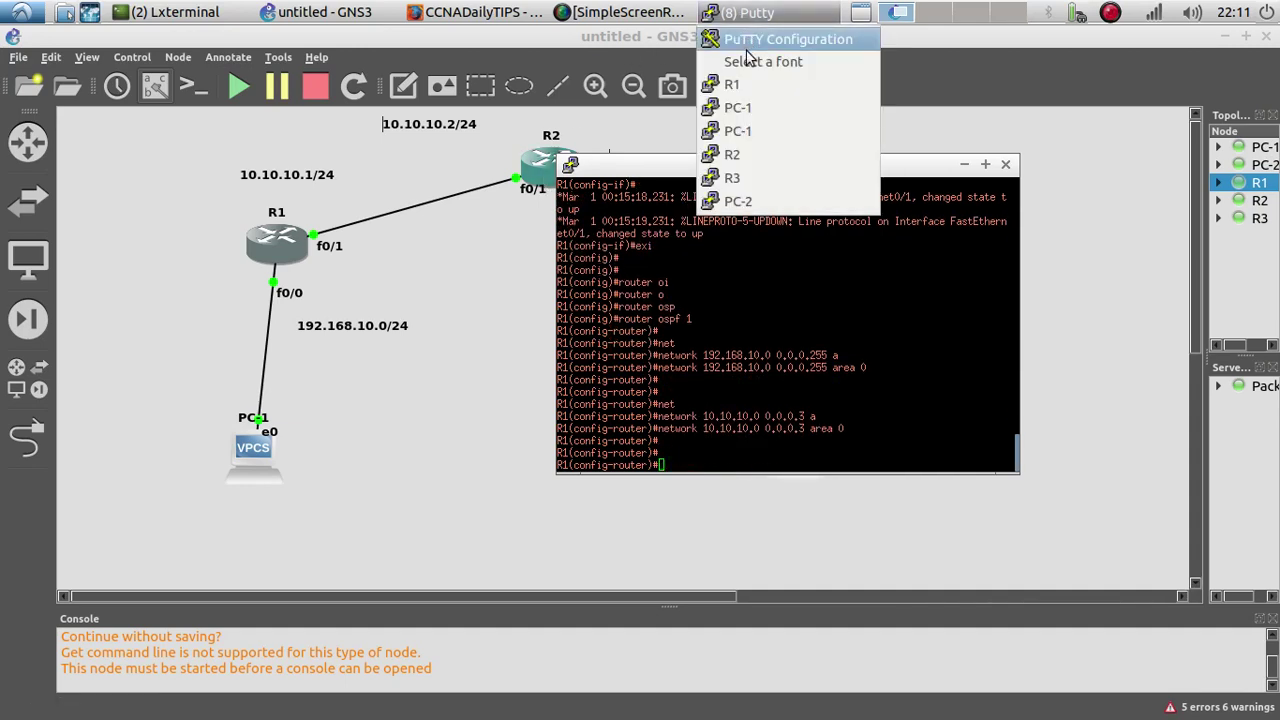
Step: In R2's console, exit interface mode and enter router ospf 1
{"action": "left_click", "coordinate": [732, 154]}
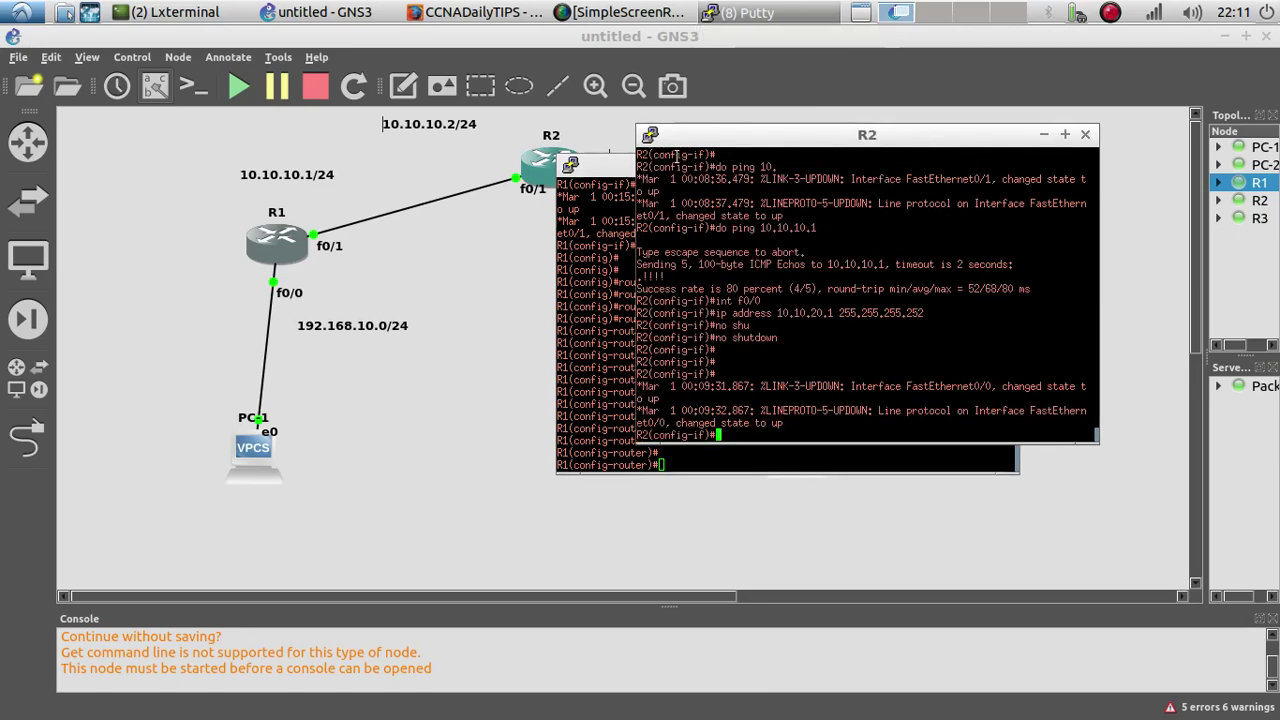
{"action": "left_click_drag", "start_coordinate": [614, 166], "coordinate": [191, 264]}
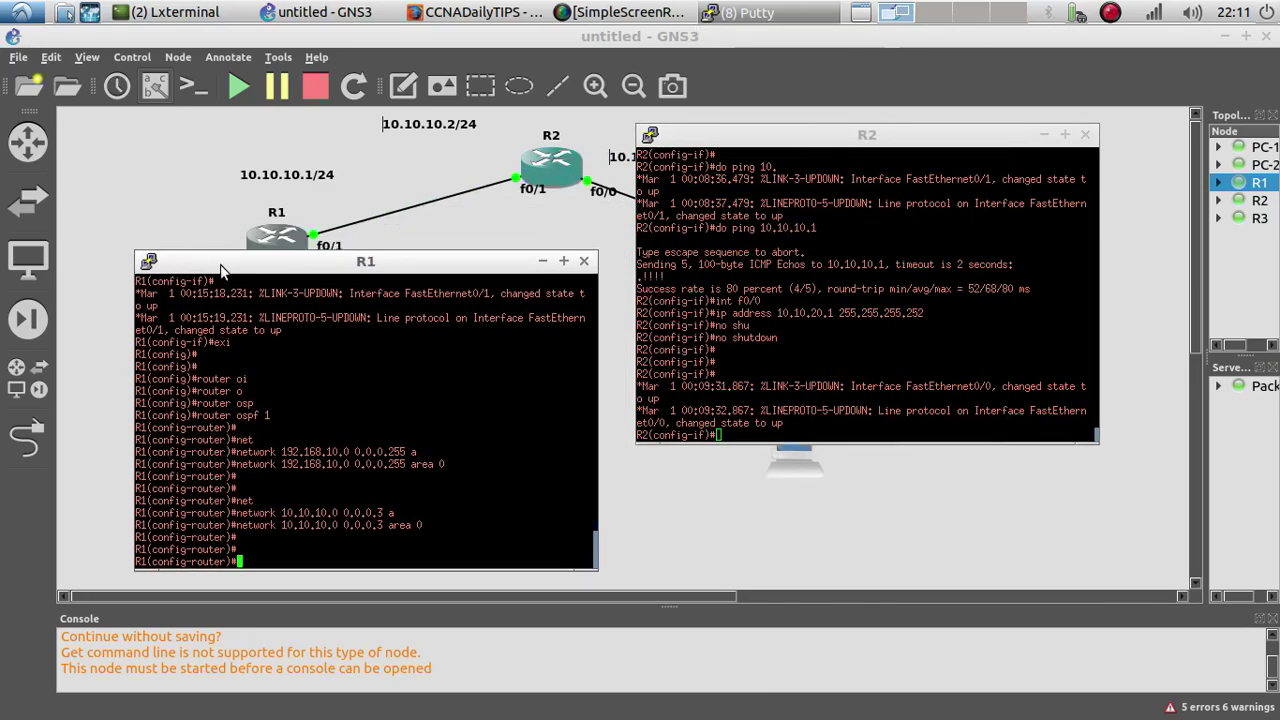
{"action": "left_click", "coordinate": [727, 426]}
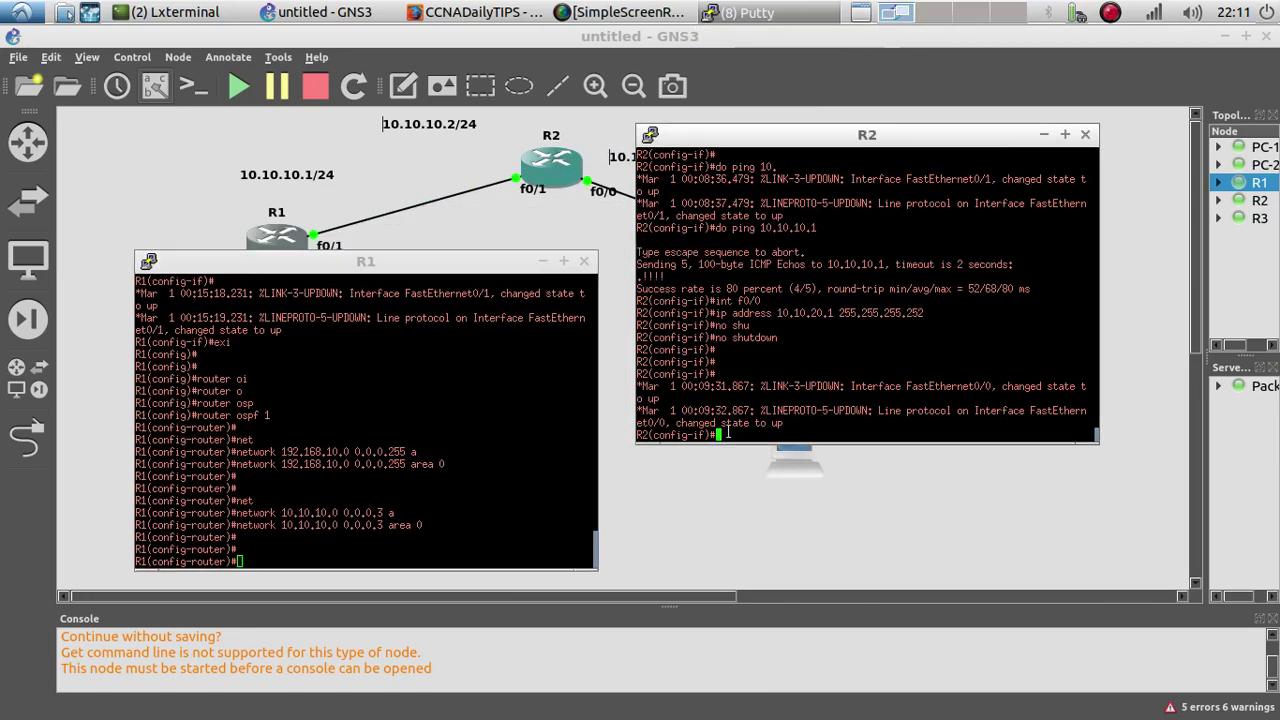
{"action": "type", "text": "exi"}
{"action": "key", "text": "Return"}
{"action": "key", "text": "Return"}
{"action": "key", "text": "Return"}
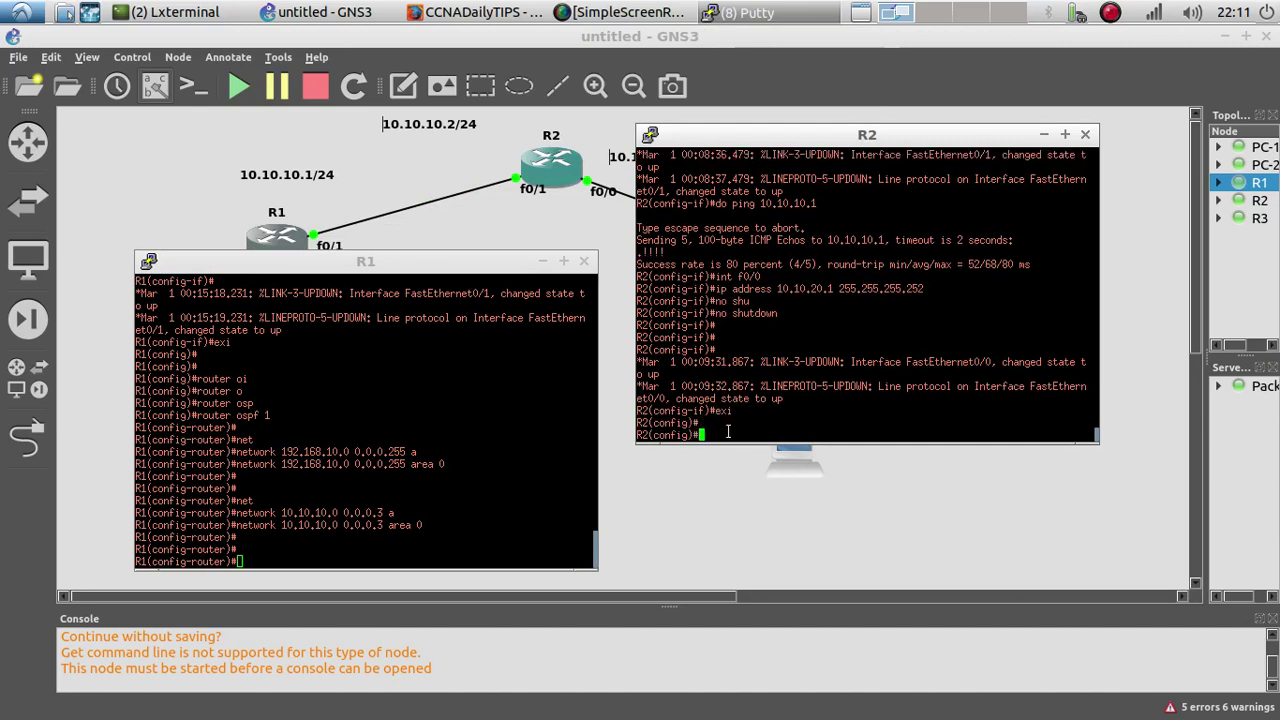
{"action": "type", "text": "rou"}
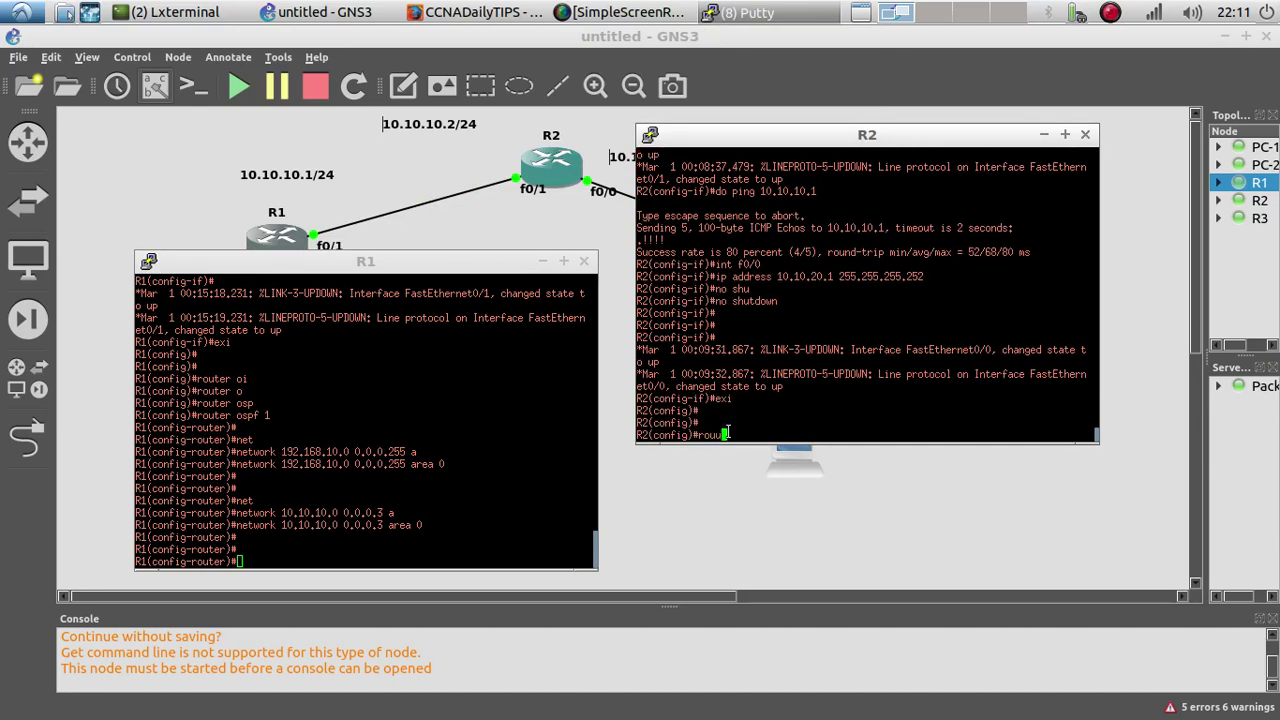
{"action": "type", "text": "te"}
{"action": "key", "text": "Tab"}
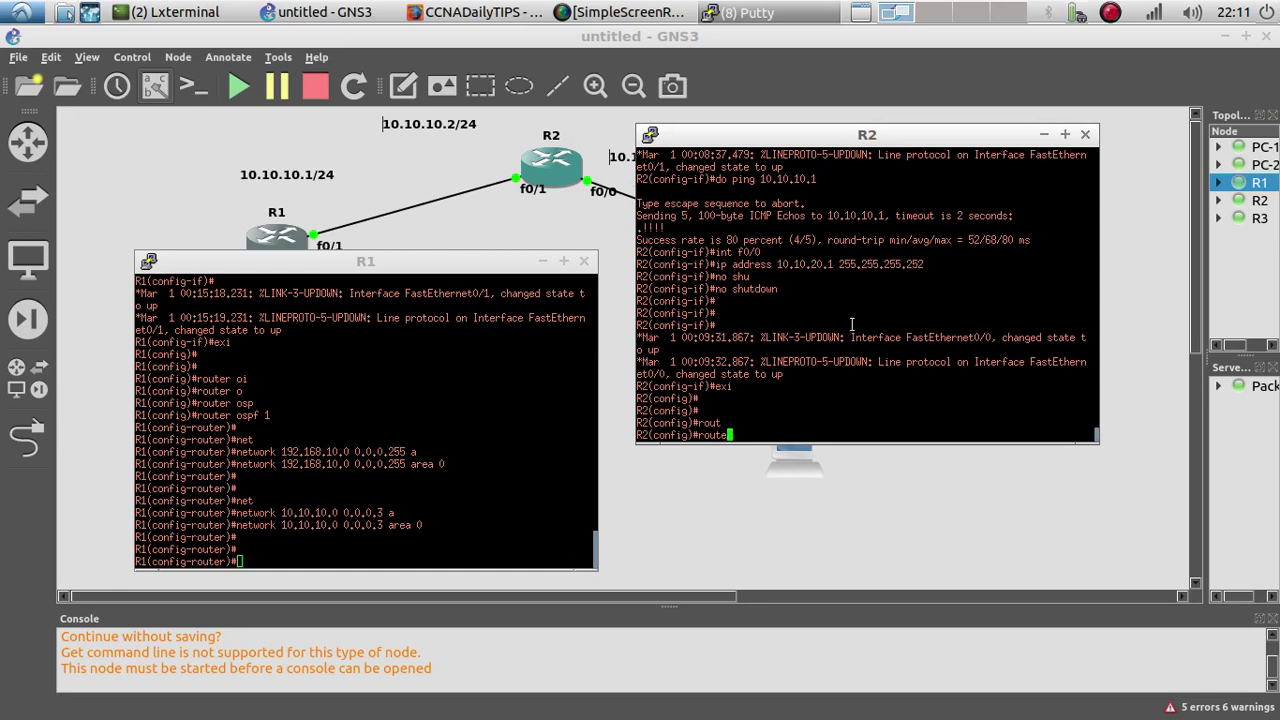
{"action": "type", "text": "r os"}
{"action": "key", "text": "Tab"}
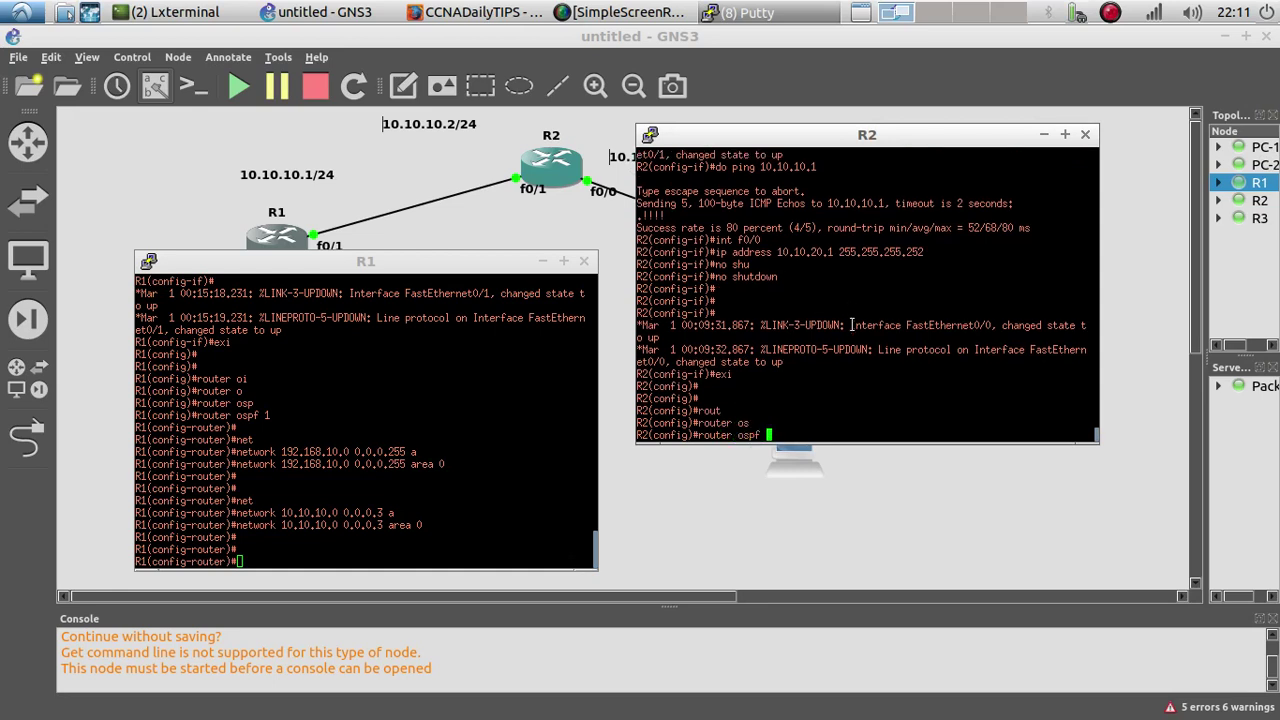
{"action": "type", "text": "1"}
{"action": "key", "text": "Return"}
{"action": "key", "text": "Return"}
Step: Advertise network 10.10.10.0 0.0.0.3 in area 0 on R2
{"action": "type", "text": "net"}
{"action": "key", "text": "Tab"}
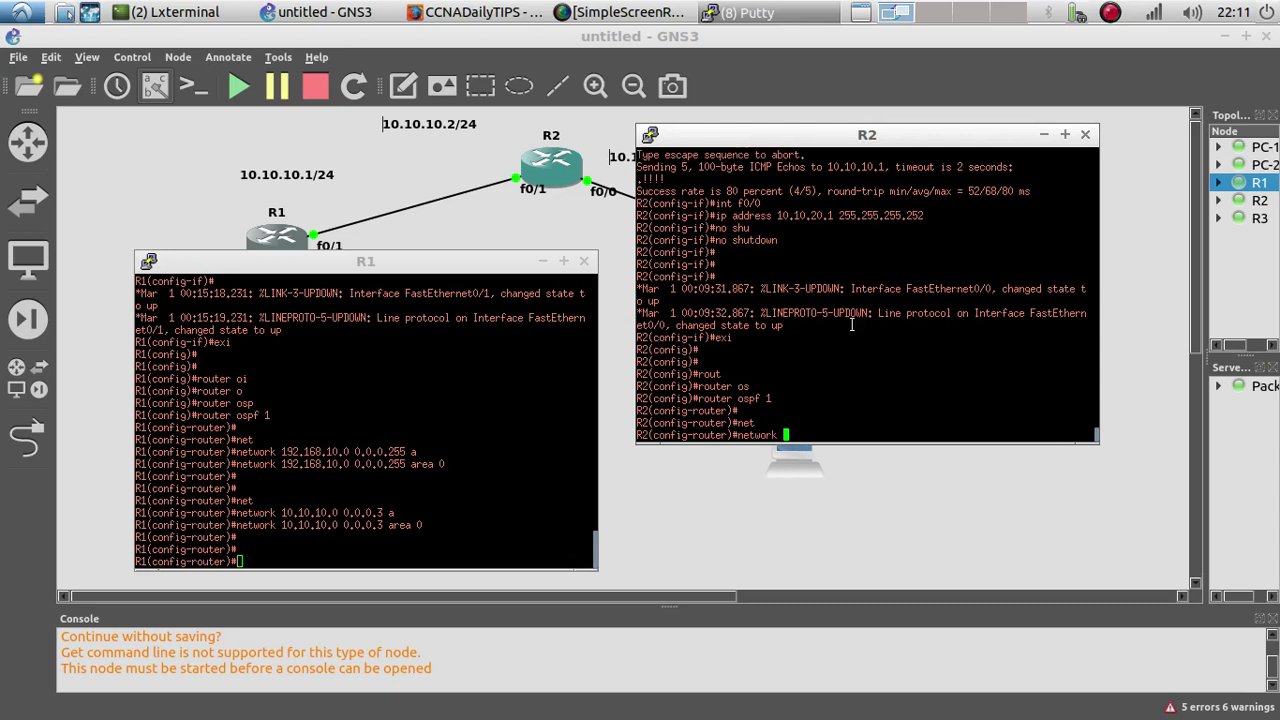
{"action": "type", "text": "10.10.10.0 0.0.0.3 a"}
{"action": "key", "text": "Tab"}
{"action": "type", "text": "0"}
{"action": "key", "text": "Return"}
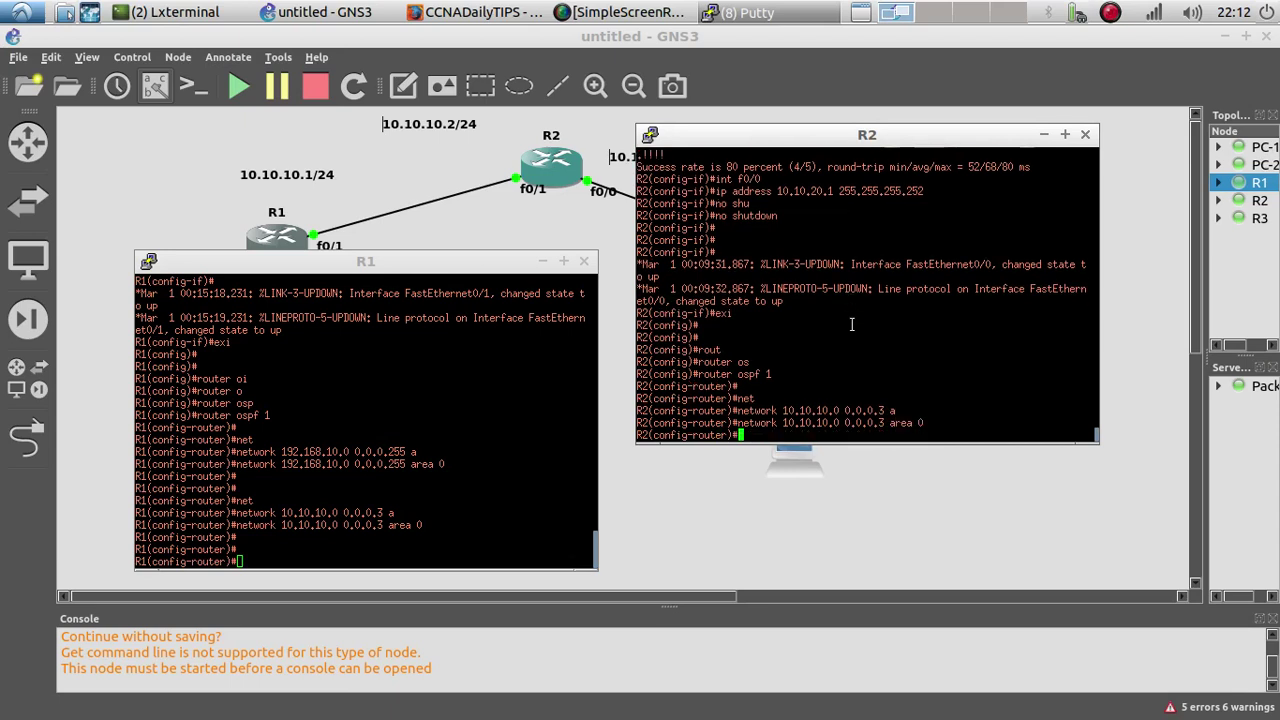
Step: Add network 10.10.20.0 0.0.0.3 area 0 by editing the previous statement
{"action": "key", "text": "Up"}
{"action": "key", "text": "Left"}
{"action": "key", "text": "Left"}
{"action": "key", "text": "Left"}
{"action": "key", "text": "Left"}
{"action": "key", "text": "Left"}
{"action": "key", "text": "Left"}
{"action": "key", "text": "Left"}
{"action": "key", "text": "Left"}
{"action": "key", "text": "Left"}
{"action": "key", "text": "Left"}
{"action": "key", "text": "Left"}
{"action": "key", "text": "Left"}
{"action": "key", "text": "Left"}
{"action": "key", "text": "Left"}
{"action": "key", "text": "Left"}
{"action": "key", "text": "Left"}
{"action": "key", "text": "Left"}
{"action": "key", "text": "Left"}
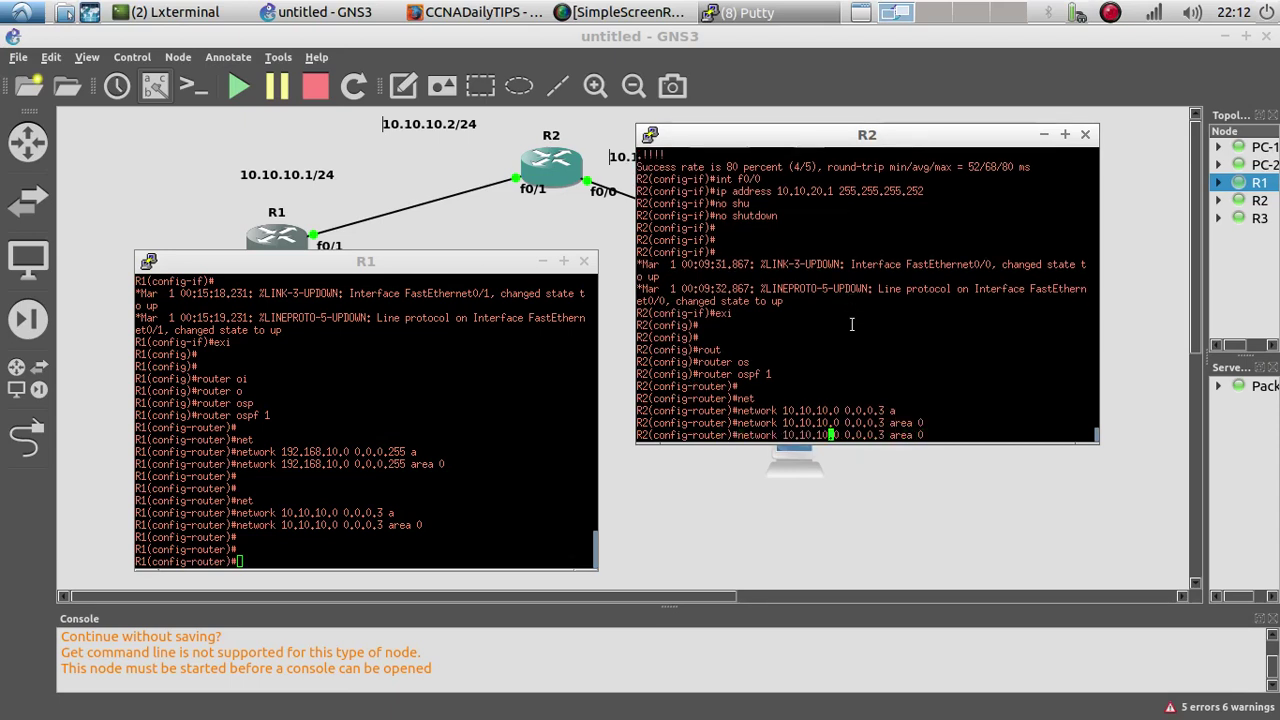
{"action": "key", "text": "BackSpace"}
{"action": "type", "text": "2"}
{"action": "key", "text": "Return"}
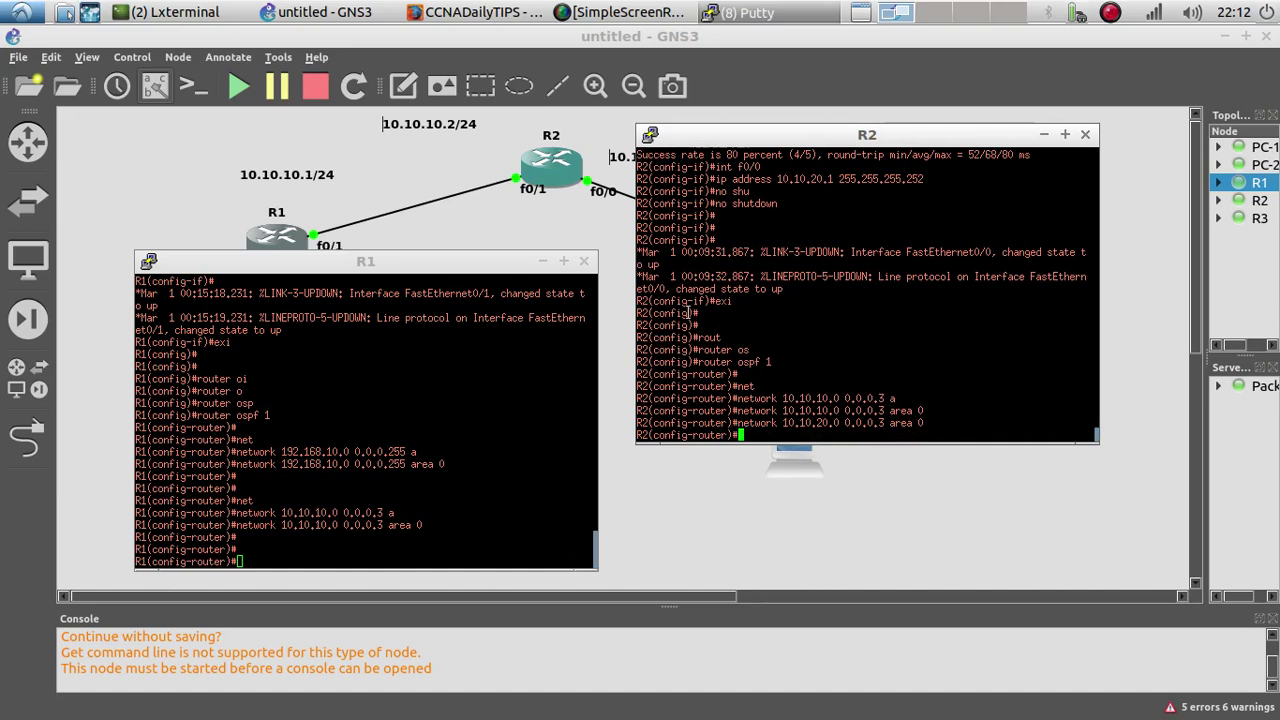
{"action": "left_click", "coordinate": [503, 238]}
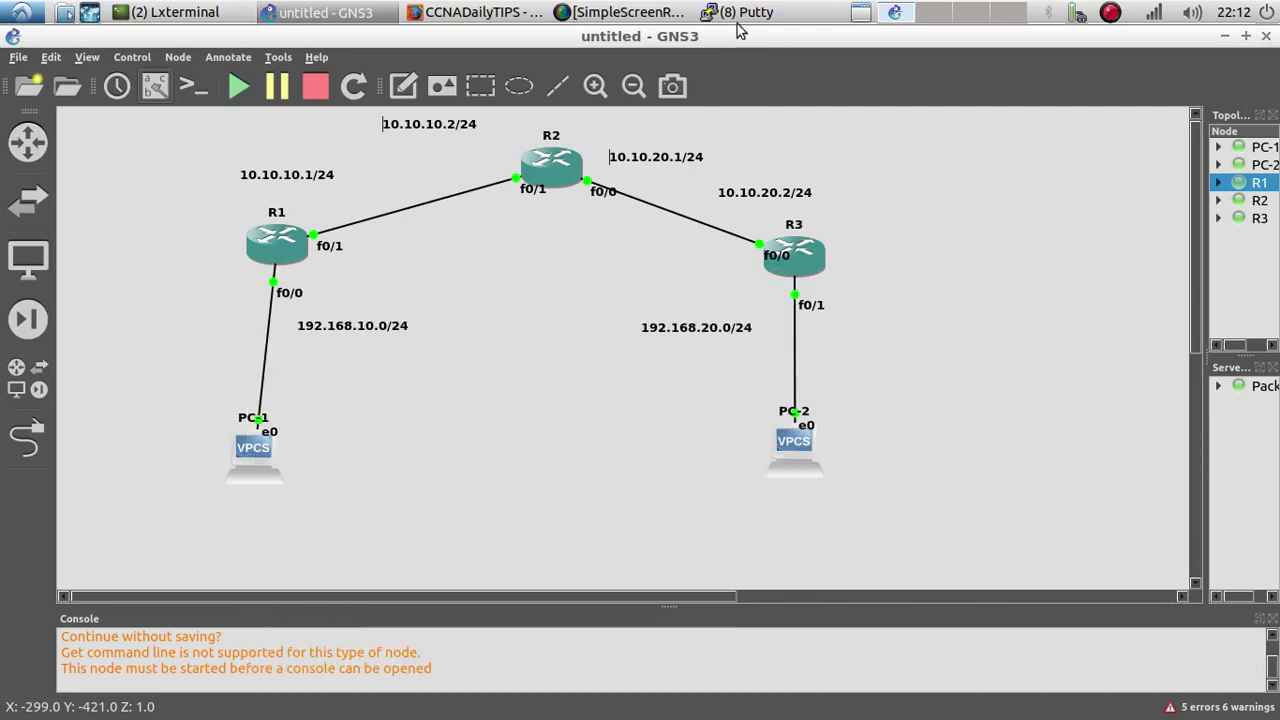
Step: Start OSPF process 1 in R3's console with router ospf 1
{"action": "left_click", "coordinate": [745, 12]}
{"action": "left_click", "coordinate": [755, 178]}
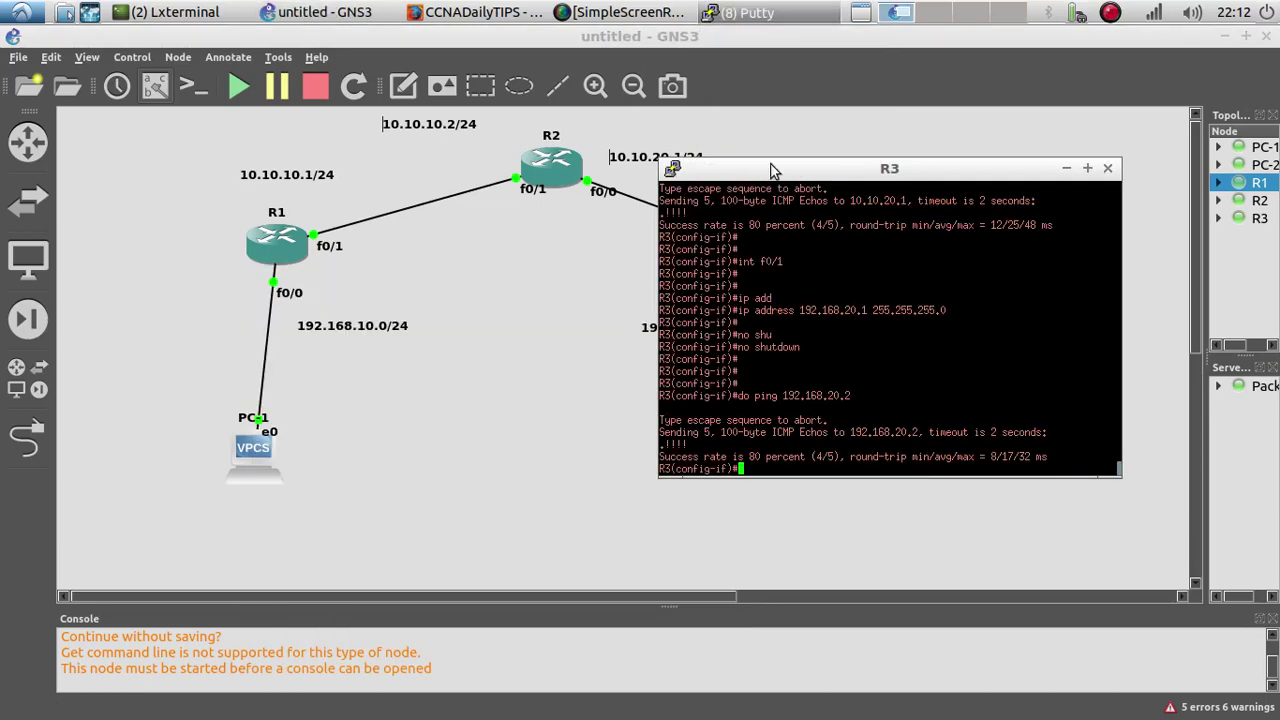
{"action": "type", "text": "router ospf 1"}
{"action": "key", "text": "Return"}
{"action": "key", "text": "Return"}
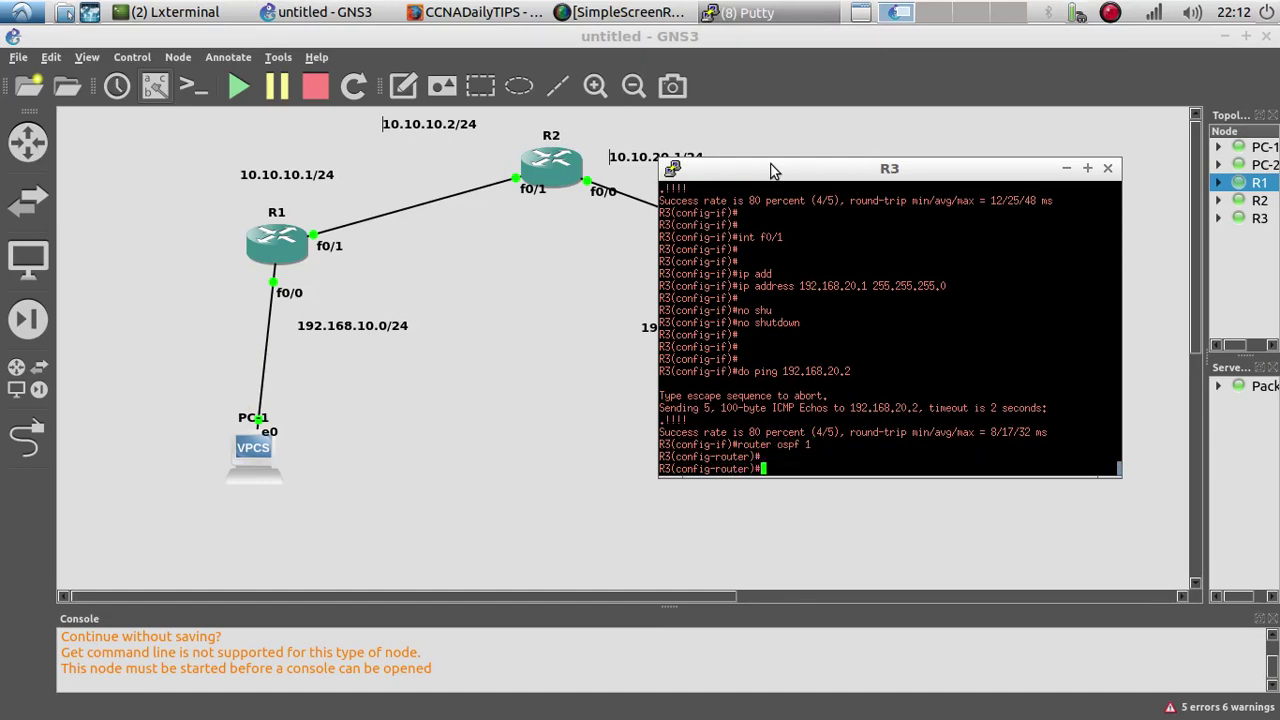
Step: Advertise network 10.10.20.0 0.0.0.3 in area 0 on R3
{"action": "type", "text": "net"}
{"action": "key", "text": "Tab"}
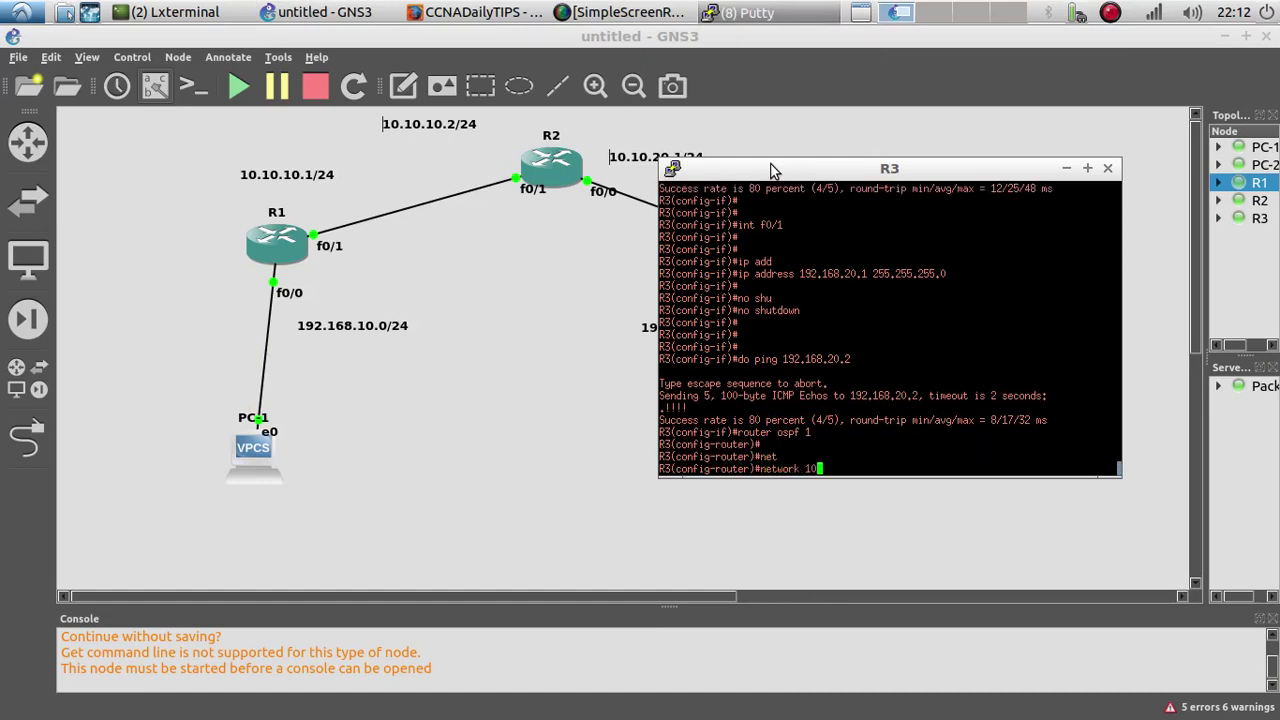
{"action": "type", "text": "10.10.20.0 0.0.0.3 a"}
{"action": "key", "text": "Tab"}
{"action": "type", "text": "0"}
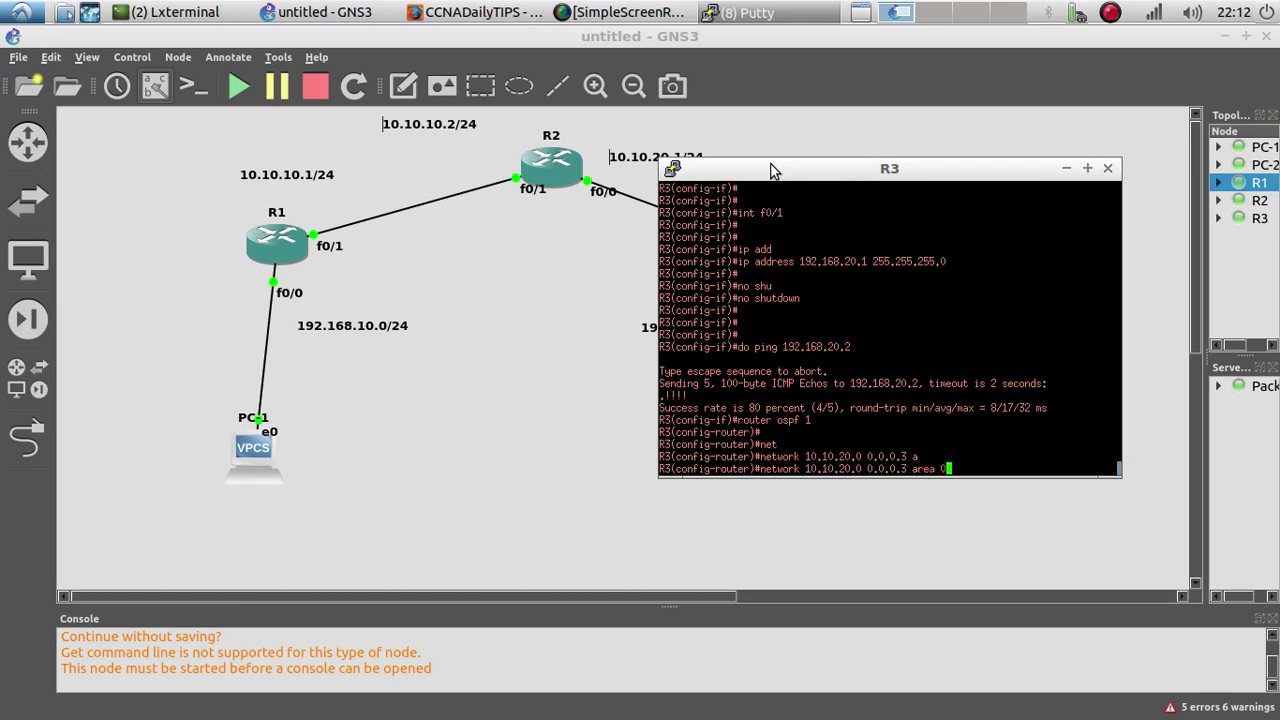
{"action": "key", "text": "Return"}
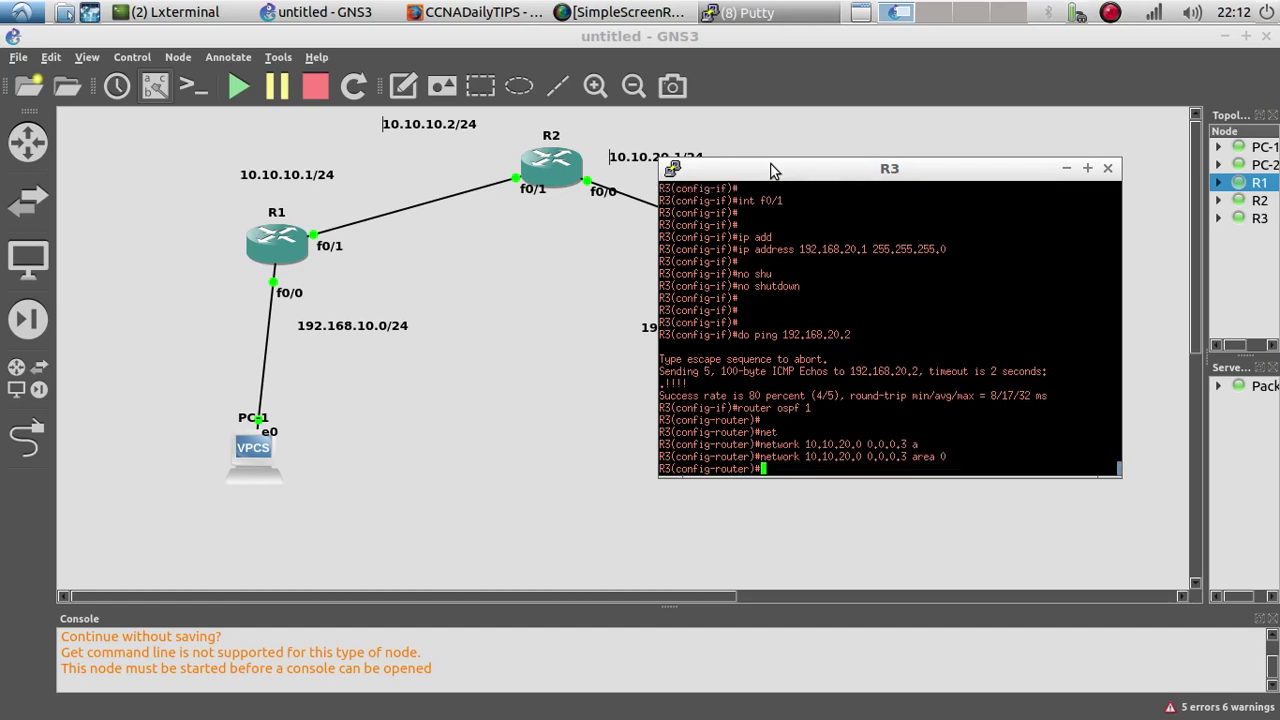
Step: Advertise the 192.168.20.0 0.0.0.255 LAN in area 0 on R3
{"action": "type", "text": "net"}
{"action": "key", "text": "Tab"}
{"action": "type", "text": "192.1"}
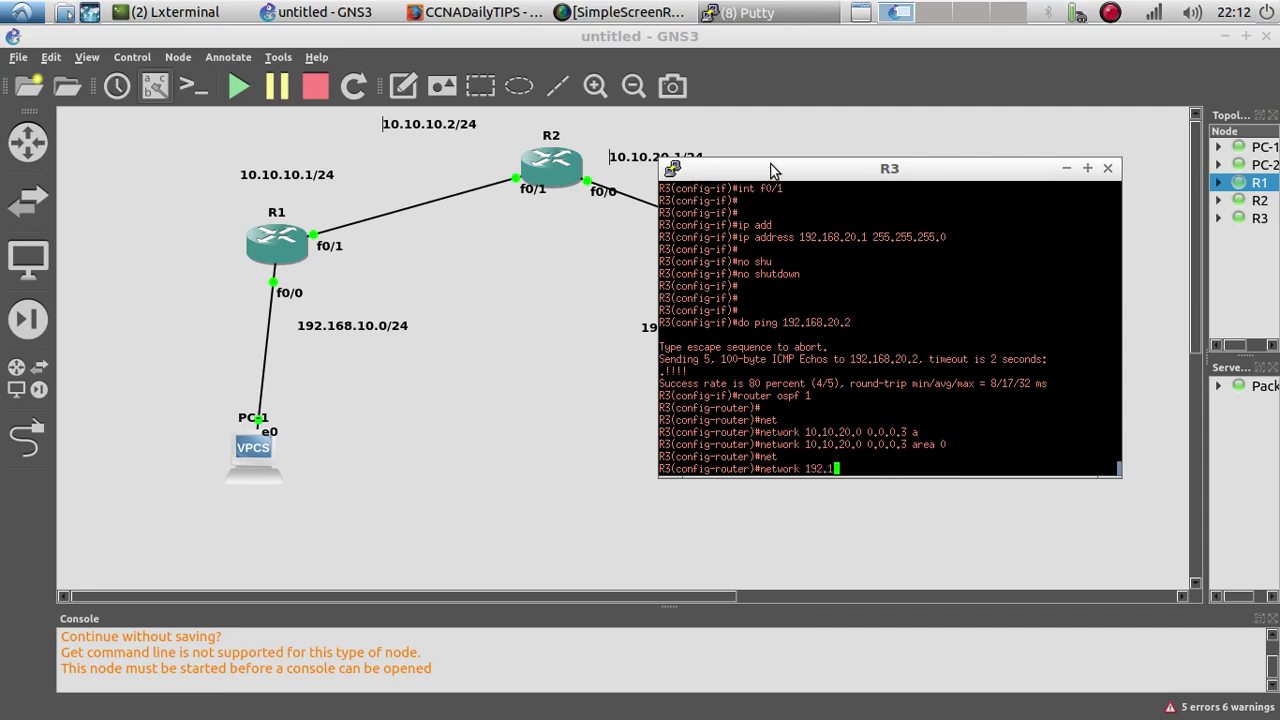
{"action": "type", "text": "68.20.0 0.0.0.255"}
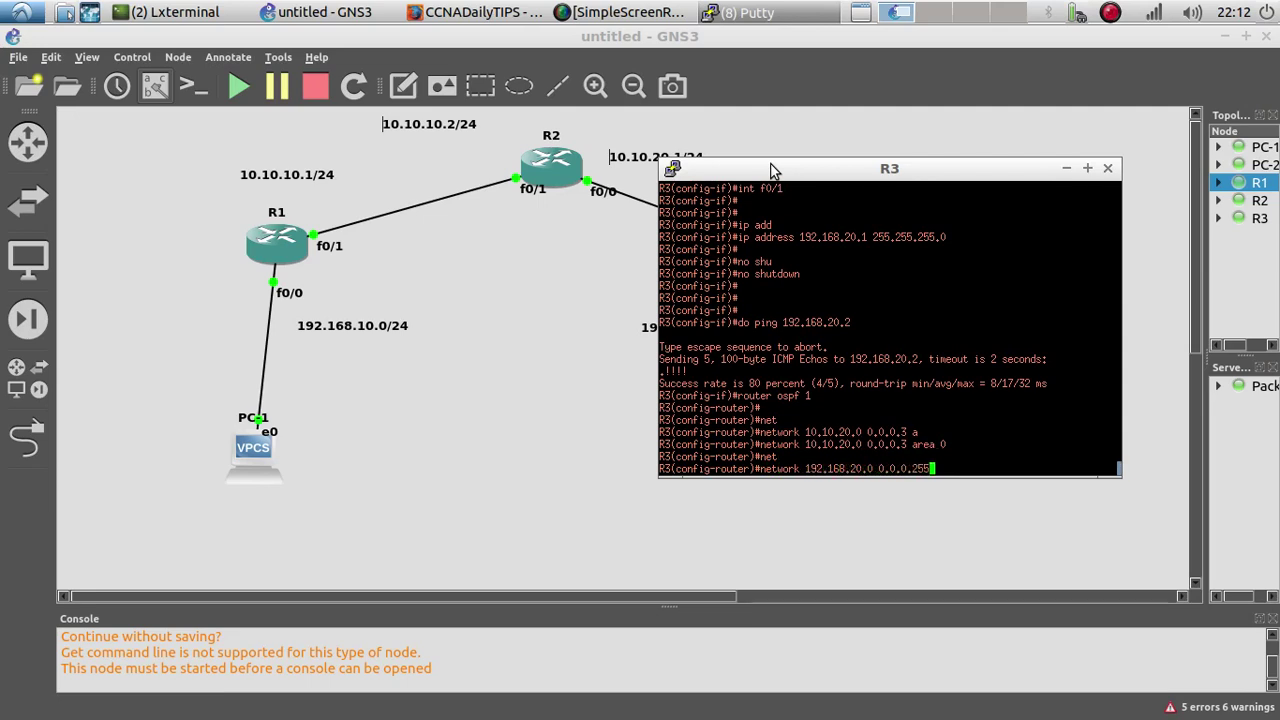
{"action": "type", "text": " a"}
{"action": "key", "text": "Tab"}
{"action": "type", "text": "0"}
{"action": "key", "text": "Return"}
{"action": "key", "text": "Return"}
{"action": "key", "text": "Return"}
{"action": "key", "text": "Return"}
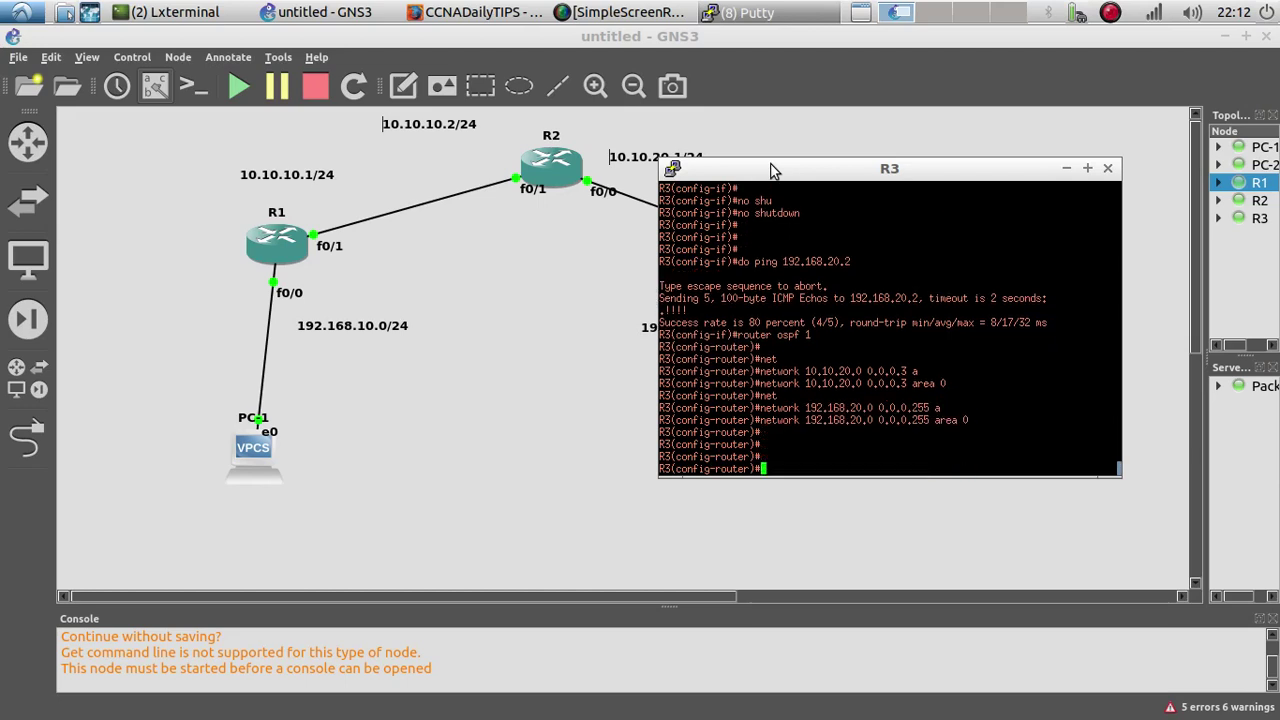
{"action": "left_click", "coordinate": [598, 311]}
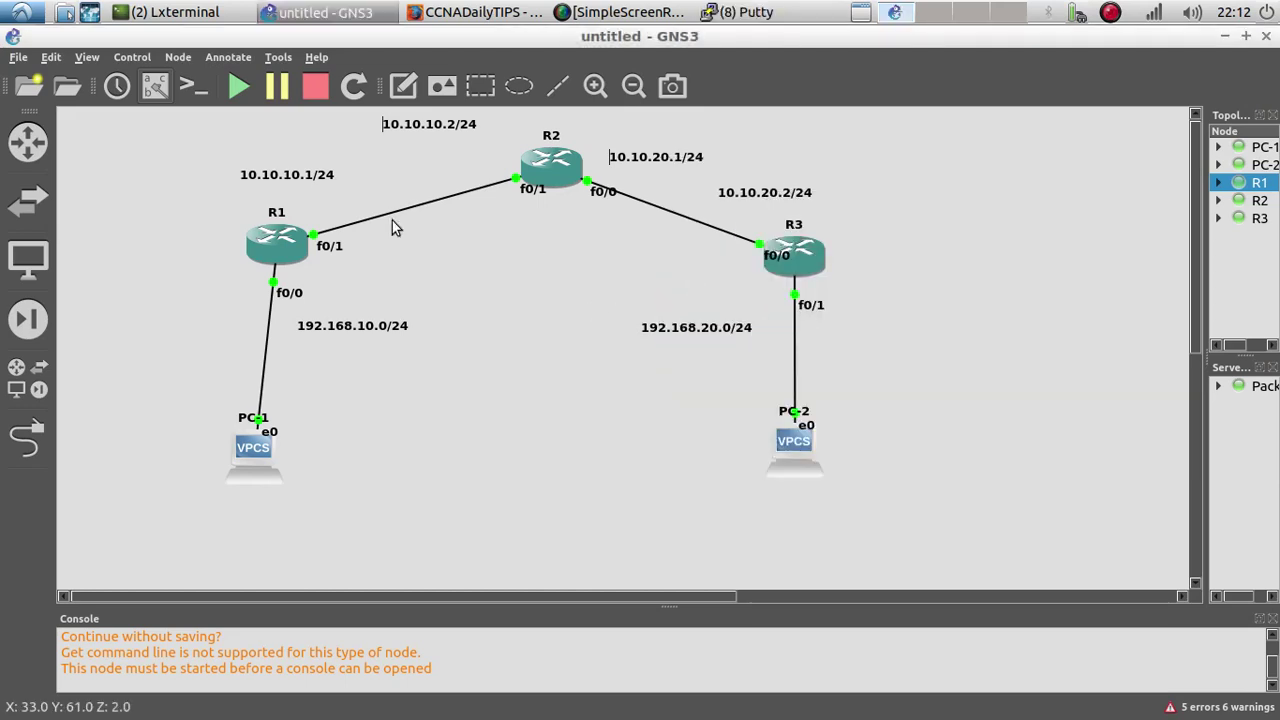
Step: Highlight R1's %OSPF-5-ADJCHG message showing neighbour 10.10.20.1 going from LOADING to FULL
{"action": "left_click", "coordinate": [742, 12]}
{"action": "left_click", "coordinate": [747, 97]}
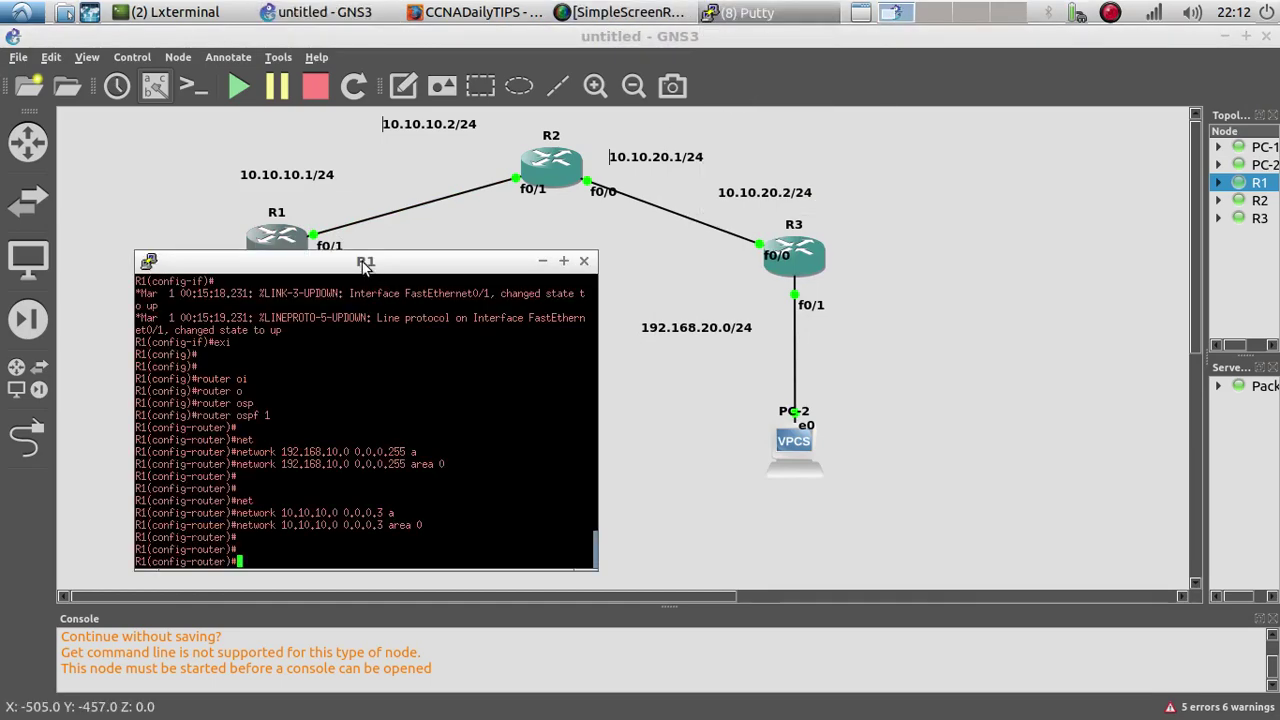
{"action": "left_click_drag", "start_coordinate": [366, 263], "coordinate": [811, 196]}
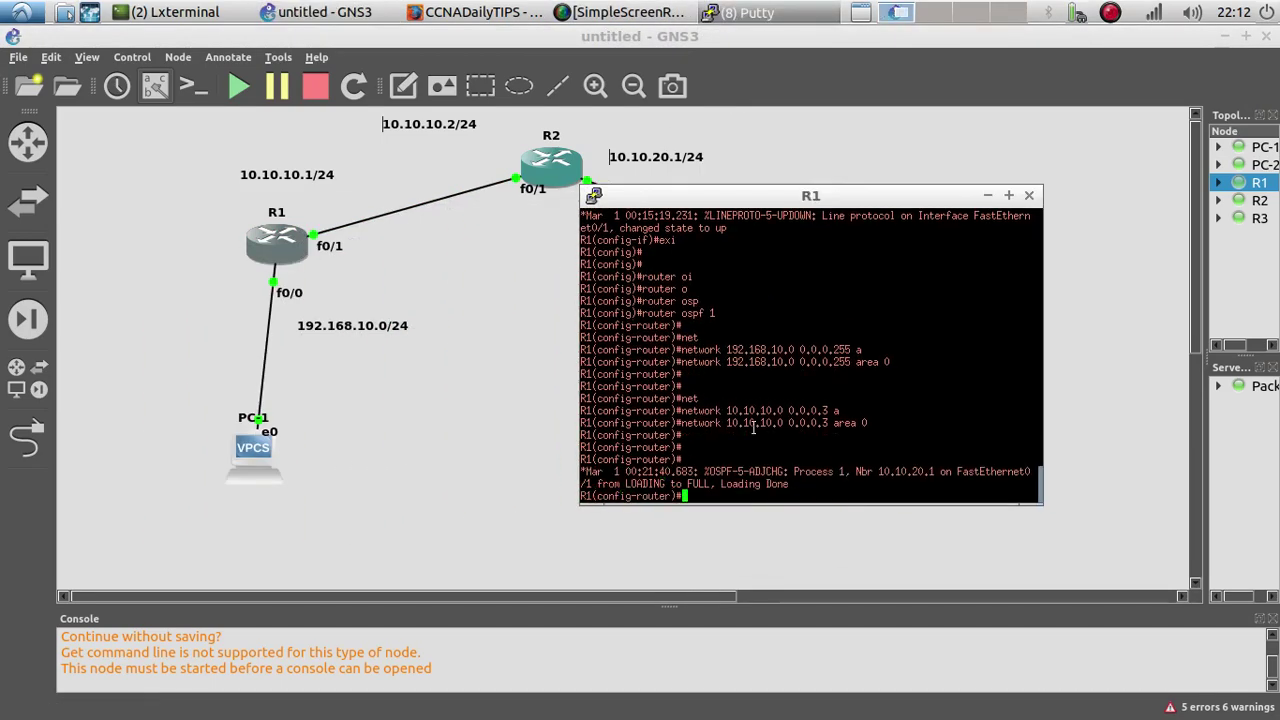
{"action": "left_click_drag", "start_coordinate": [796, 485], "coordinate": [684, 461]}
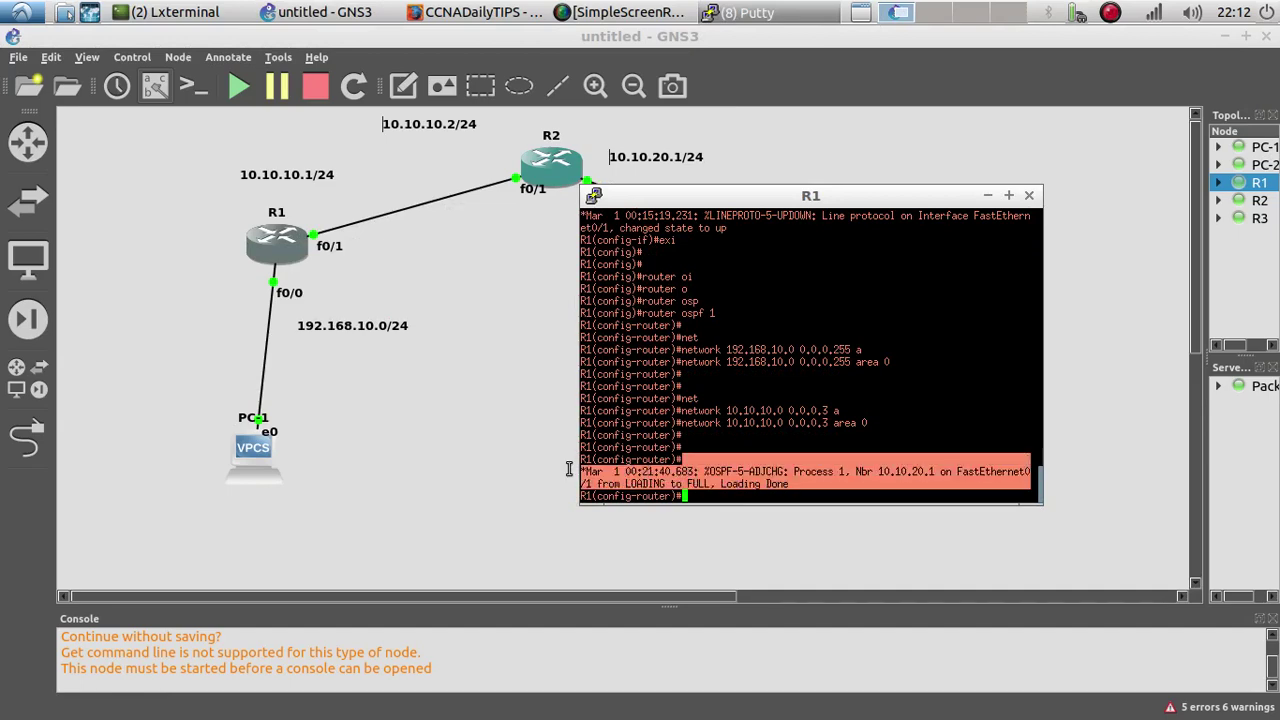
{"action": "mouse_move", "coordinate": [636, 198]}
{"action": "left_mouse_down"}
{"action": "mouse_move", "coordinate": [847, 171]}
{"action": "mouse_move", "coordinate": [633, 197]}
{"action": "left_mouse_up"}
{"action": "left_click", "coordinate": [686, 430]}
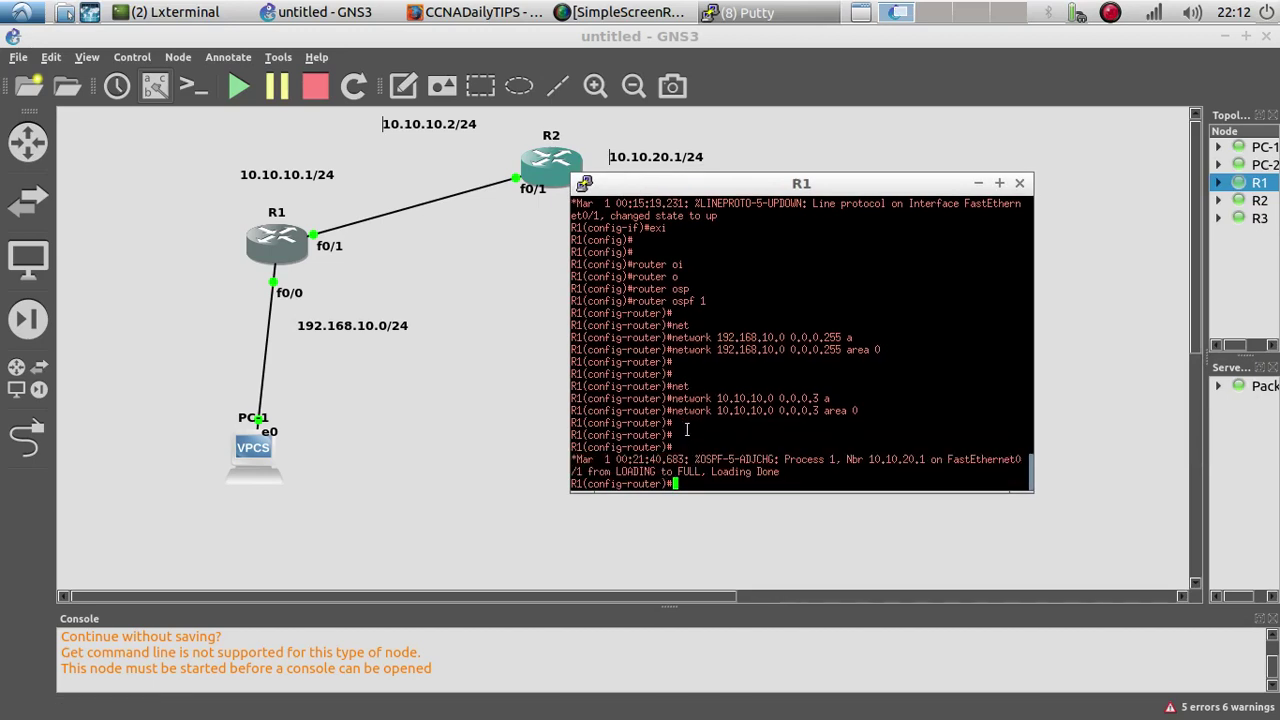
Step: Return to privileged mode on R1 and run show ip ospf neighbor
{"action": "type", "text": "exi"}
{"action": "key", "text": "Return"}
{"action": "key", "text": "Return"}
{"action": "key", "text": "Return"}
{"action": "type", "text": "exi"}
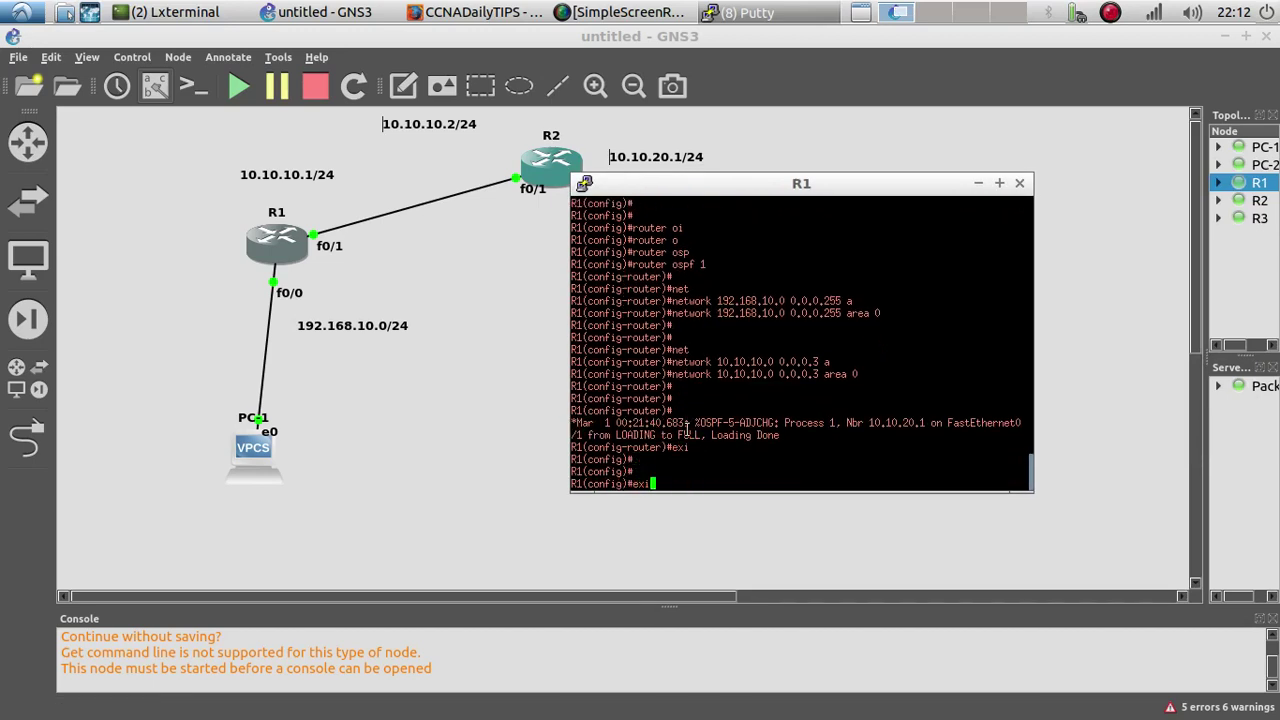
{"action": "key", "text": "Return"}
{"action": "key", "text": "Return"}
{"action": "key", "text": "Return"}
{"action": "type", "text": "show i"}
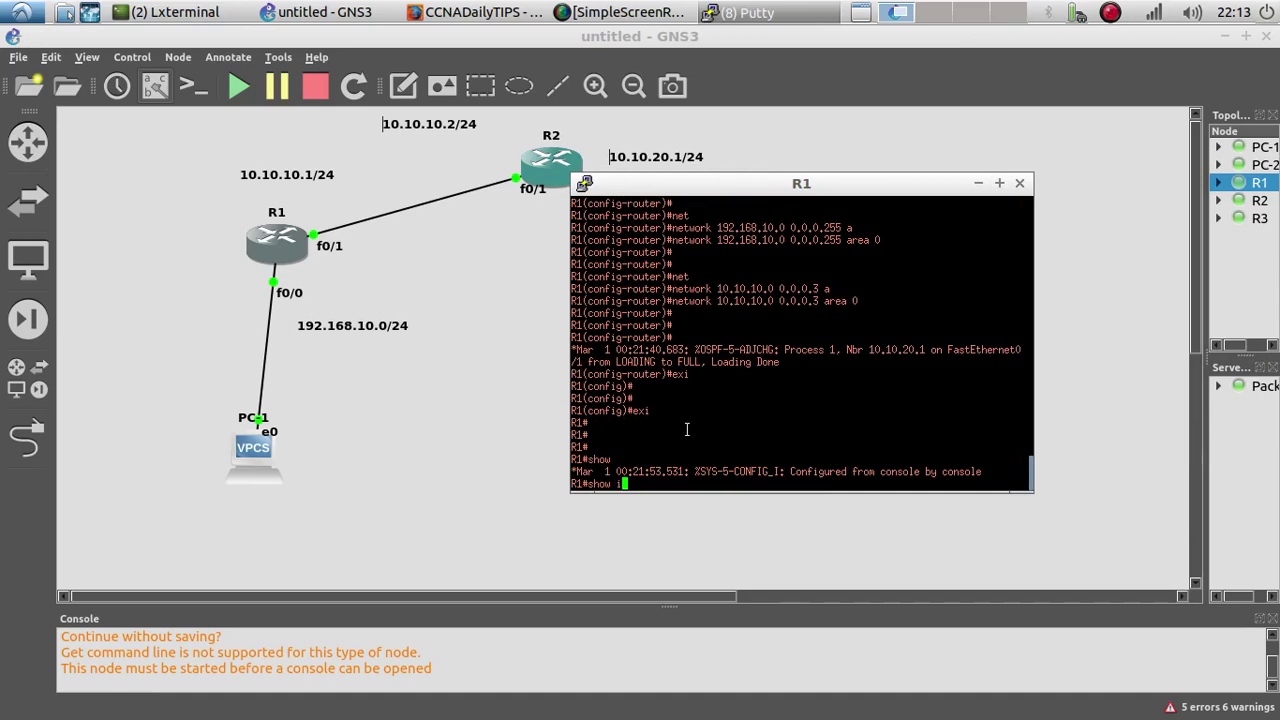
{"action": "type", "text": "p o"}
{"action": "key", "text": "Tab"}
{"action": "type", "text": "n"}
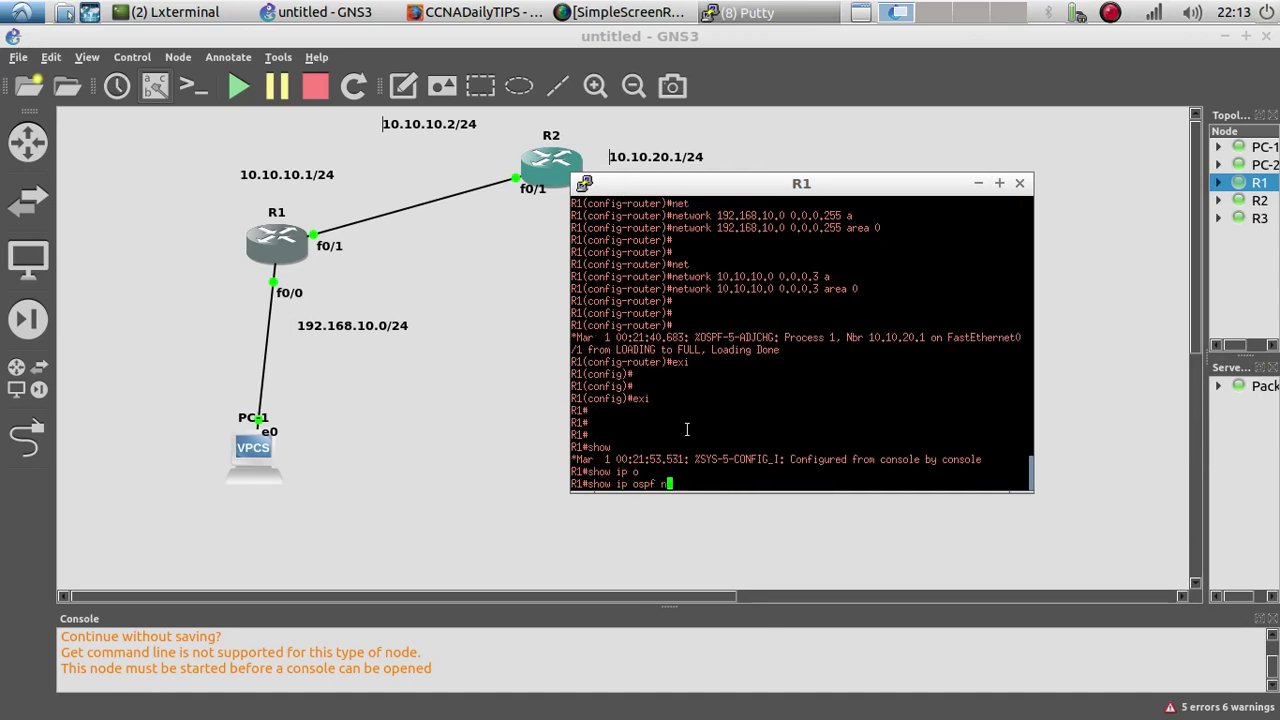
{"action": "key", "text": "Tab"}
{"action": "key", "text": "Return"}
{"action": "key", "text": "Return"}
{"action": "key", "text": "Return"}
{"action": "key", "text": "Return"}
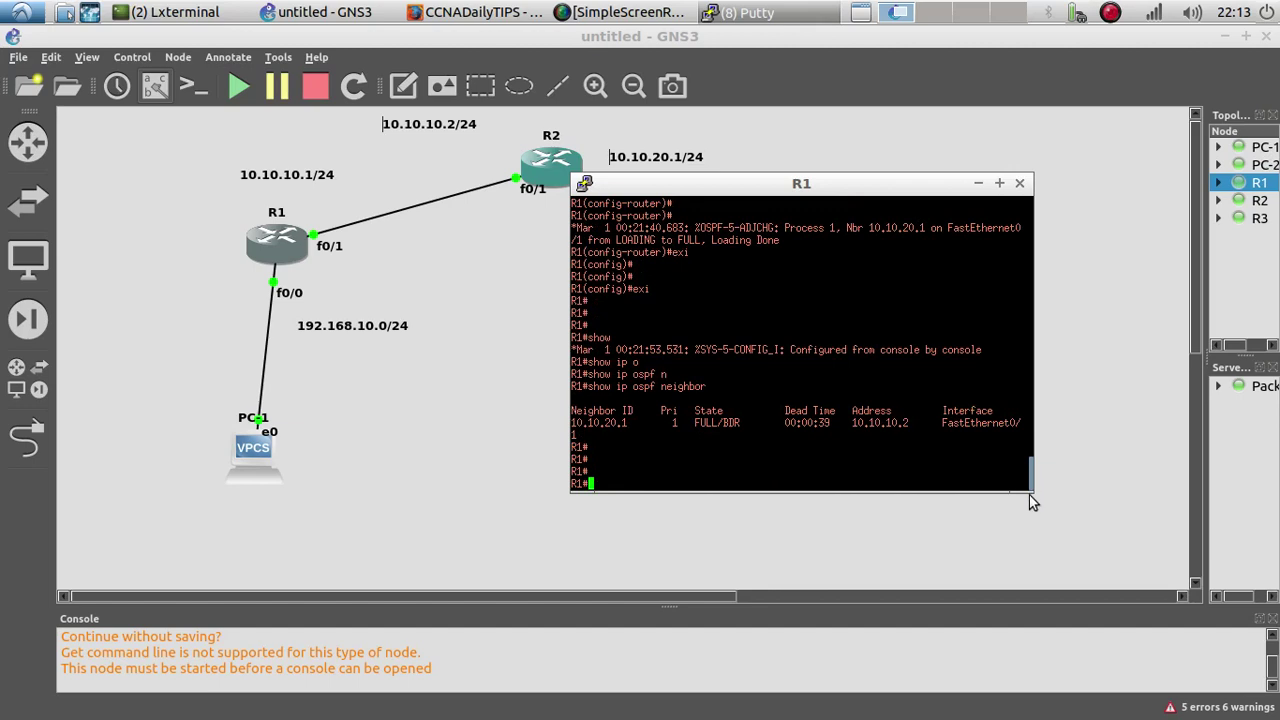
Step: Widen R1's console and run show ip ospf interface
{"action": "left_click_drag", "start_coordinate": [1033, 502], "coordinate": [1118, 517]}
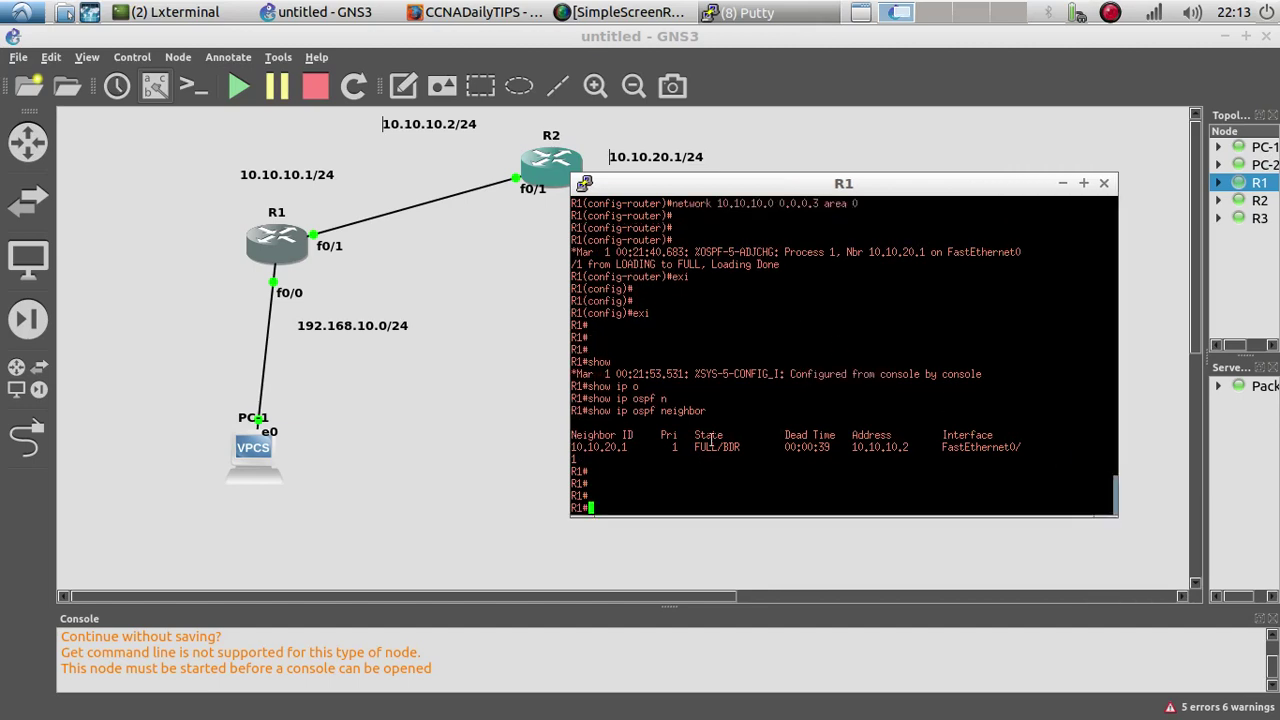
{"action": "type", "text": "show ip o"}
{"action": "key", "text": "Tab"}
{"action": "type", "text": "in"}
{"action": "key", "text": "Tab"}
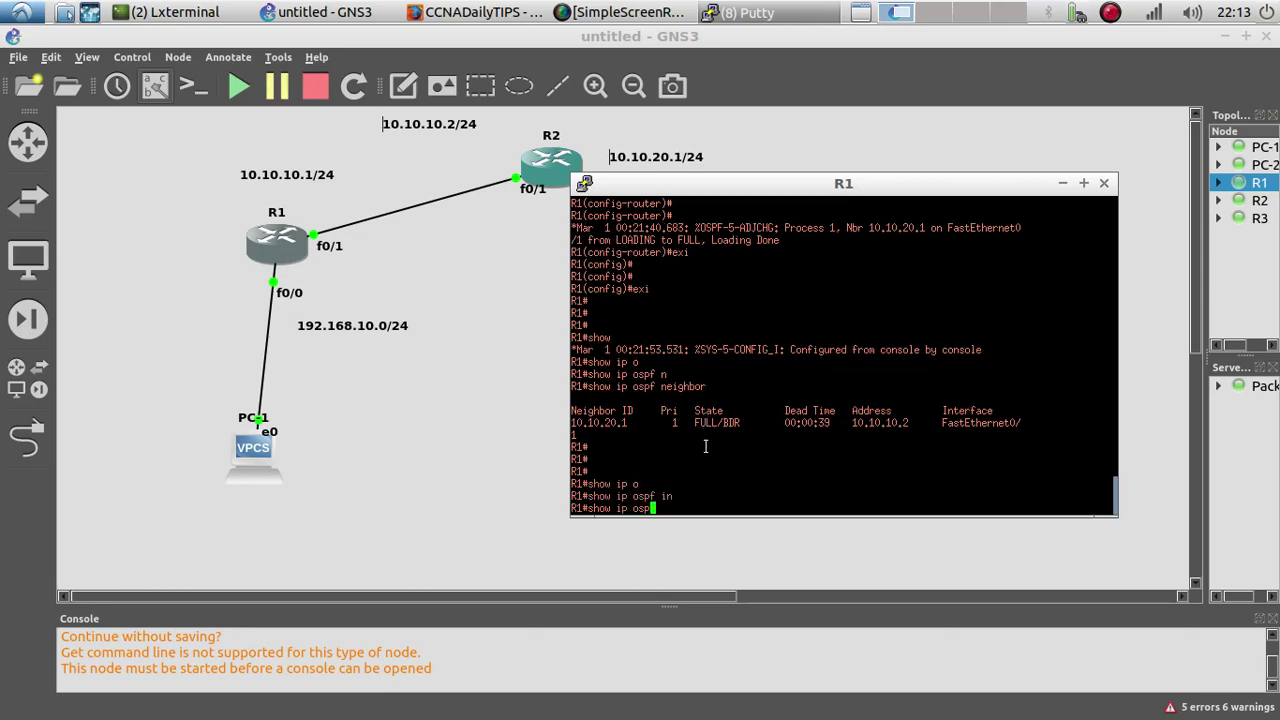
{"action": "key", "text": "Return"}
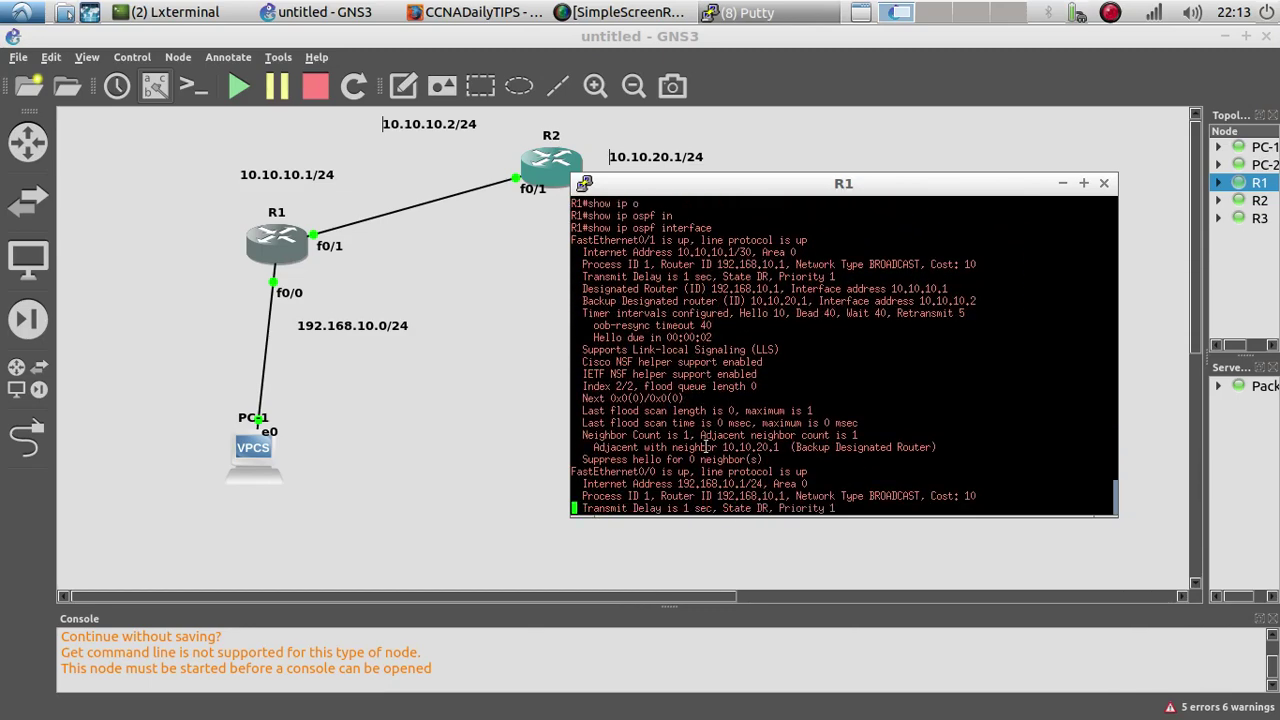
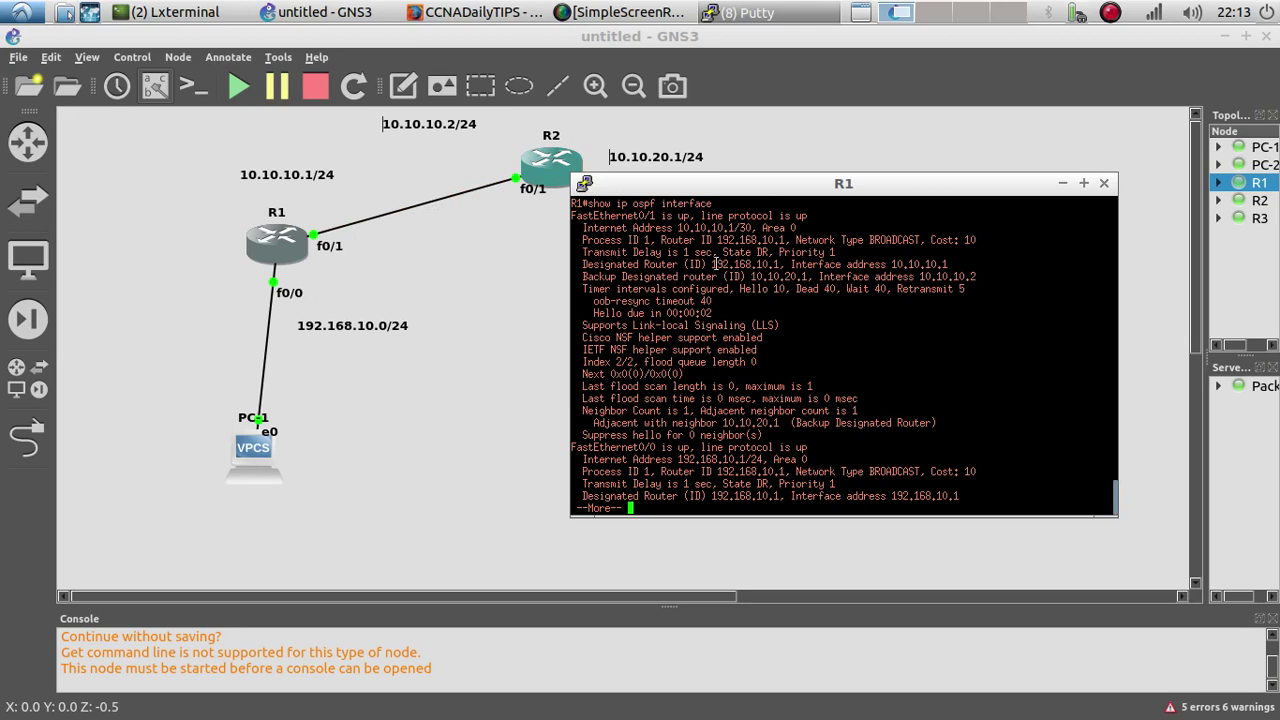
Step: Highlight R1's DR 192.168.10.1 and BDR 10.10.20.1, then move R1's console lower
{"action": "left_click_drag", "start_coordinate": [712, 262], "coordinate": [778, 268]}
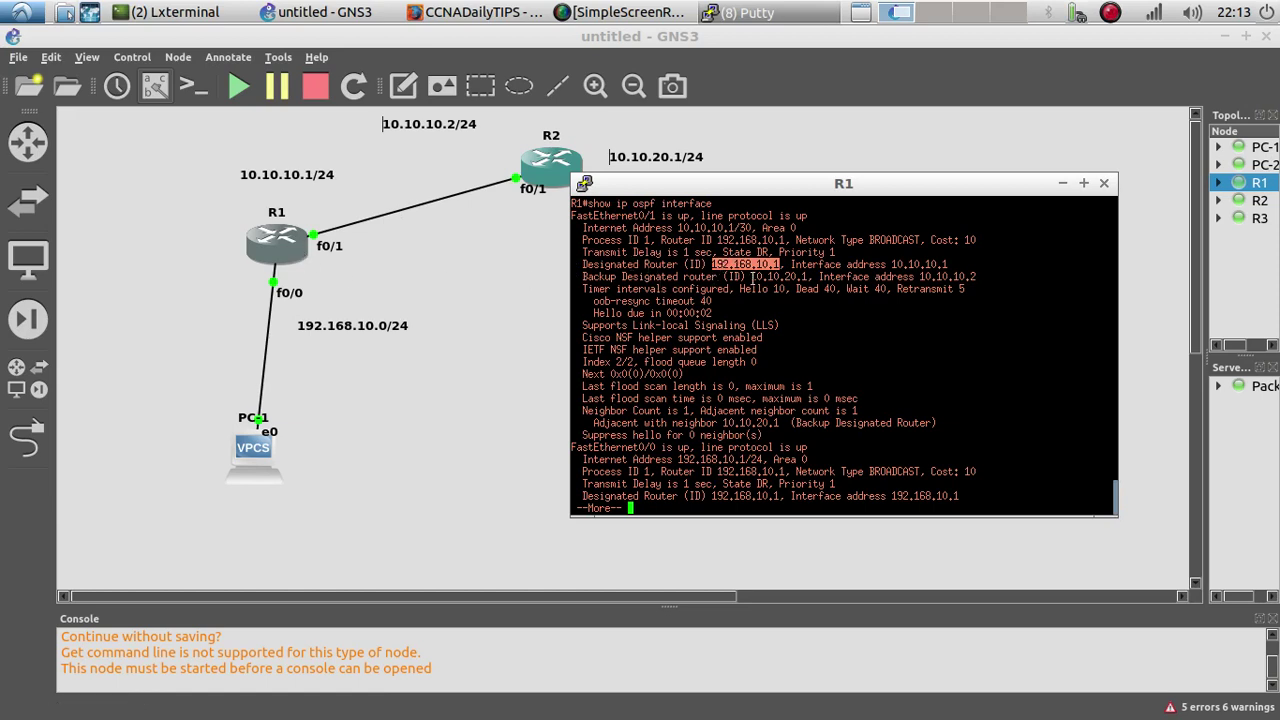
{"action": "left_click_drag", "start_coordinate": [749, 277], "coordinate": [800, 284]}
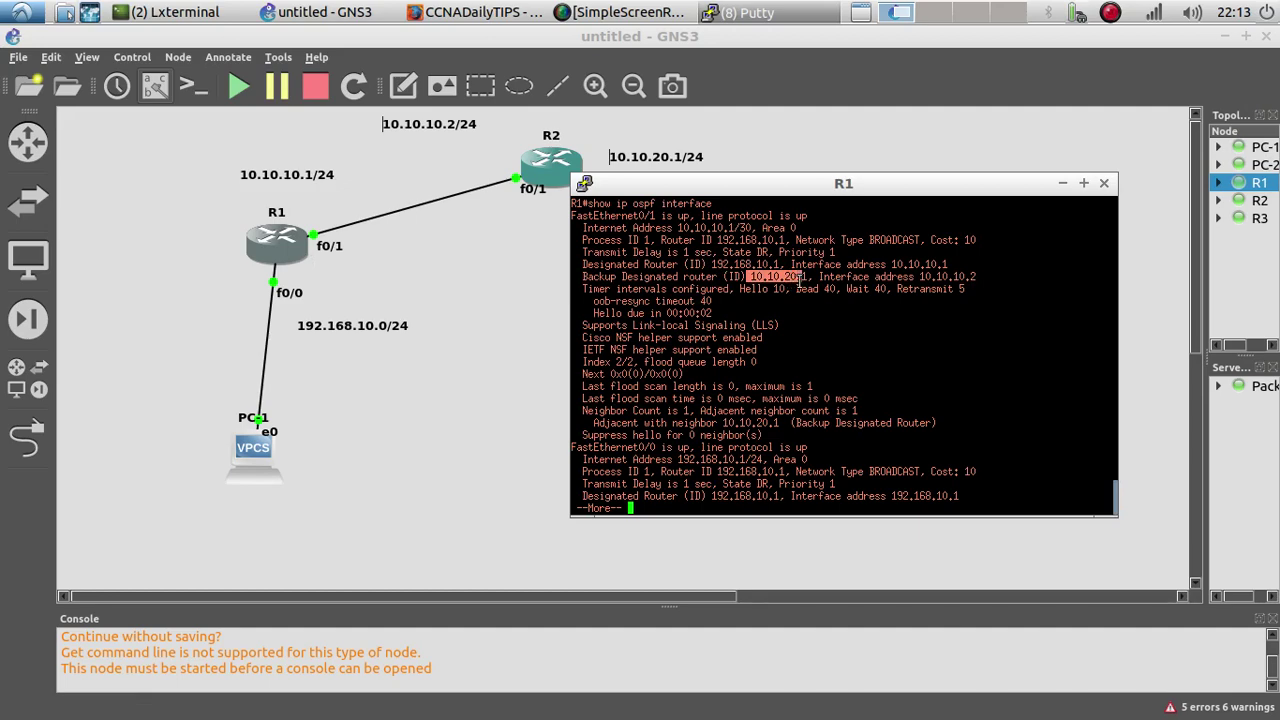
{"action": "left_click_drag", "start_coordinate": [670, 184], "coordinate": [297, 194]}
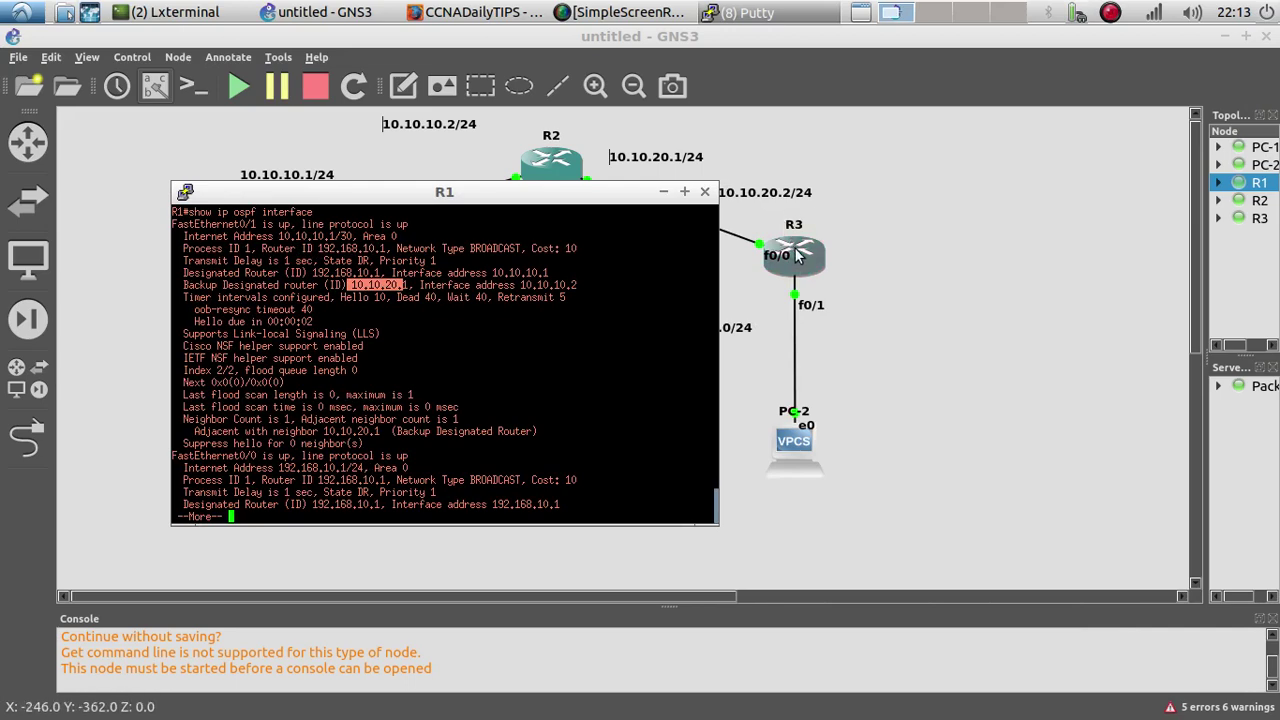
Step: Return R2 to privileged mode and run show ip ospf neighbor
{"action": "left_click", "coordinate": [740, 12]}
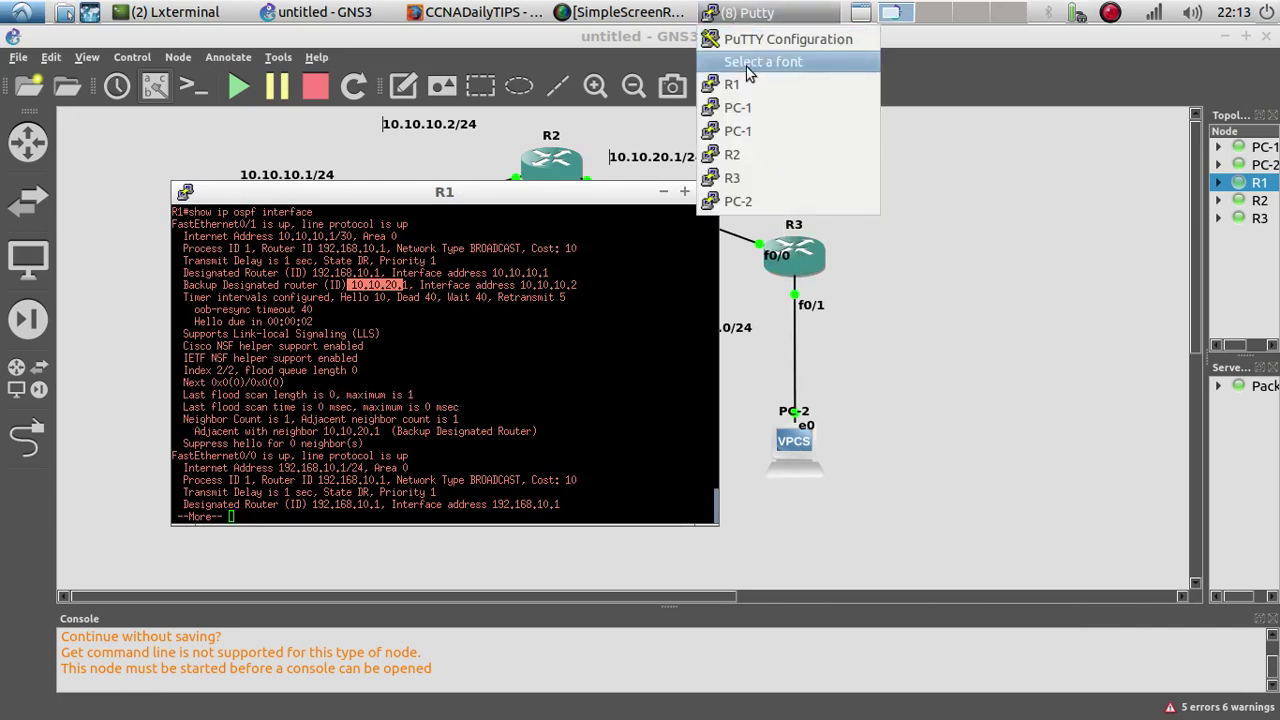
{"action": "left_click", "coordinate": [760, 154]}
{"action": "type", "text": "er)#e"}
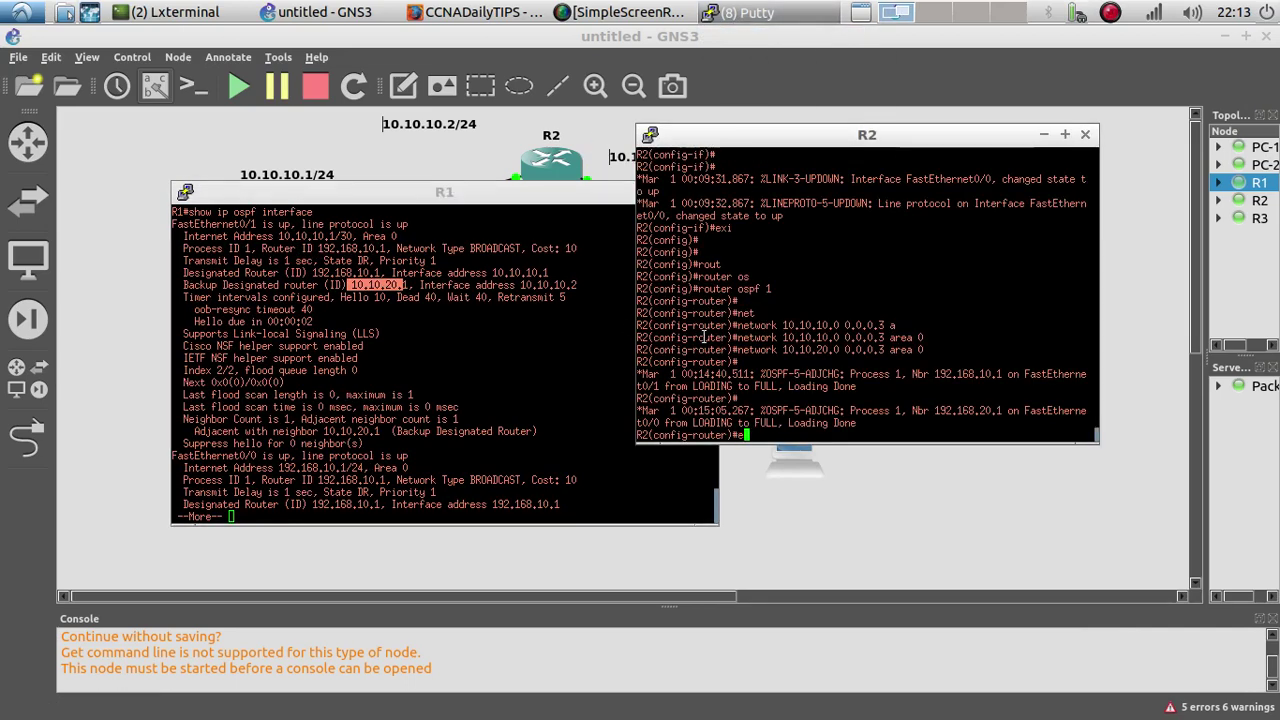
{"action": "type", "text": "nd"}
{"action": "key", "text": "Return"}
{"action": "key", "text": "Return"}
{"action": "type", "text": "show ip o"}
{"action": "key", "text": "Tab"}
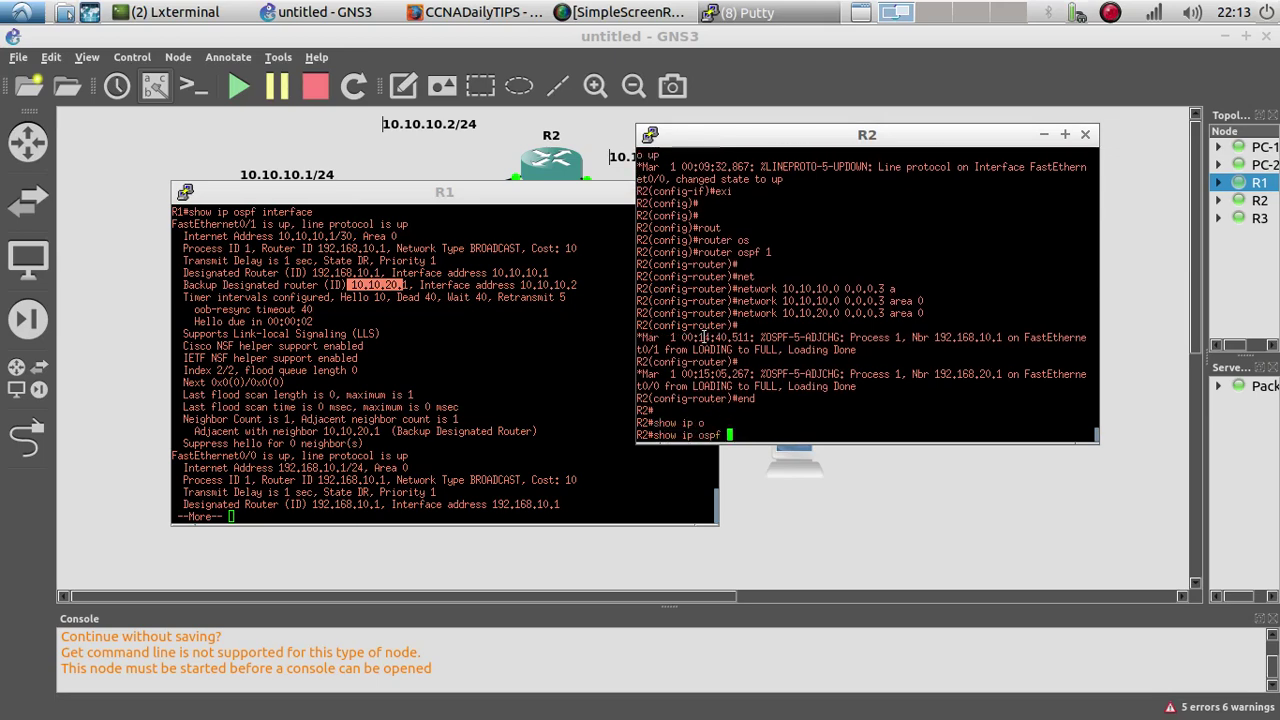
{"action": "type", "text": "n"}
{"action": "key", "text": "Tab"}
{"action": "key", "text": "Return"}
{"action": "key", "text": "Return"}
{"action": "key", "text": "Return"}
{"action": "key", "text": "Return"}
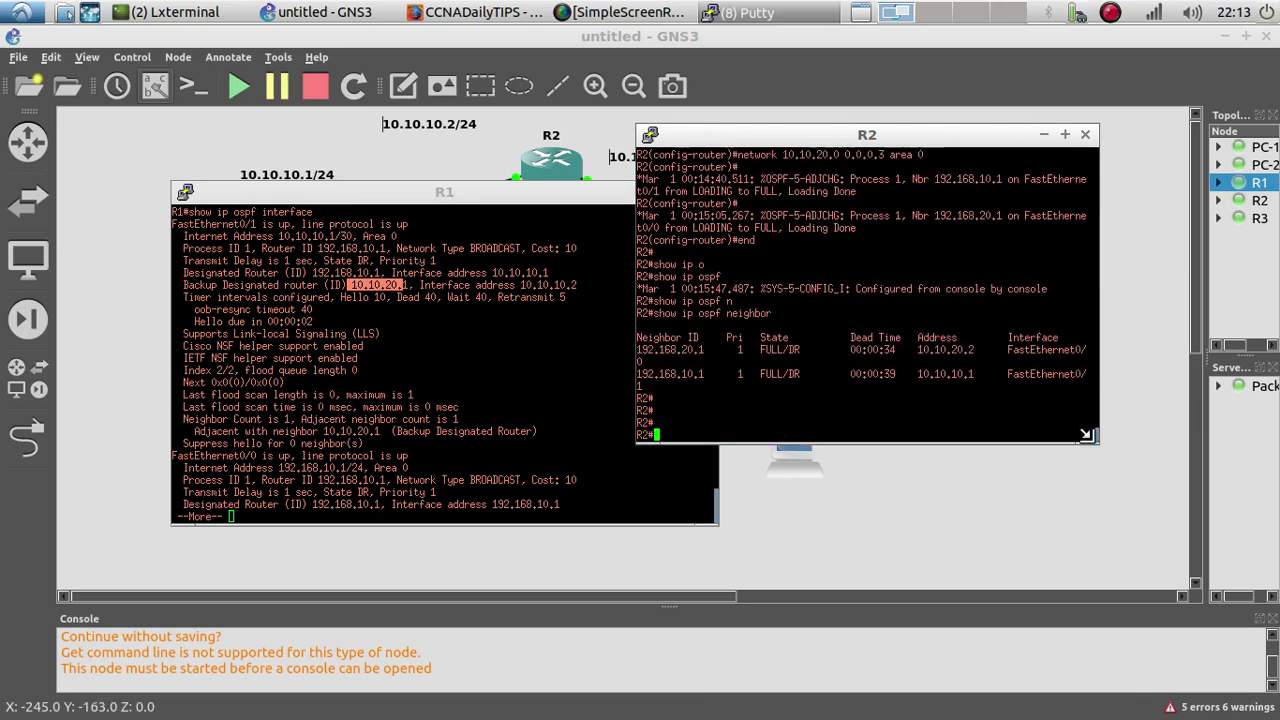
Step: Enlarge R2's console and highlight FULL neighbors 192.168.20.1 and 192.168.10.1
{"action": "left_click_drag", "start_coordinate": [1097, 441], "coordinate": [1177, 477]}
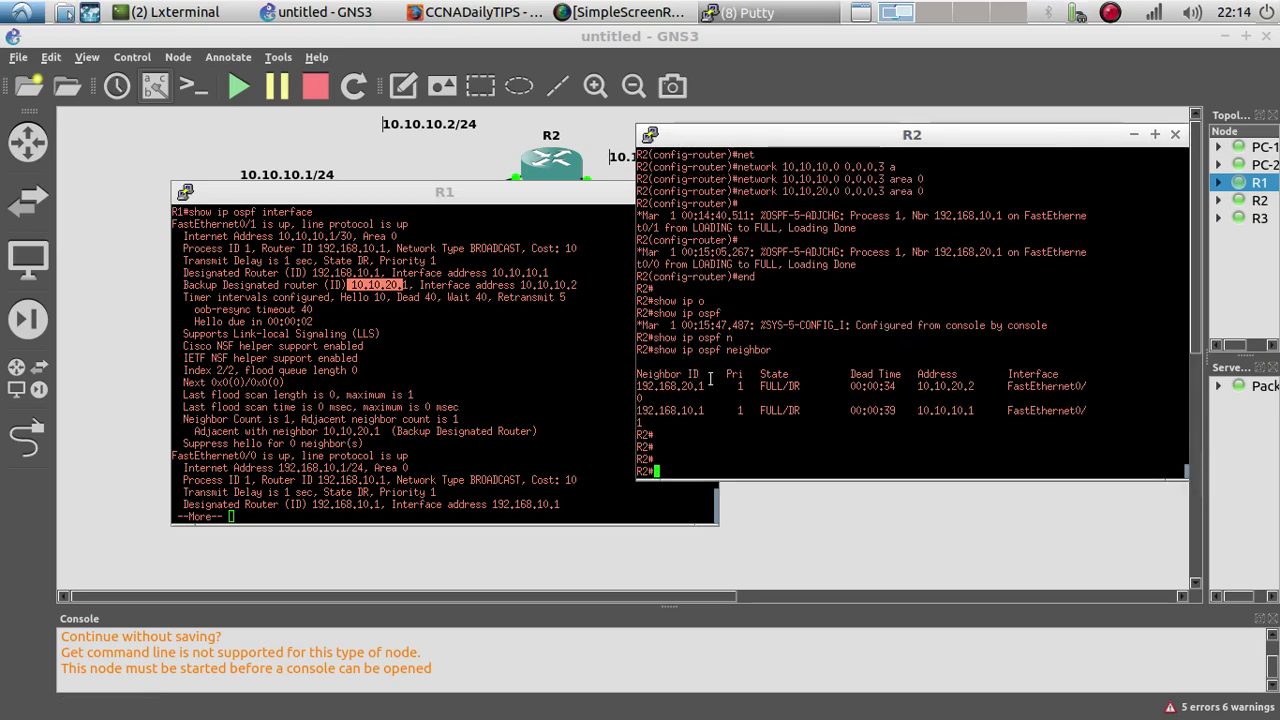
{"action": "left_click_drag", "start_coordinate": [707, 387], "coordinate": [624, 383]}
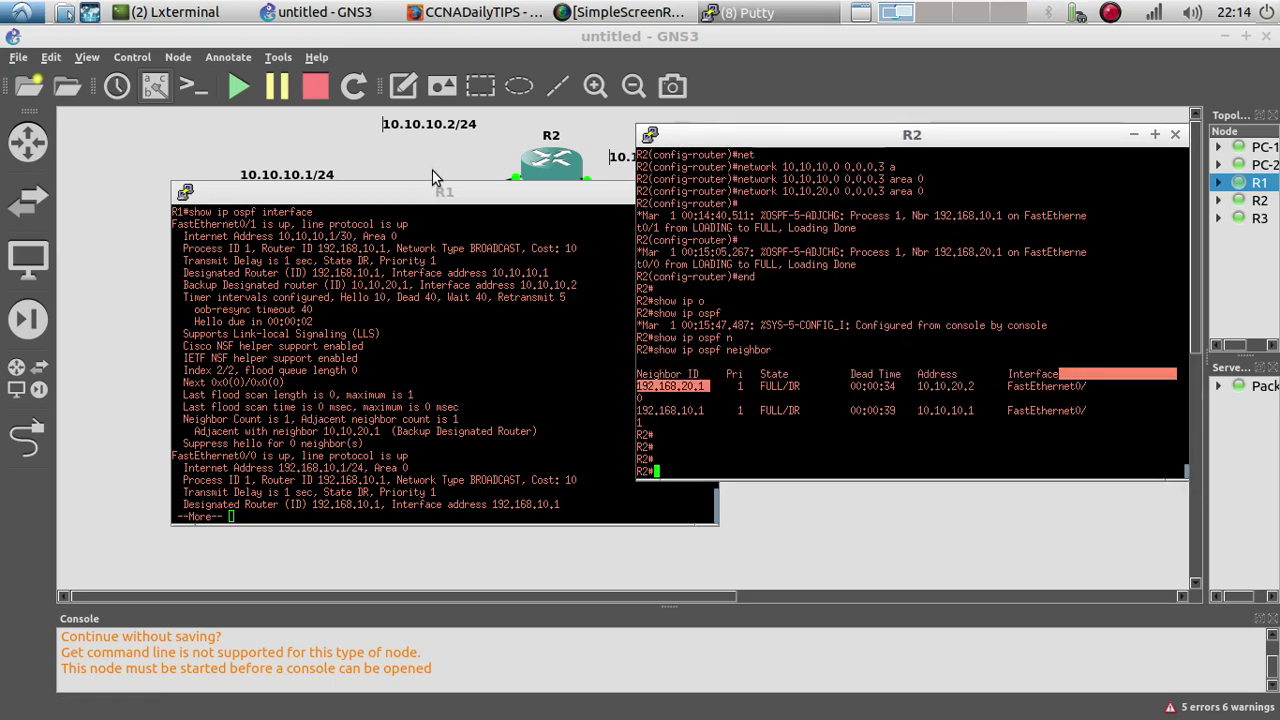
{"action": "left_click", "coordinate": [432, 200]}
{"action": "left_click", "coordinate": [772, 384]}
{"action": "left_click_drag", "start_coordinate": [711, 412], "coordinate": [638, 405]}
{"action": "left_click", "coordinate": [794, 517]}
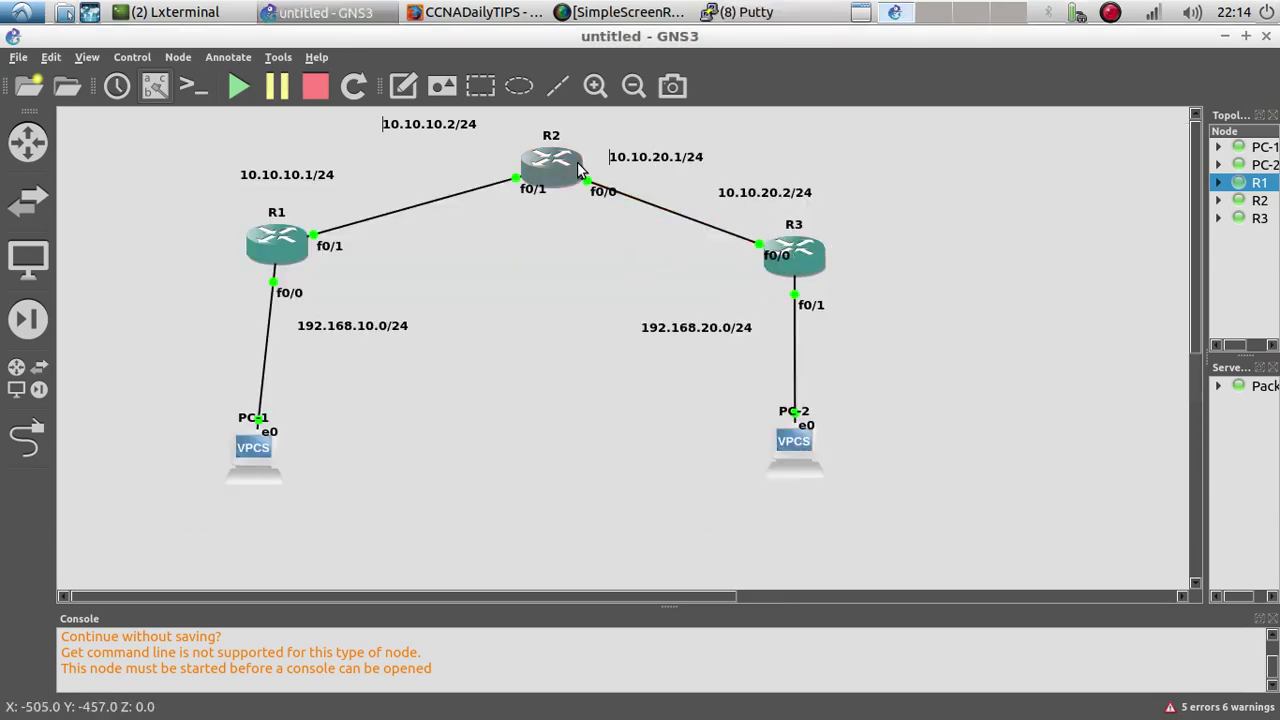
{"action": "left_click", "coordinate": [731, 25]}
{"action": "left_click", "coordinate": [740, 154]}
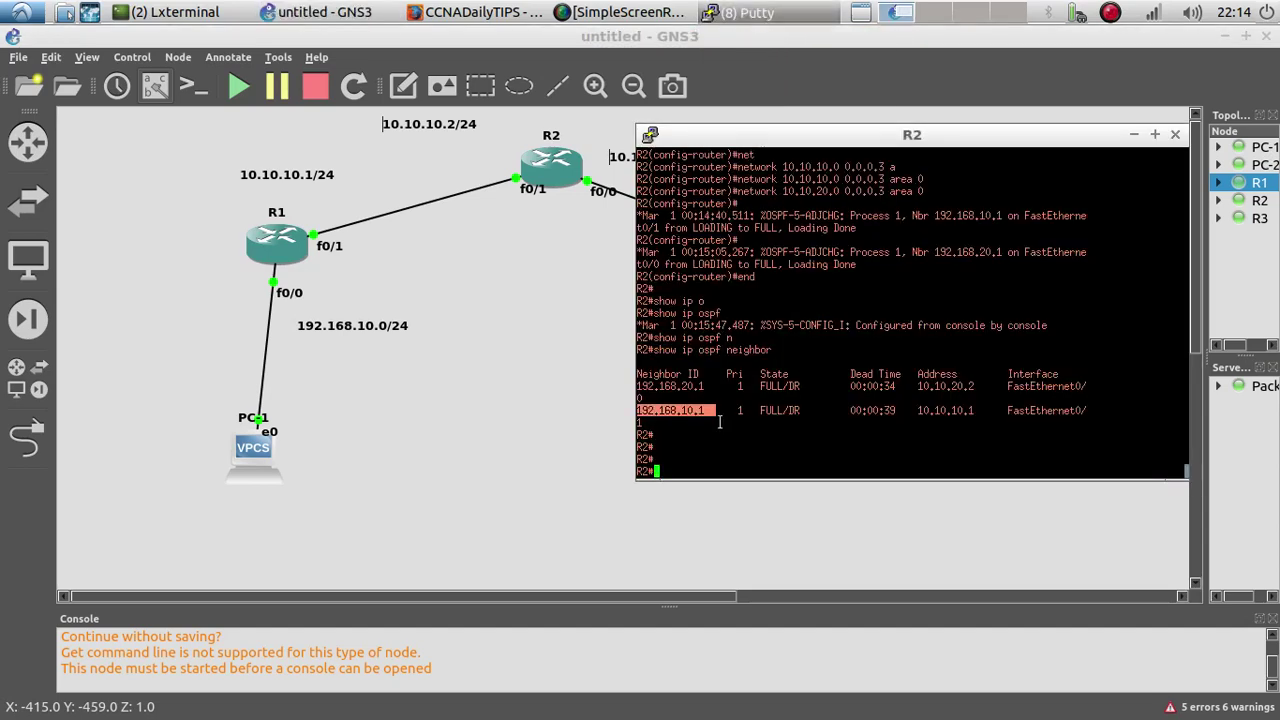
{"action": "left_click_drag", "start_coordinate": [708, 386], "coordinate": [633, 386]}
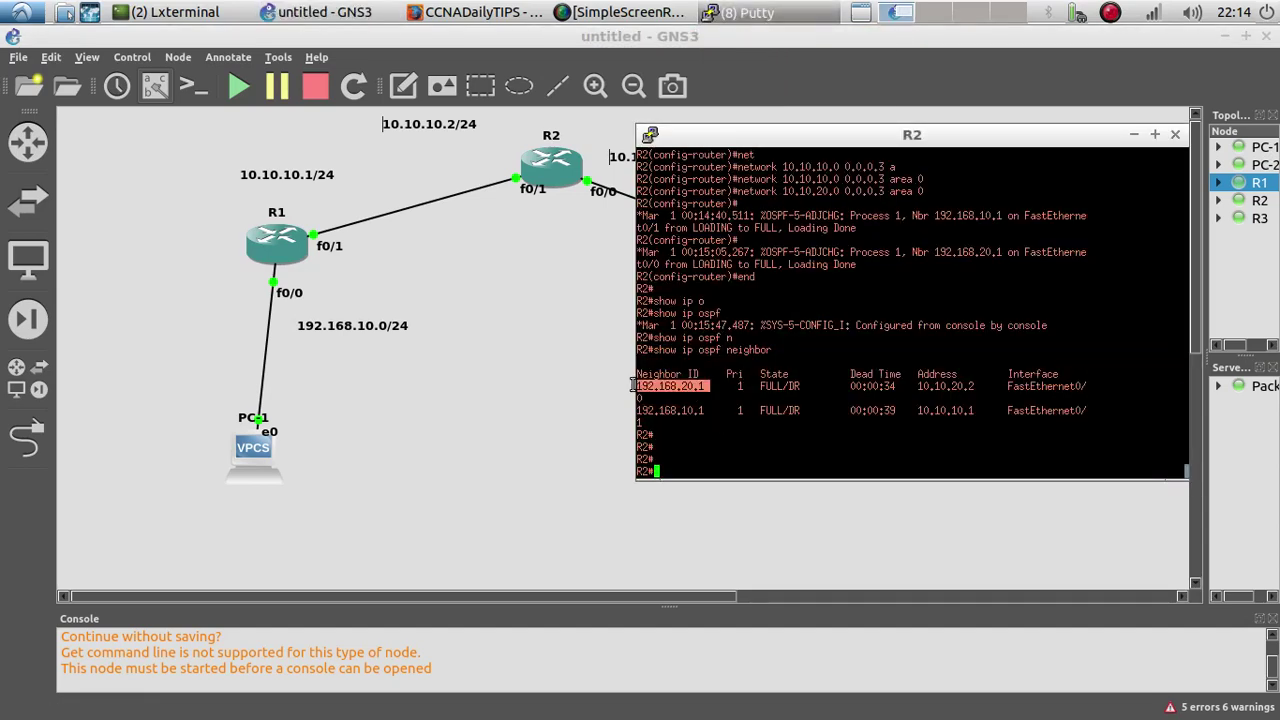
{"action": "left_click_drag", "start_coordinate": [708, 415], "coordinate": [640, 425]}
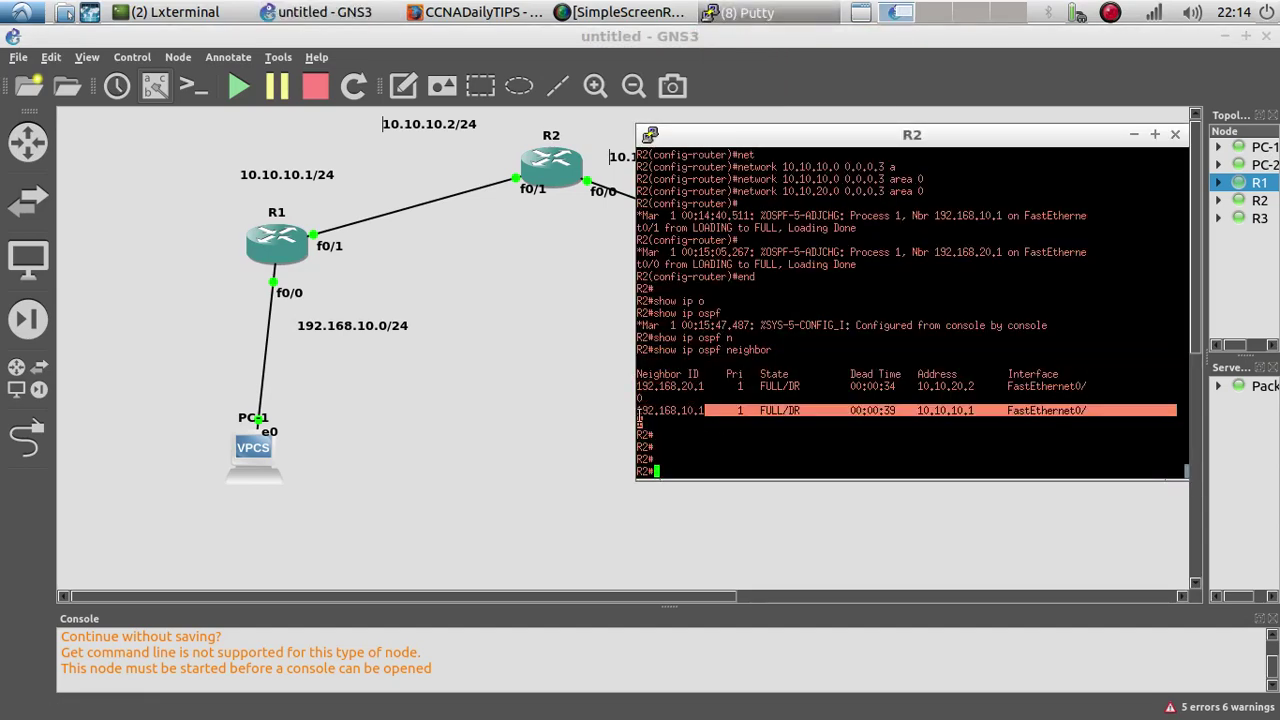
{"action": "left_click", "coordinate": [557, 430]}
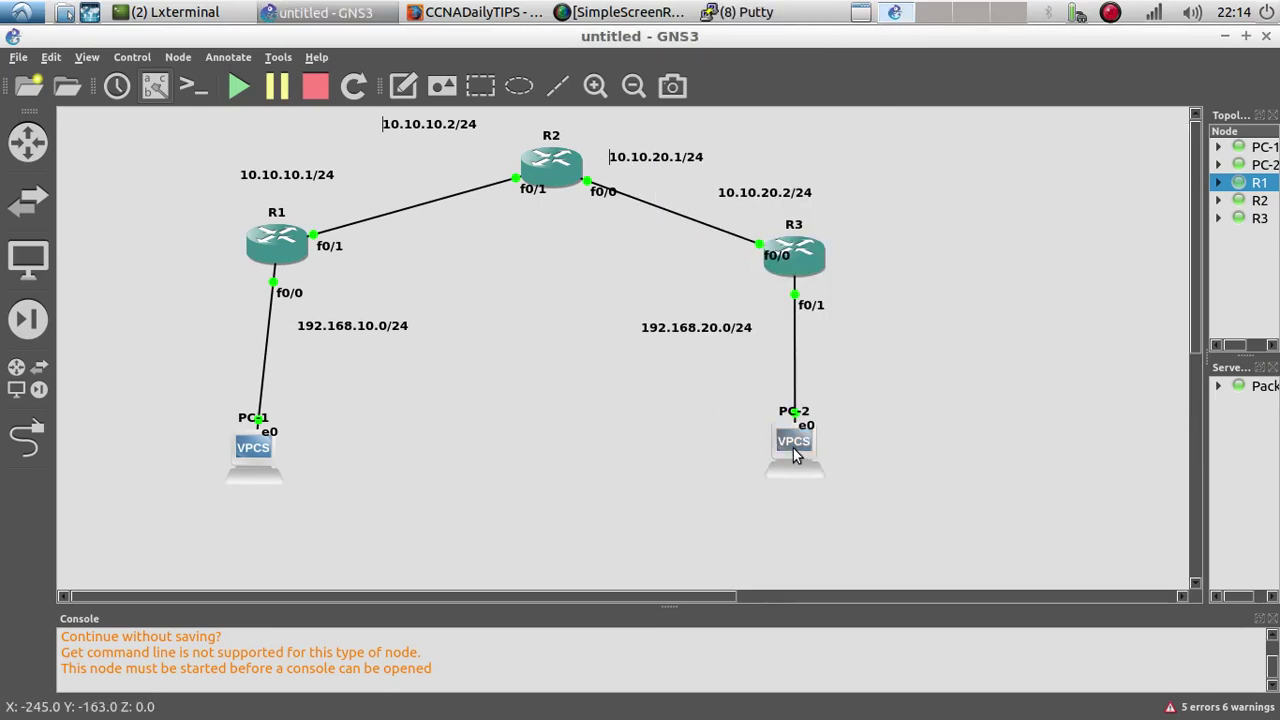
Step: Open PC-2's console and ping 192.168.10.2, which reports No gateway found
{"action": "mouse_move", "coordinate": [797, 455]}
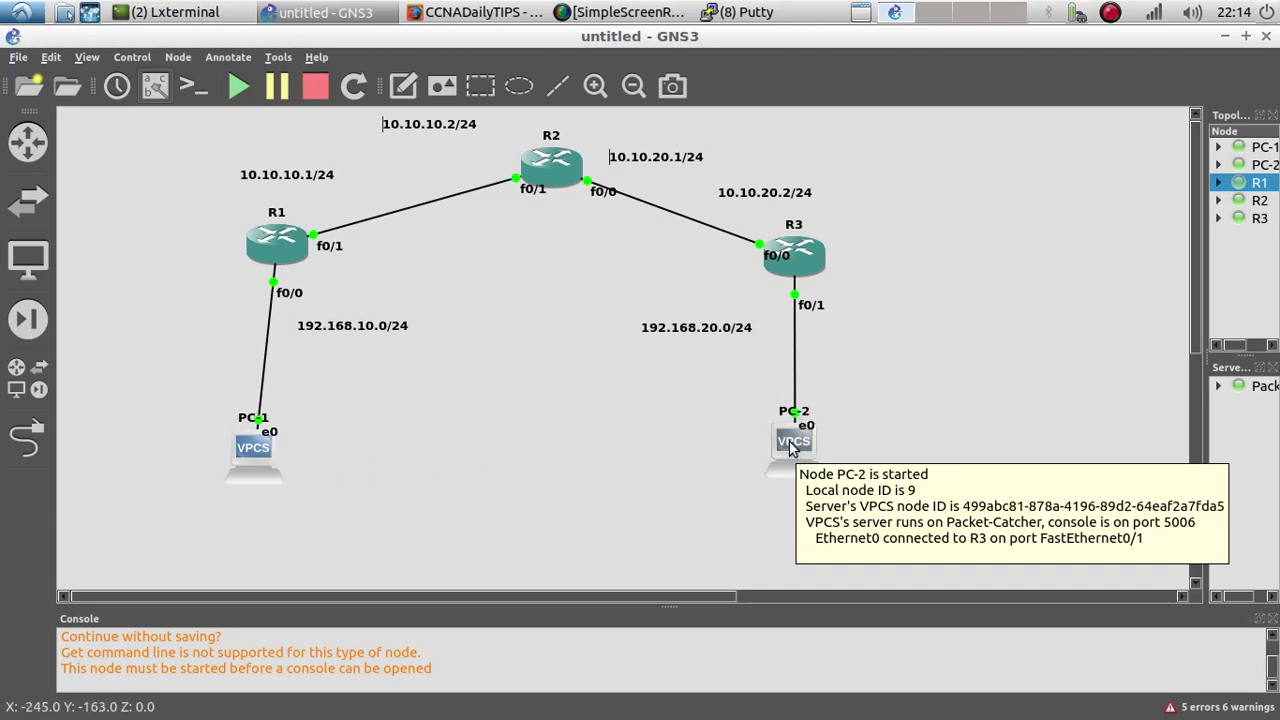
{"action": "right_click", "coordinate": [791, 449]}
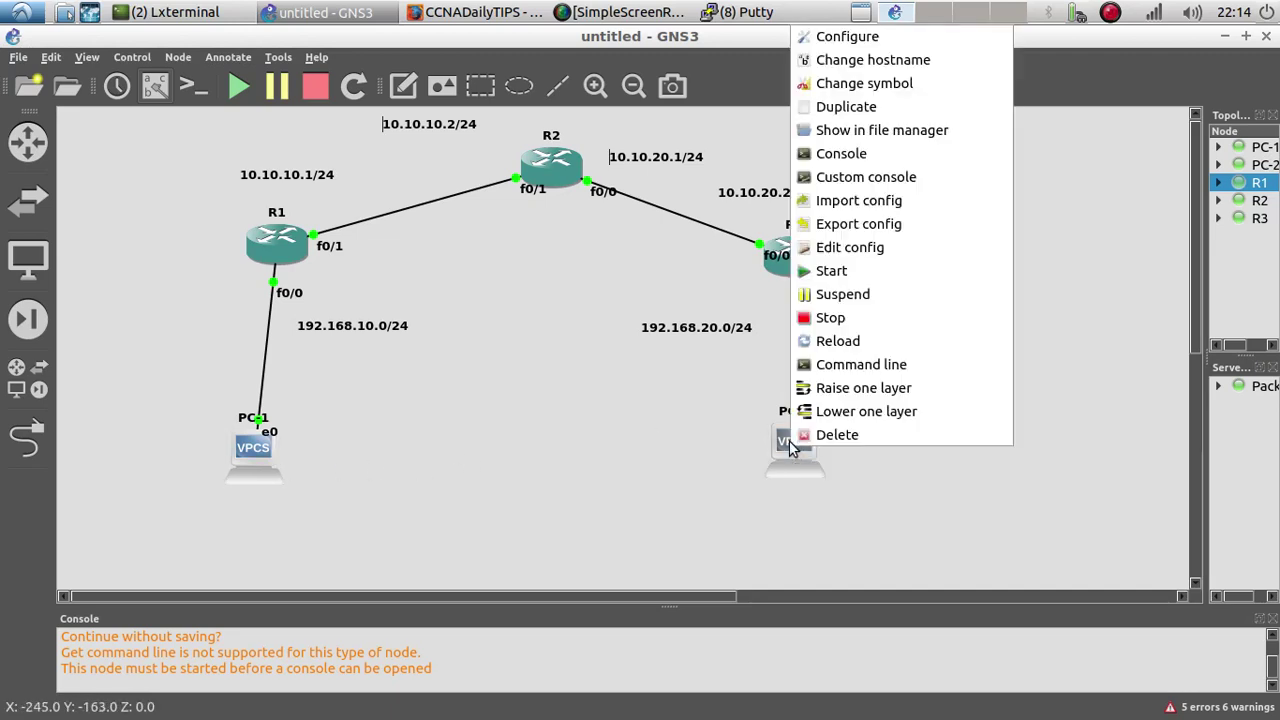
{"action": "left_click", "coordinate": [832, 153]}
{"action": "left_click_drag", "start_coordinate": [329, 37], "coordinate": [980, 174]}
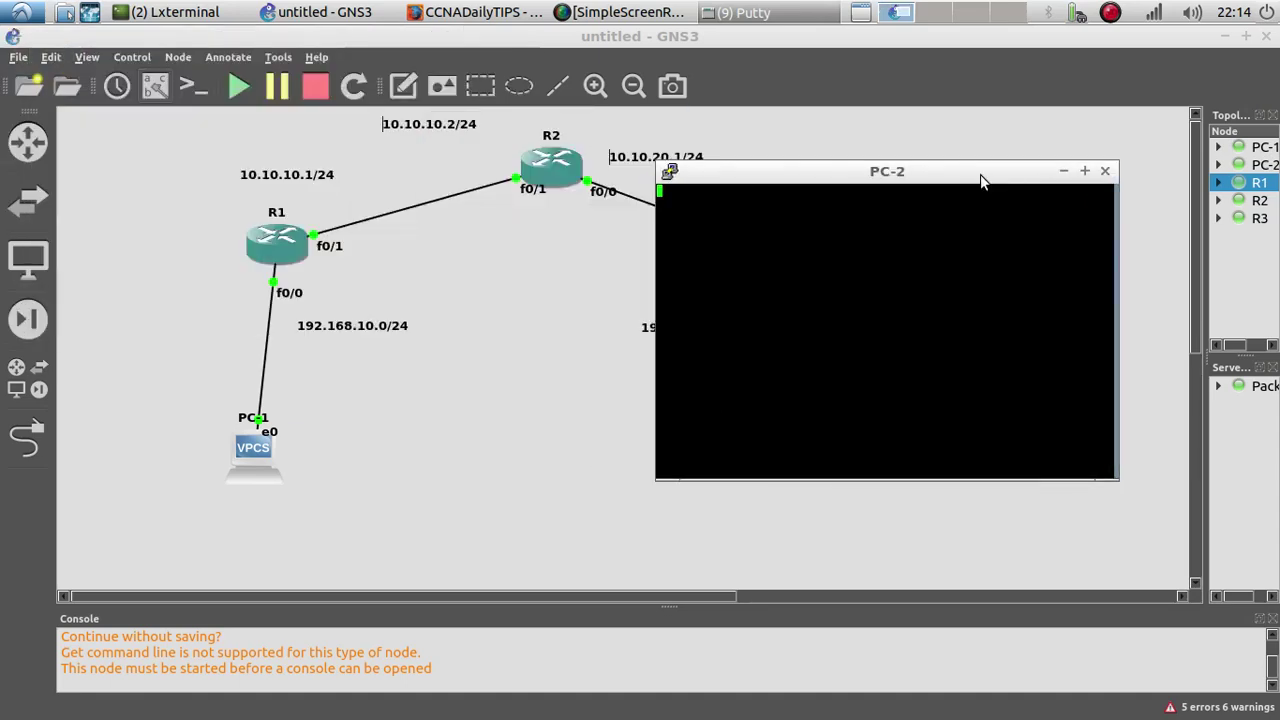
{"action": "key", "text": "Return"}
{"action": "type", "text": "ping 192.168"}
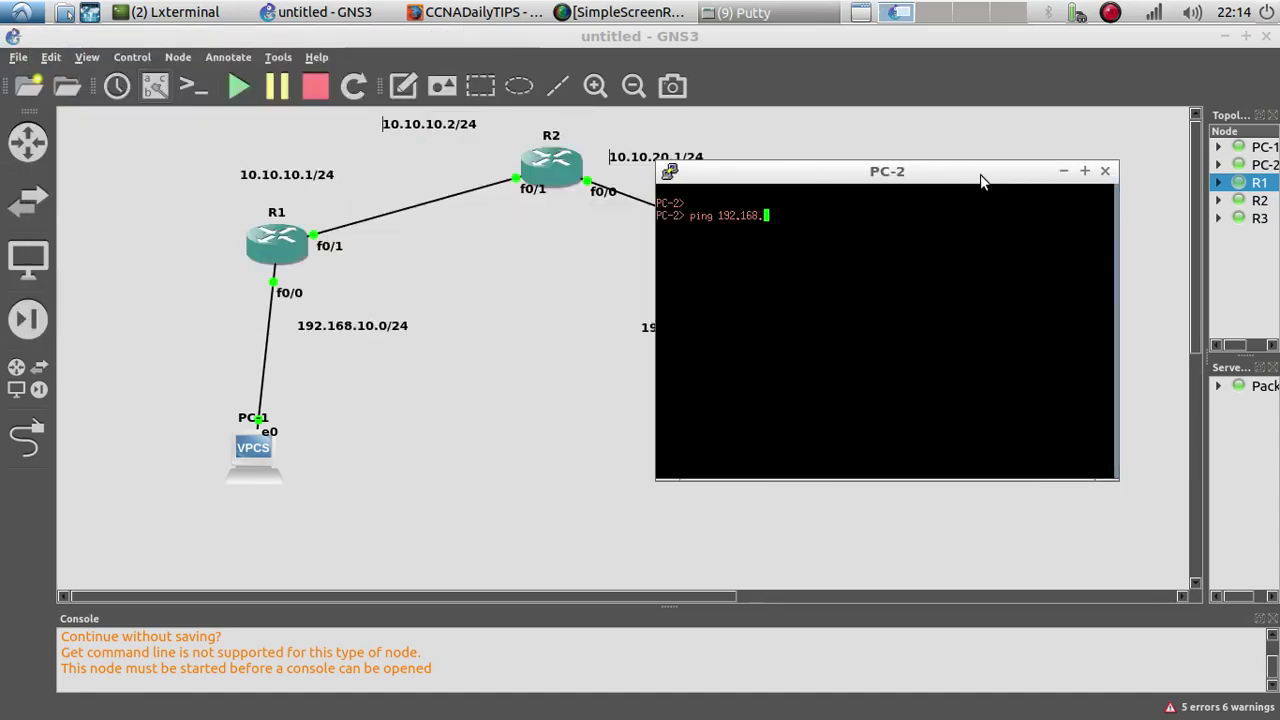
{"action": "type", "text": ".10.2"}
{"action": "key", "text": "Return"}
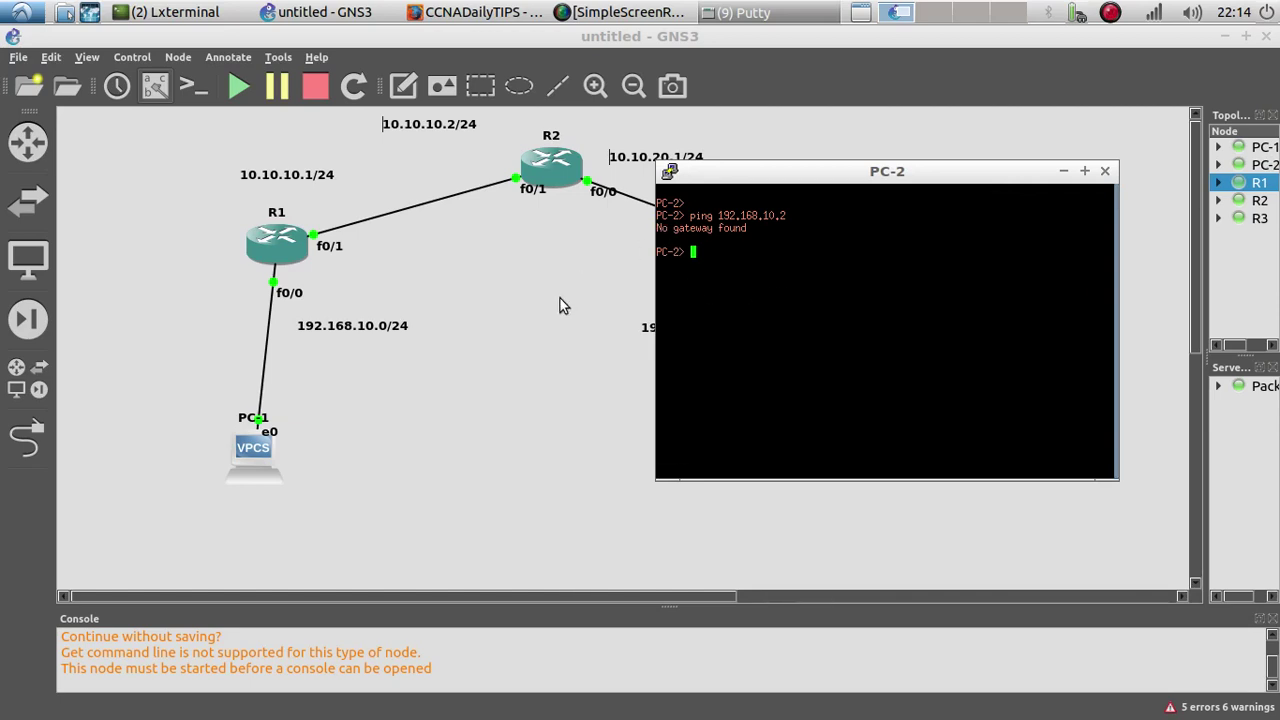
{"action": "left_click", "coordinate": [634, 375]}
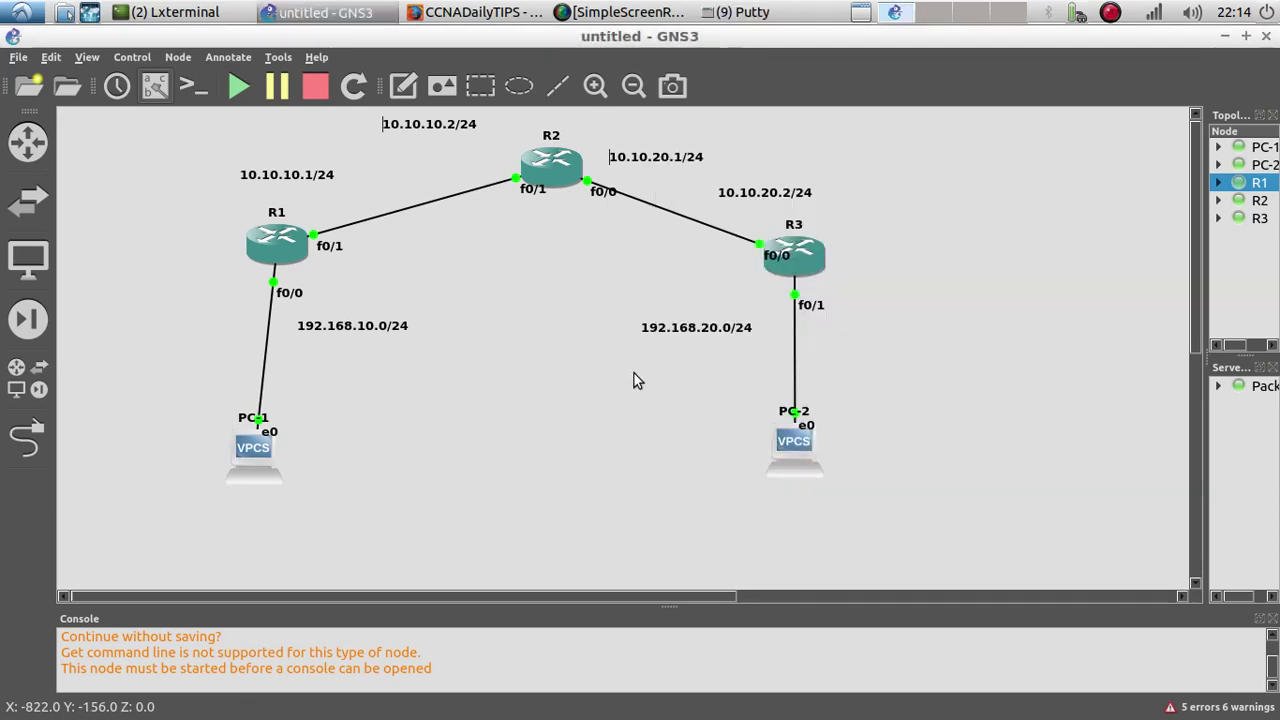
Step: Open PC-2's console and assign it ip 192.168.20.2/24
{"action": "right_click", "coordinate": [800, 437]}
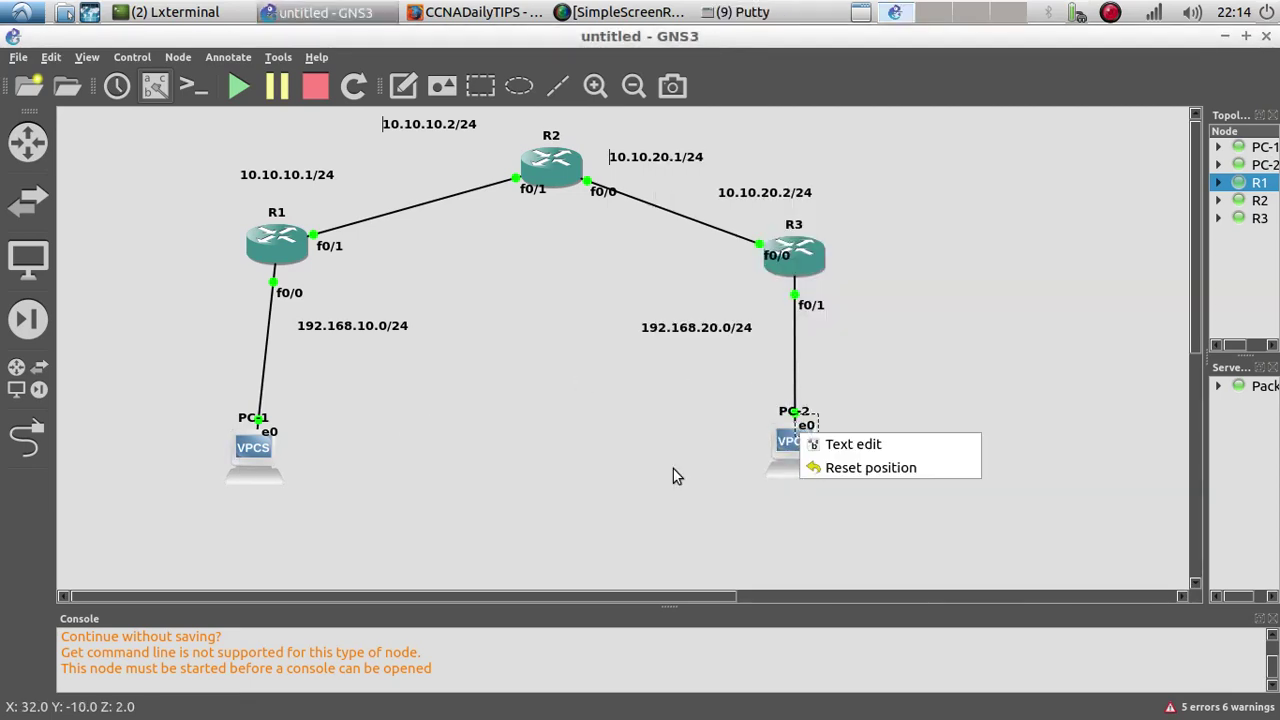
{"action": "left_click", "coordinate": [778, 448]}
{"action": "double_click", "coordinate": [783, 453]}
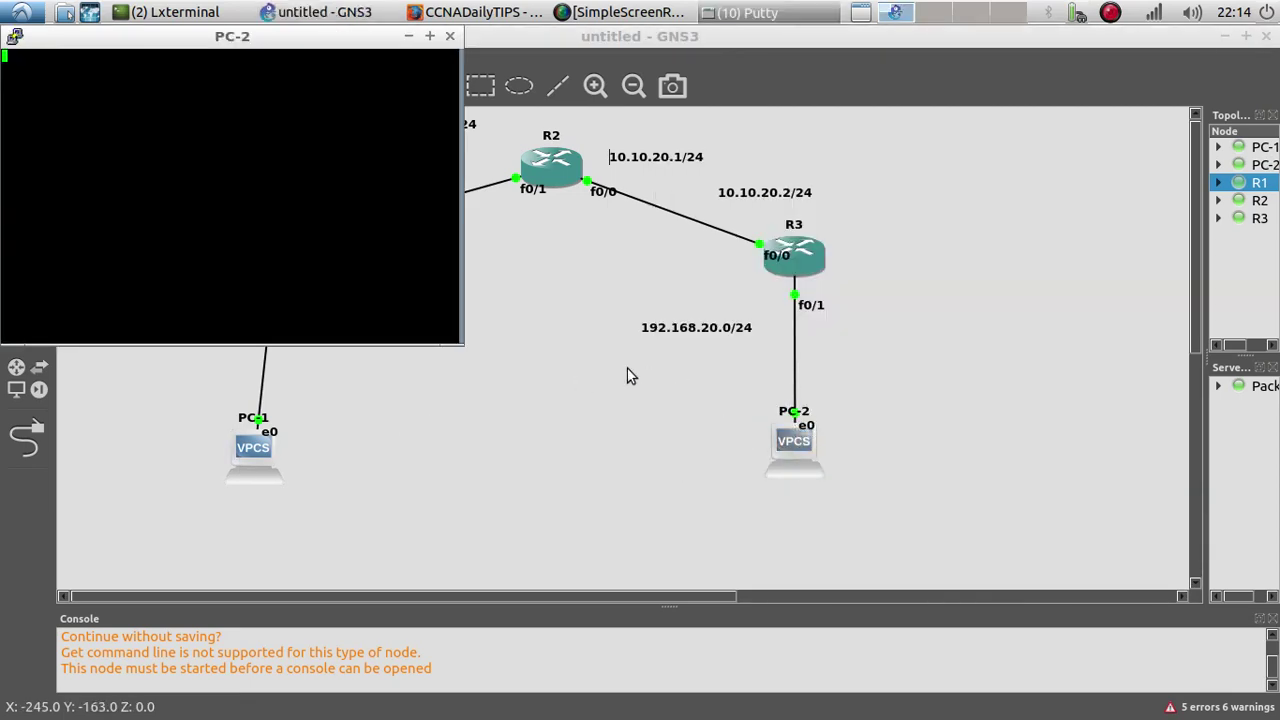
{"action": "left_click_drag", "start_coordinate": [278, 59], "coordinate": [375, 141]}
{"action": "key", "text": "Return"}
{"action": "key", "text": "Return"}
{"action": "key", "text": "Return"}
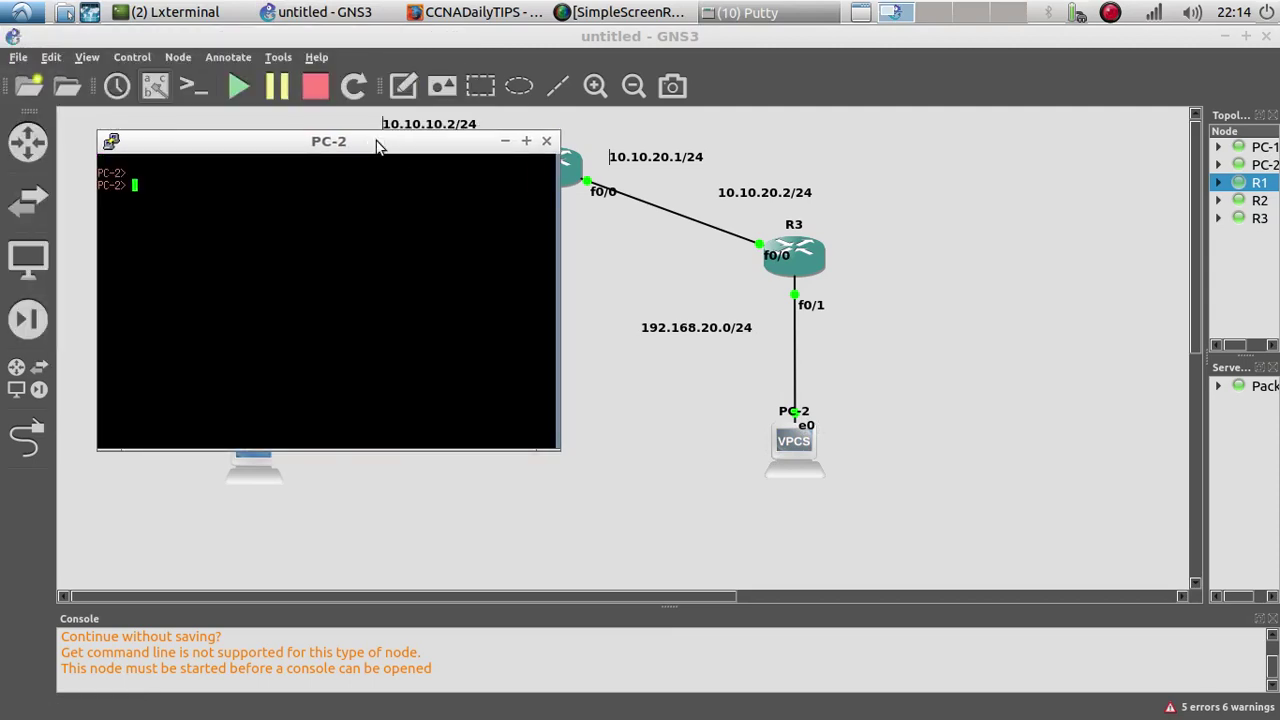
{"action": "type", "text": "ip 192.16"}
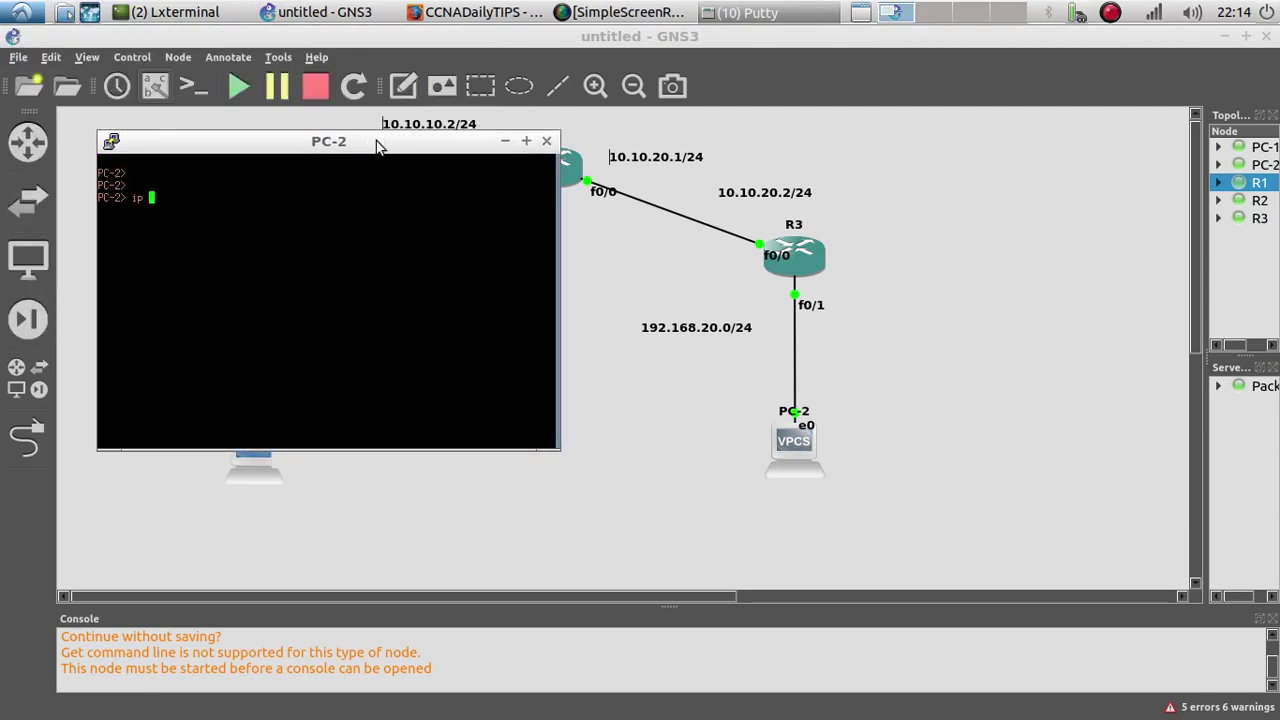
{"action": "type", "text": "8.20.2/24"}
{"action": "key", "text": "Return"}
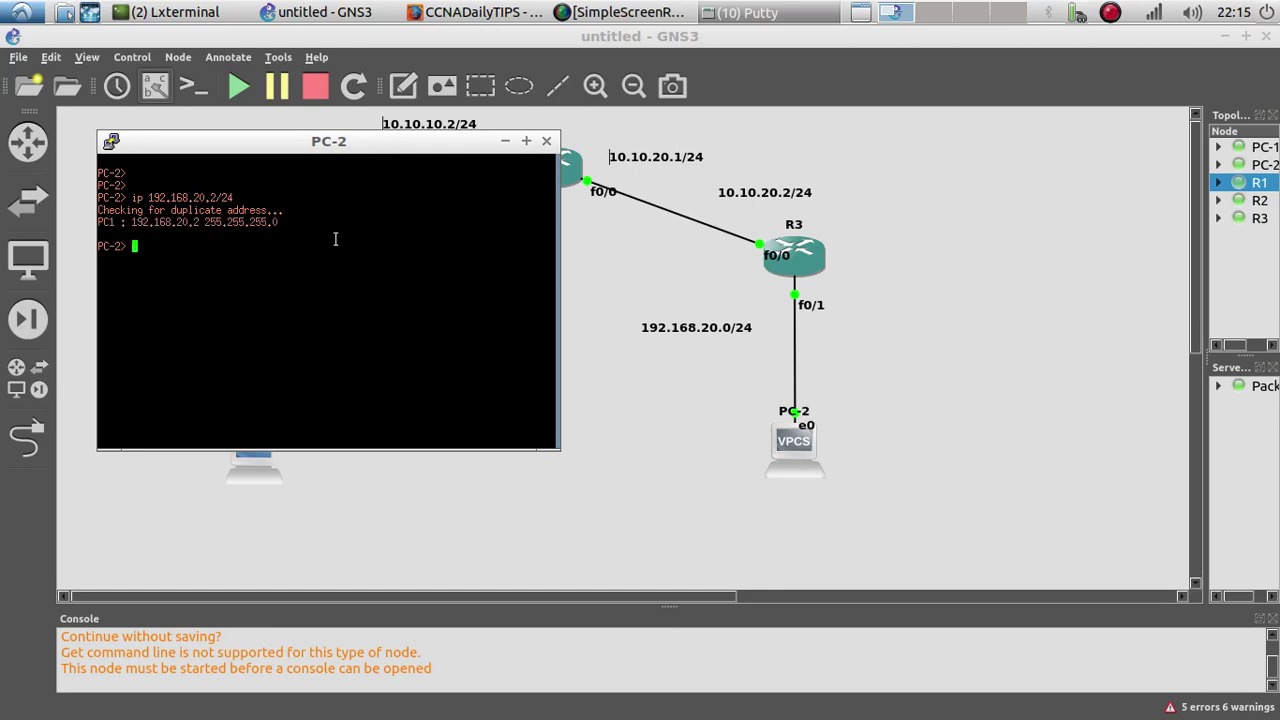
Step: Ping 192.168.20.1 with five replies, then ping 192.168.10.2, still without a gateway
{"action": "type", "text": "ping 192.168.20.1"}
{"action": "key", "text": "Return"}
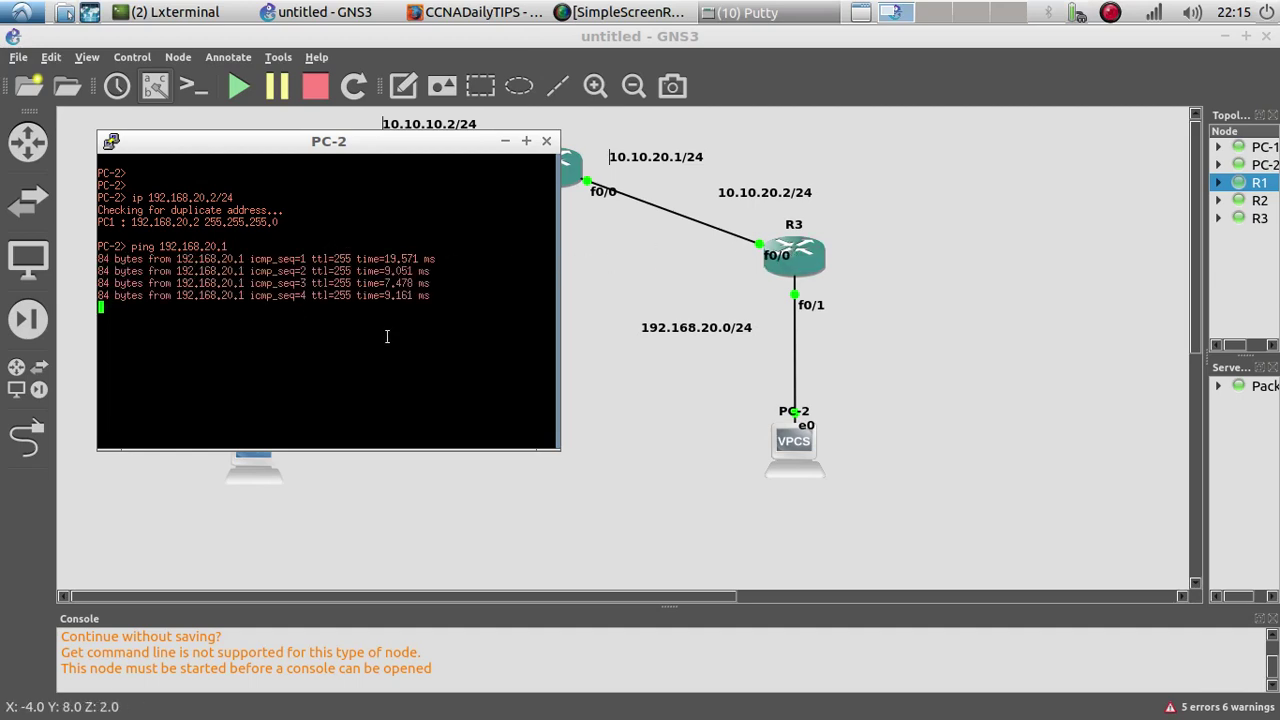
{"action": "key", "text": "Up"}
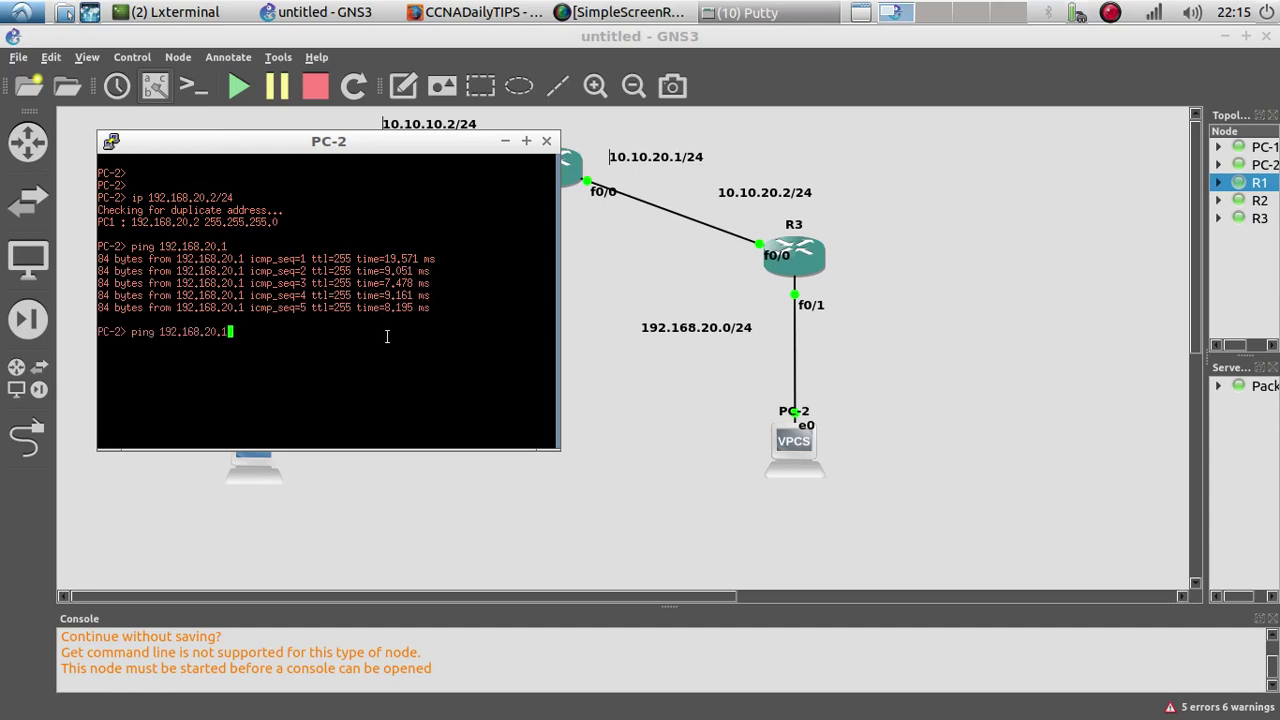
{"action": "key", "text": "BackSpace"}
{"action": "key", "text": "BackSpace"}
{"action": "key", "text": "BackSpace"}
{"action": "key", "text": "BackSpace"}
{"action": "type", "text": "10.2"}
{"action": "key", "text": "Return"}
Step: Mark PC-2's No gateway found result and bring R3's console forward, moved left
{"action": "left_click_drag", "start_coordinate": [188, 345], "coordinate": [228, 332]}
{"action": "left_click", "coordinate": [790, 255]}
{"action": "right_click", "coordinate": [792, 250]}
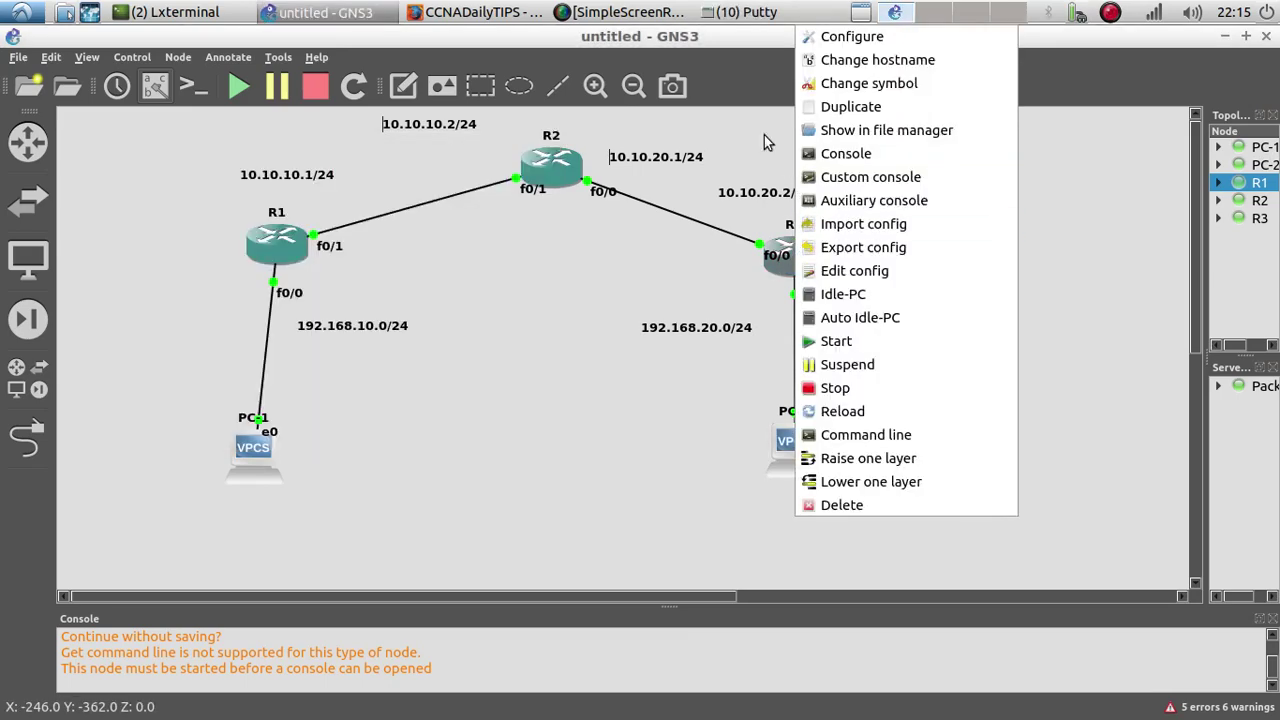
{"action": "left_click", "coordinate": [740, 12]}
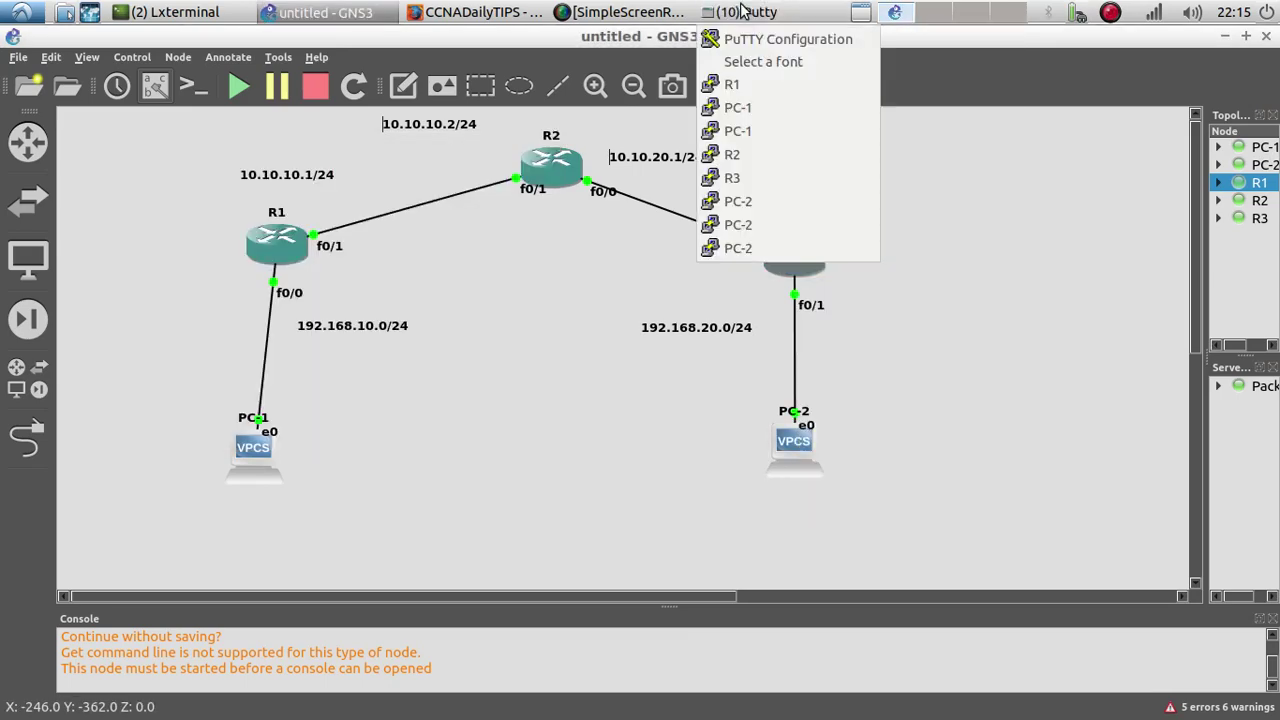
{"action": "left_click", "coordinate": [740, 178]}
{"action": "left_click_drag", "start_coordinate": [789, 163], "coordinate": [597, 170]}
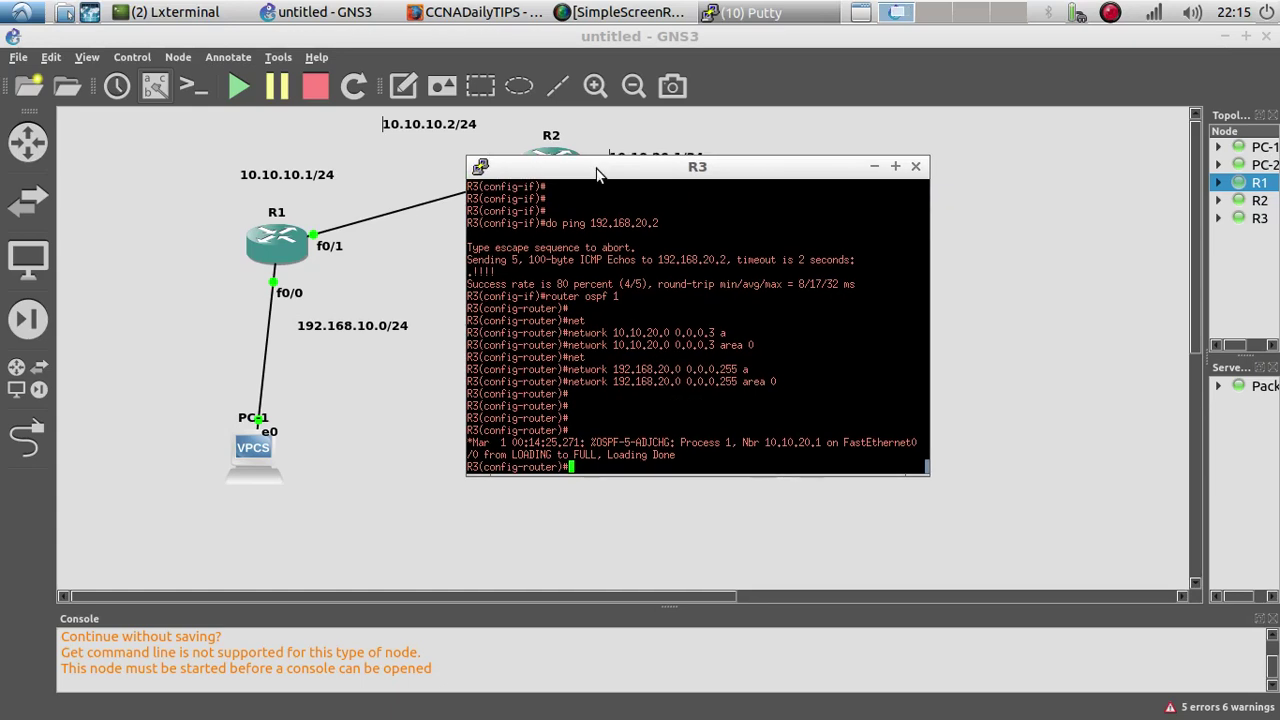
Step: Run show ip route on R3 and mark the OSPF route to 192.168.10.0/24
{"action": "type", "text": "end"}
{"action": "key", "text": "Return"}
{"action": "key", "text": "Return"}
{"action": "key", "text": "Return"}
{"action": "type", "text": "show ip "}
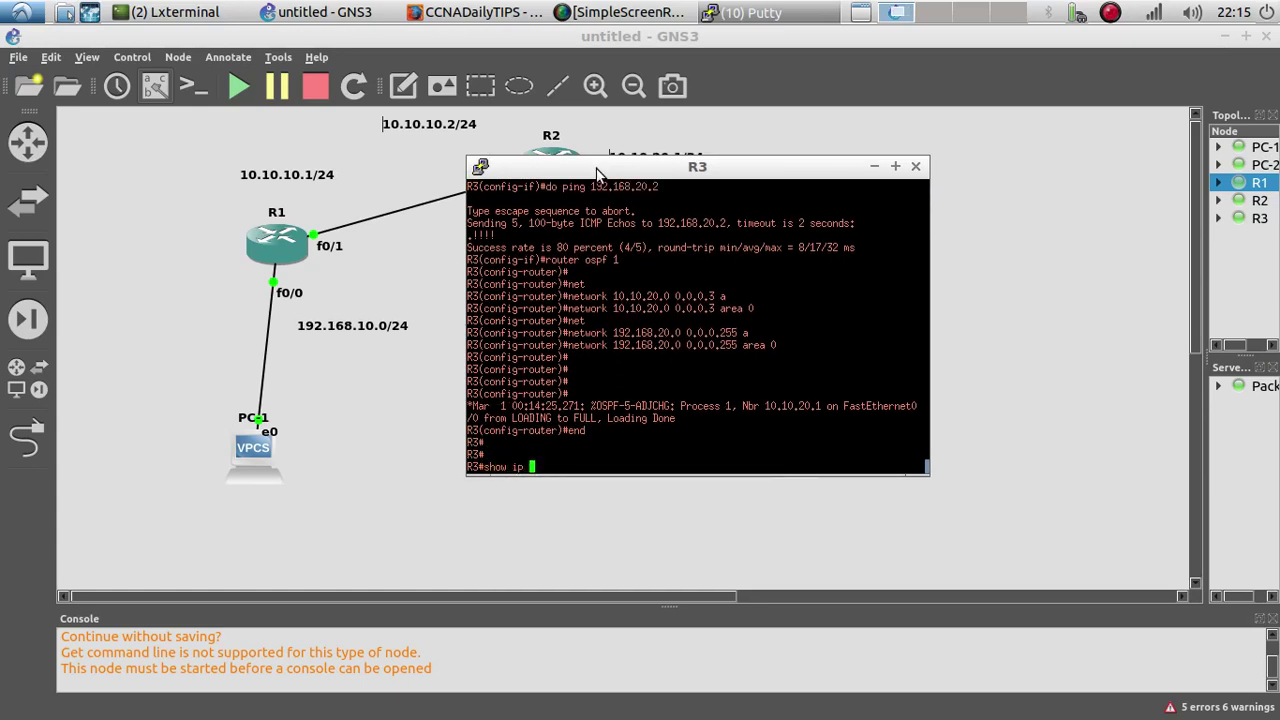
{"action": "type", "text": "ou"}
{"action": "key", "text": "Tab"}
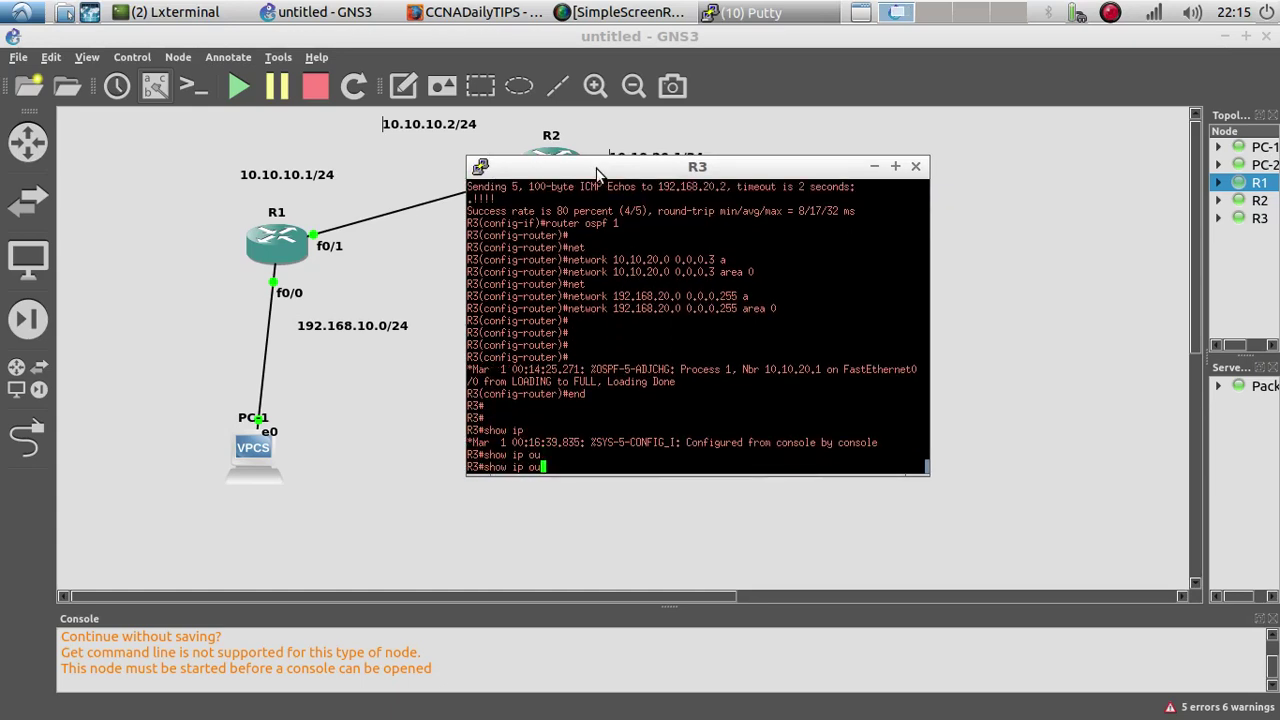
{"action": "key", "text": "BackSpace"}
{"action": "key", "text": "Tab"}
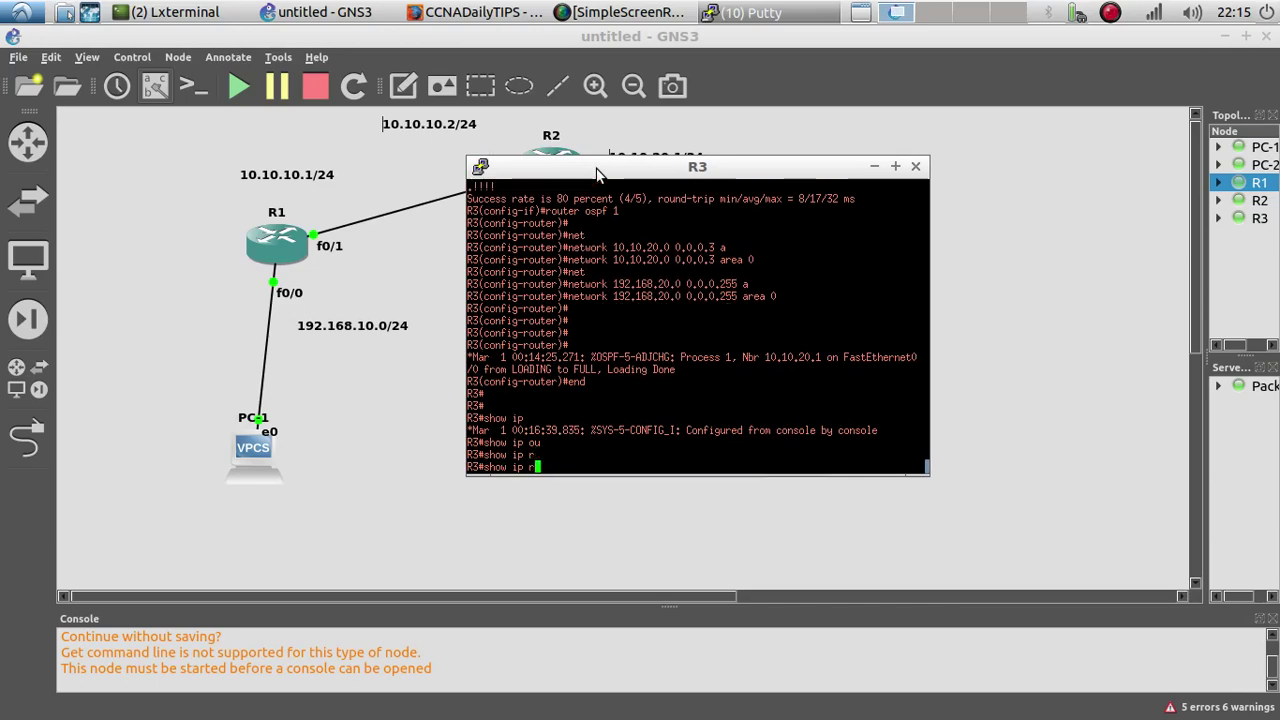
{"action": "type", "text": "oute"}
{"action": "key", "text": "Return"}
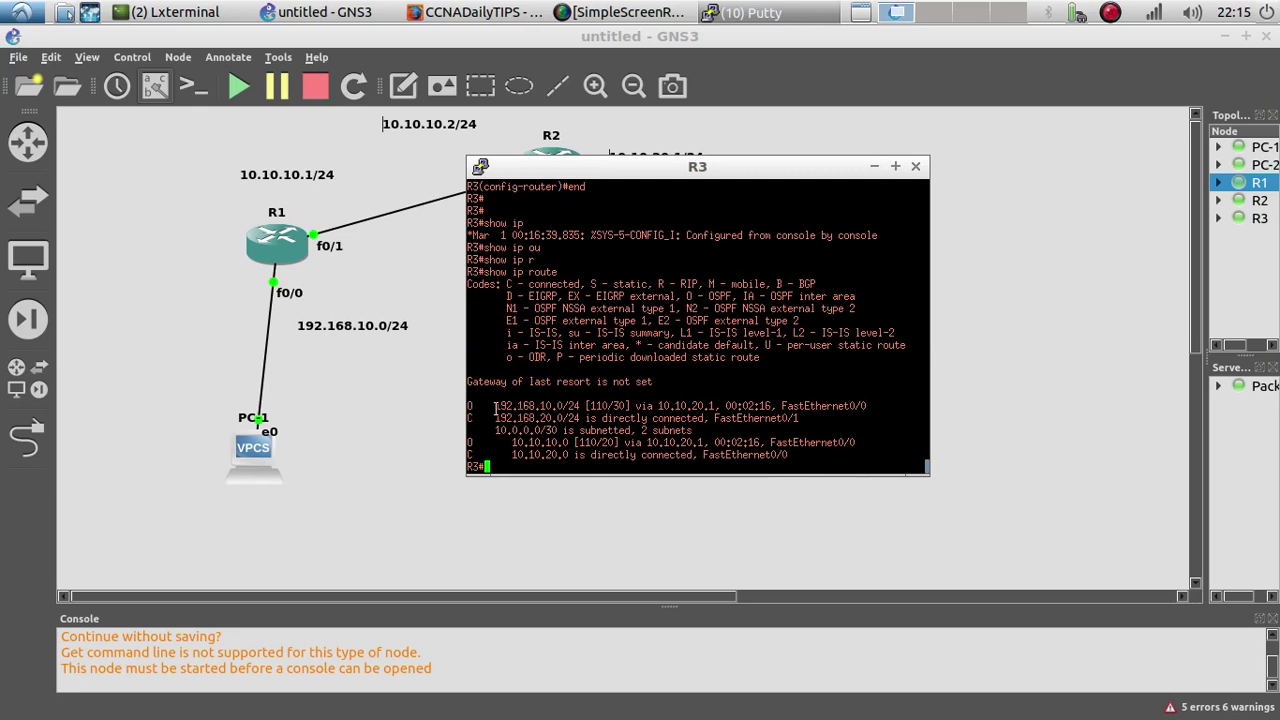
{"action": "left_click_drag", "start_coordinate": [494, 409], "coordinate": [557, 405]}
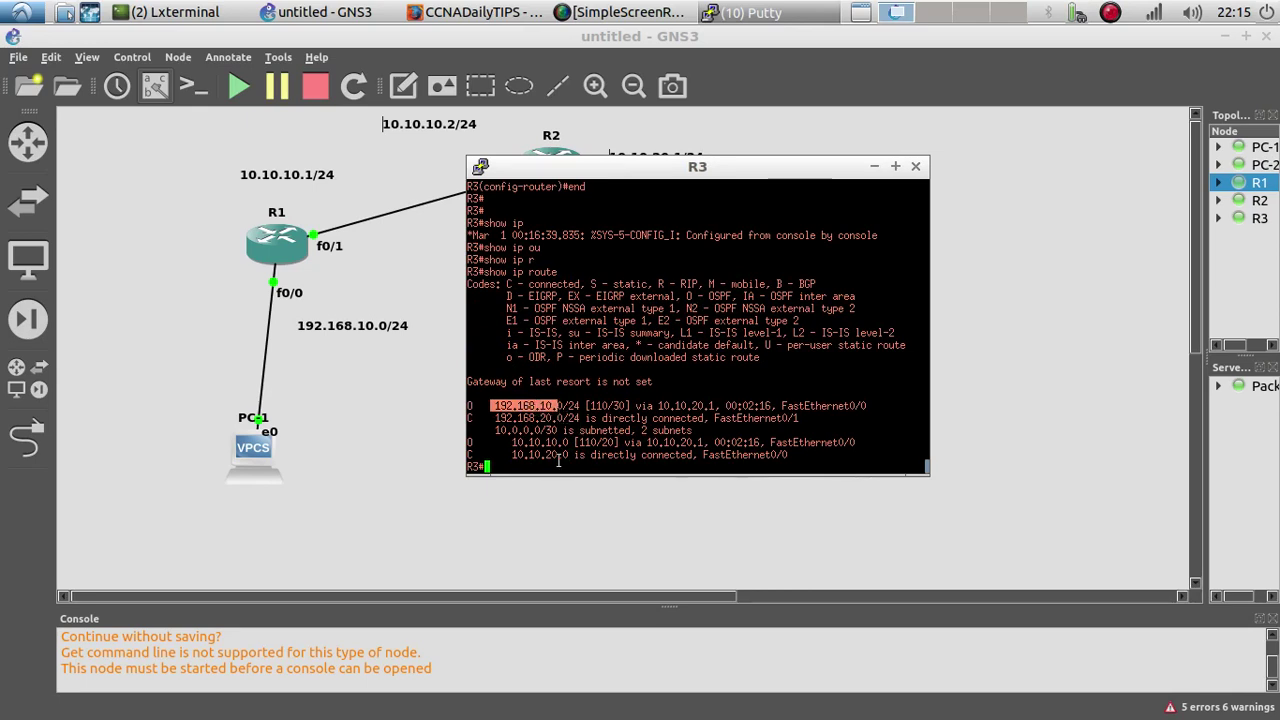
{"action": "type", "text": "ping 192.168.10.2"}
Step: Ping 192.168.10.2 from R3 (0/5), then 192.168.10.1 (5/5 success)
{"action": "key", "text": "Return"}
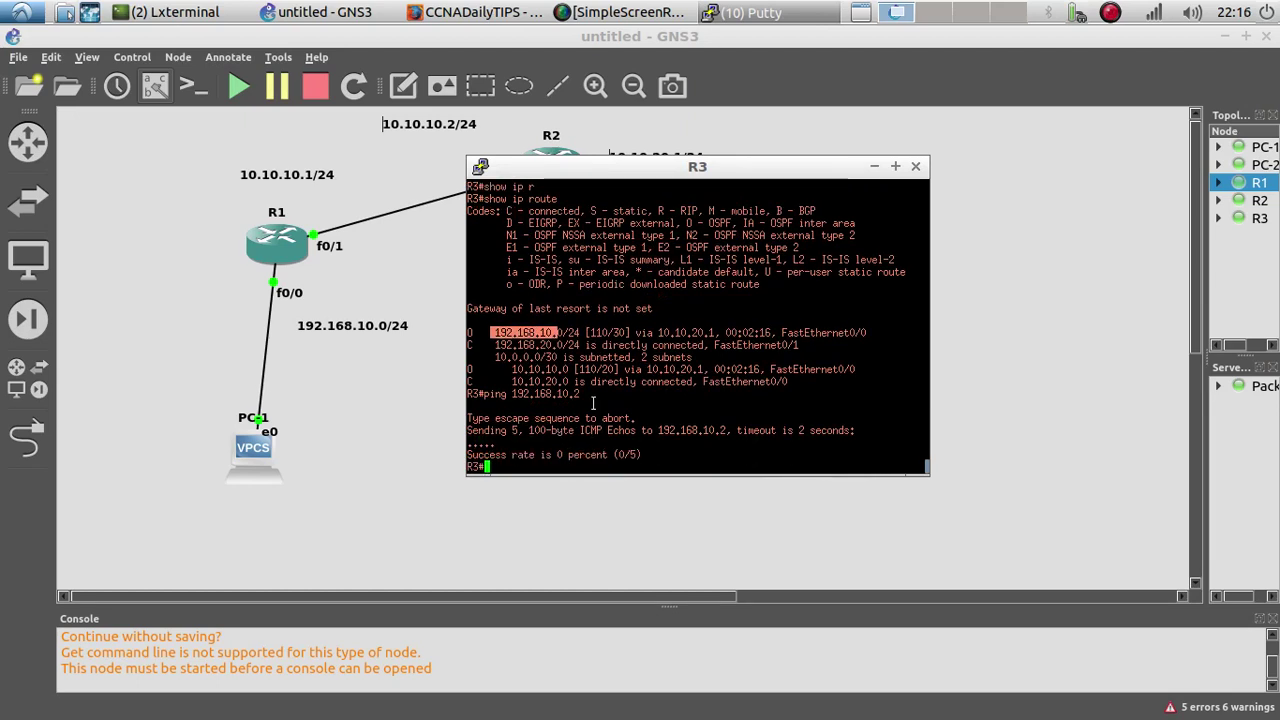
{"action": "key", "text": "Up"}
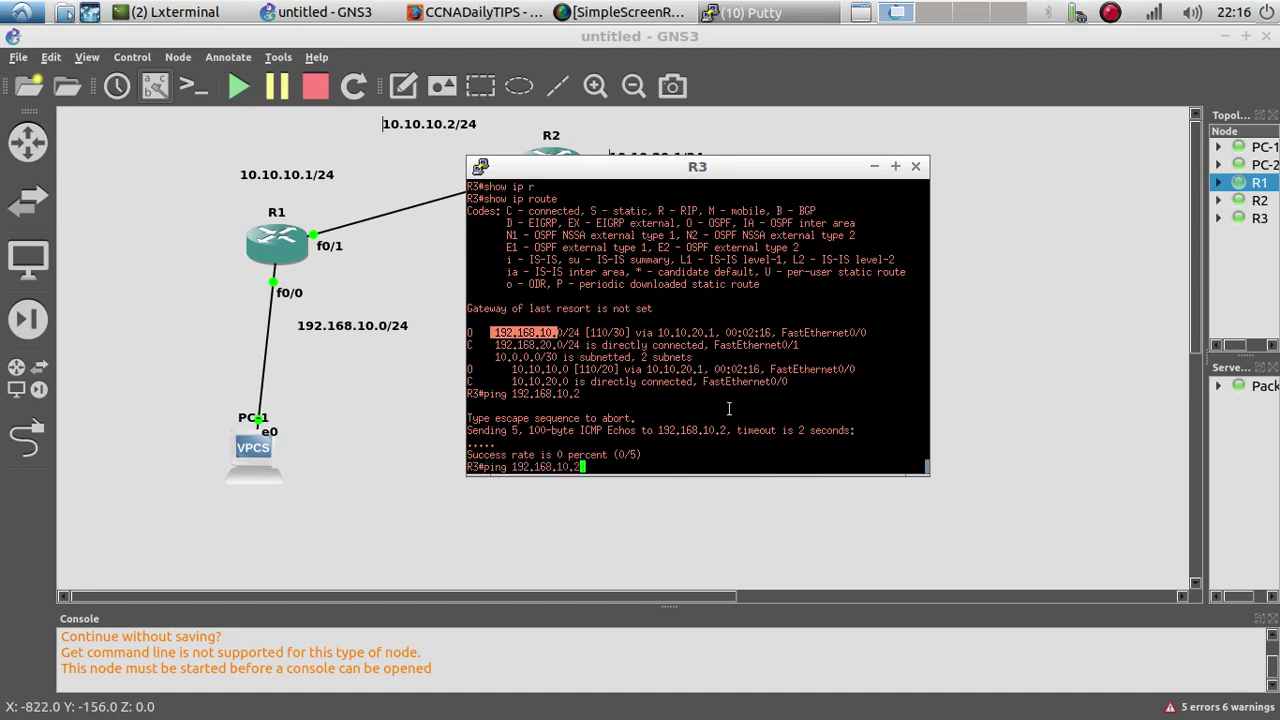
{"action": "key", "text": "BackSpace"}
{"action": "type", "text": "1"}
{"action": "key", "text": "Return"}
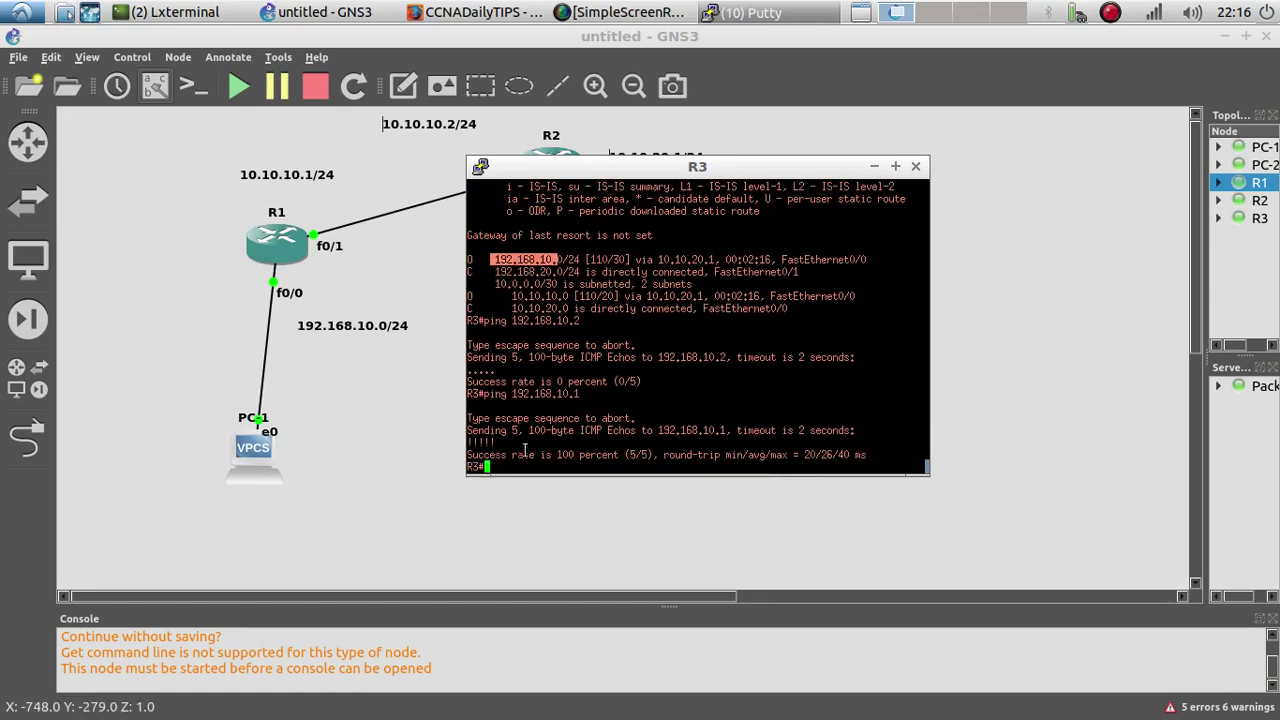
{"action": "left_click_drag", "start_coordinate": [509, 444], "coordinate": [280, 453]}
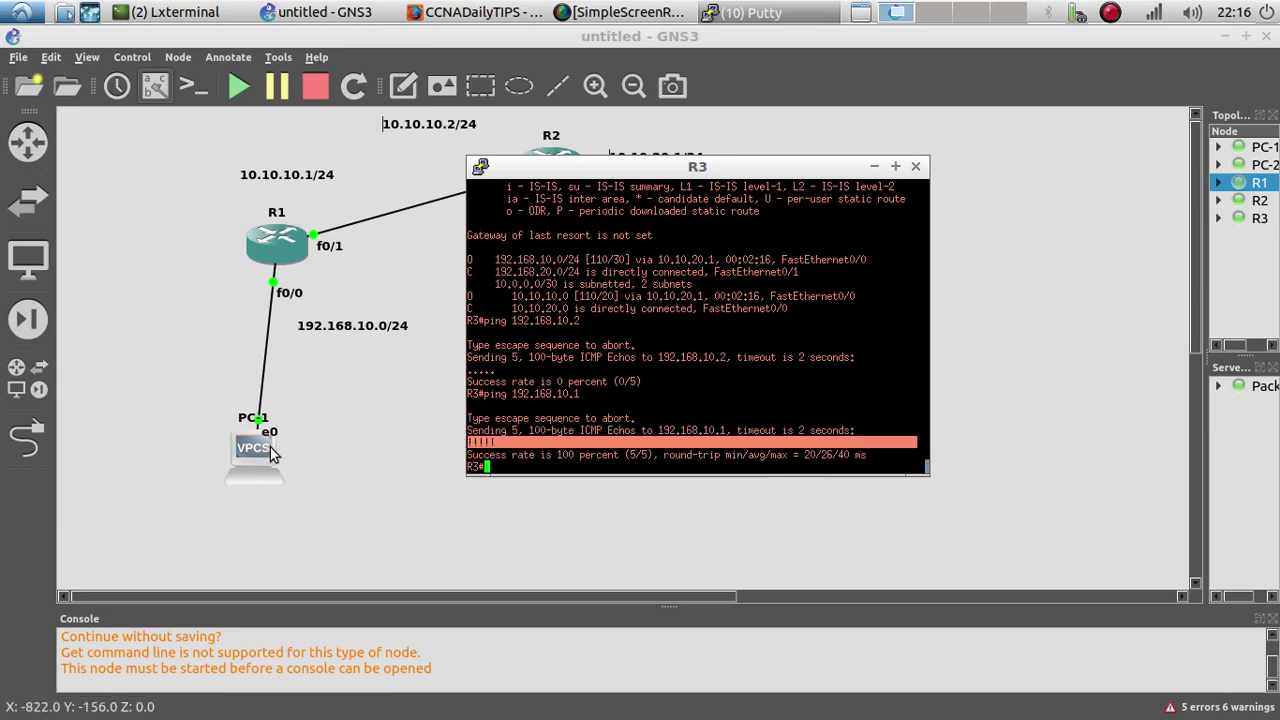
Step: On PC-1's console, re-ping 192.168.10.1, then ping 10.10.10.1, which finds no gateway
{"action": "left_click", "coordinate": [272, 450]}
{"action": "right_click", "coordinate": [271, 449]}
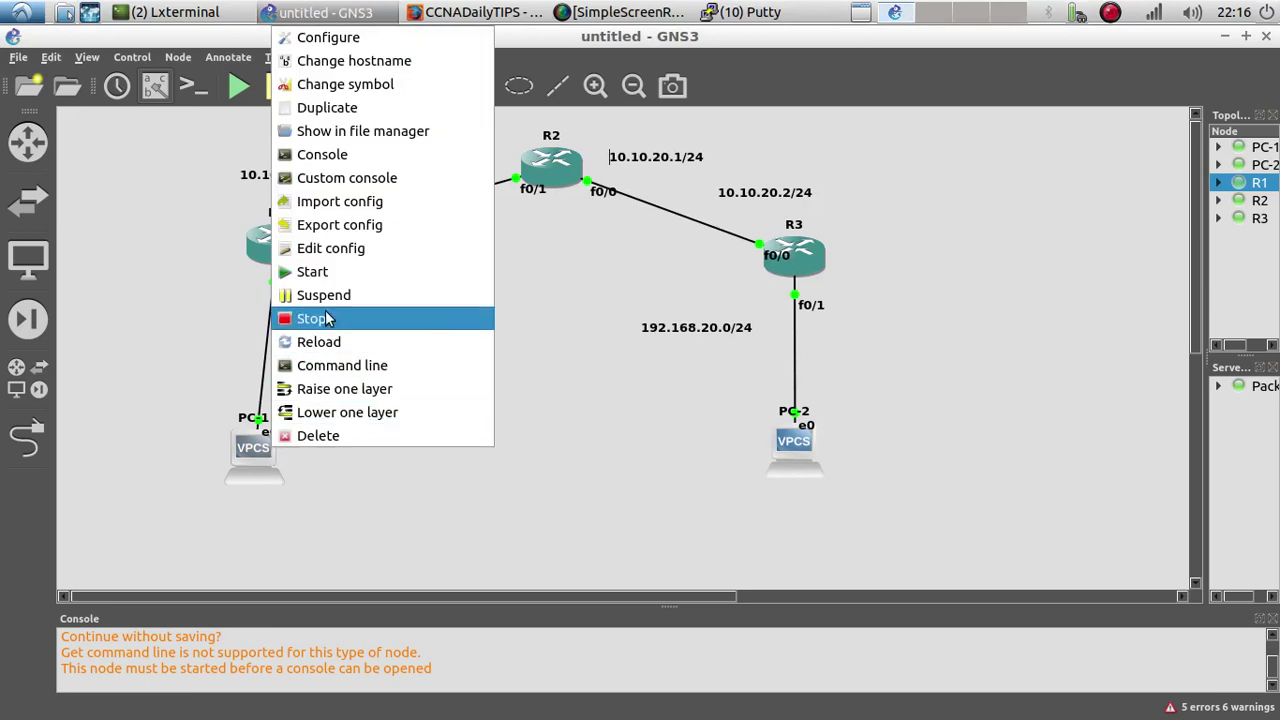
{"action": "left_click", "coordinate": [752, 14]}
{"action": "left_click", "coordinate": [755, 128]}
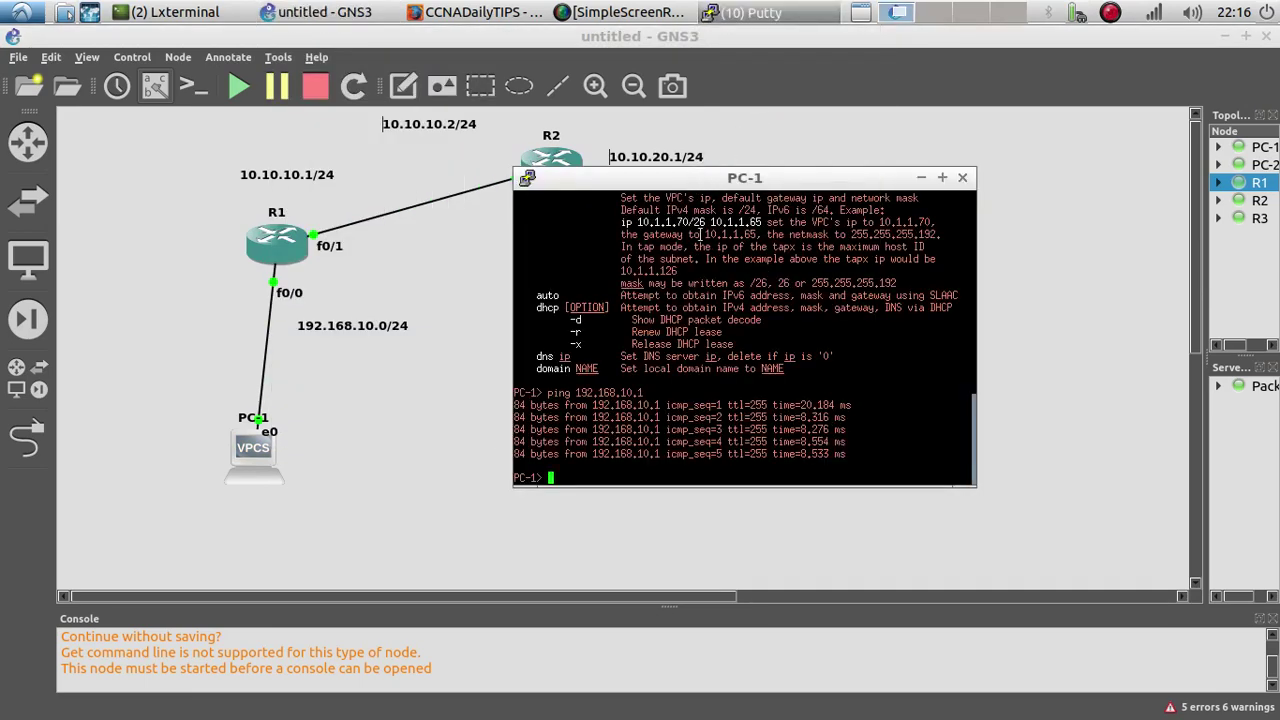
{"action": "key", "text": "Up"}
{"action": "key", "text": "Return"}
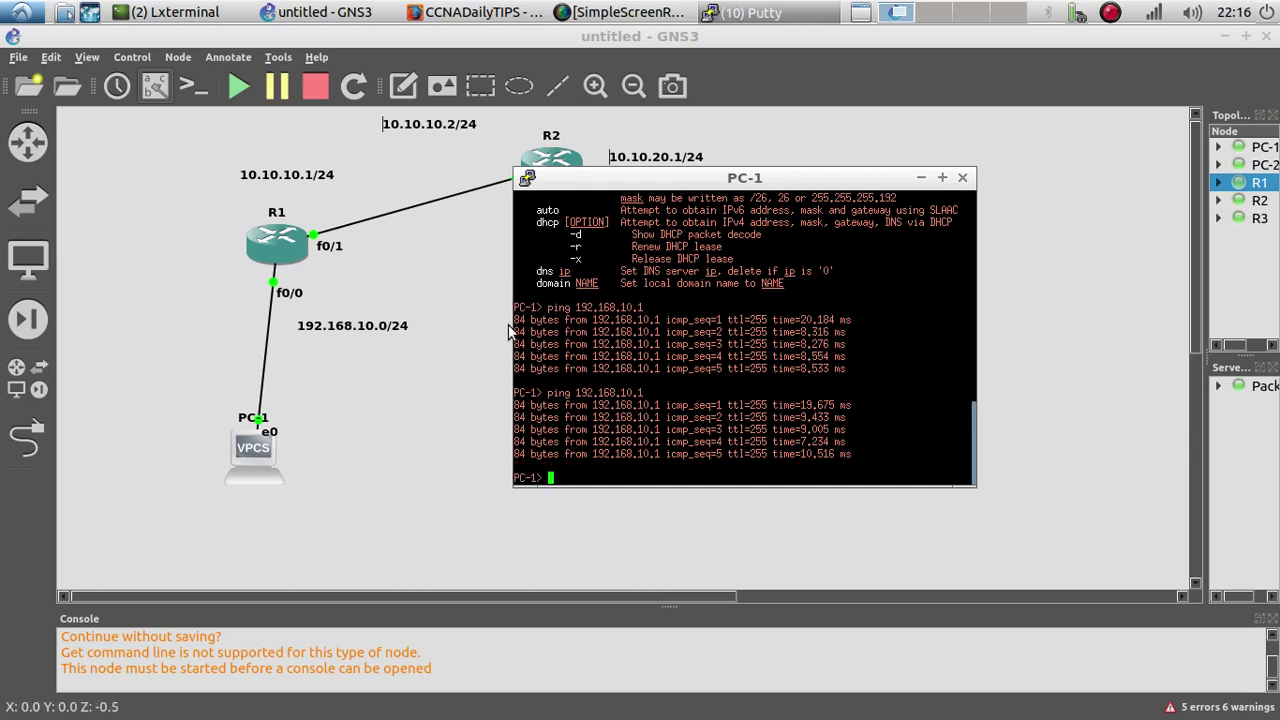
{"action": "type", "text": "ping "}
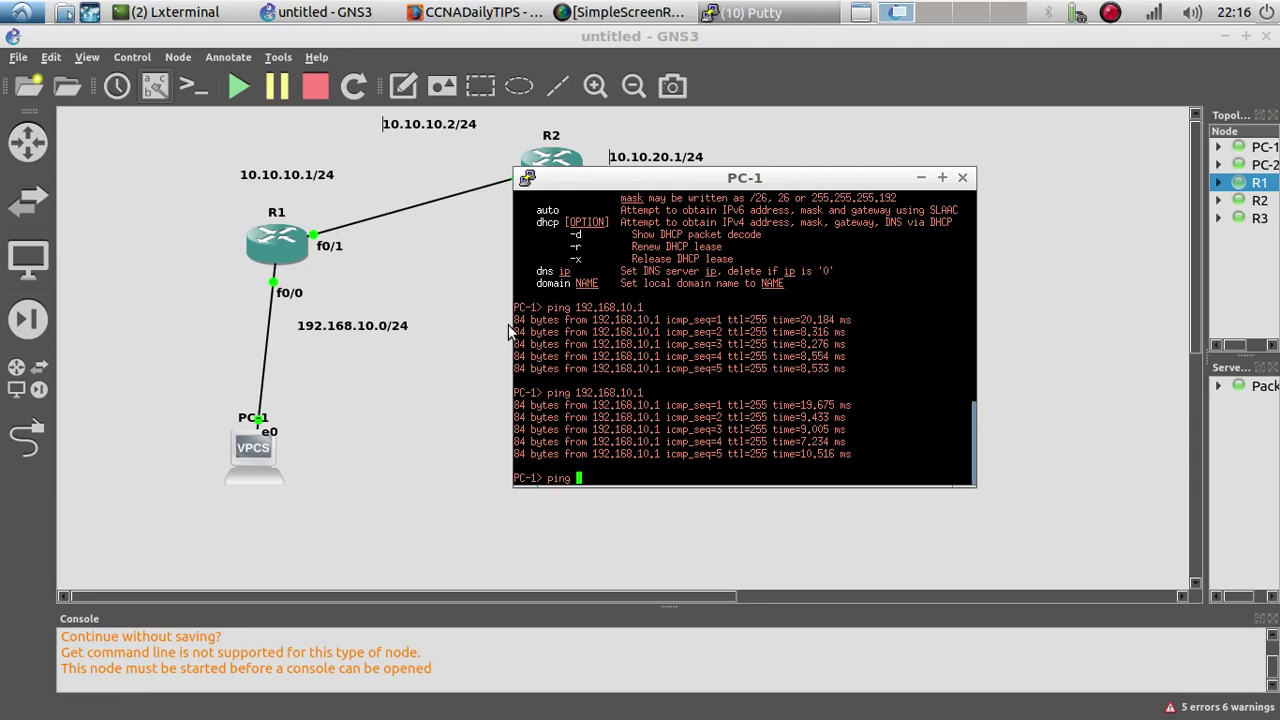
{"action": "type", "text": "10.10.10.1"}
{"action": "key", "text": "Return"}
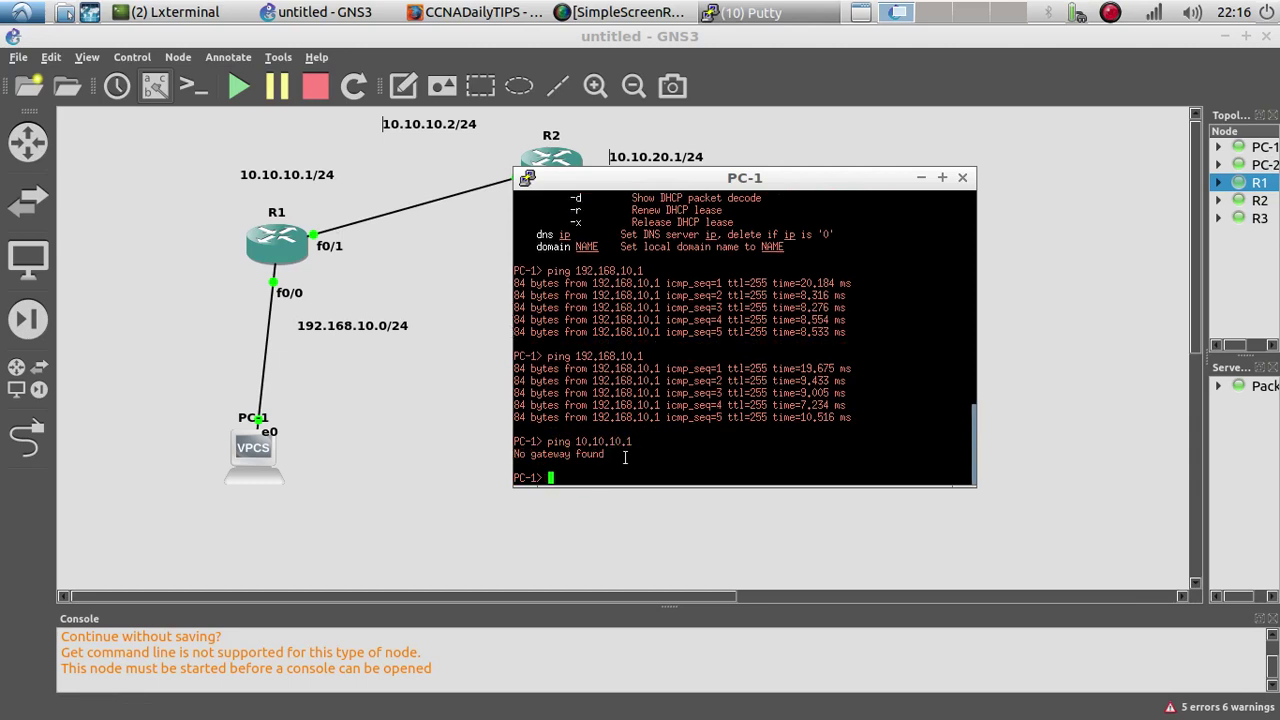
{"action": "left_click_drag", "start_coordinate": [624, 456], "coordinate": [572, 462]}
{"action": "left_click", "coordinate": [560, 476]}
Step: List PC-1's VPCS commands with ? and the ip command help with ip ?
{"action": "type", "text": "ip"}
{"action": "key", "text": "BackSpace"}
{"action": "key", "text": "BackSpace"}
{"action": "type", "text": "?"}
{"action": "key", "text": "Return"}
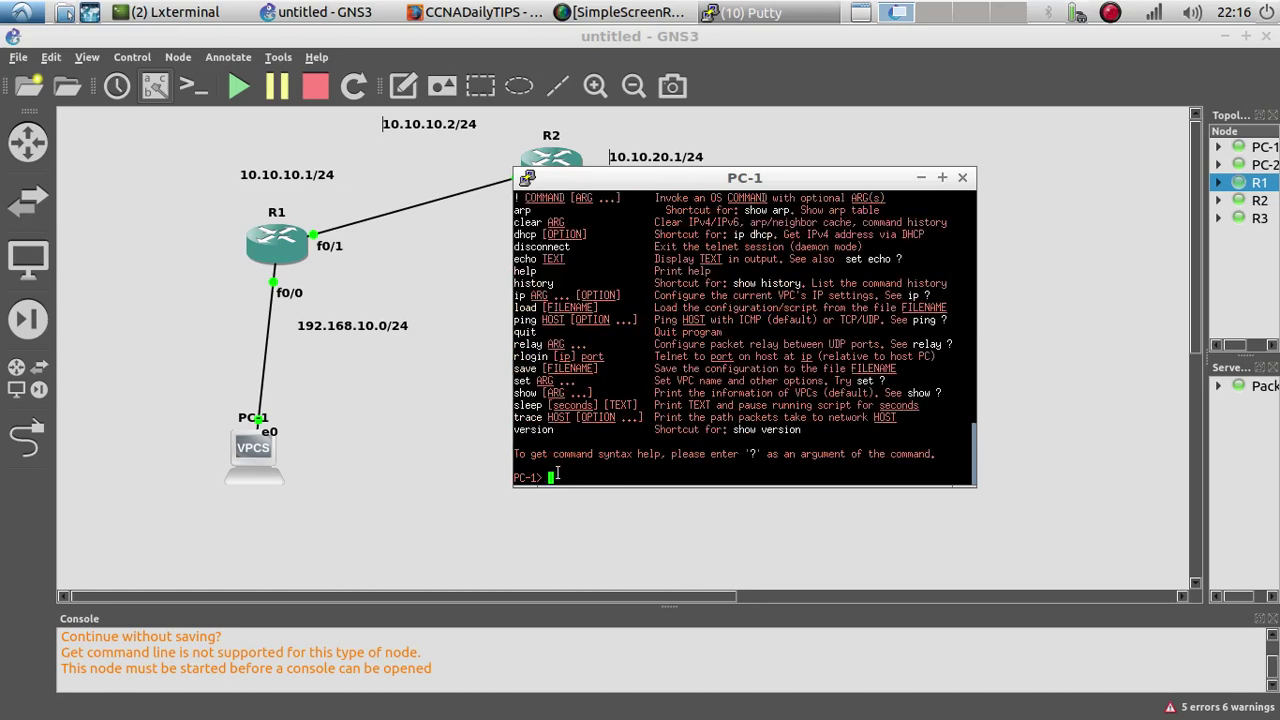
{"action": "type", "text": "ip ?"}
{"action": "key", "text": "Return"}
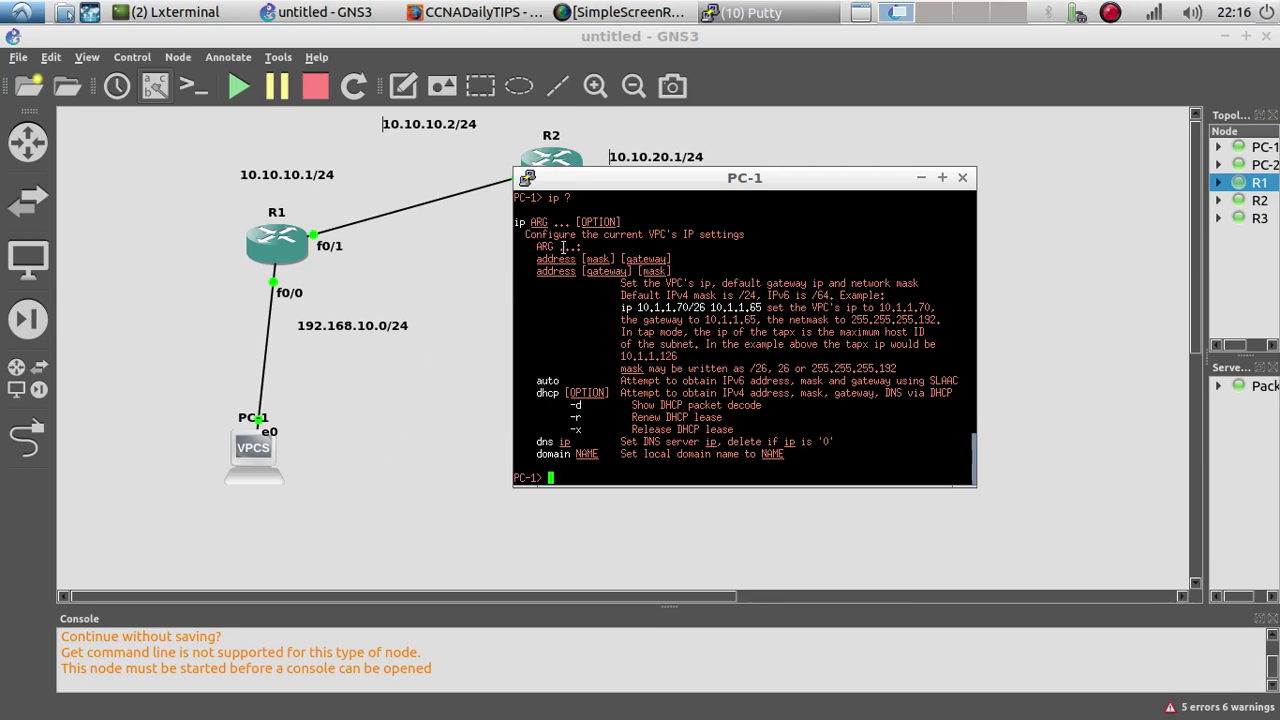
Step: Set PC-1 to ip 192.168.10.2/24 with gateway 192.168.10.1
{"action": "type", "text": "ip "}
{"action": "type", "text": "192.168.10"}
{"action": "type", "text": ".2 25"}
{"action": "key", "text": "BackSpace"}
{"action": "key", "text": "BackSpace"}
{"action": "key", "text": "BackSpace"}
{"action": "type", "text": "/24 "}
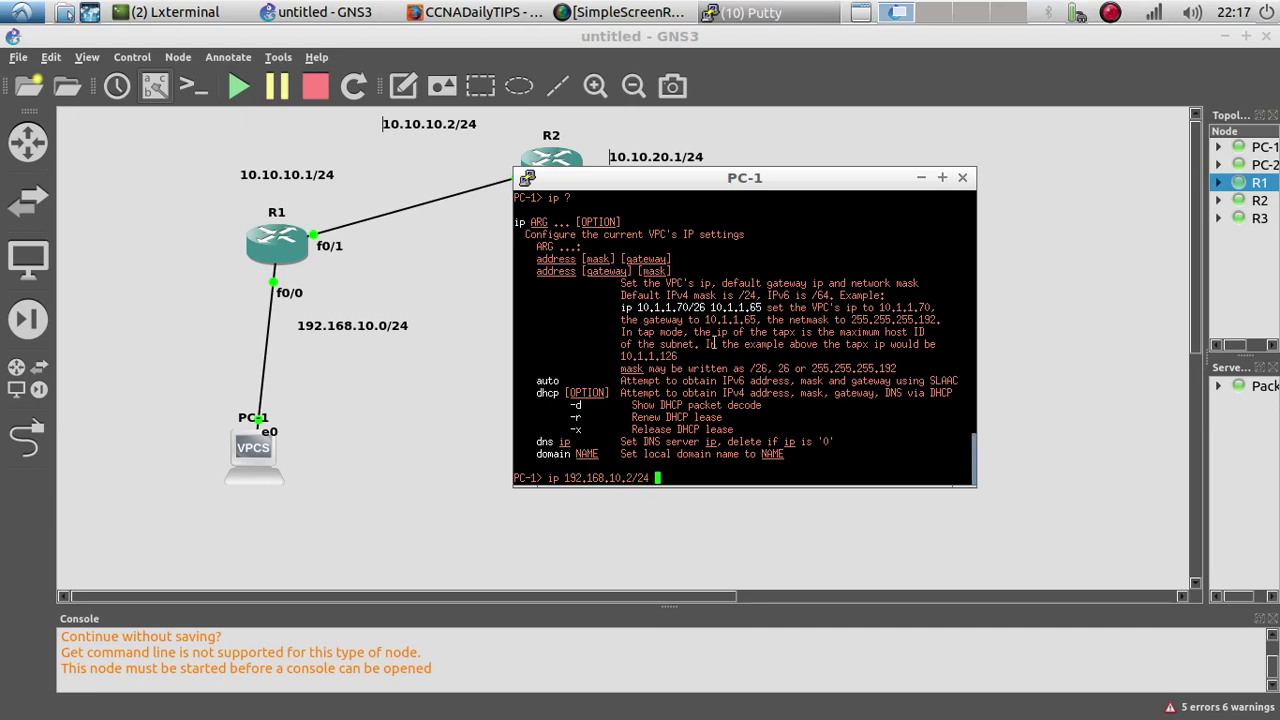
{"action": "type", "text": "192.168.10.1"}
{"action": "key", "text": "Return"}
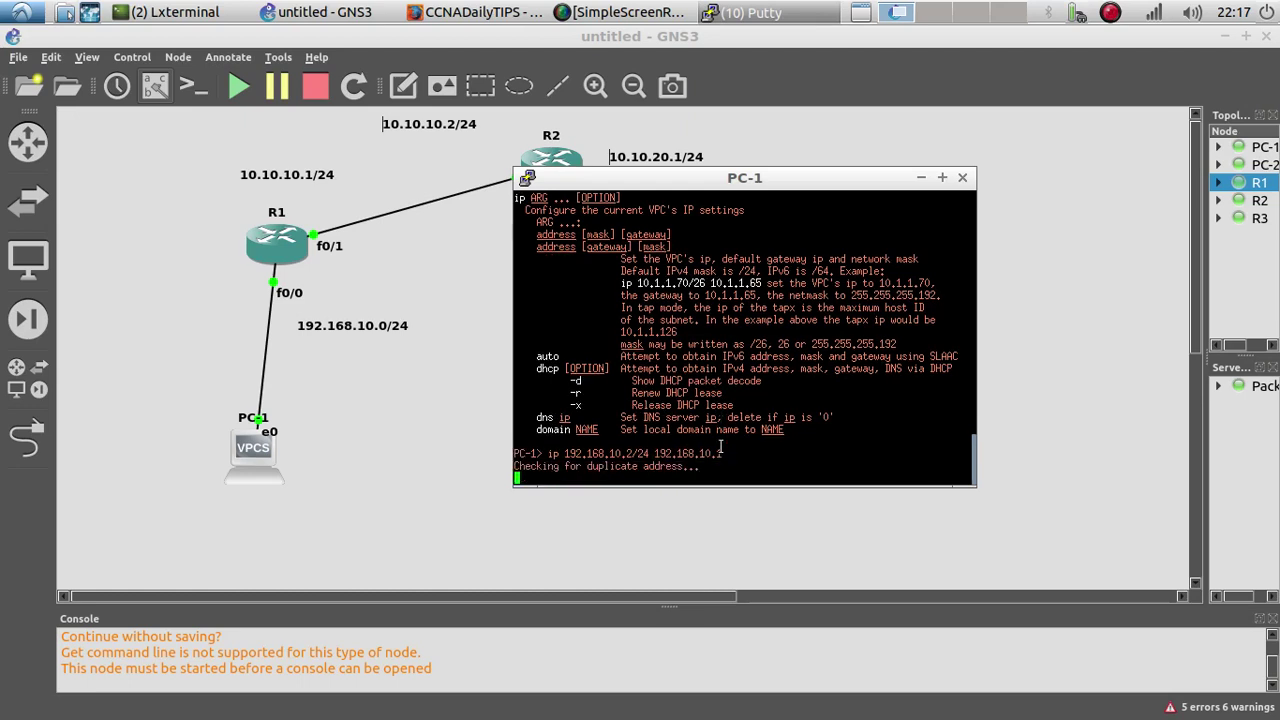
{"action": "left_click", "coordinate": [493, 446]}
Step: On PC-2's console, set ip 192.168.20.2/24 with gateway 192.168.20.1
{"action": "right_click", "coordinate": [790, 448]}
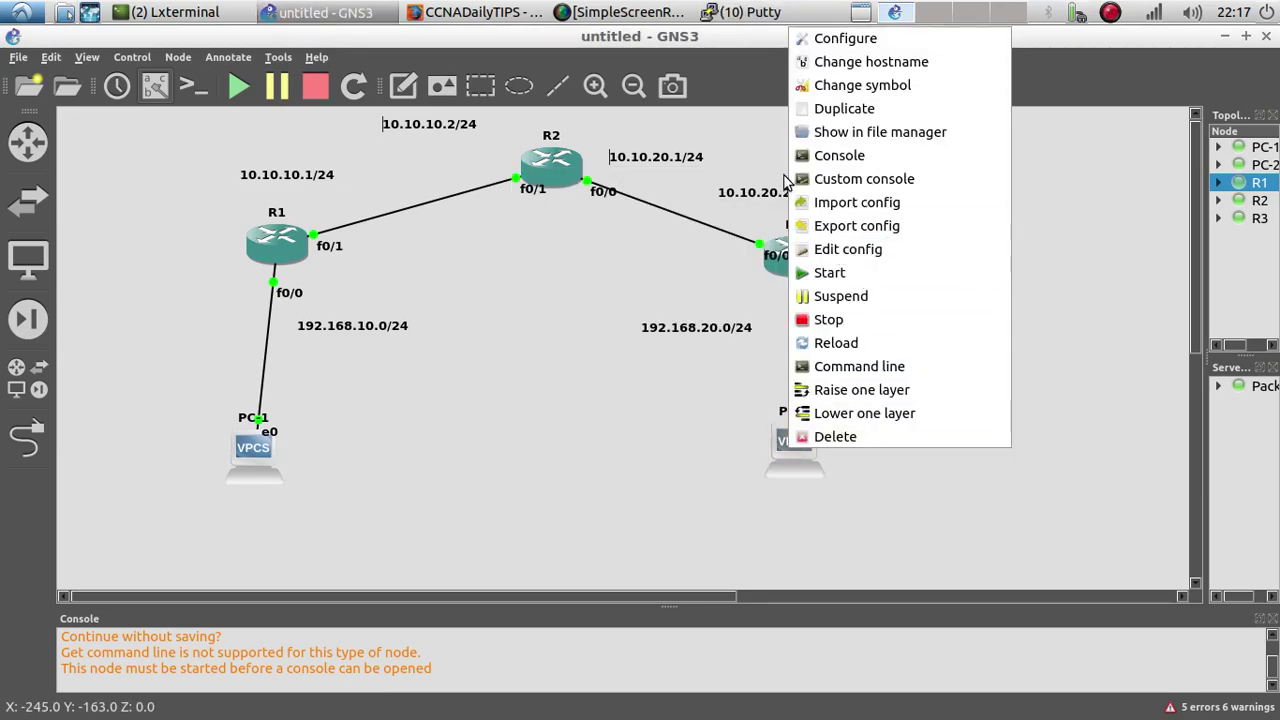
{"action": "left_click", "coordinate": [776, 14]}
{"action": "left_click", "coordinate": [762, 226]}
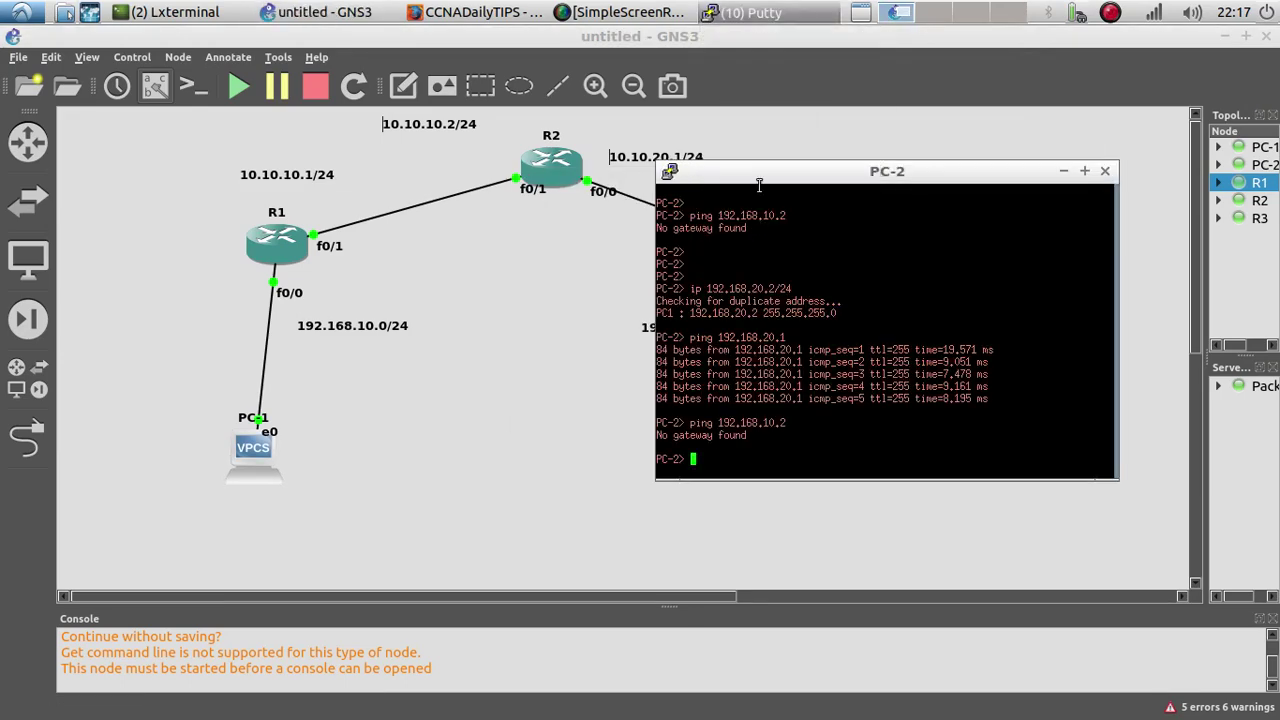
{"action": "left_click_drag", "start_coordinate": [760, 170], "coordinate": [279, 108]}
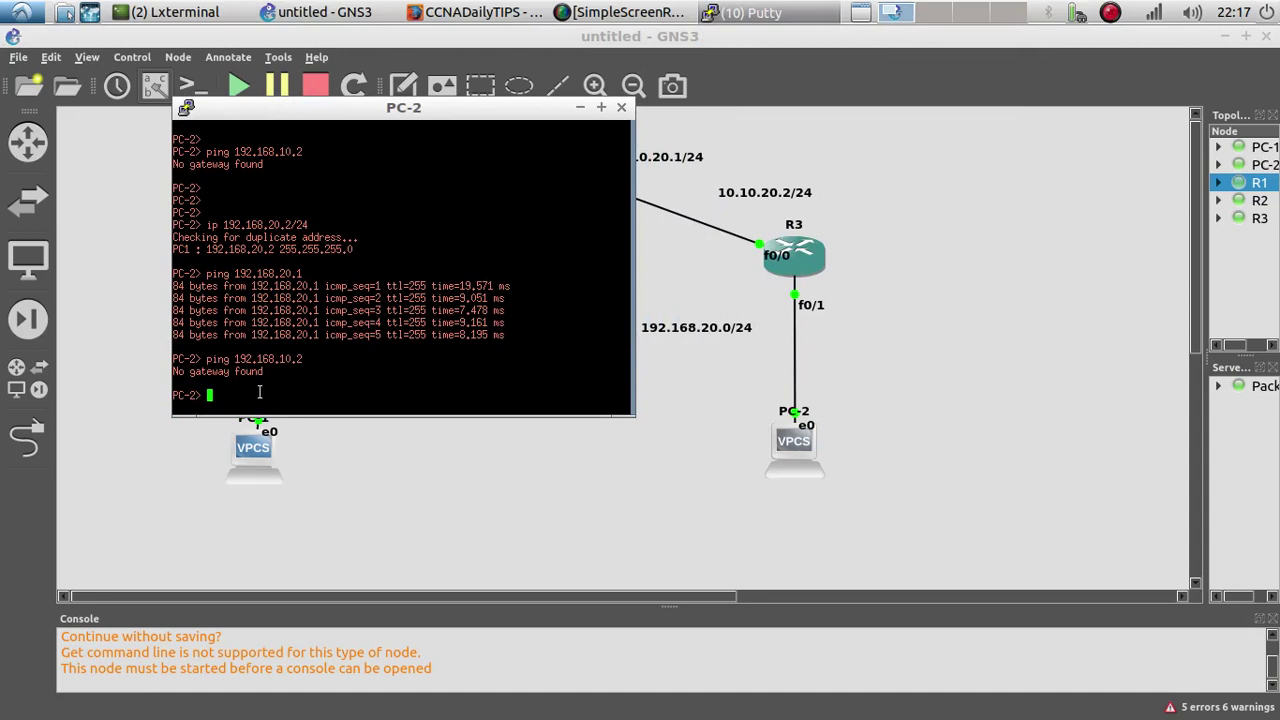
{"action": "type", "text": "ip 192.168.20.2/24 192.168"}
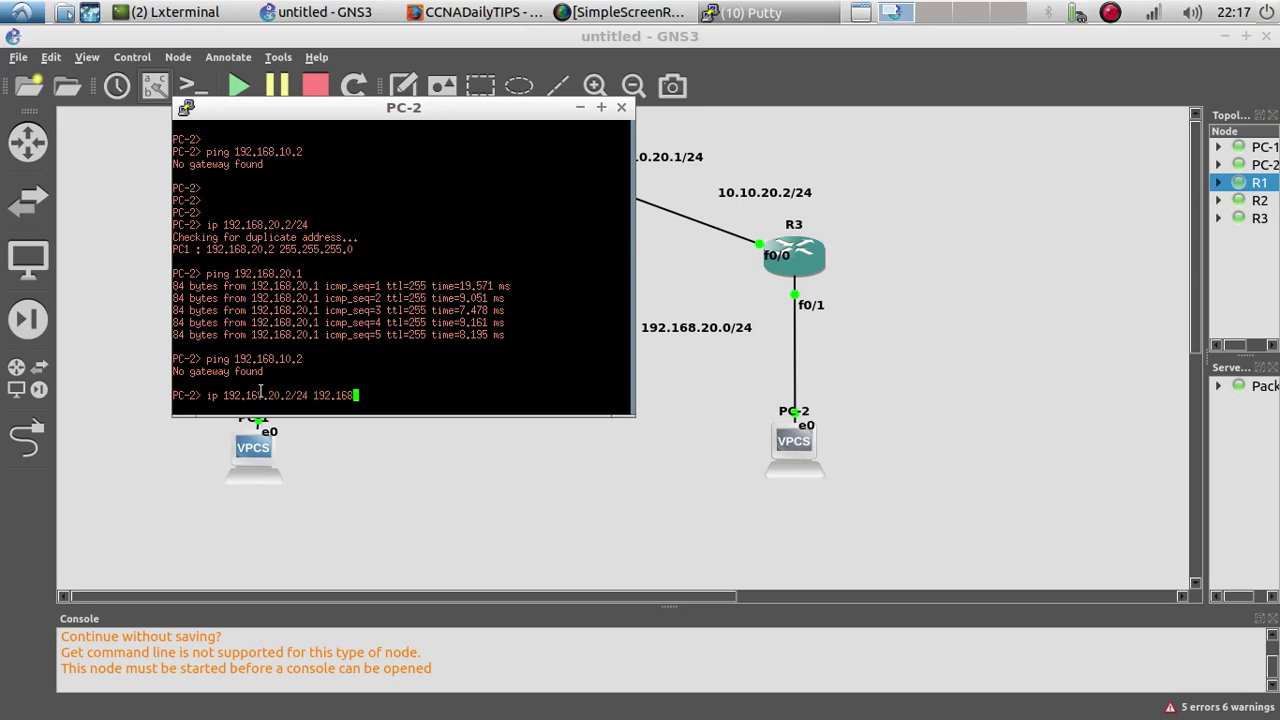
{"action": "type", "text": ".20.1"}
{"action": "key", "text": "Return"}
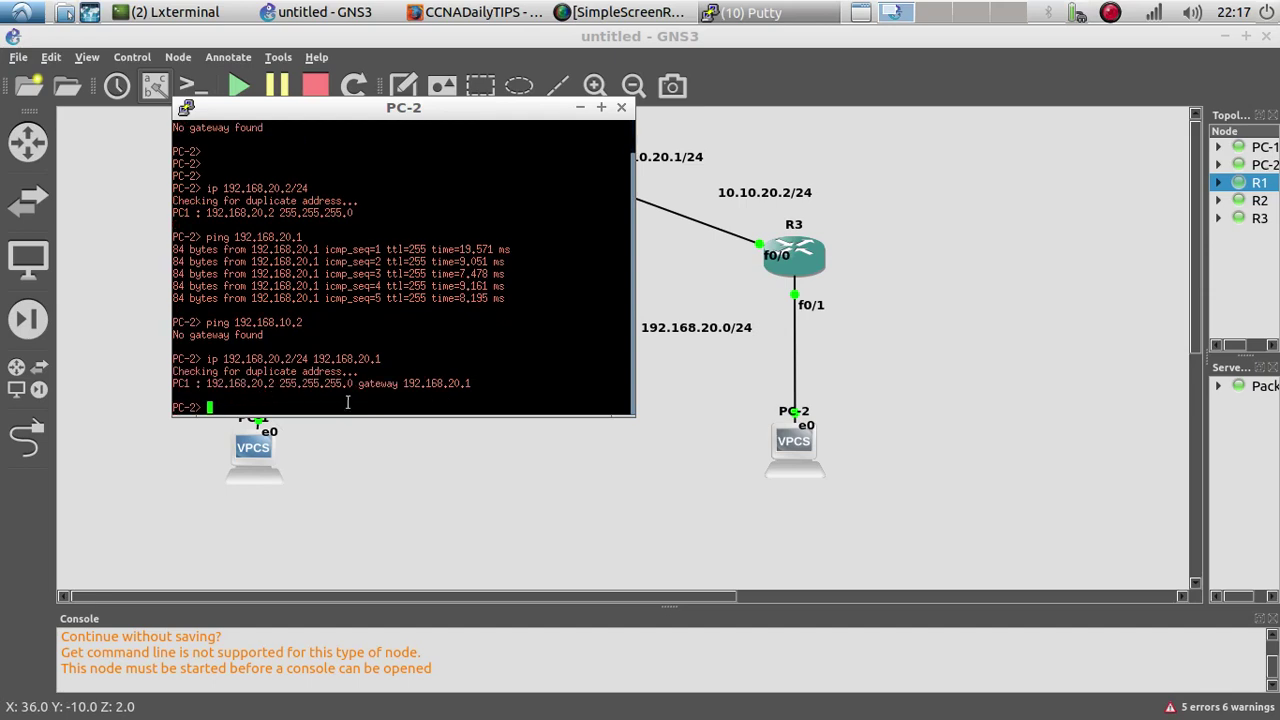
Step: Rerun the ping to 192.168.10.2, getting five replies, and reposition the console
{"action": "key", "text": "Up"}
{"action": "key", "text": "Up"}
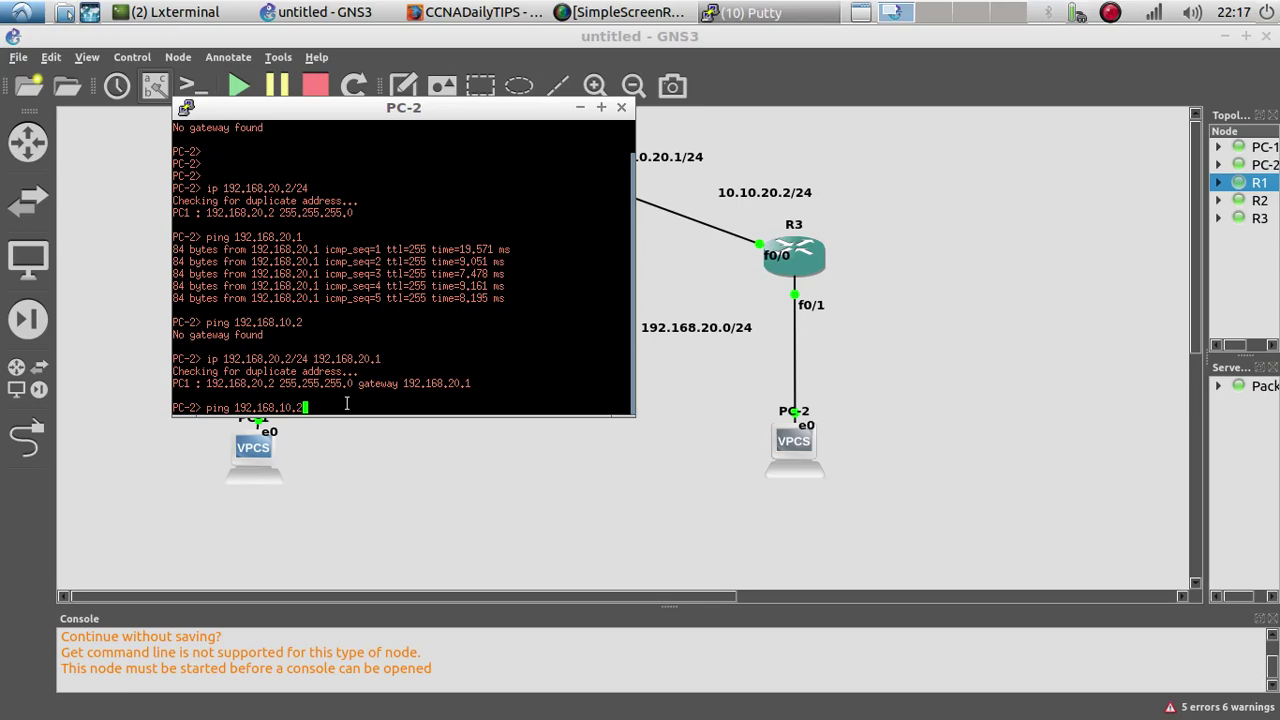
{"action": "key", "text": "Return"}
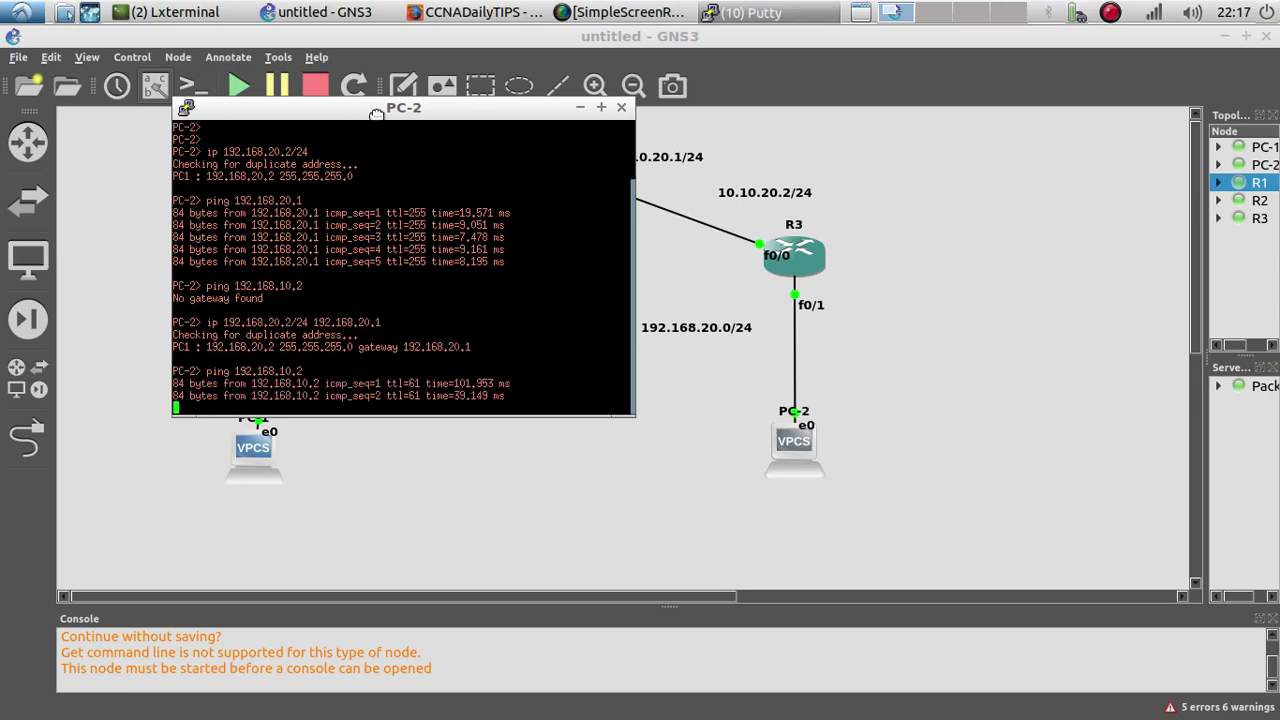
{"action": "left_click_drag", "start_coordinate": [370, 110], "coordinate": [824, 127]}
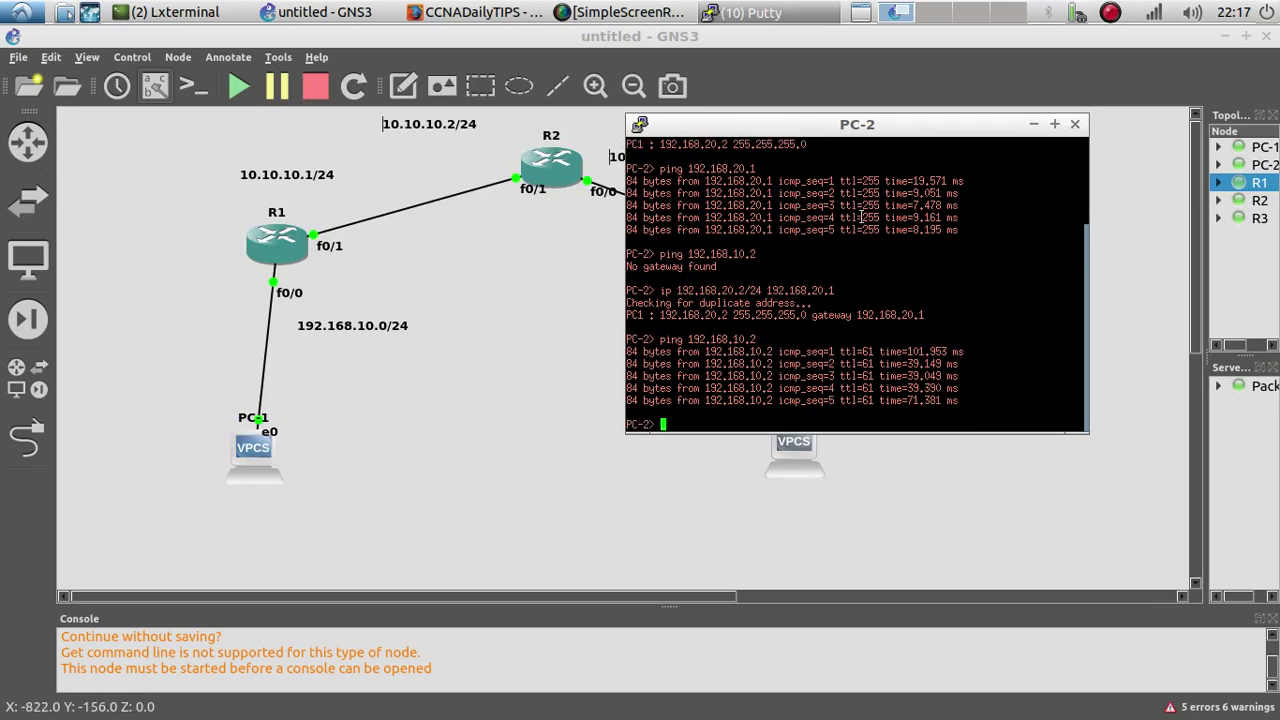
{"action": "left_click_drag", "start_coordinate": [833, 128], "coordinate": [822, 233]}
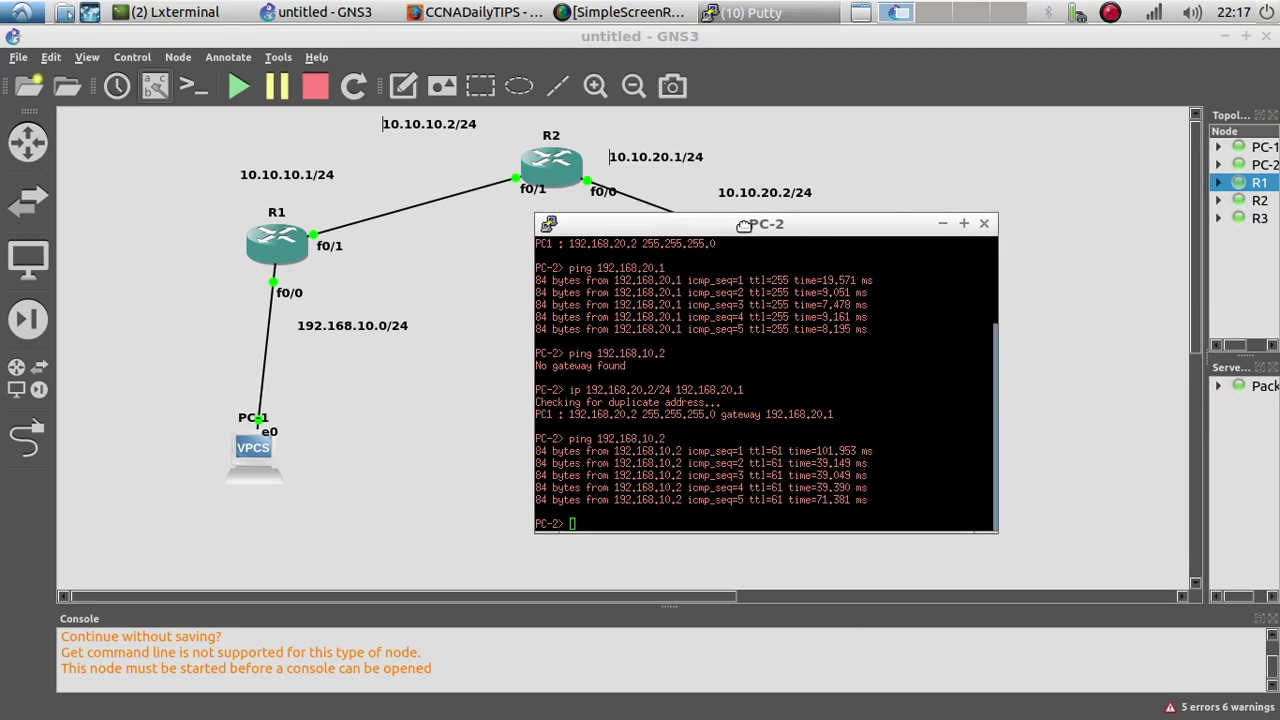
Step: Show the YouTube channel in Firefox, mark its subscriber count, then view the Twitter profile
{"action": "left_click", "coordinate": [480, 12]}
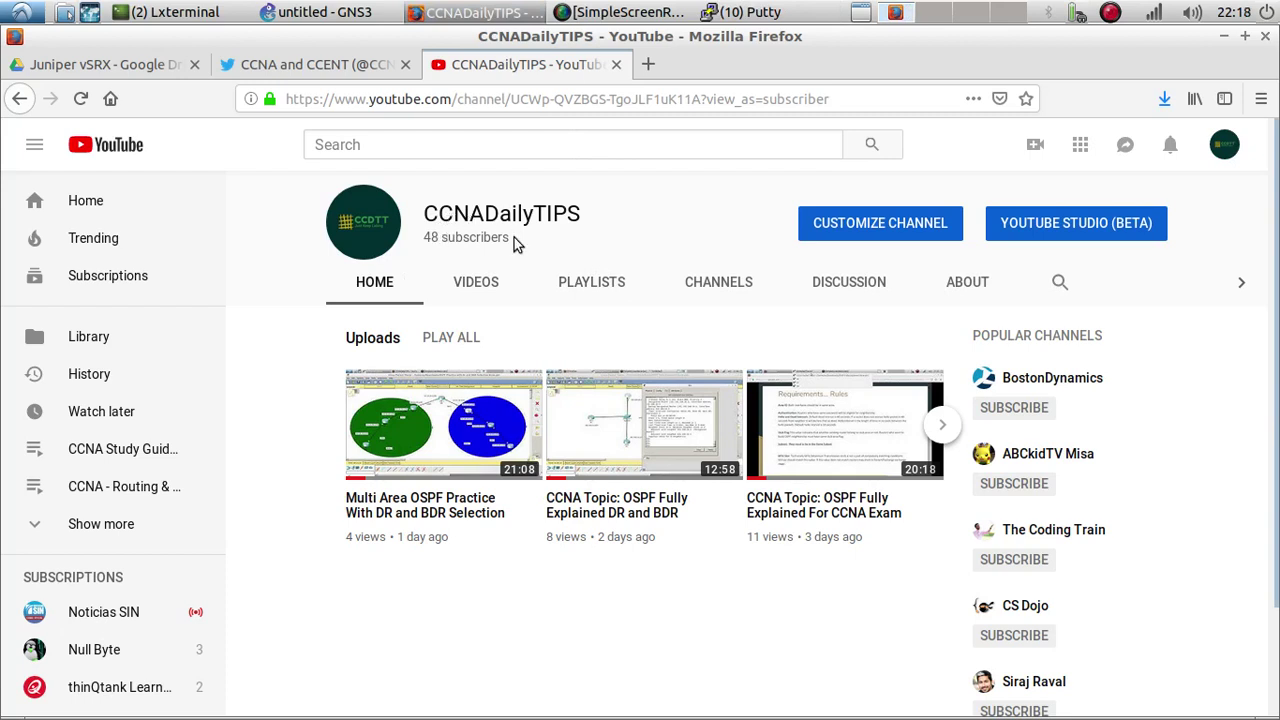
{"action": "left_click_drag", "start_coordinate": [424, 237], "coordinate": [512, 243]}
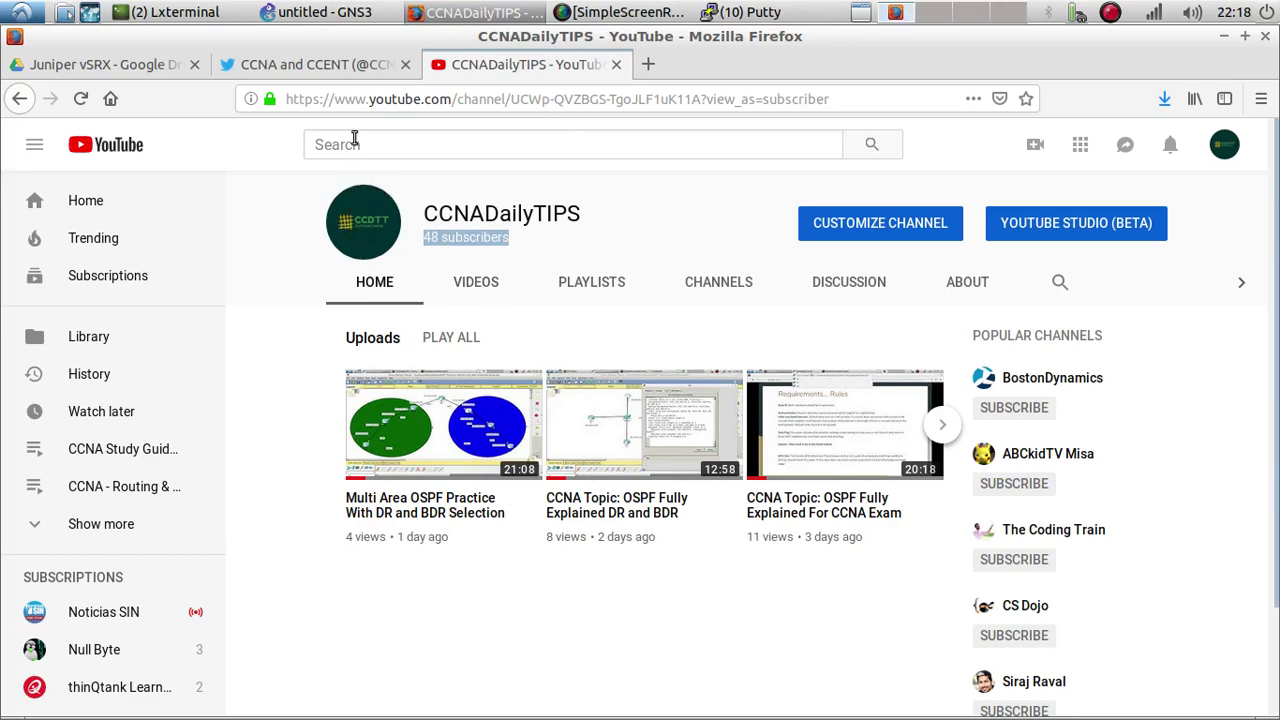
{"action": "left_click", "coordinate": [326, 77]}
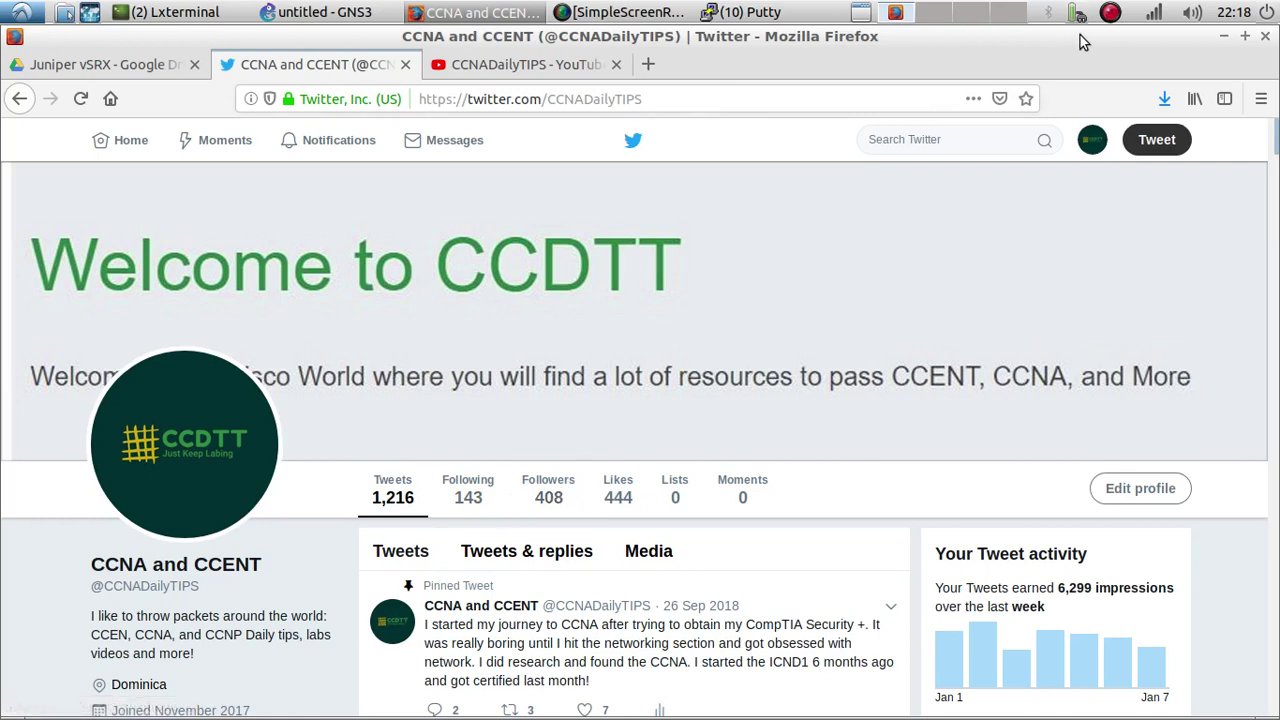
{"action": "left_click", "coordinate": [1110, 12]}
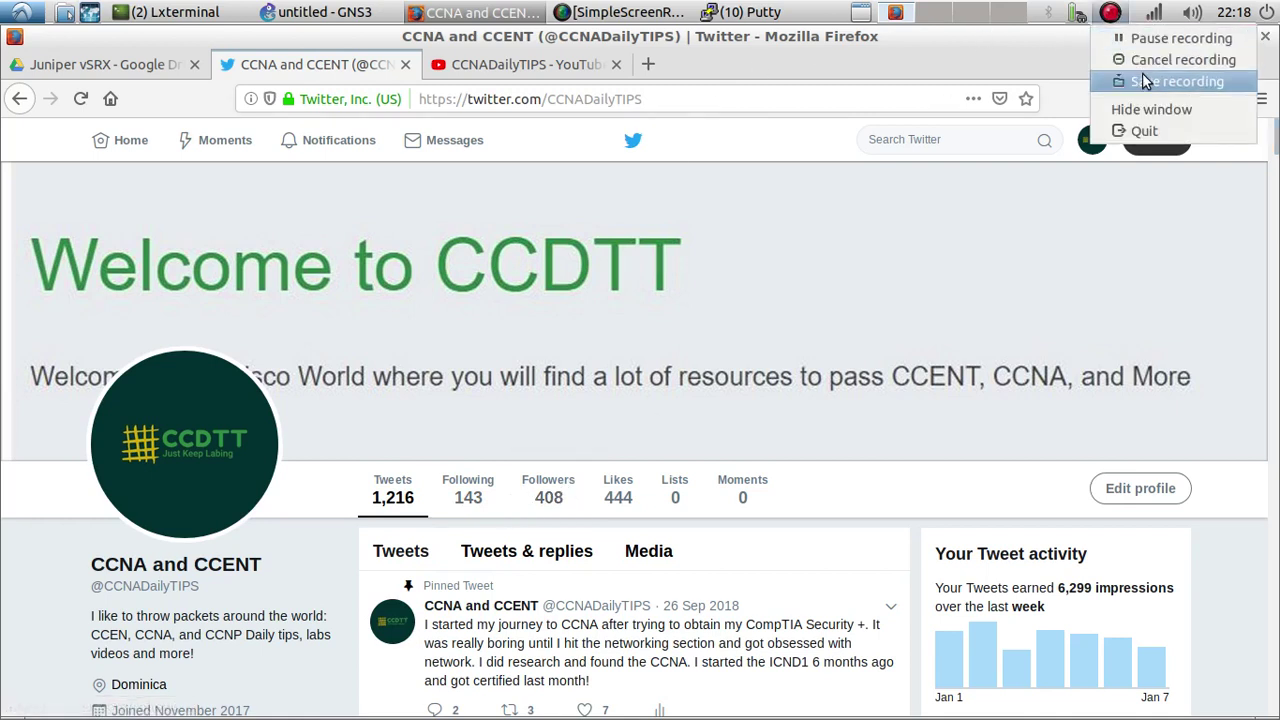